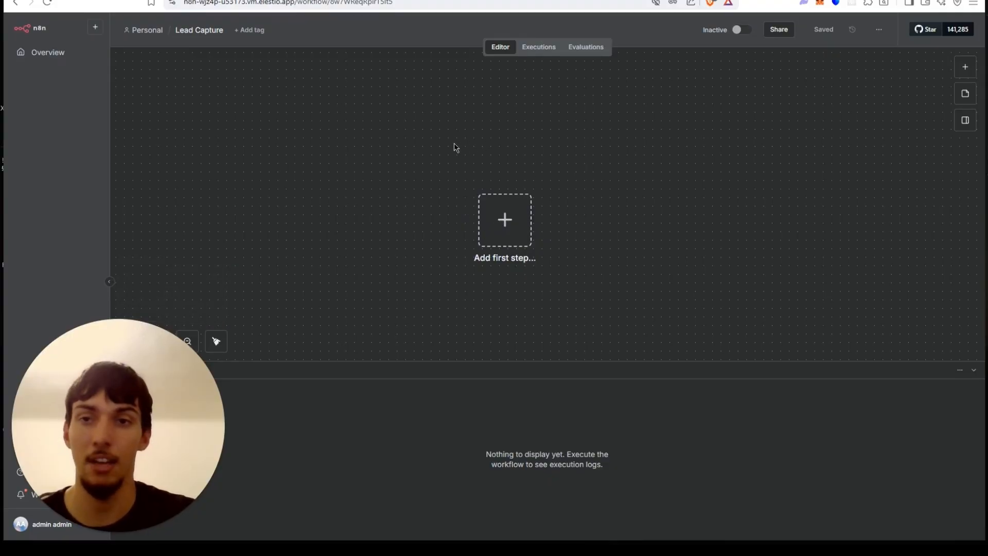
left_click_drag(430, 145, 463, 147)
scroll(456, 143, "up", 5)
scroll(609, 177, "down", 3)
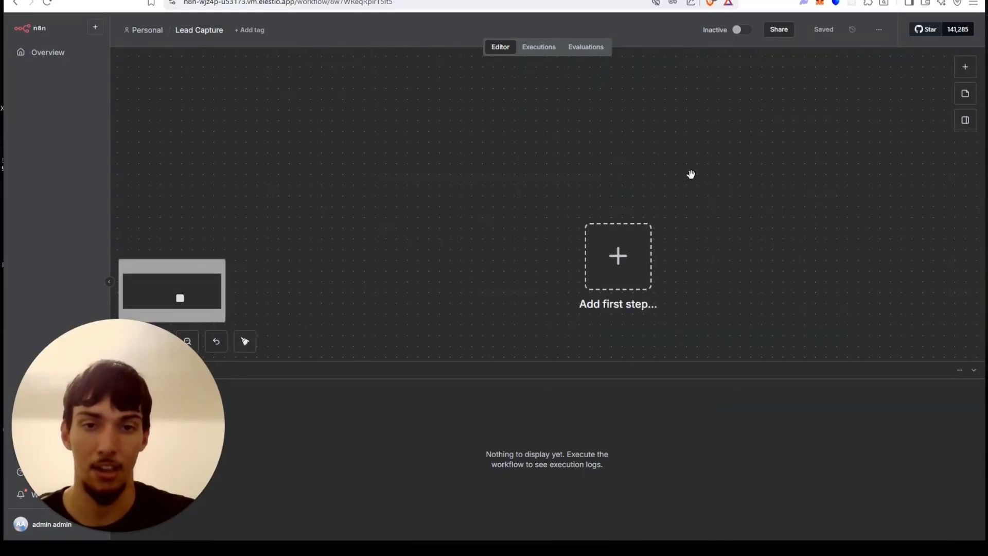
left_click_drag(690, 172, 565, 141)
left_click(197, 32)
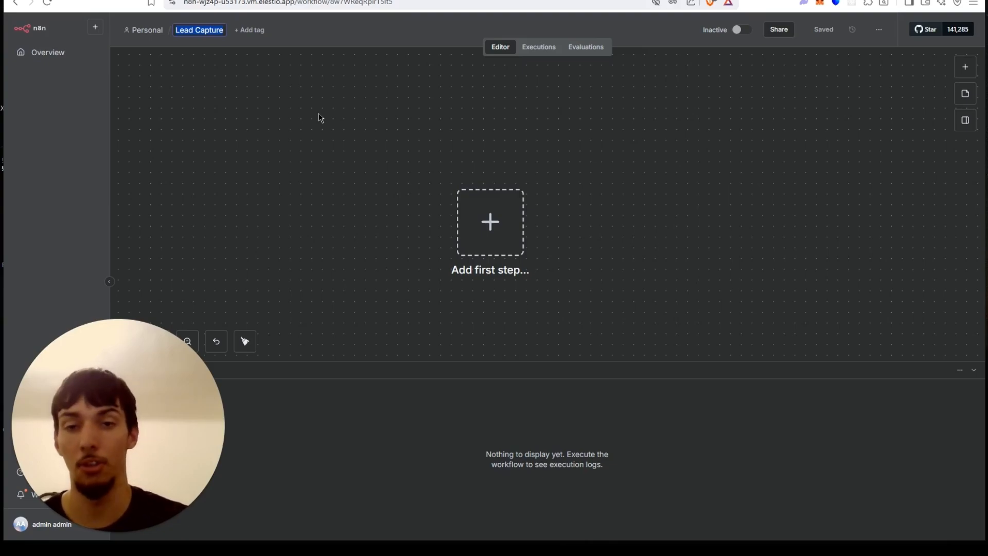
scroll(388, 202, "down", 2)
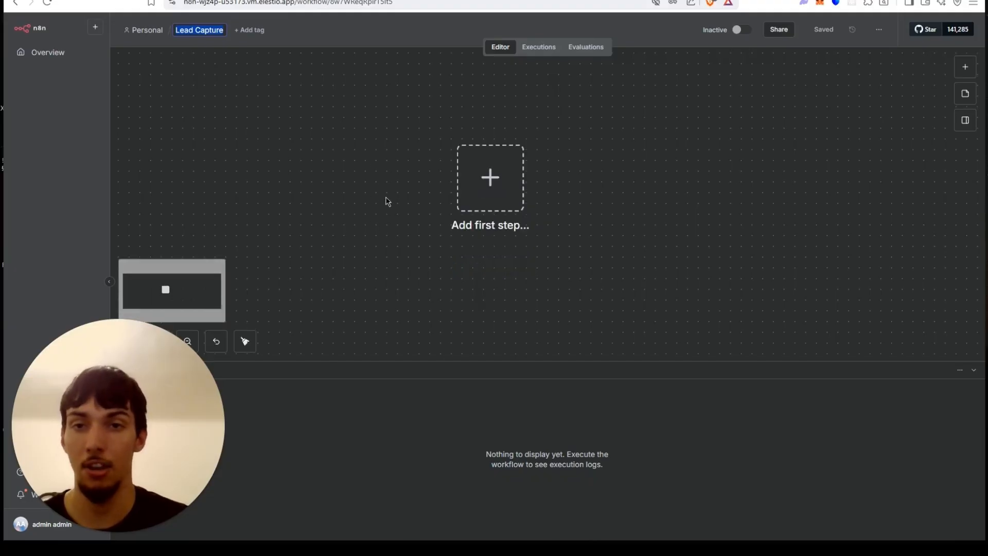
scroll(388, 202, "up", 2)
left_click_drag(358, 155, 280, 149)
left_click_drag(247, 185, 308, 171)
scroll(346, 176, "up", 5)
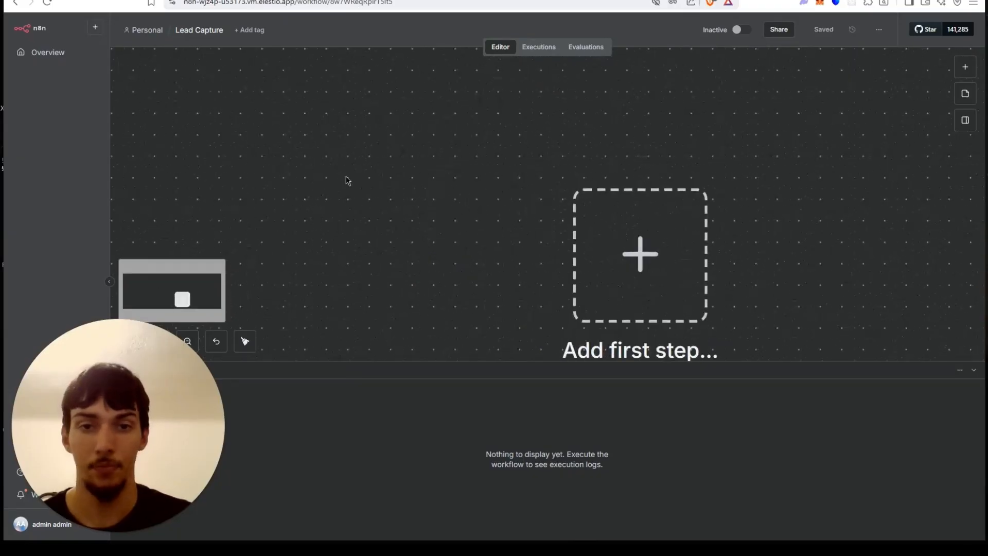
scroll(440, 172, "down", 3)
Add a Webhook trigger as the first step of the Lead Capture workflow.
left_click(566, 224)
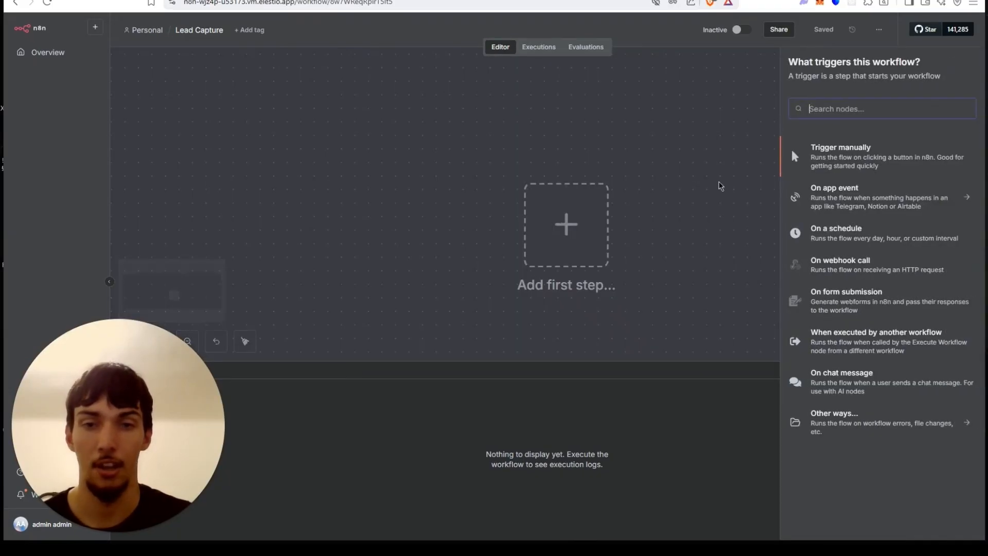
type("web")
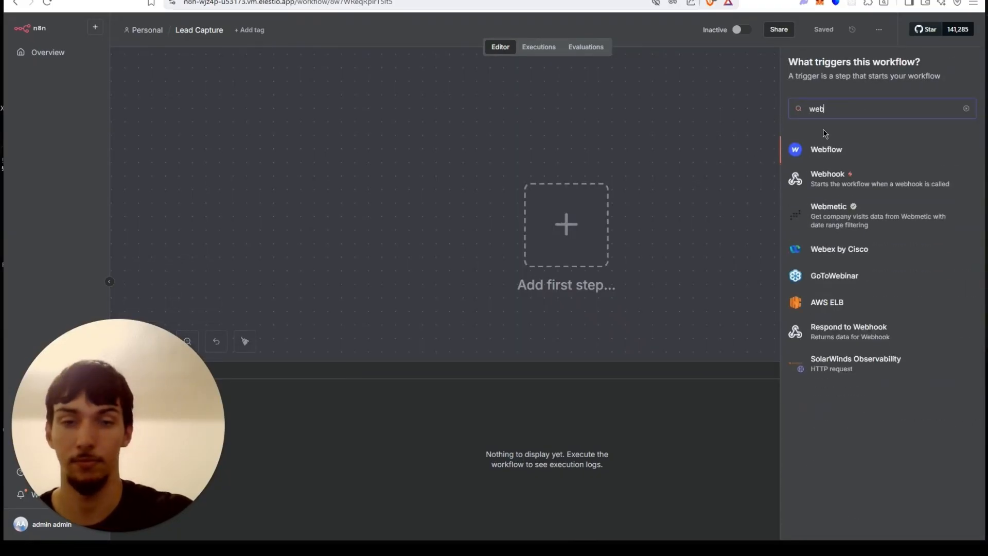
left_click(835, 176)
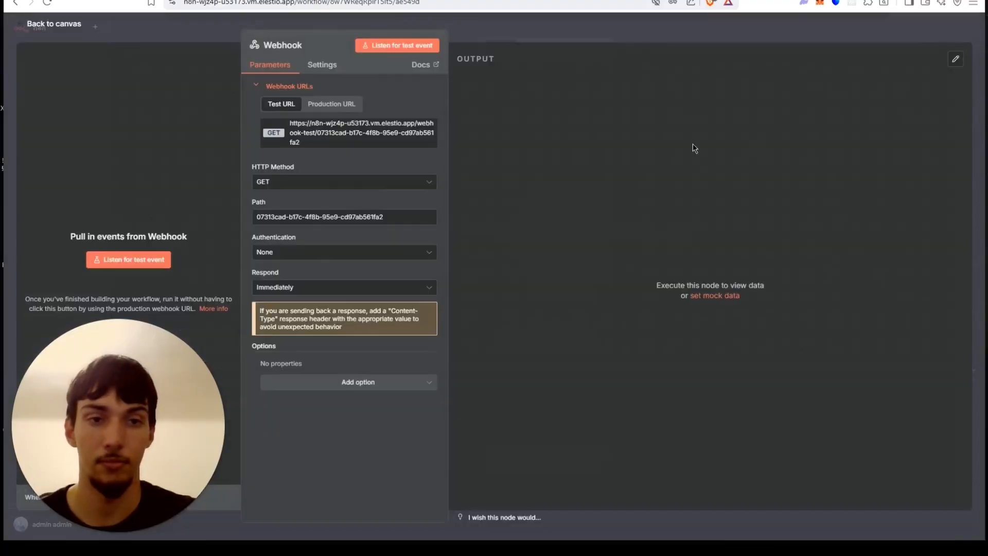
Set the Webhook's HTTP method to POST, copy its test URL, and return to the canvas.
left_click(298, 187)
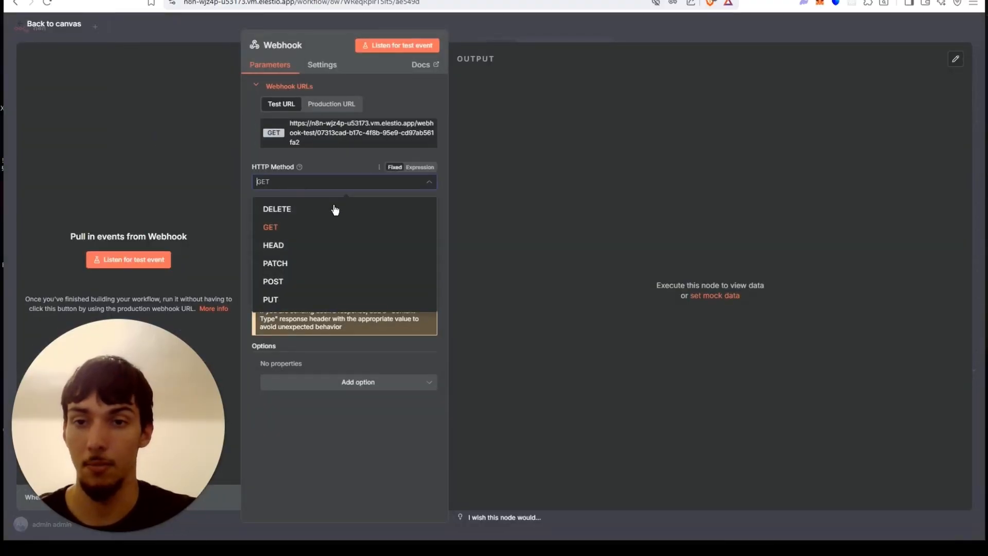
left_click(305, 283)
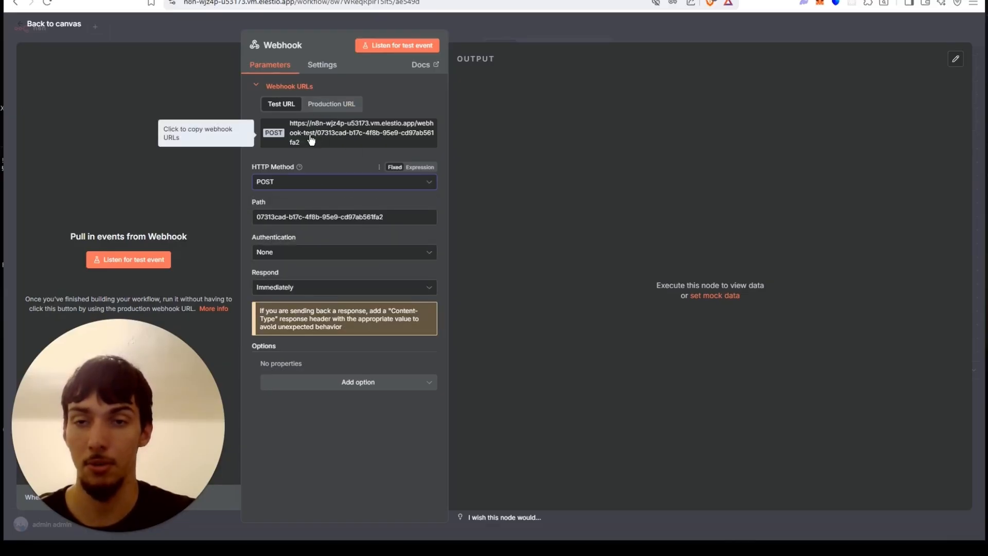
left_click(332, 139)
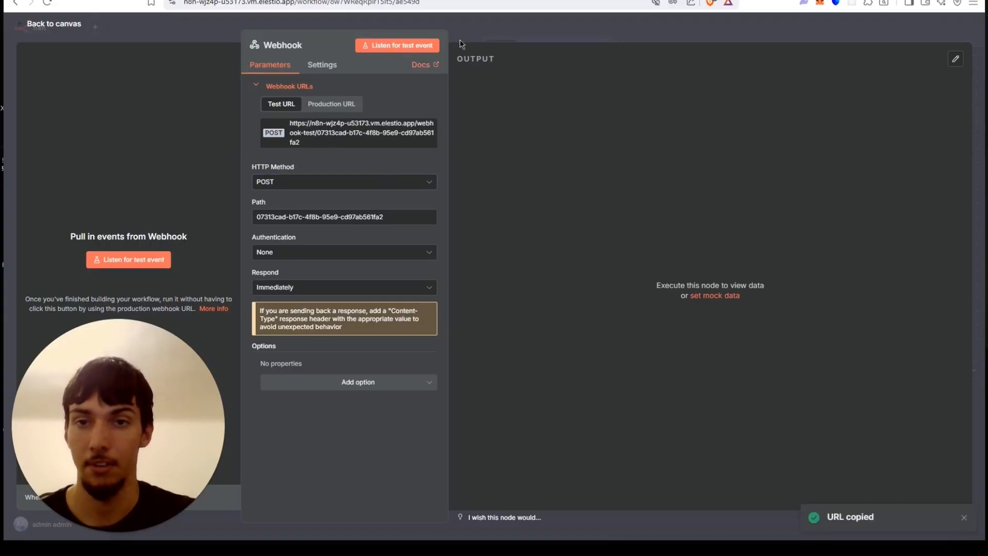
left_click(509, 28)
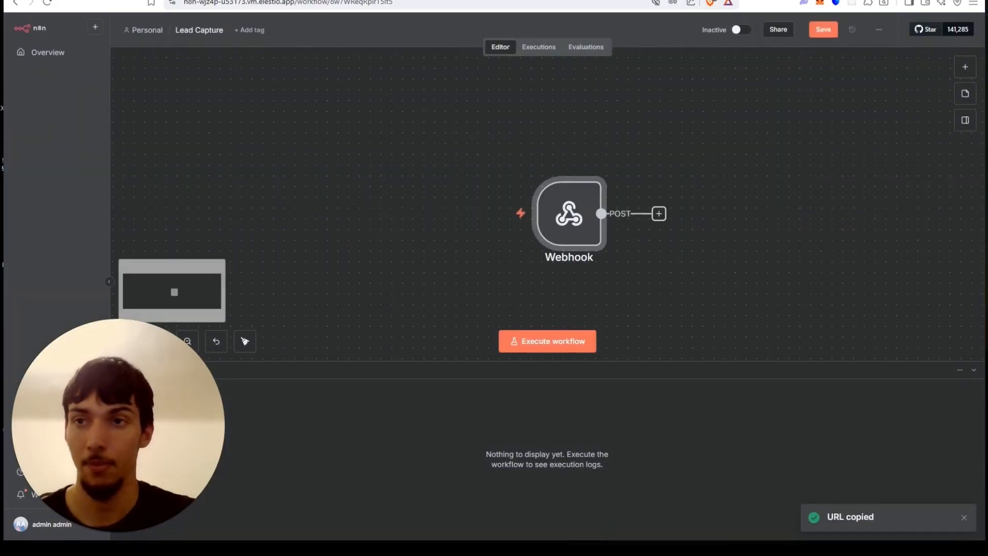
Switch to Lovable and start a prompt: "Hi I want to make a lead capture app for my AI agency, the user can input their business website, URL, full name,".
left_click(216, 1)
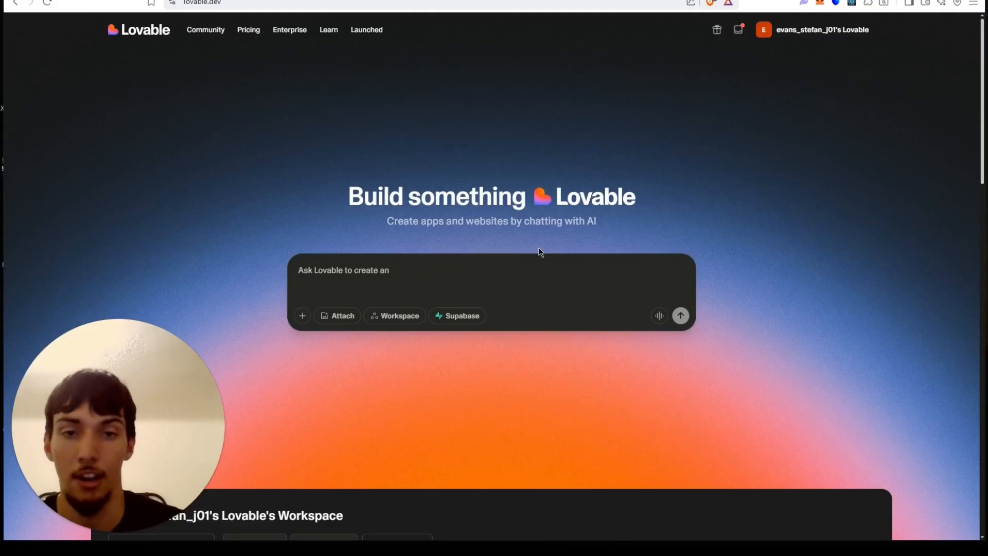
left_click(540, 265)
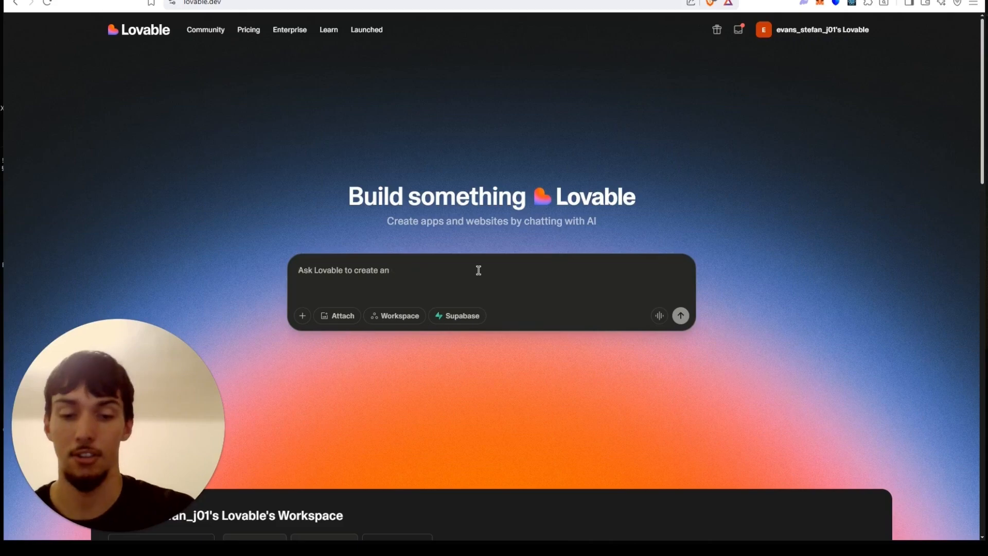
type("Hi")
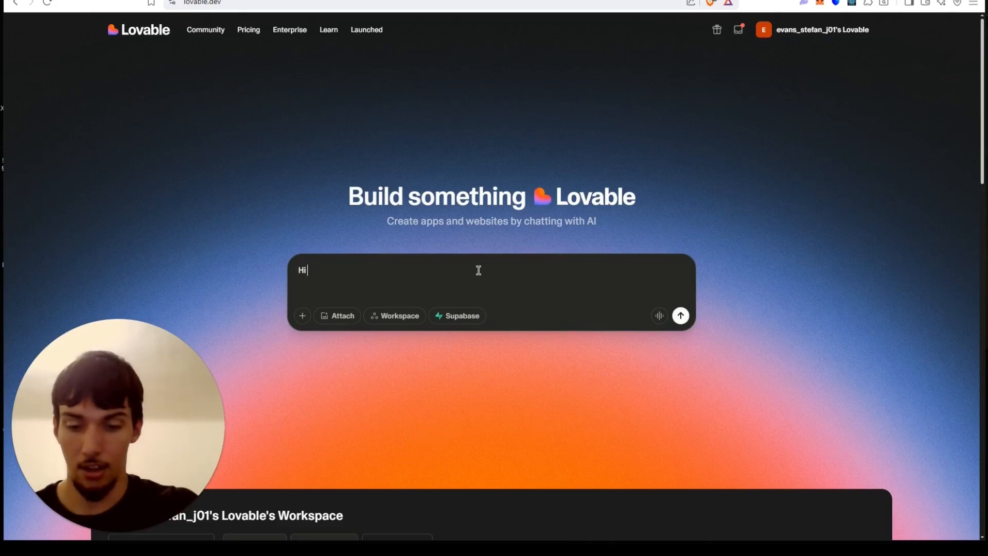
type(" I want to make a l")
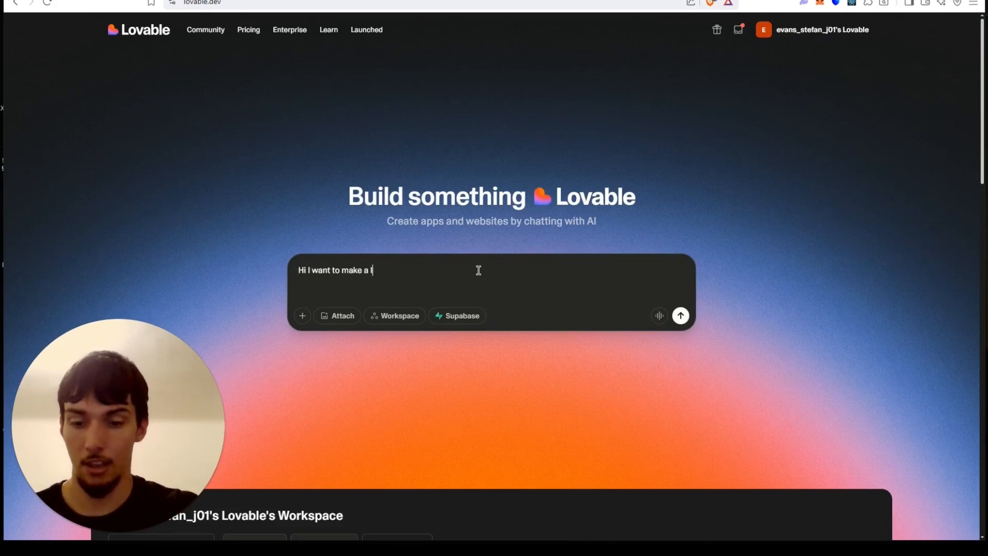
type("ead capture")
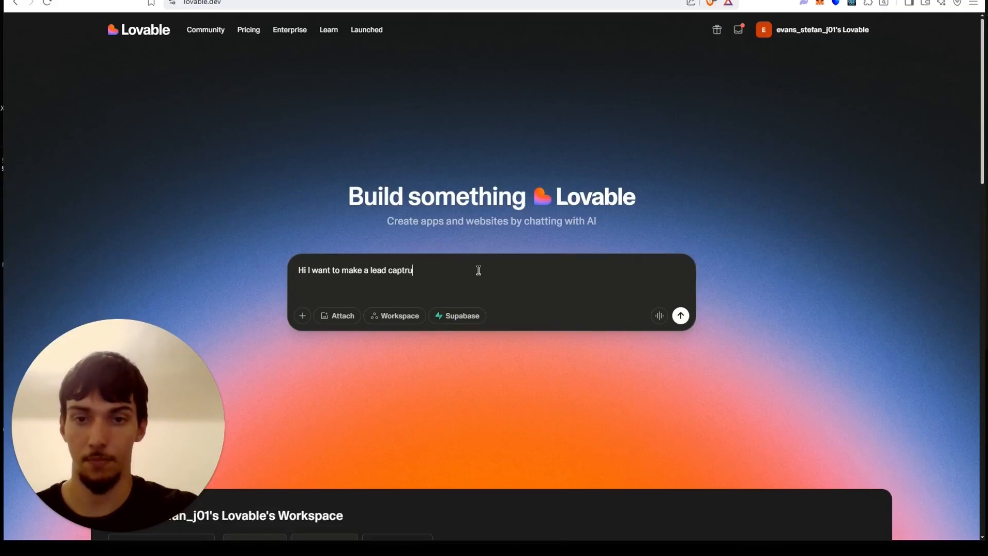
key("BackSpace")
key("BackSpace")
key("BackSpace")
type("ure app wi")
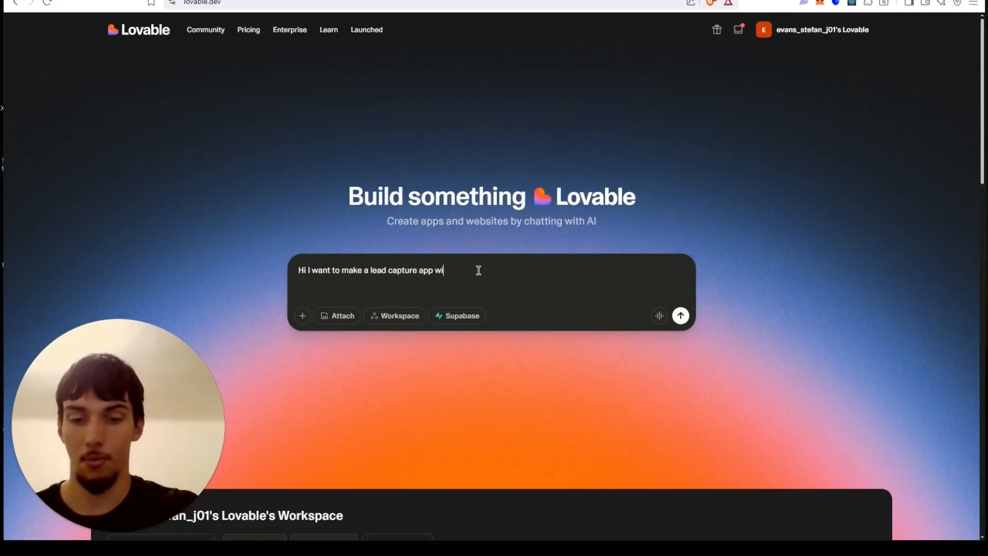
type(" my AI agency")
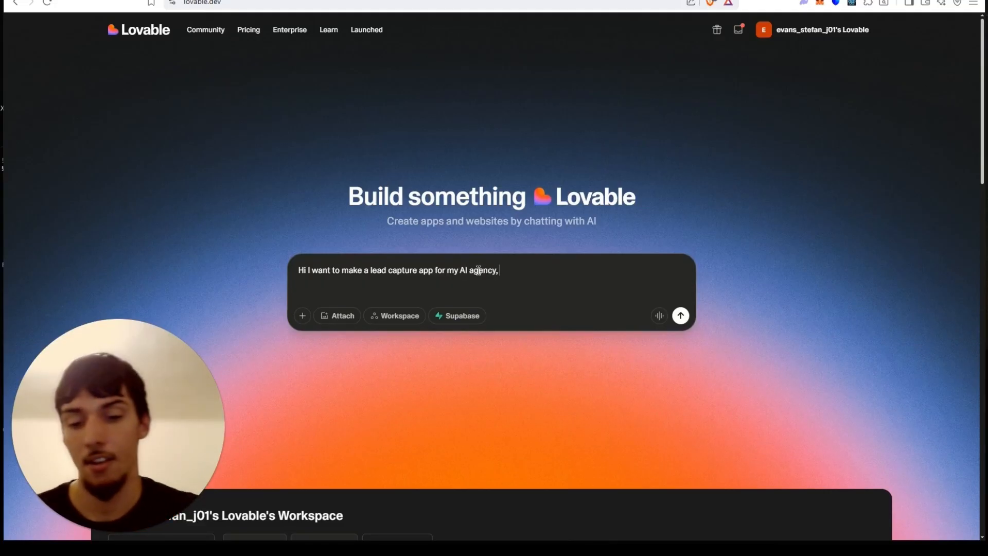
type(", the user can input ")
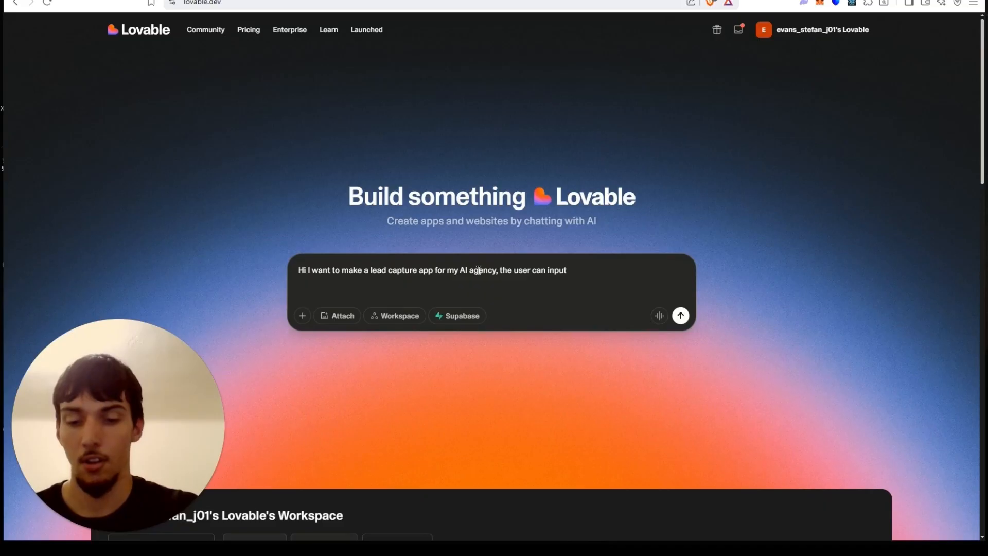
type("their business website,")
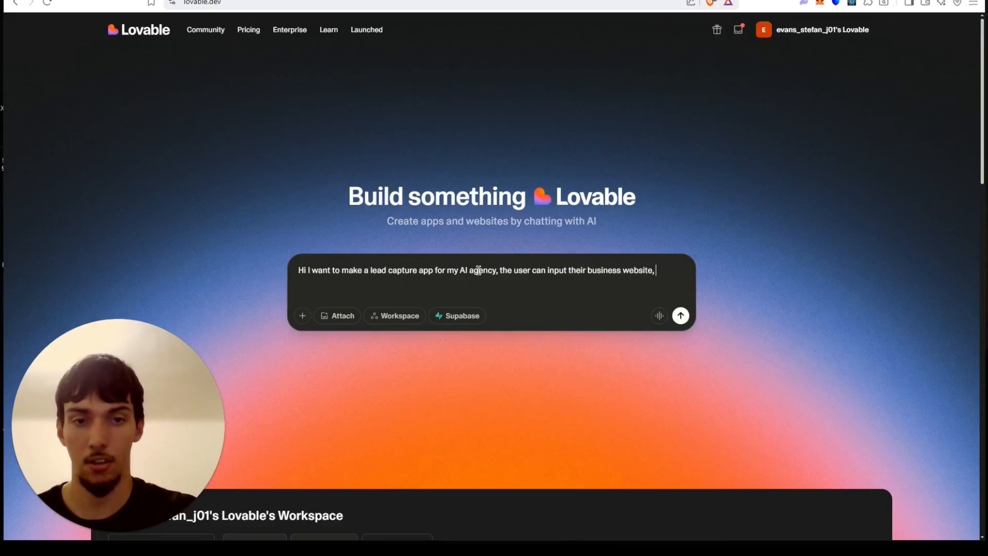
type(" URL")
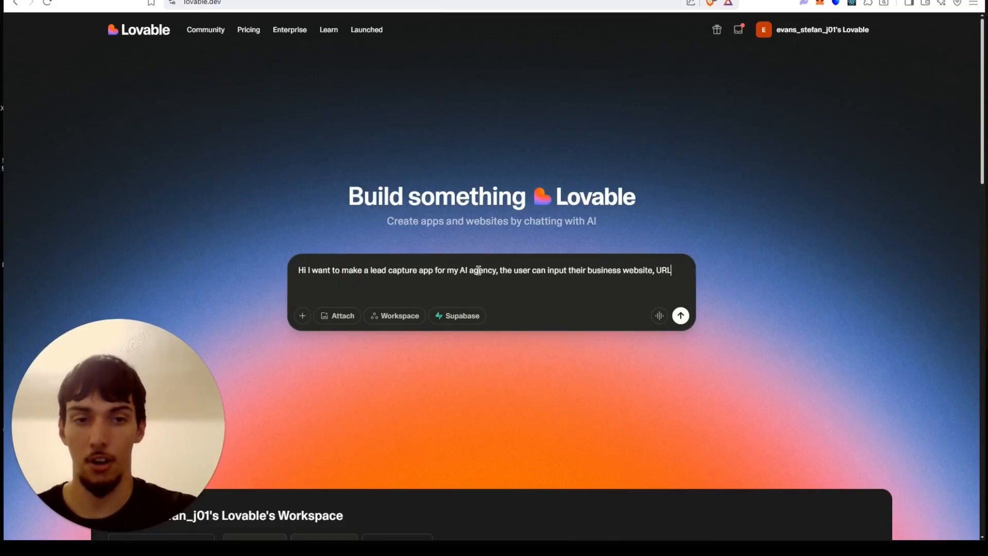
type(", full name")
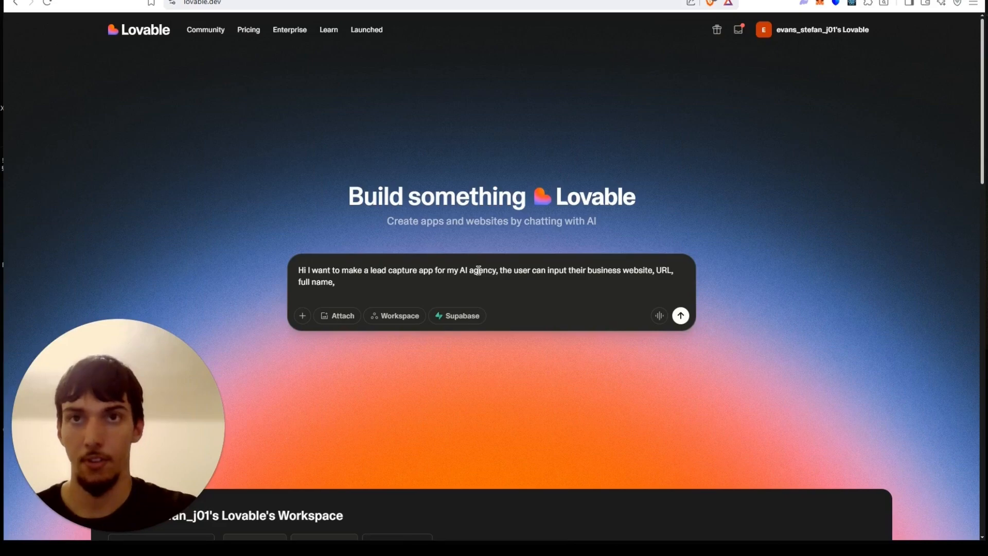
type(", budget,")
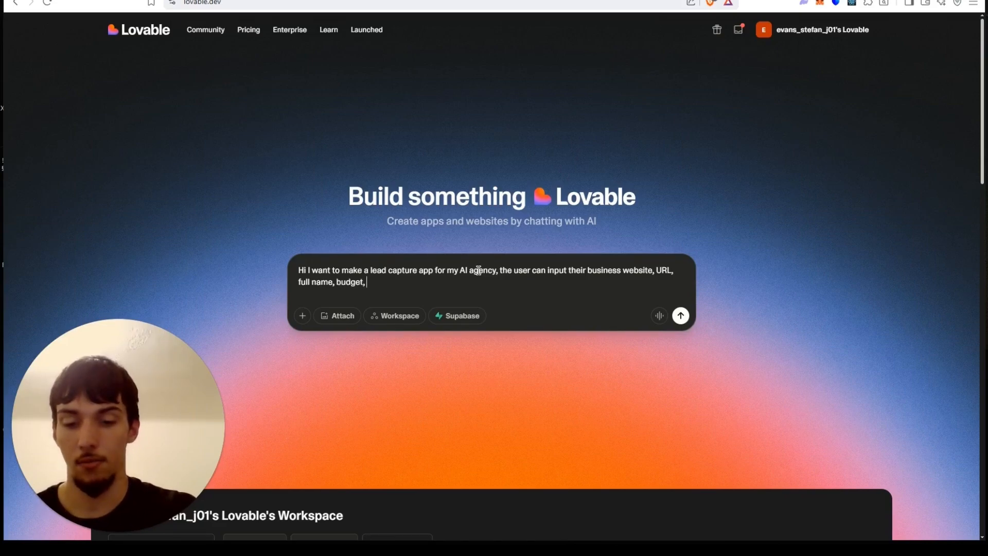
type(" project type")
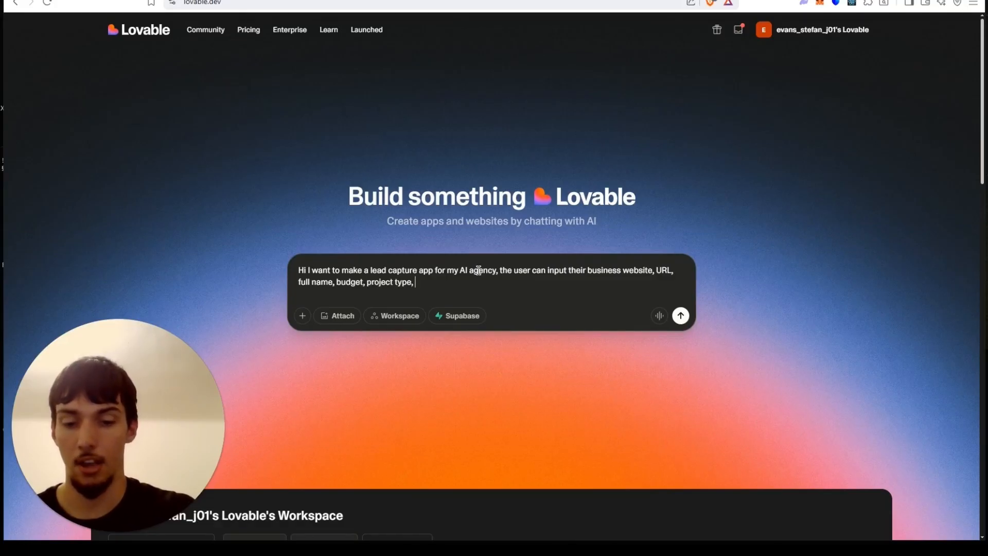
type(", their business type")
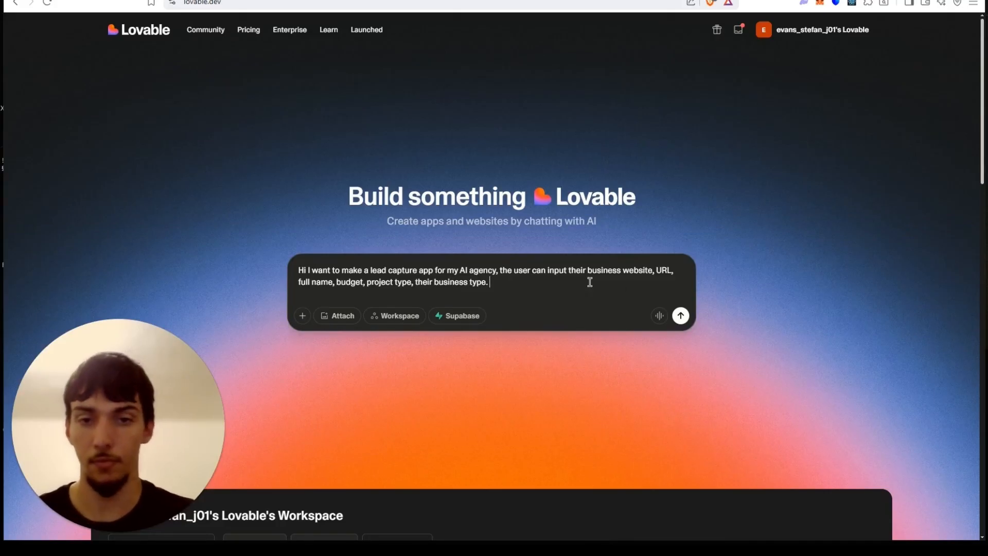
Finish the prompt with "budget, project type, their business type. And I want you to send this information to my n8n webhook URL.".
type(". And ")
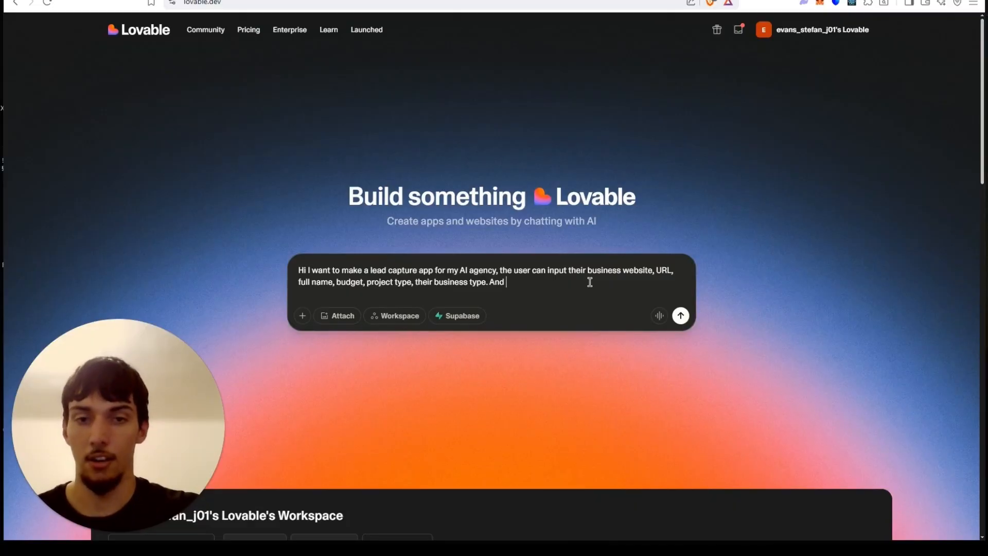
type("I want you to")
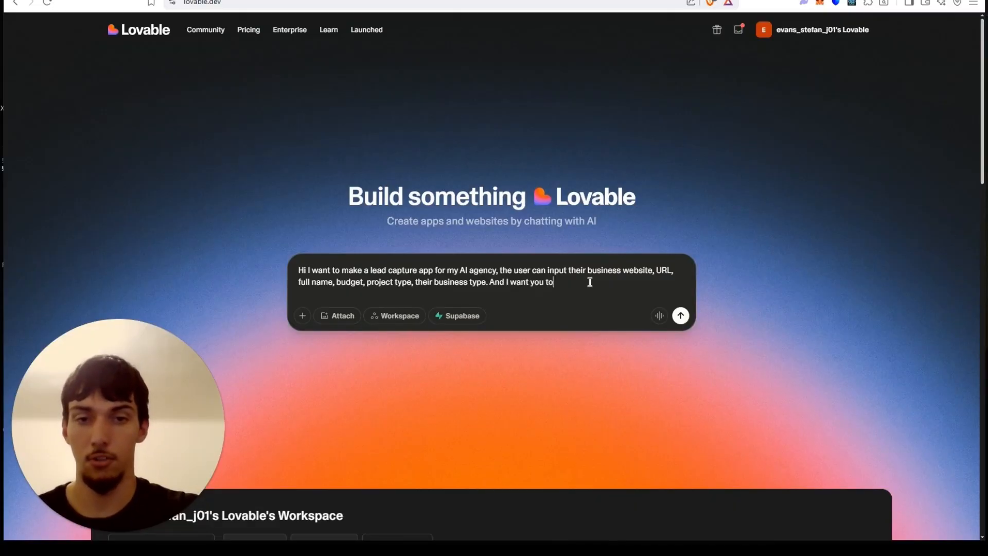
type(" send this")
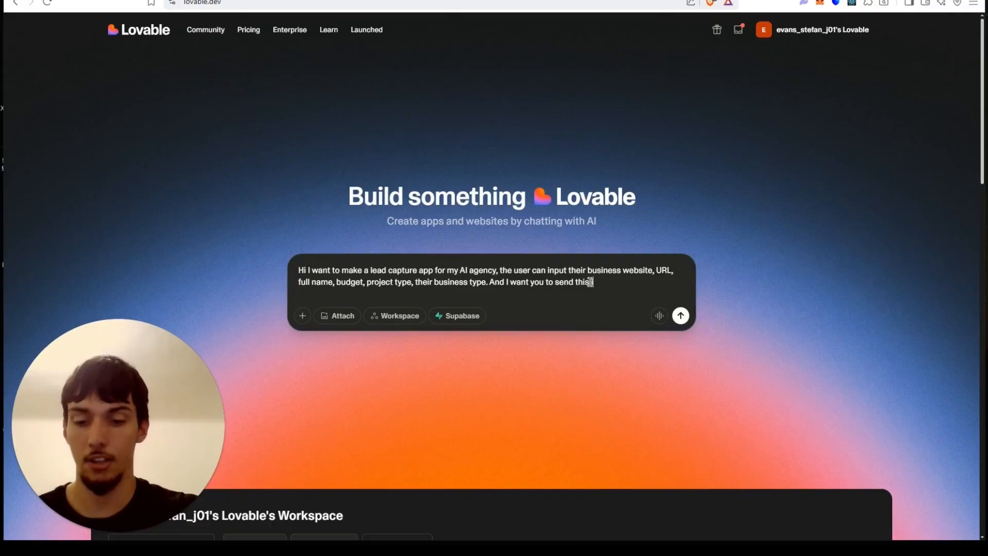
type(" information to my")
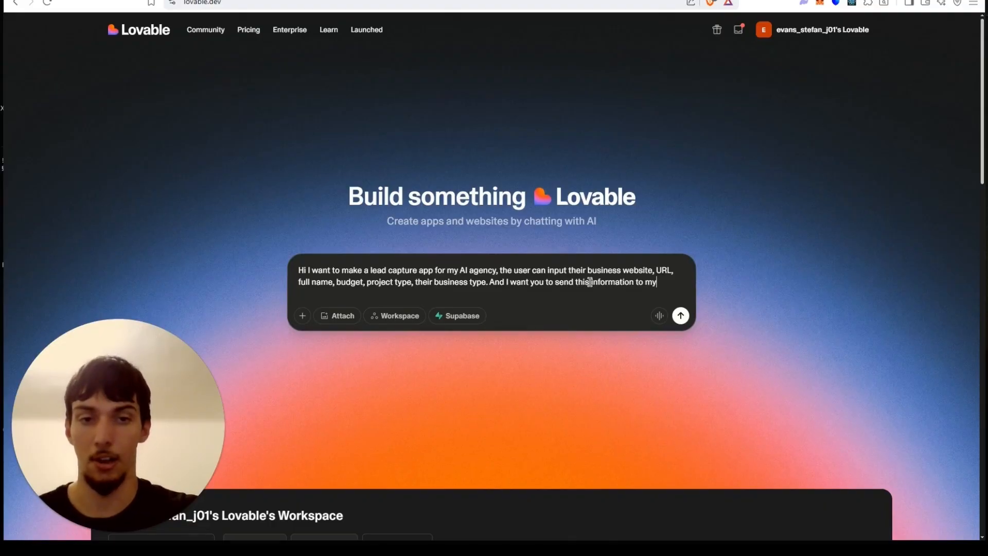
type(" n8n webhook")
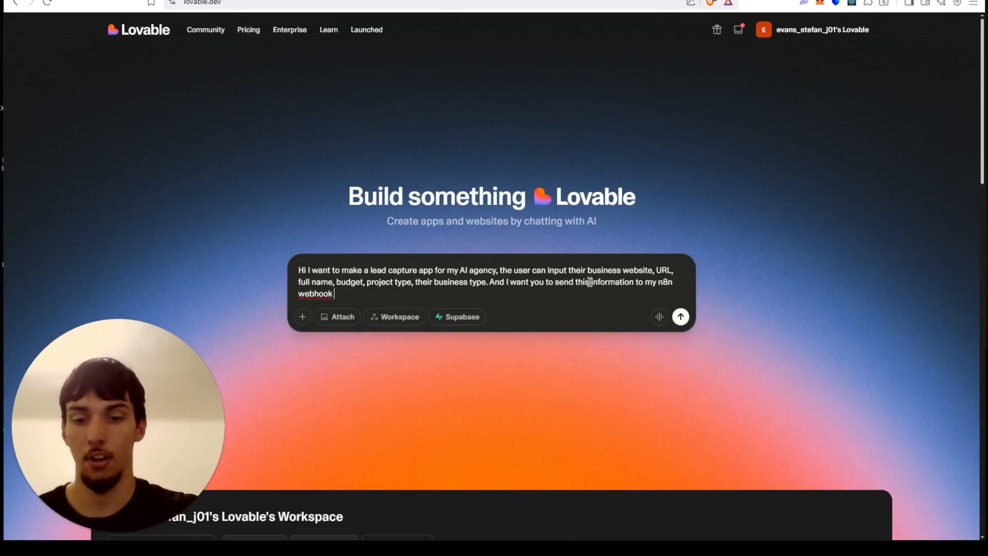
type(" URL")
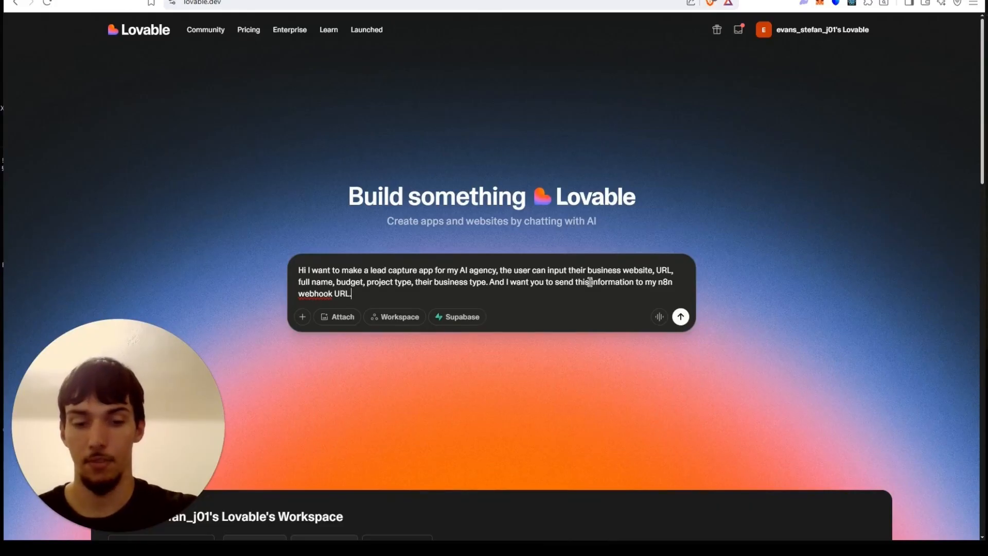
type(".")
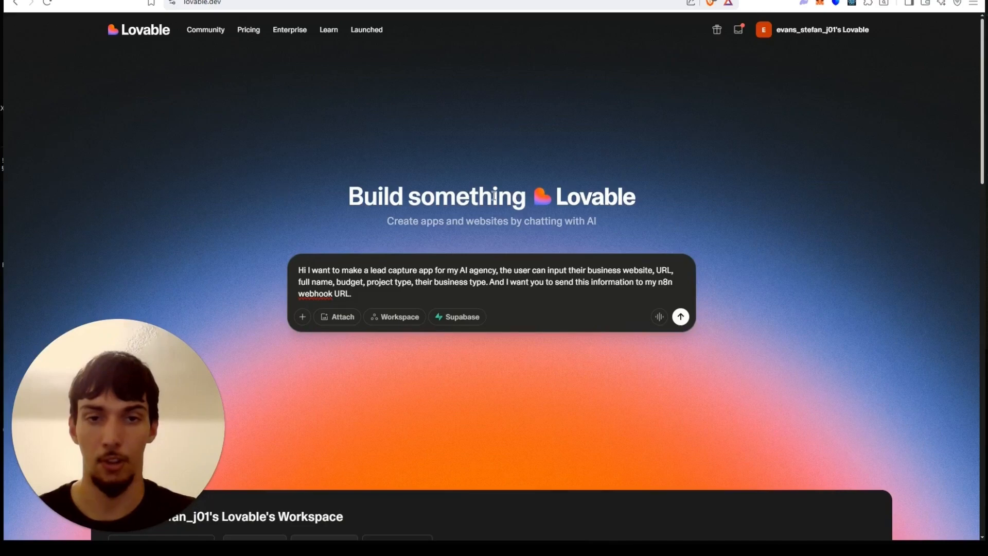
Apply the spelling suggestion "webhook" to the flagged word and submit the prompt.
right_click(316, 296)
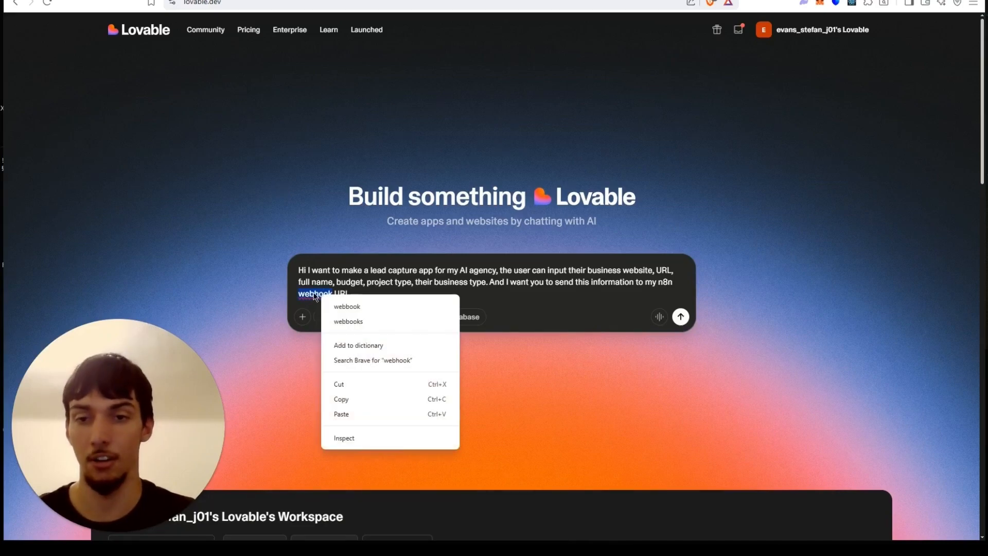
left_click(335, 306)
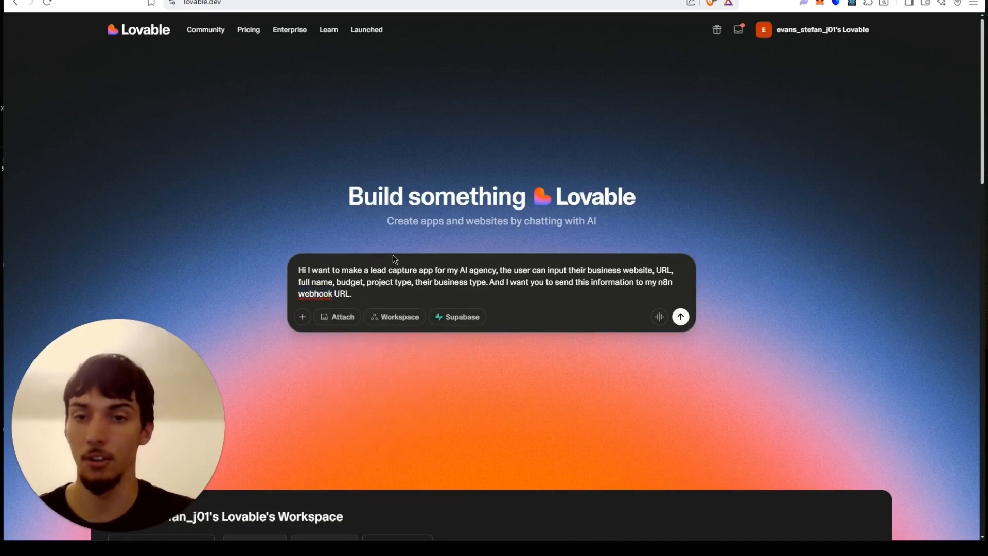
left_click(683, 316)
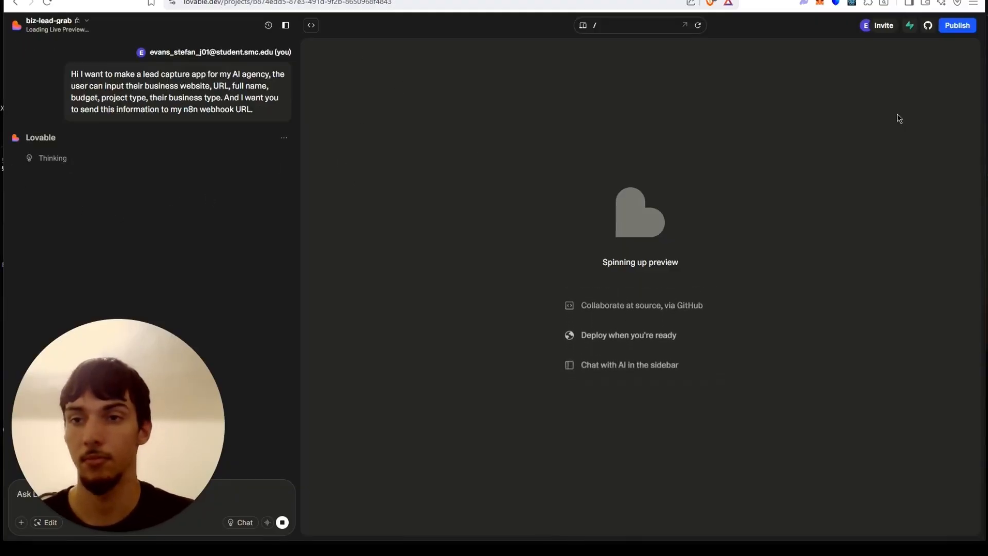
left_click_drag(141, 320, 325, 316)
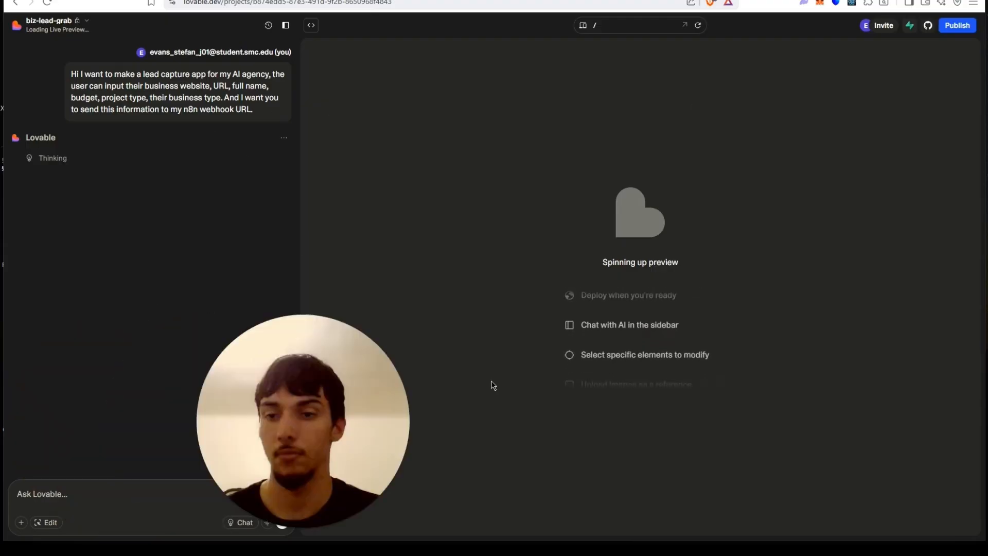
left_click_drag(493, 386, 912, 400)
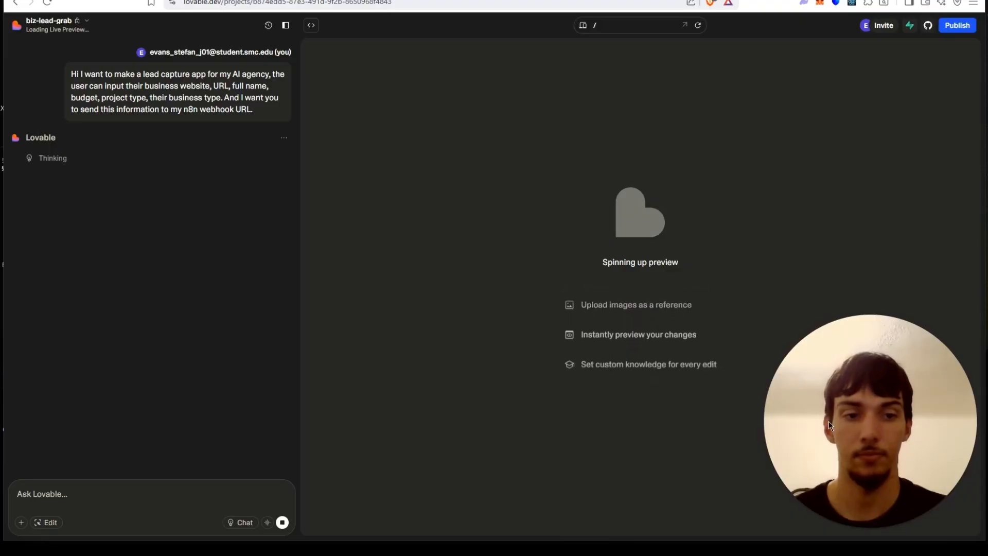
left_click_drag(829, 421, 898, 24)
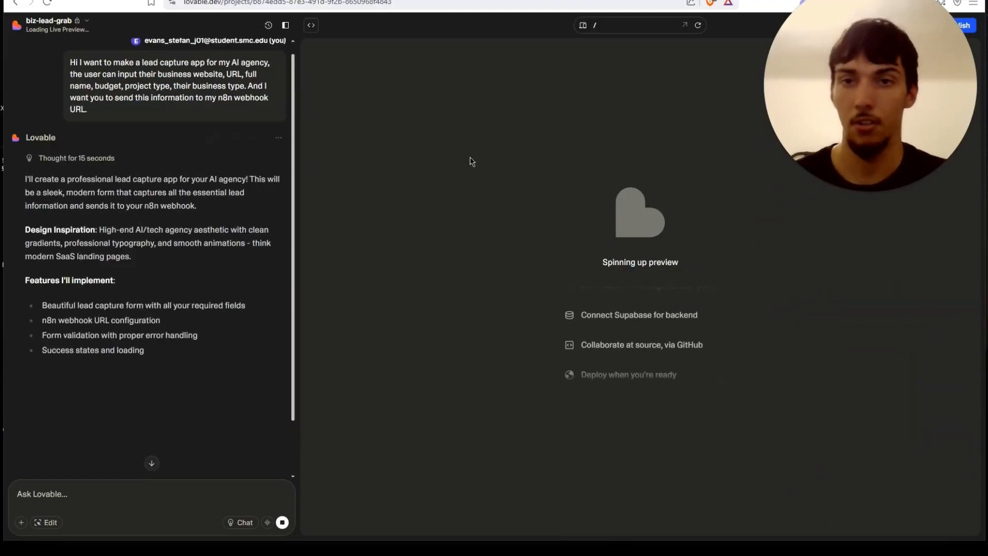
left_click_drag(849, 12, 96, 8)
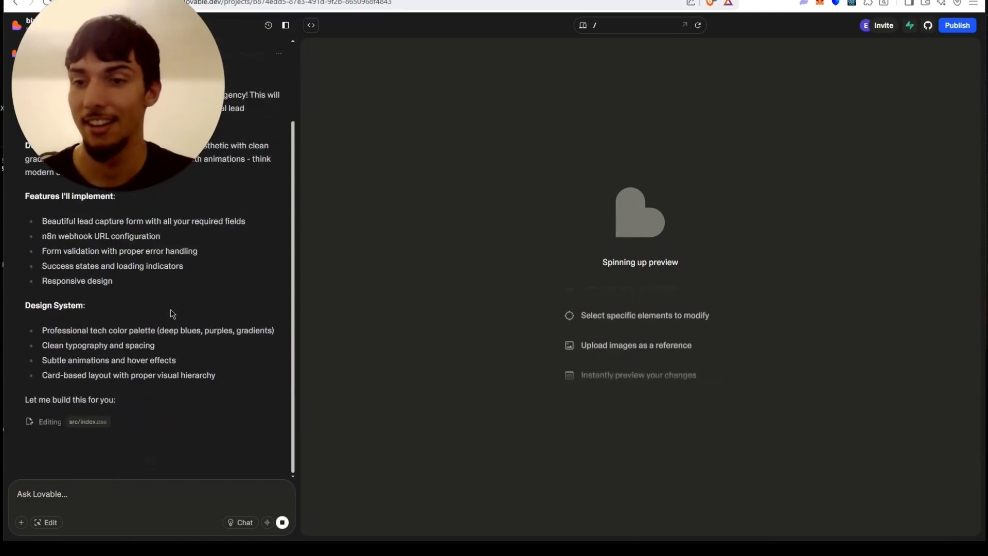
Read through Lovable's build plan and the list of files it is editing in the chat.
scroll(172, 314, "up", 4)
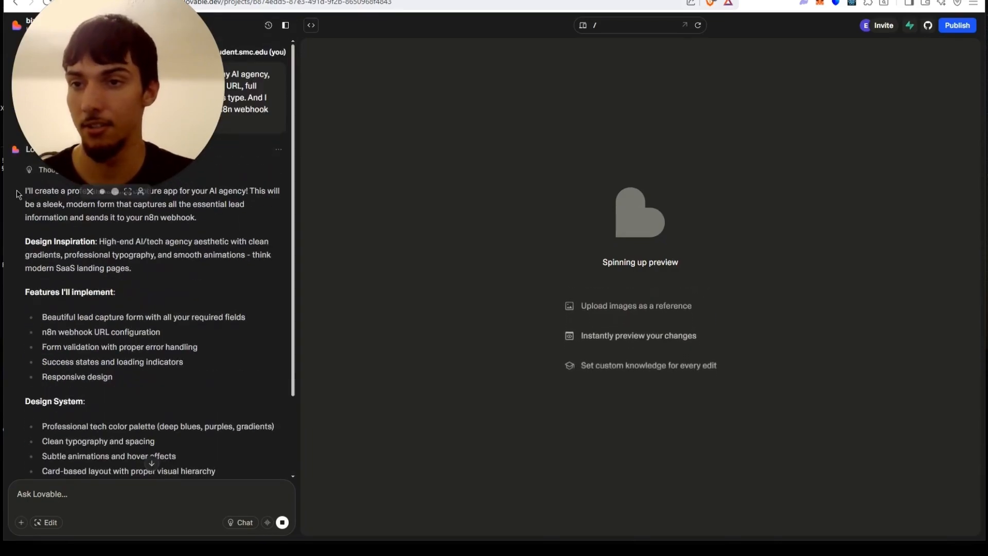
left_click(102, 193)
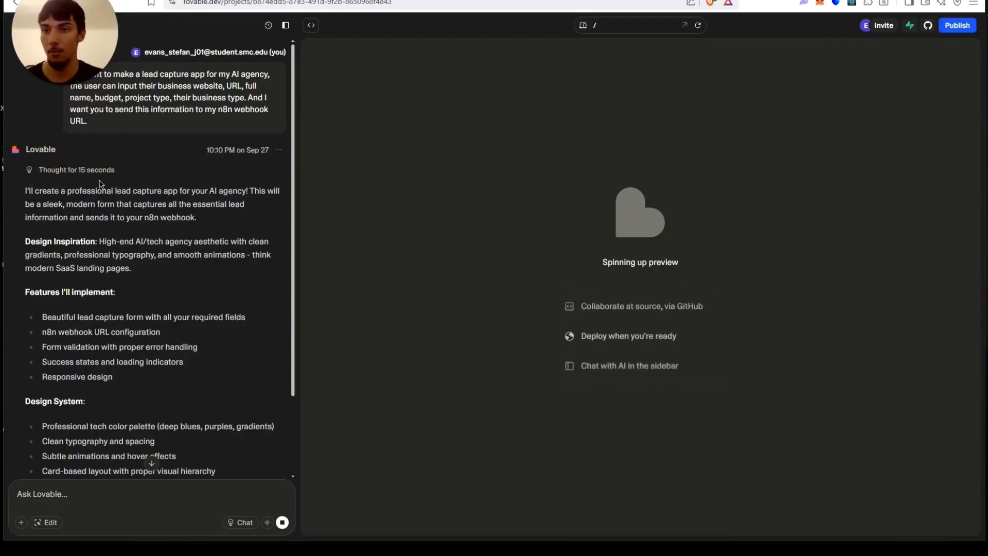
left_click_drag(54, 12, 54, 39)
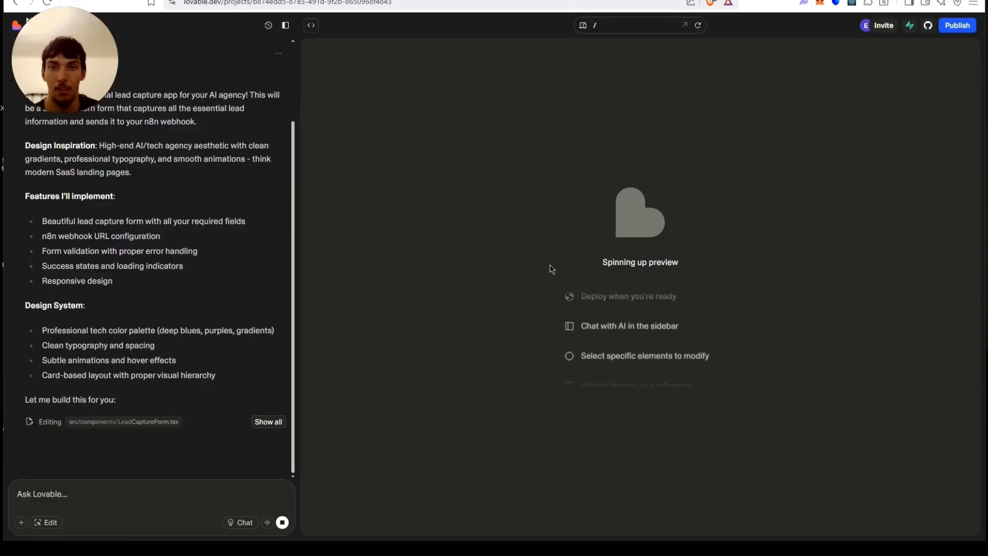
scroll(195, 265, "up", 2)
scroll(195, 265, "down", 2)
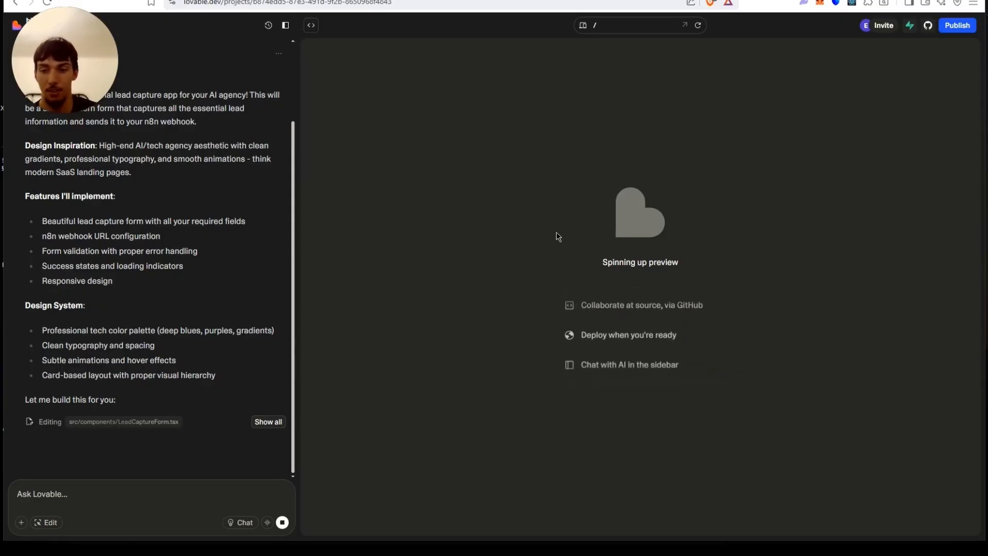
scroll(230, 270, "up", 1)
scroll(231, 267, "down", 1)
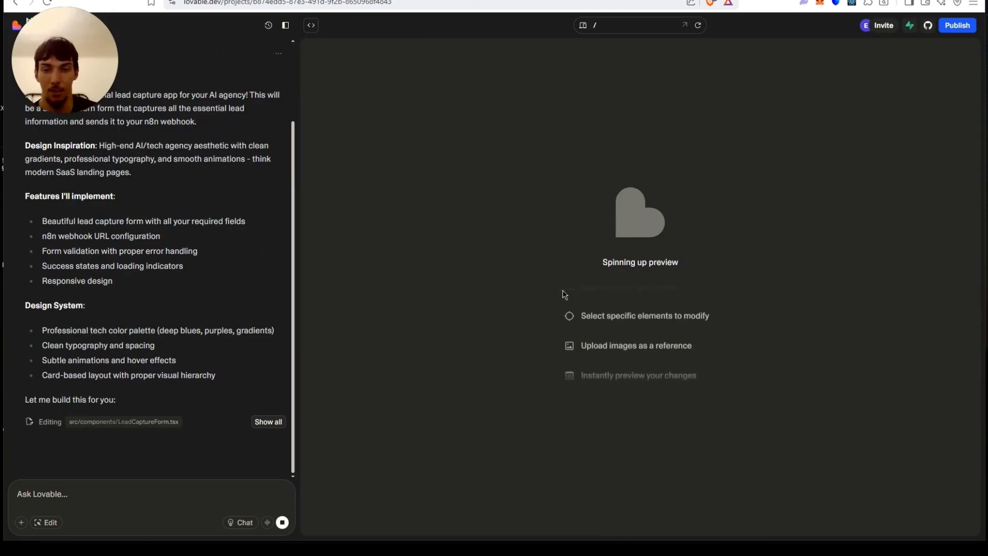
left_click(265, 420)
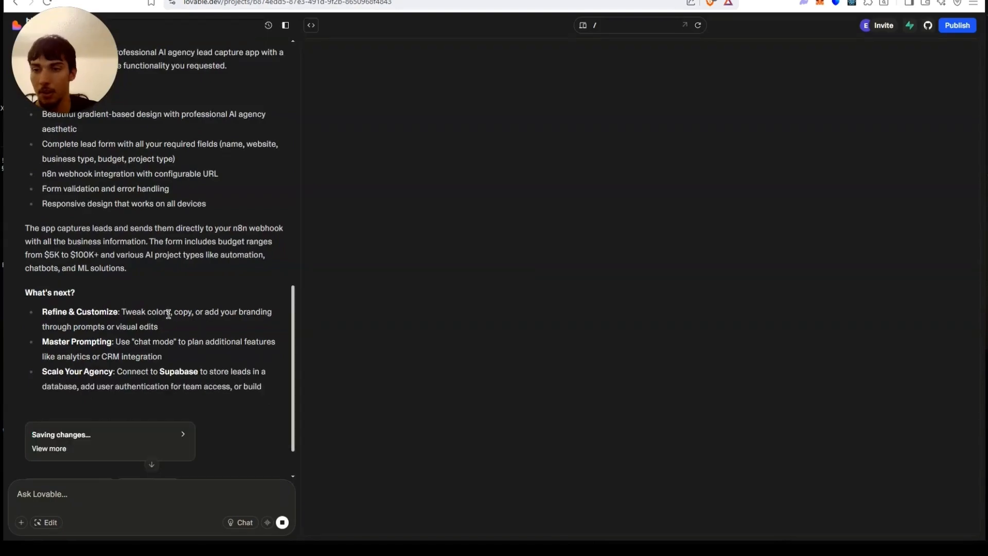
scroll(139, 351, "down", 2)
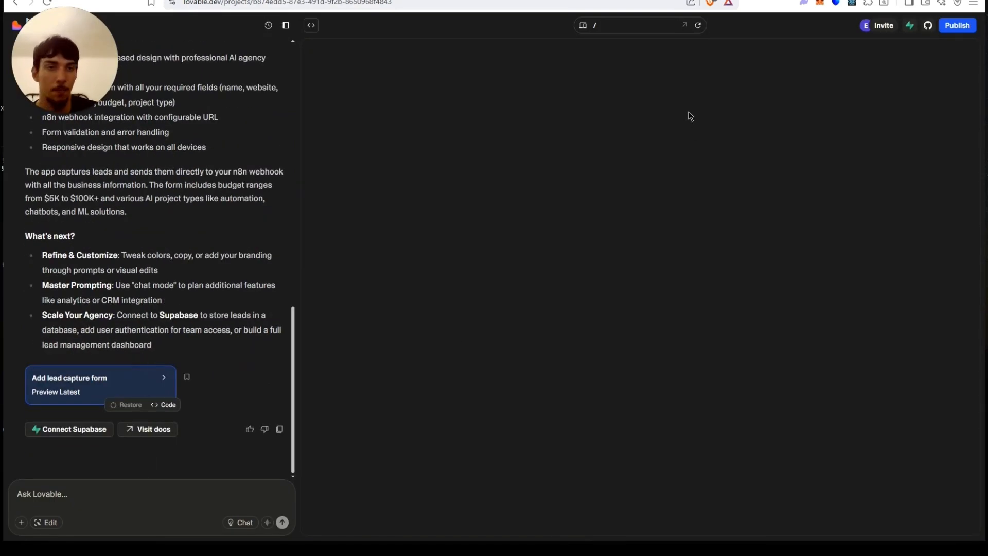
Open the generated app preview and browse the budget and project type dropdown options.
left_click(704, 28)
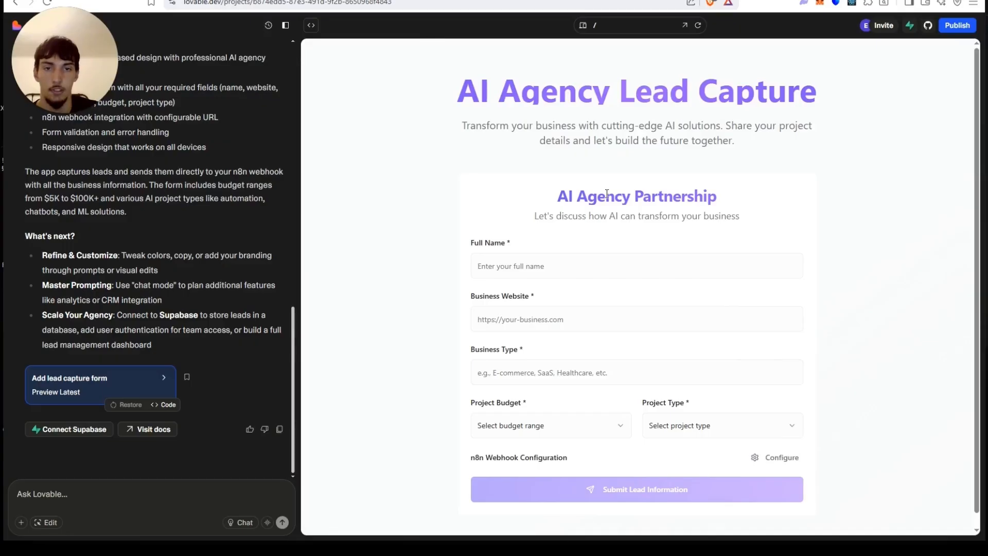
scroll(607, 194, "down", 1)
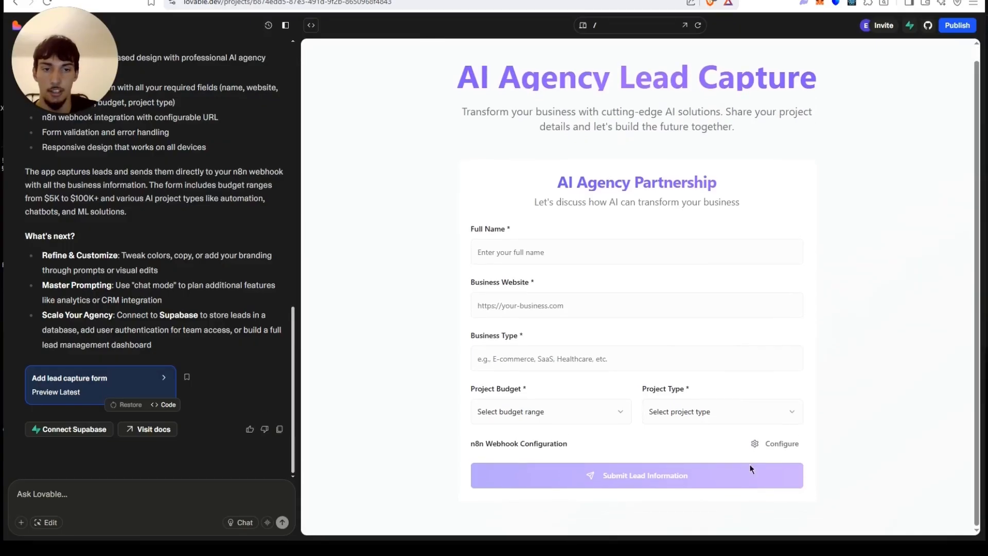
left_click(721, 419)
left_click(636, 419)
left_click(604, 417)
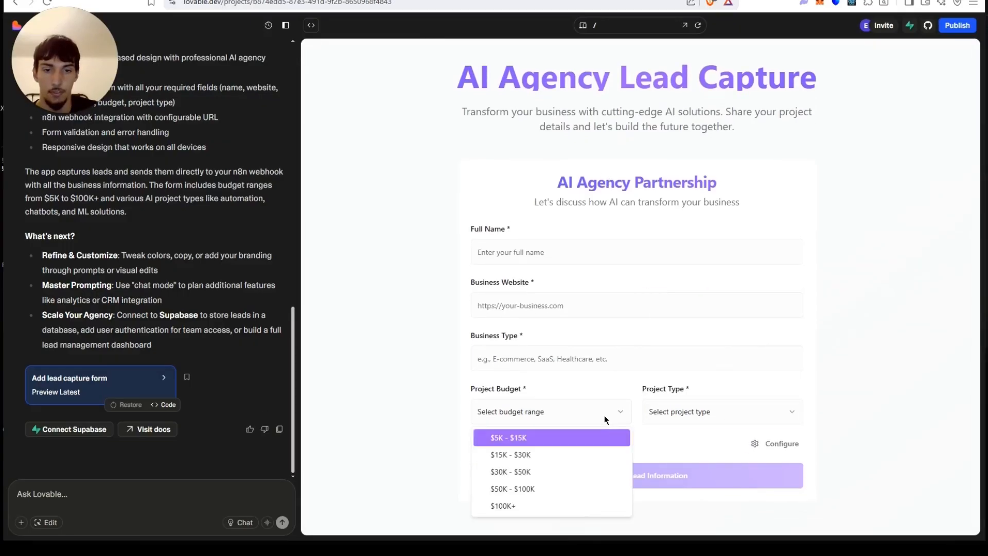
left_click(703, 411)
double_click(703, 411)
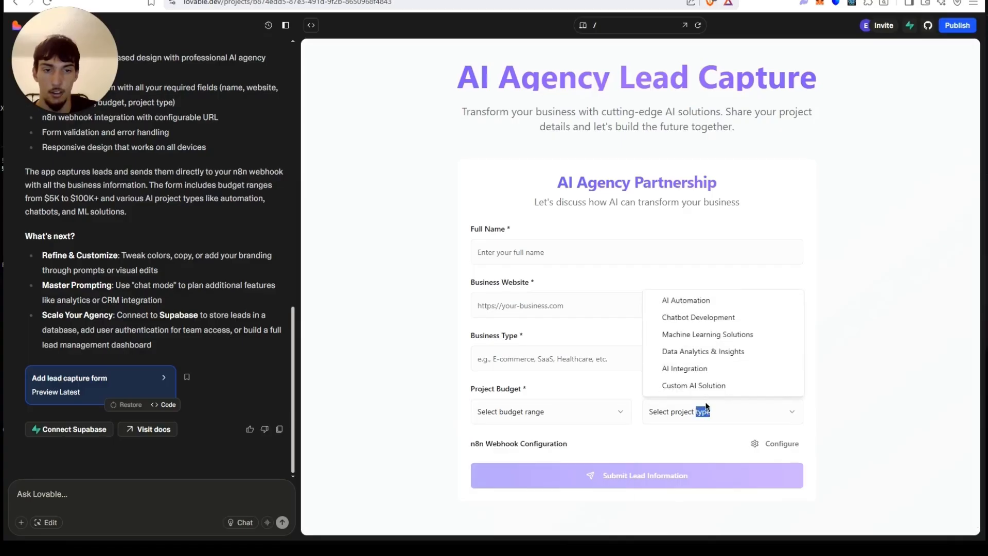
left_click(730, 287)
Open the form's n8n webhook configuration and paste the copied n8n test webhook URL.
left_click(769, 442)
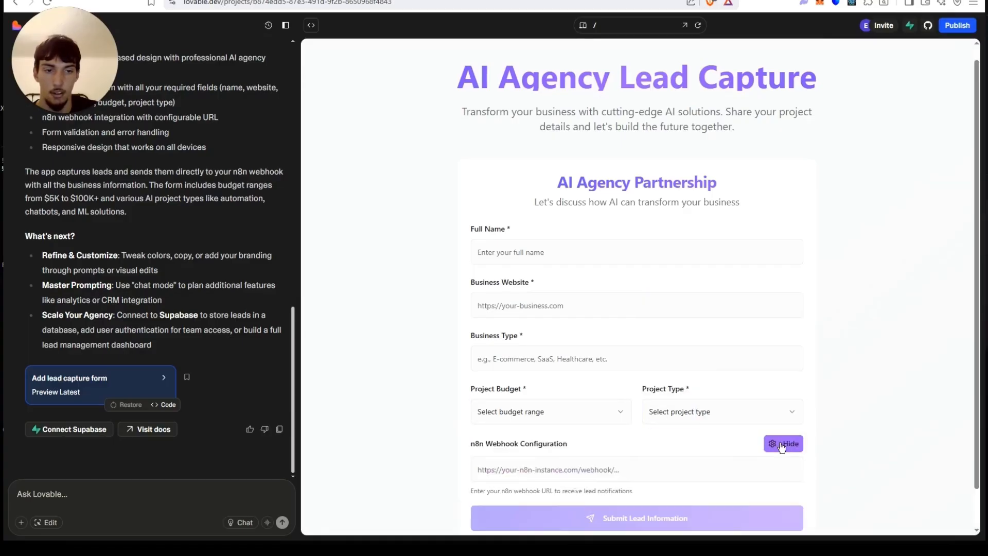
scroll(616, 427, "down", 1)
left_click(615, 426)
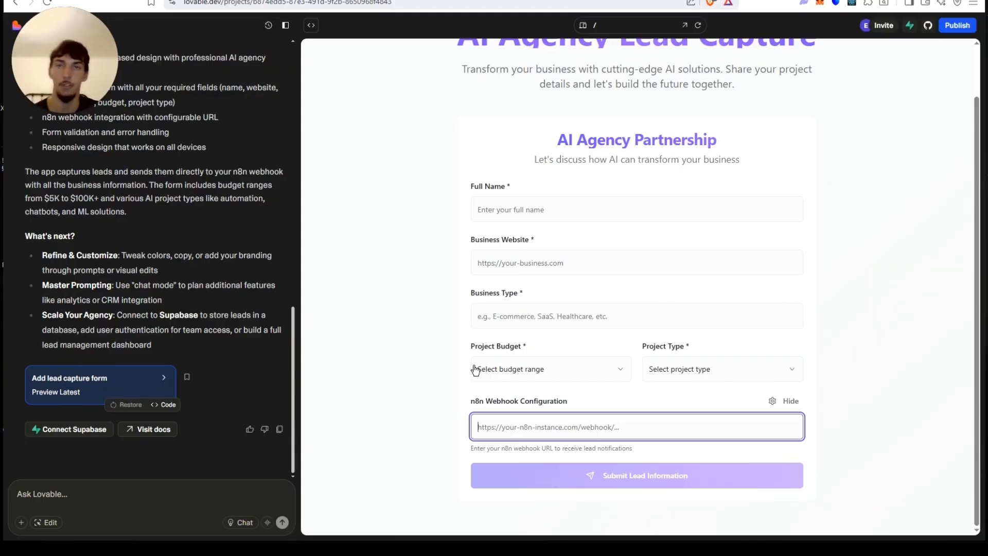
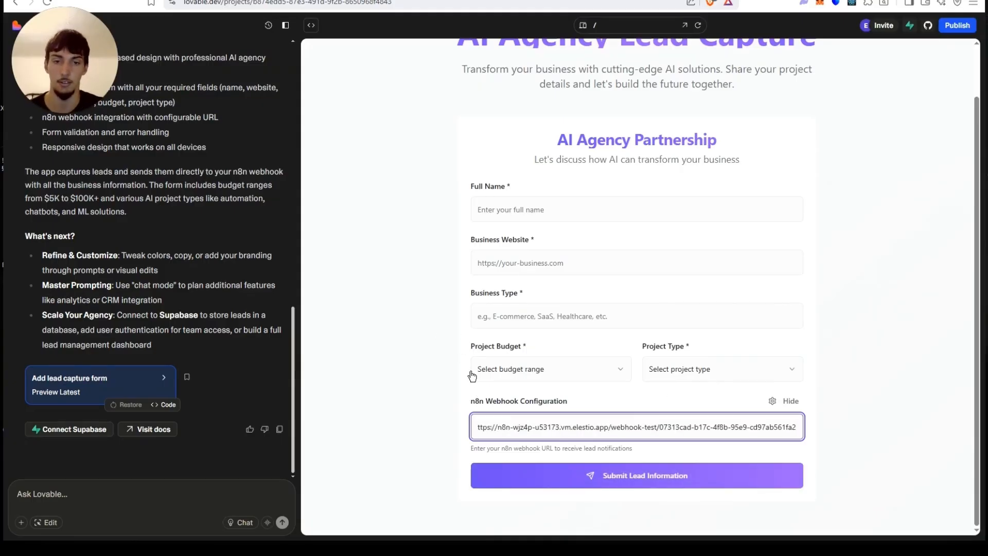
left_click(530, 208)
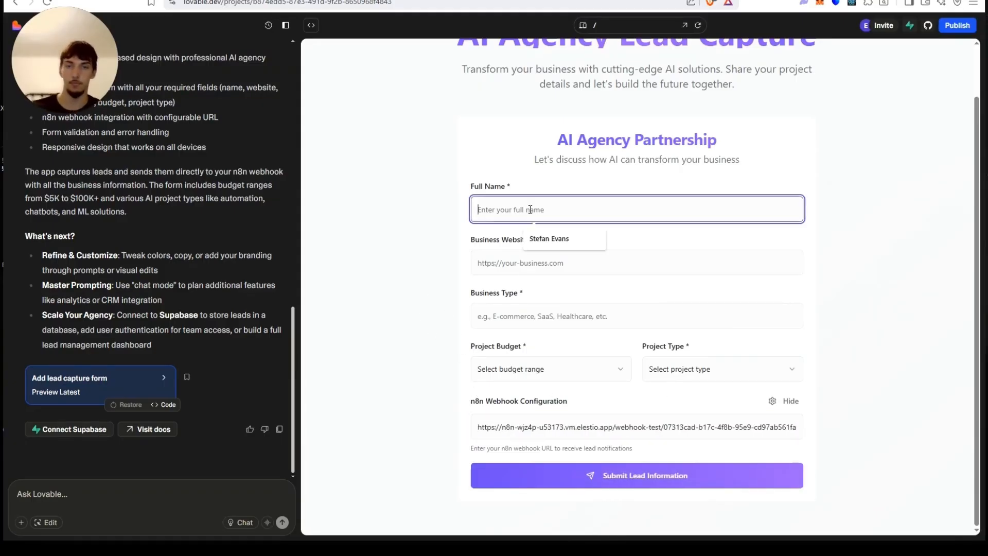
left_click(537, 236)
left_click(525, 265)
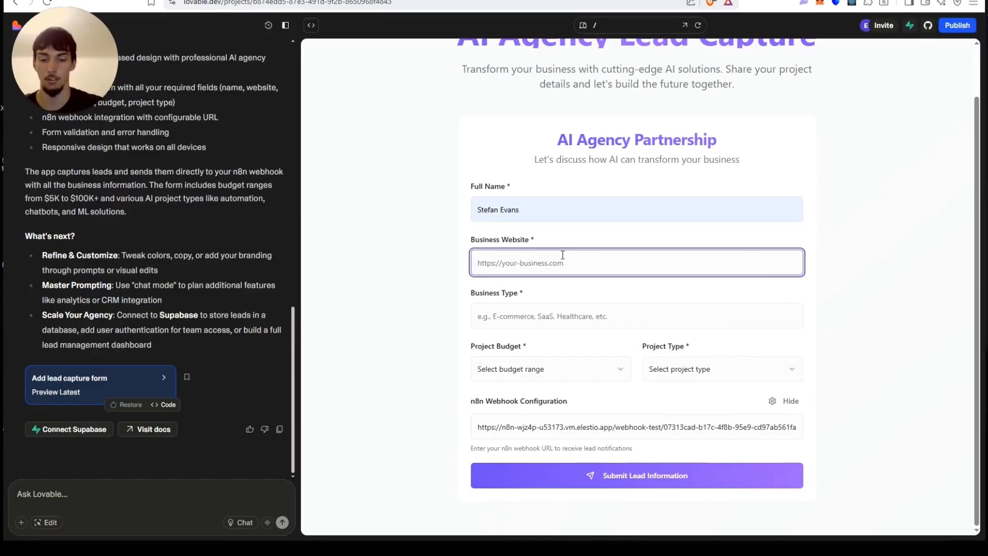
type("https://agentifyai.net")
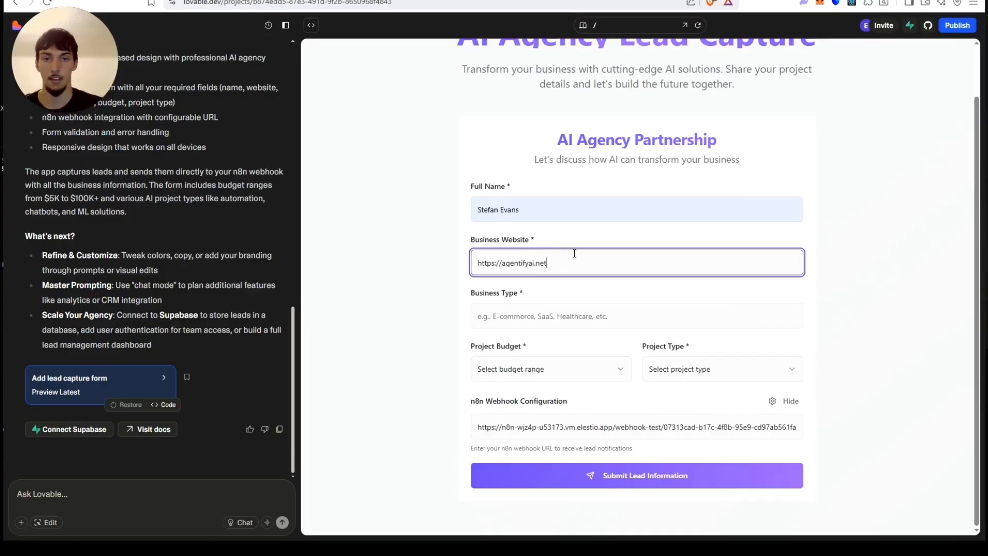
left_click(622, 305)
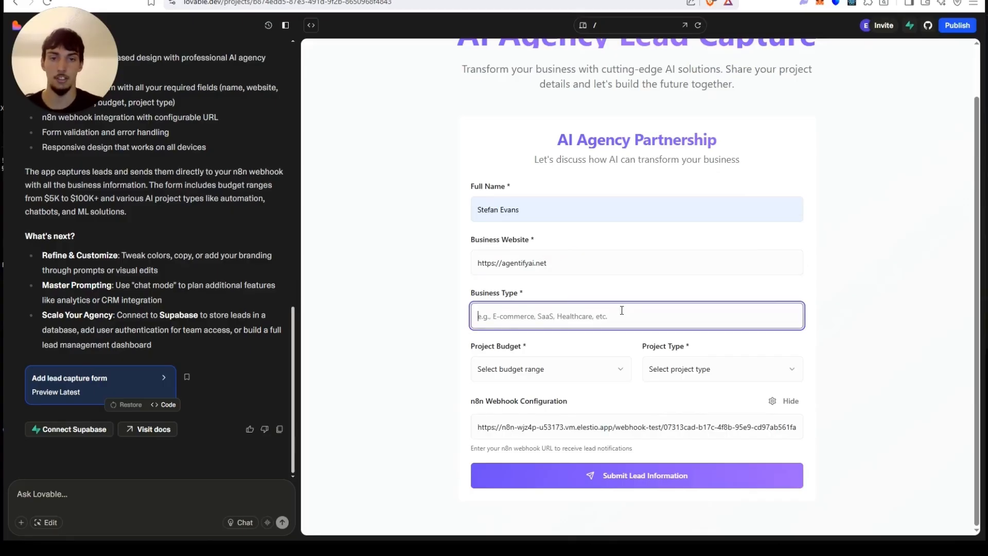
type("SaaS")
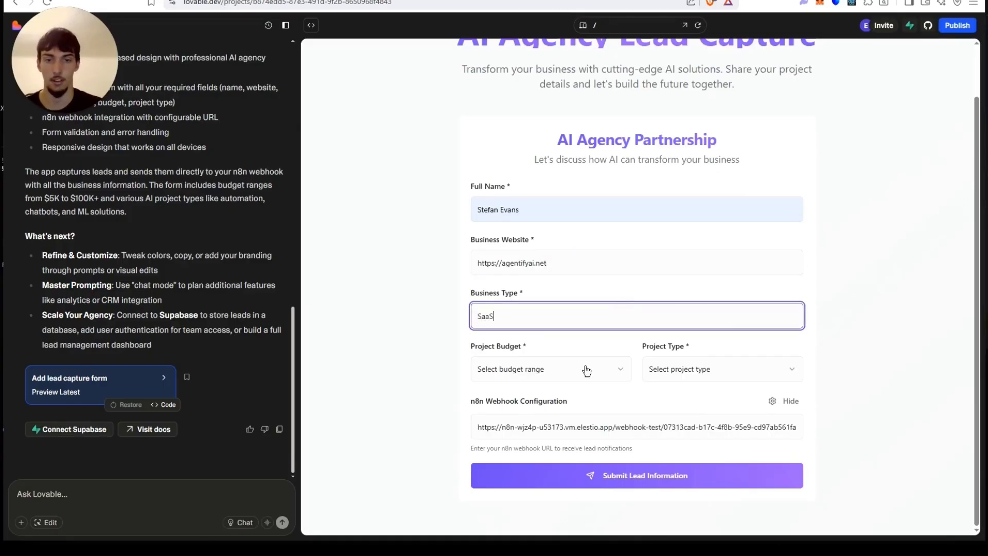
Choose the $5K - $15K project budget and the Custom AI Solution project type.
left_click(587, 371)
left_click(548, 394)
left_click(730, 374)
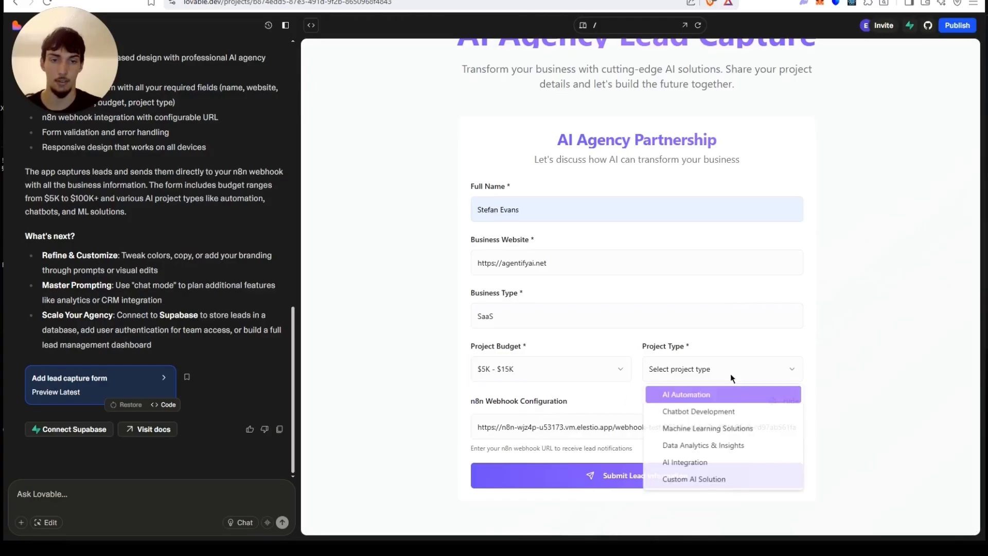
left_click(699, 482)
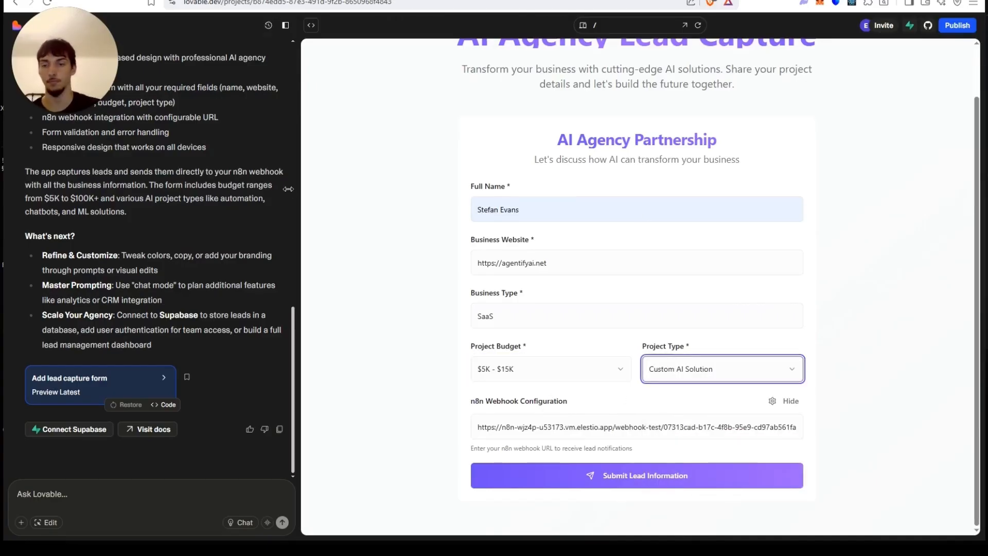
Execute the n8n workflow to listen for a test event, then submit the lead information form.
scroll(216, 287, "up", 10)
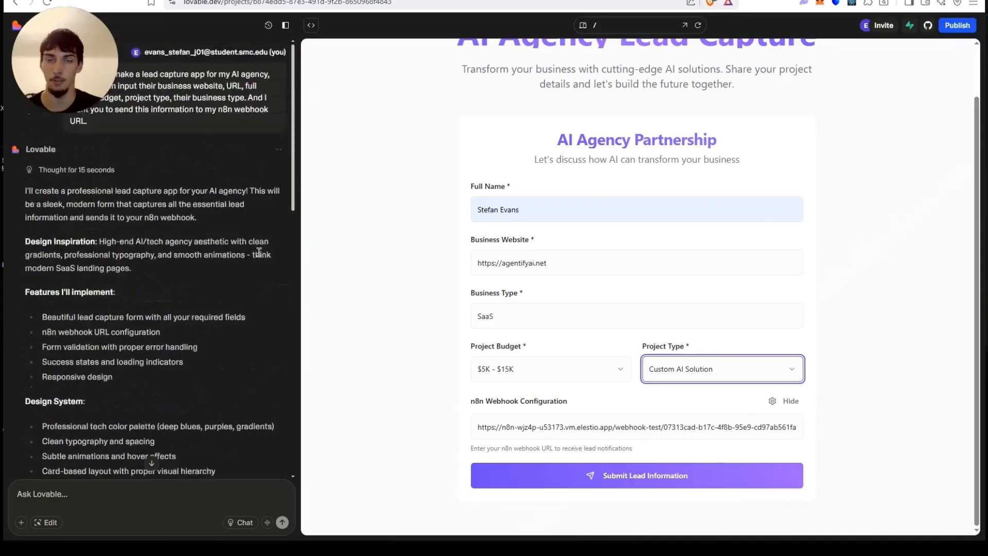
scroll(261, 249, "down", 10)
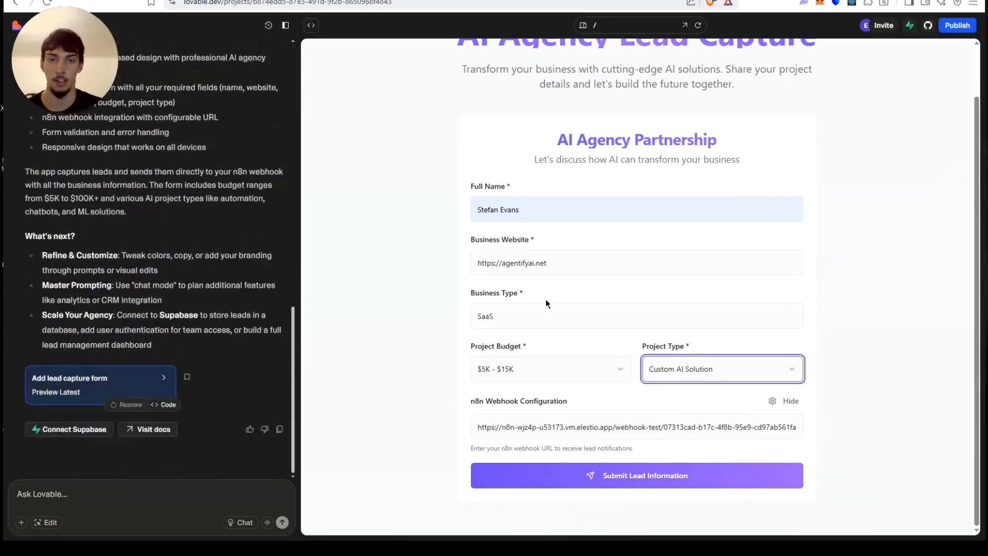
left_click(140, 489)
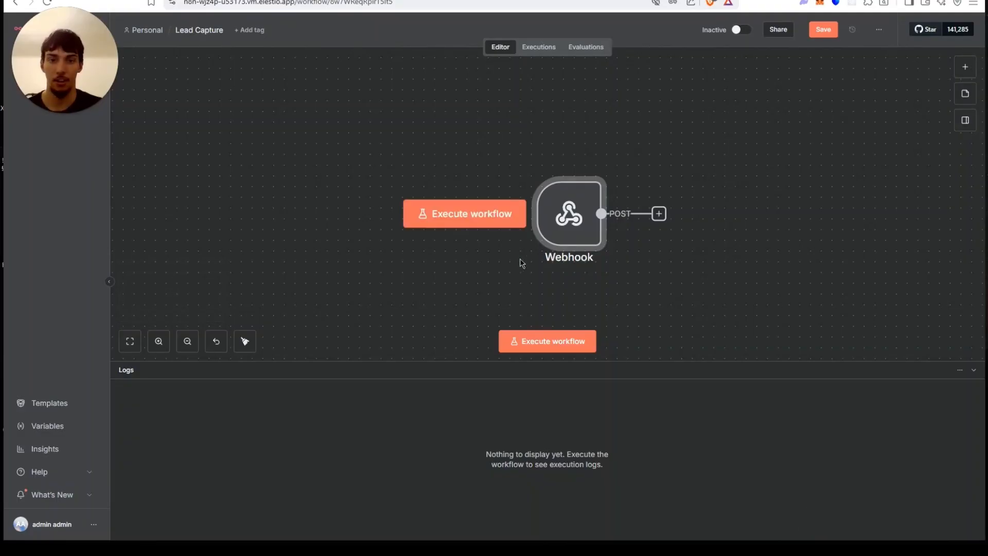
left_click(547, 343)
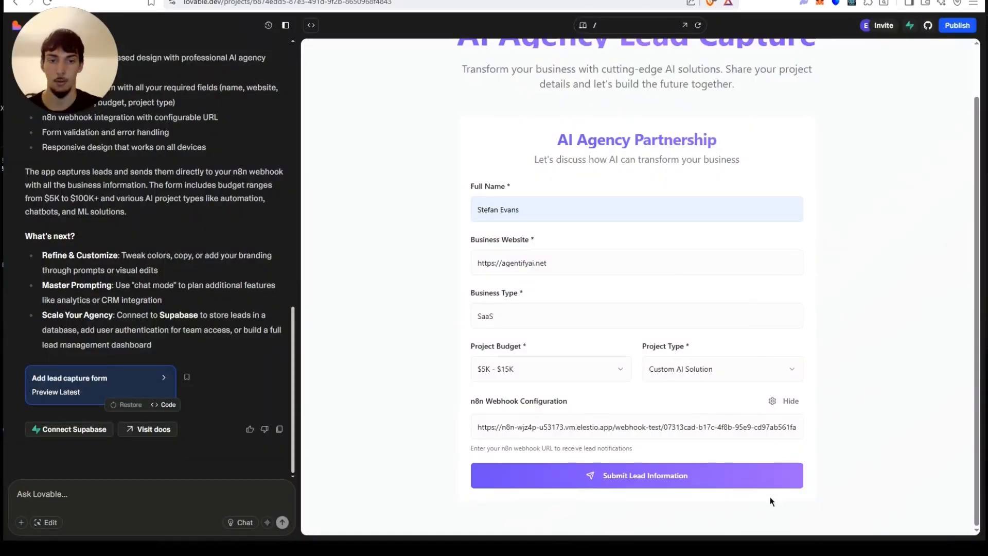
left_click(742, 474)
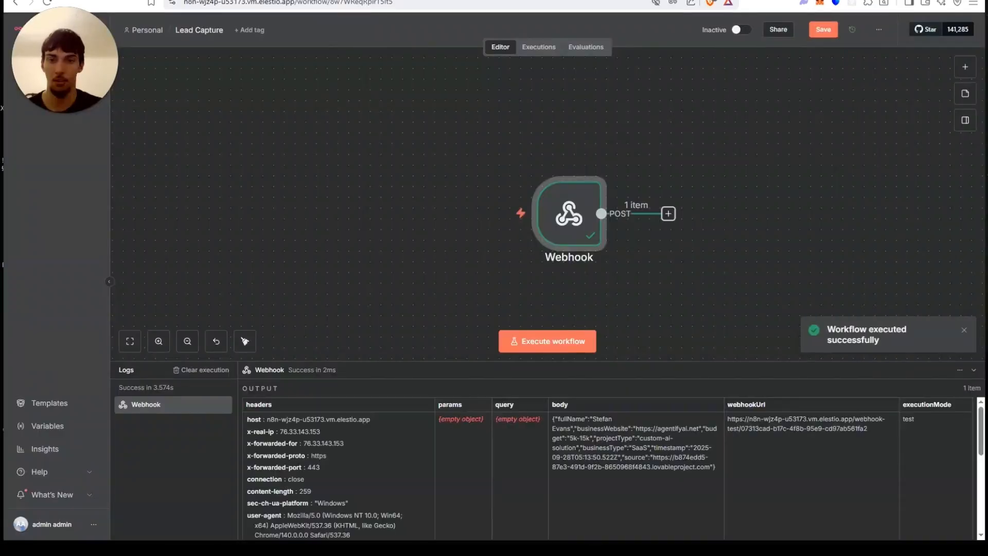
Open the Webhook node and inspect the received body fields in the JSON output view.
left_click(597, 230)
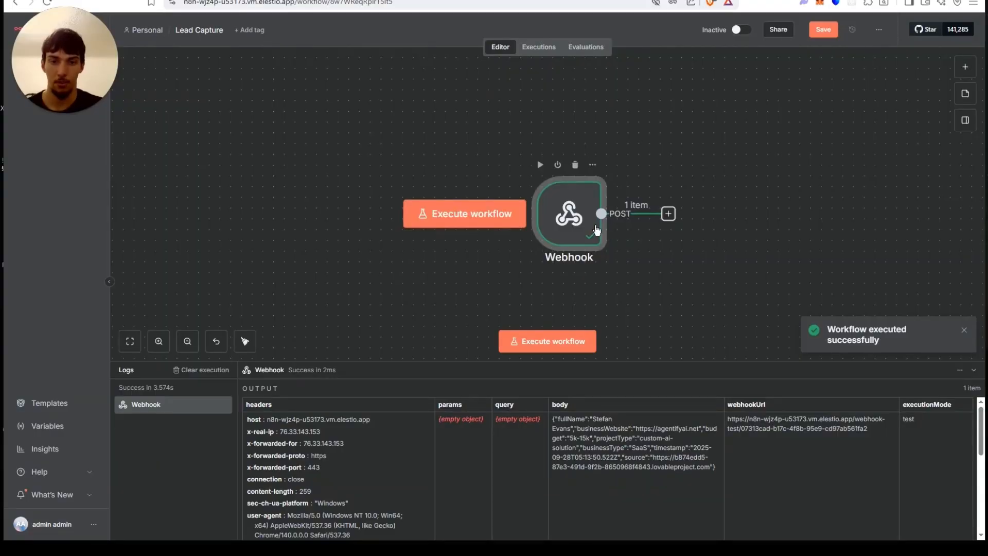
double_click(597, 230)
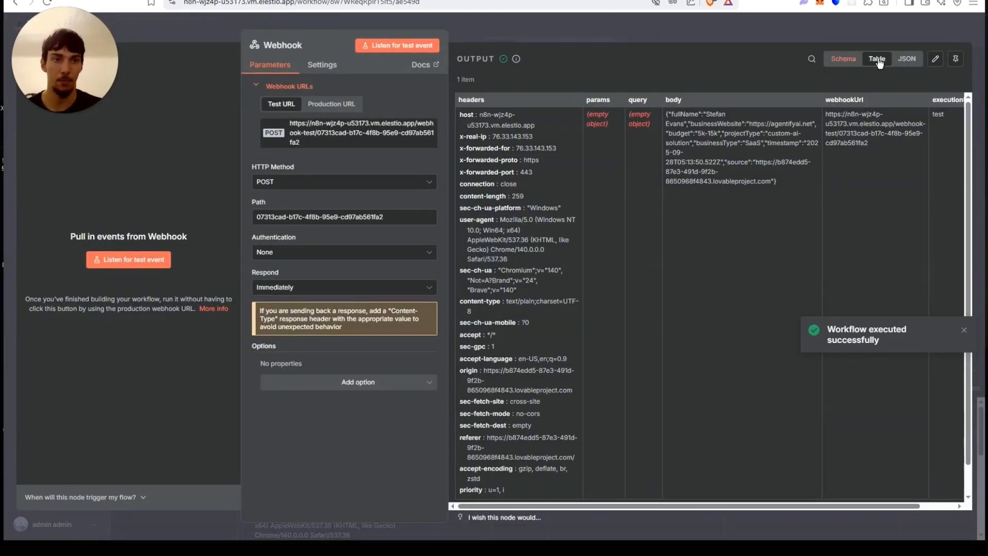
left_click(907, 59)
scroll(601, 261, "down", 1)
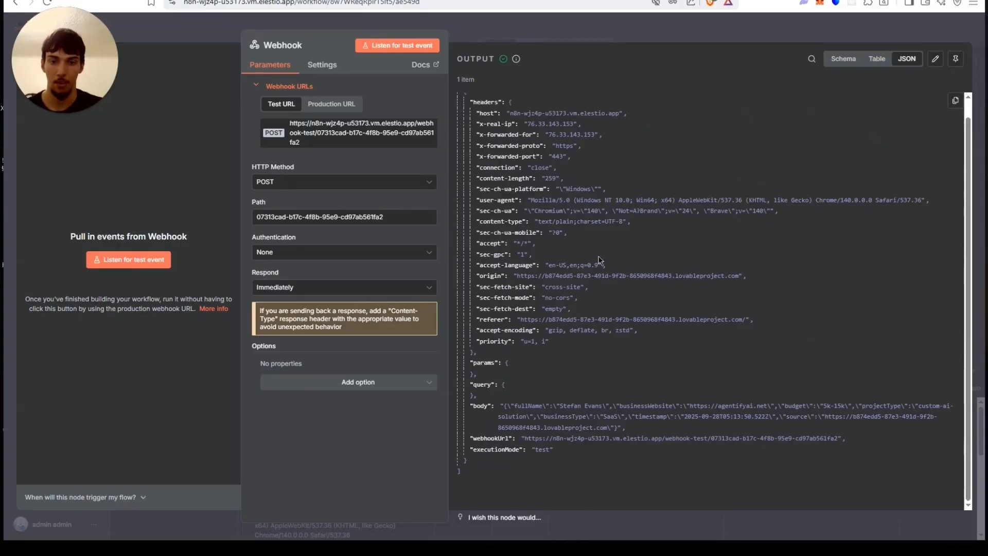
left_click_drag(504, 415, 578, 409)
left_click(637, 415)
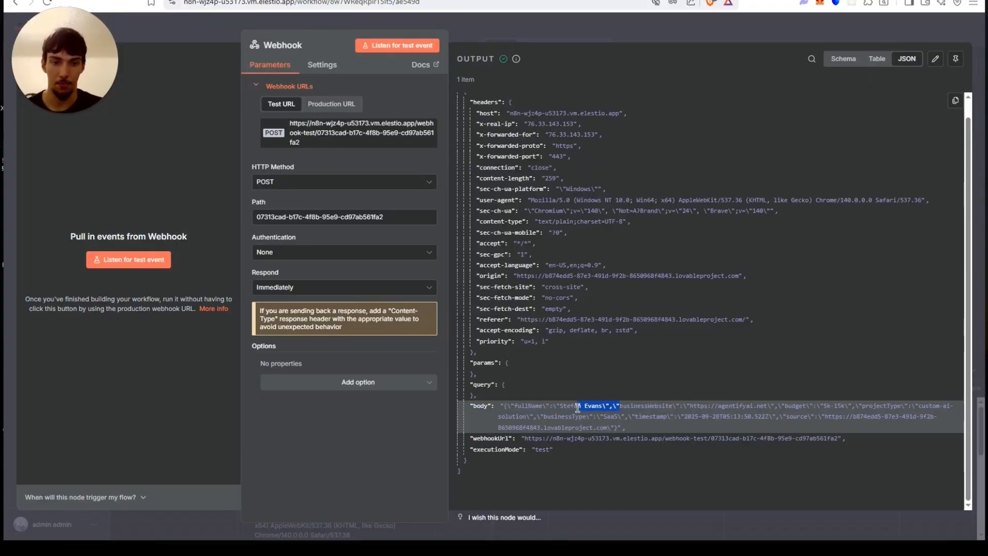
left_click(745, 407)
left_click_drag(803, 407, 863, 404)
left_click(876, 405)
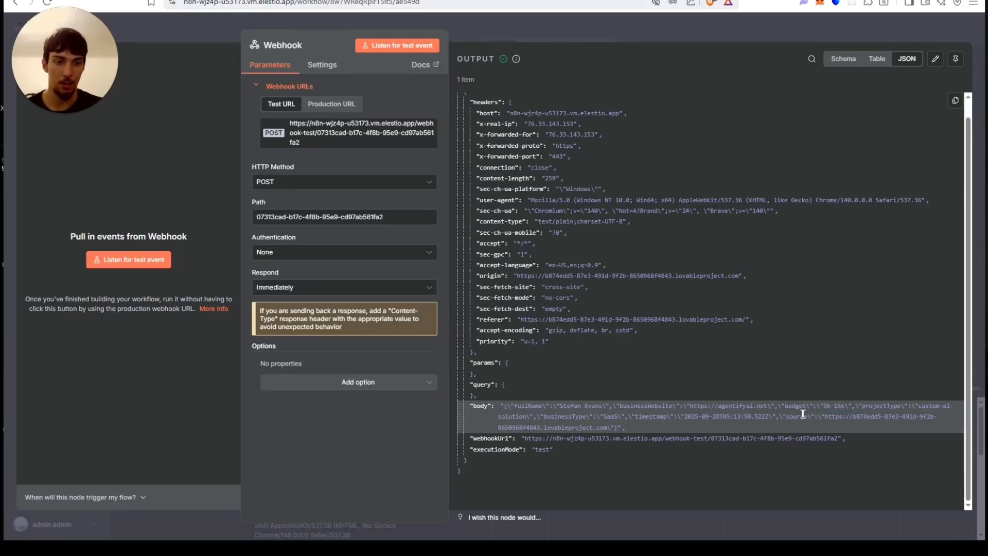
Ask Lovable in the chat to add an email field to the lead capture form.
left_click(529, 24)
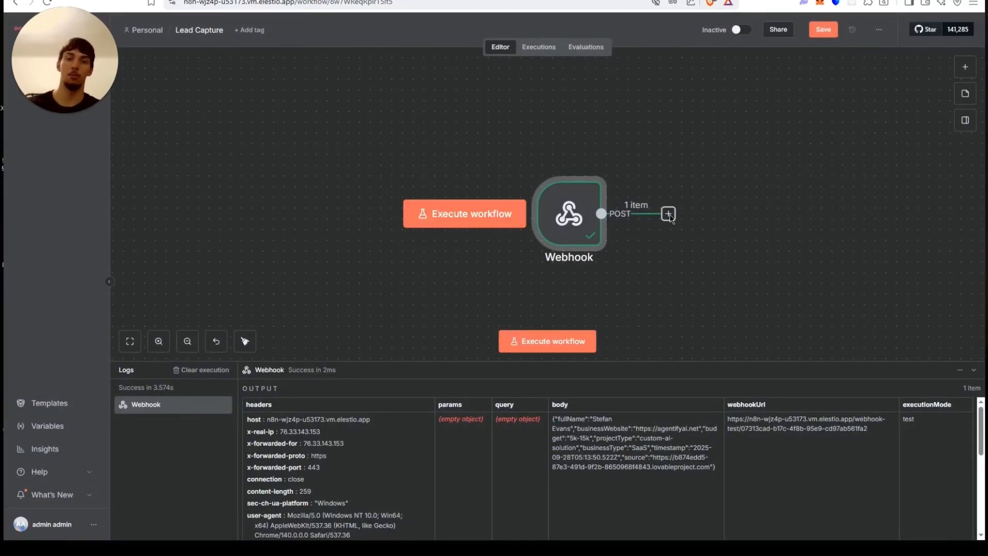
left_click(66, 0)
right_click(61, 0)
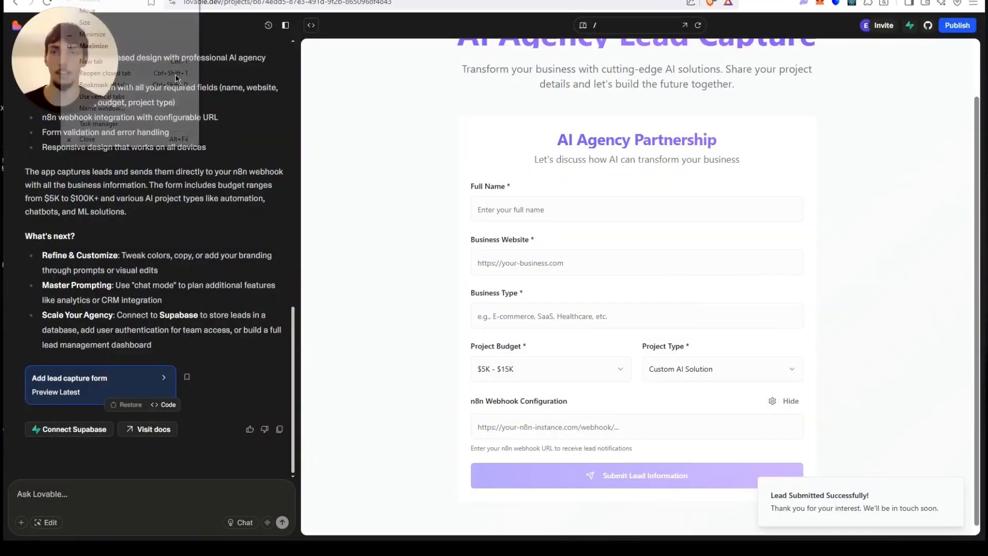
left_click(216, 497)
type("add")
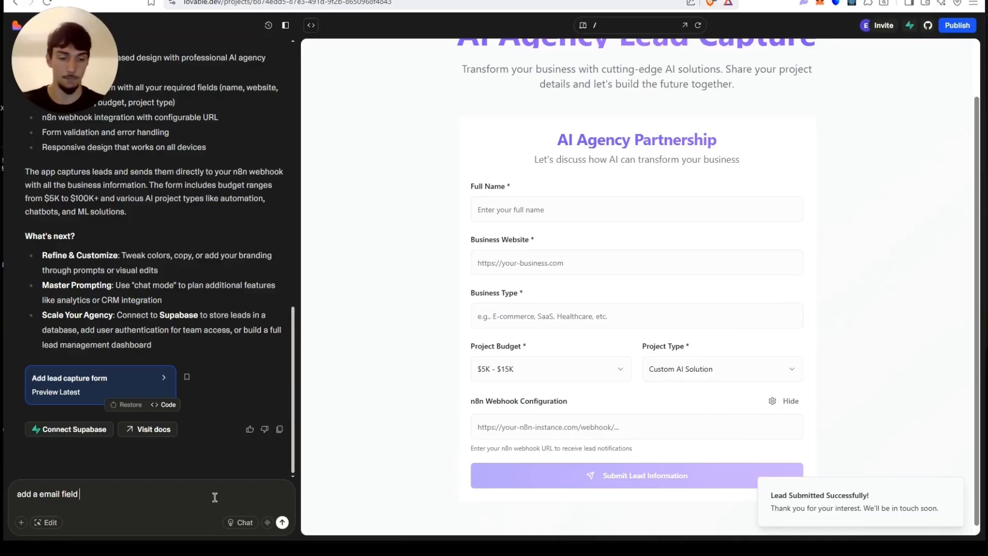
type("a email field")
key("Return")
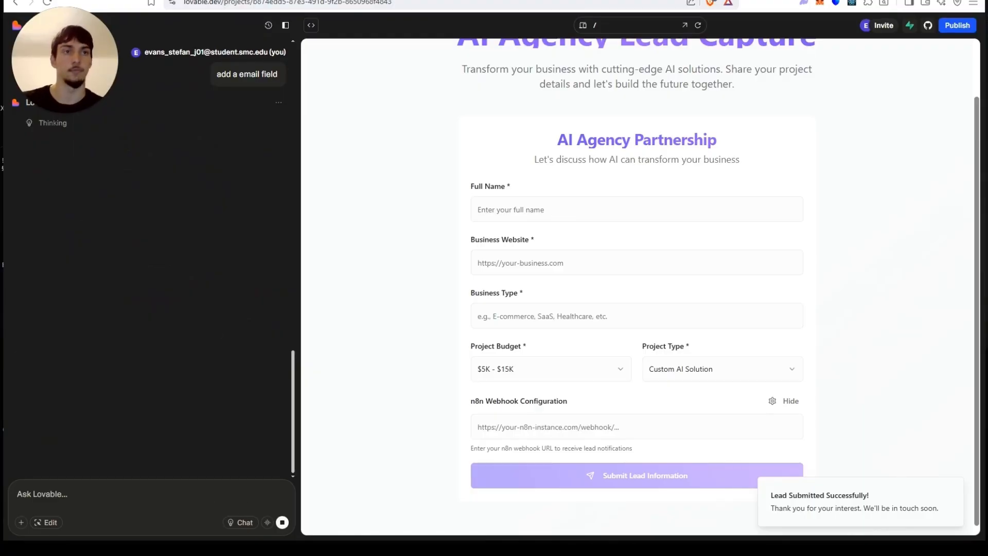
Fill in the updated form with the lead's name, email address, website and SaaS business type from saved entries.
scroll(270, 205, "up", 2)
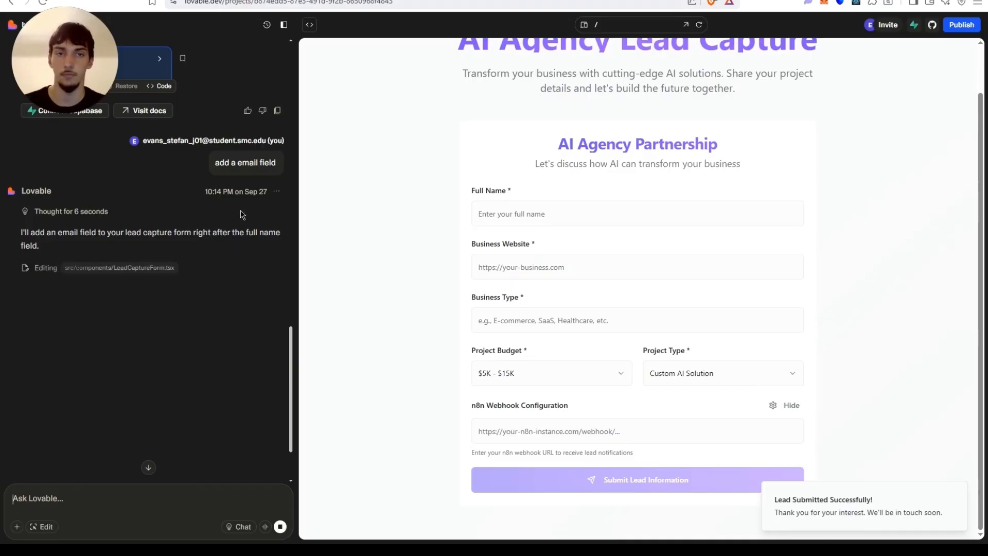
scroll(481, 256, "up", 2)
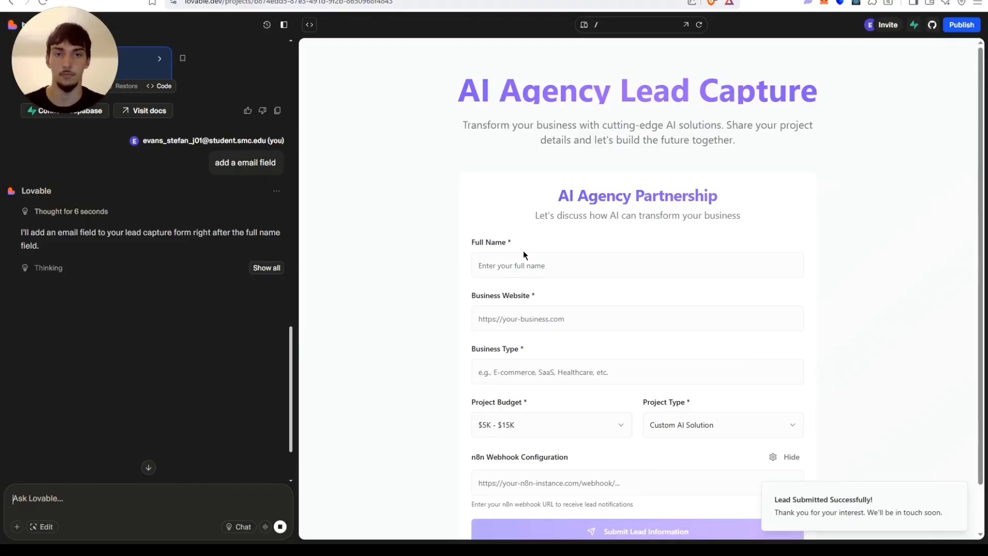
scroll(523, 256, "down", 2)
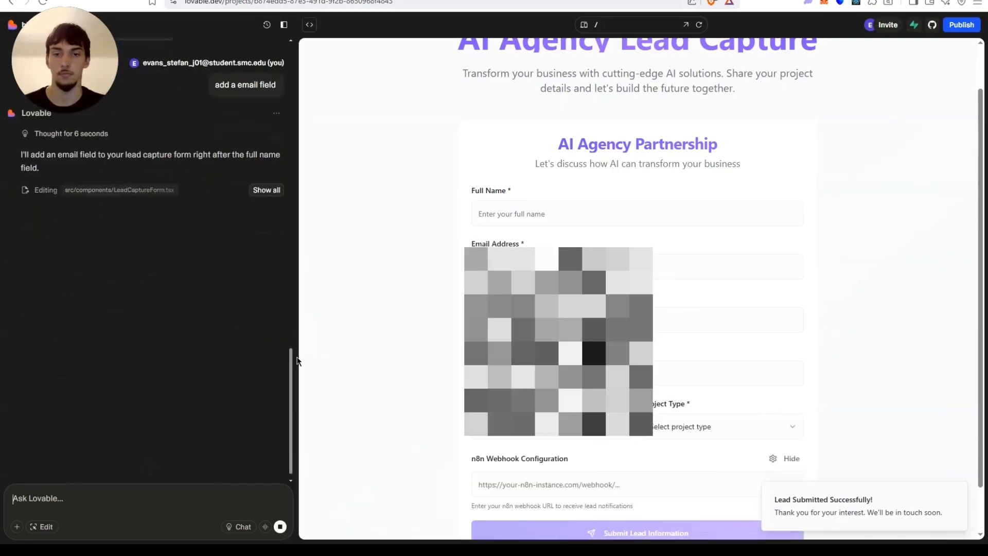
left_click(503, 207)
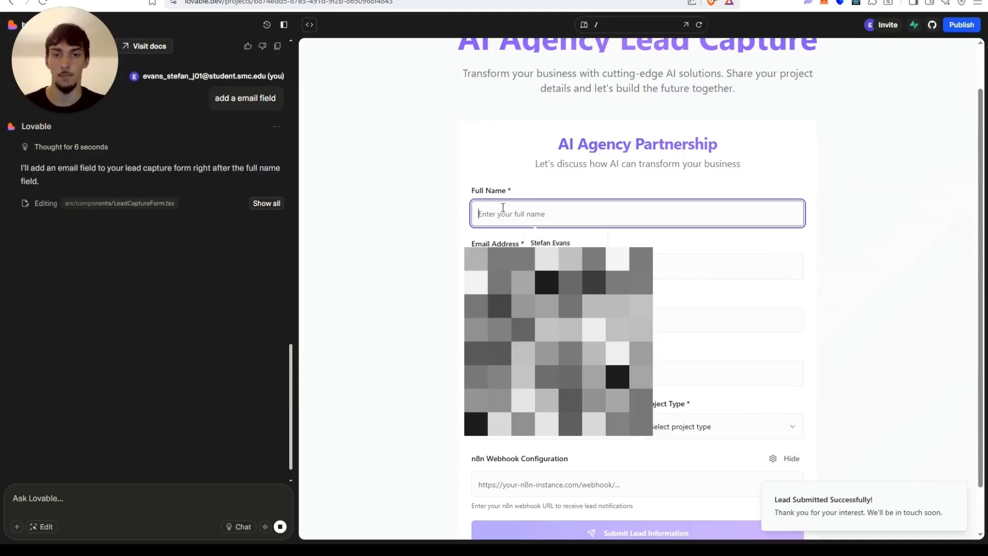
left_click(550, 242)
left_click(567, 267)
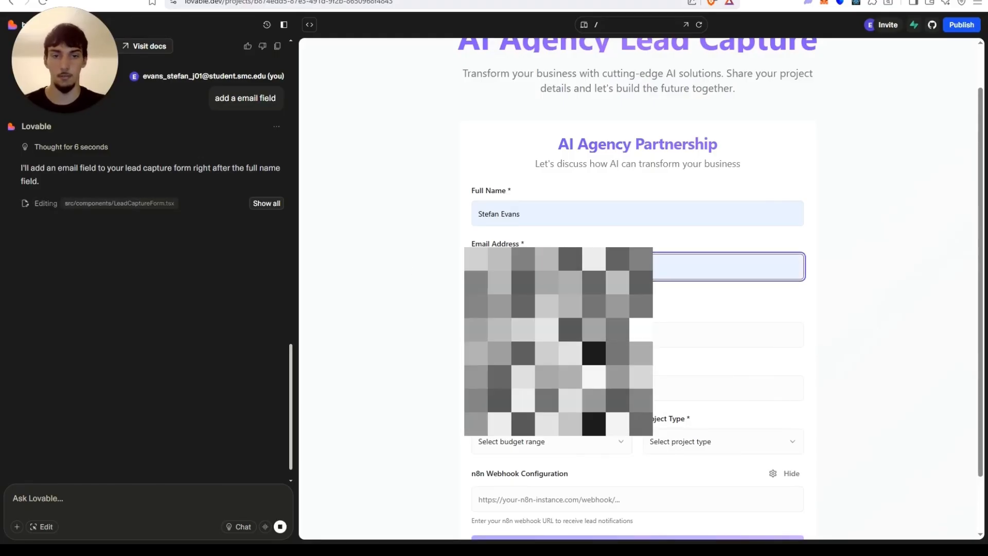
left_click(515, 288)
left_click(566, 320)
left_click(556, 347)
left_click(544, 374)
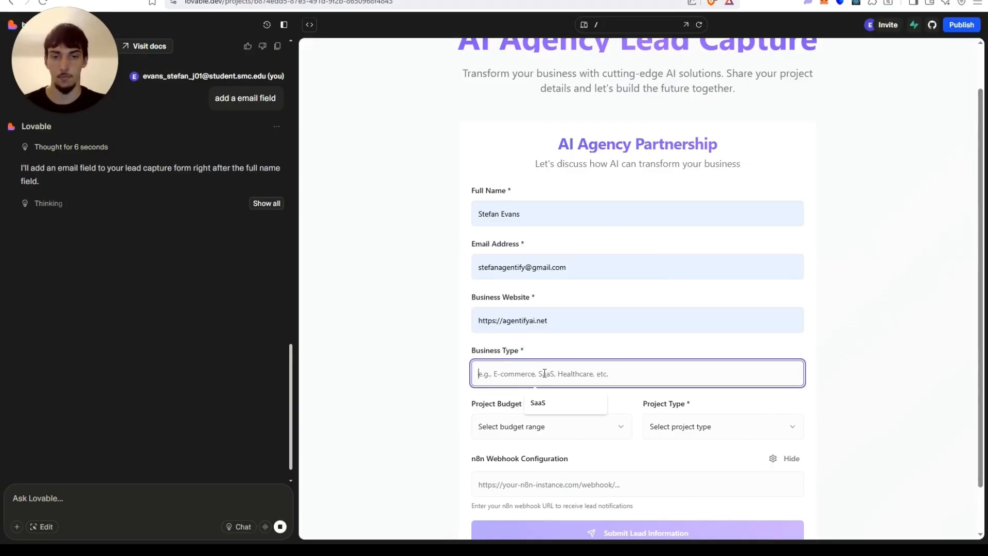
left_click(541, 404)
Choose the $5K - $15K budget and Custom AI Solution type, enter the n8n test webhook URL, and submit the lead.
left_click(530, 426)
left_click(535, 448)
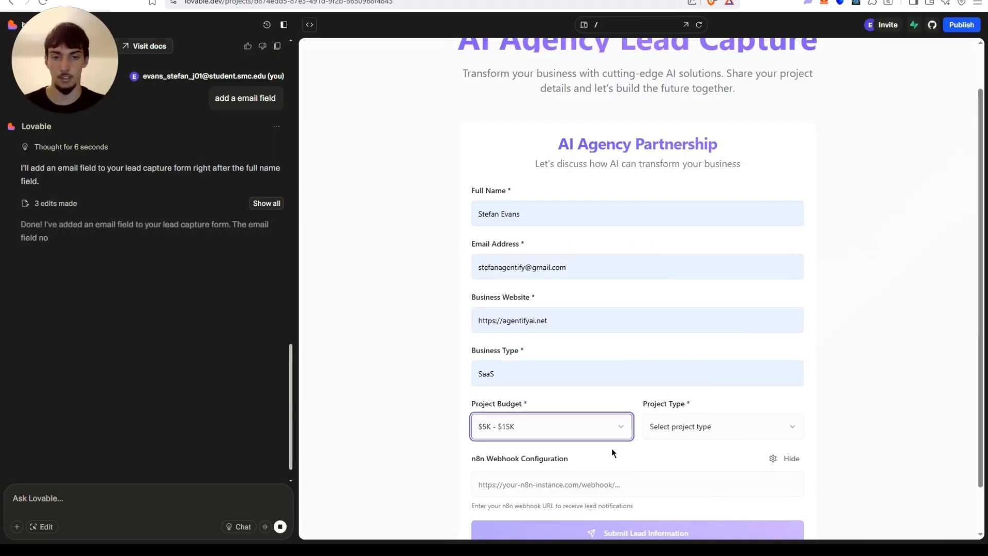
left_click(696, 426)
left_click(676, 408)
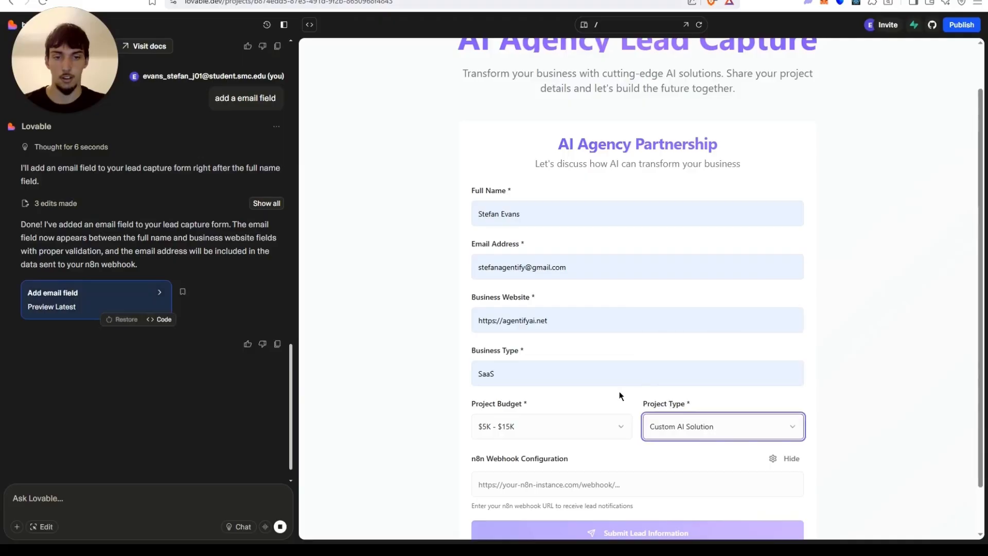
scroll(669, 412, "down", 1)
left_click(642, 431)
left_click(616, 459)
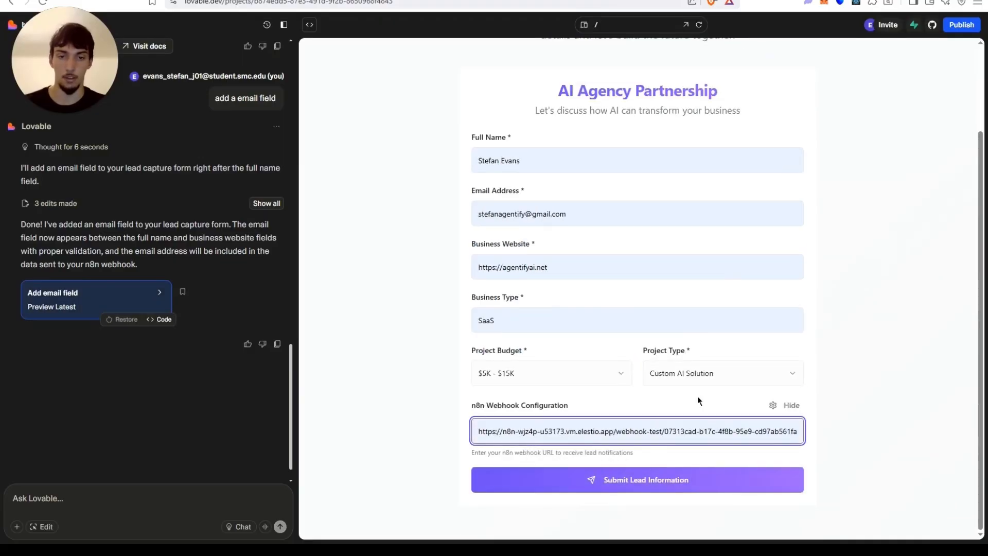
left_click(634, 478)
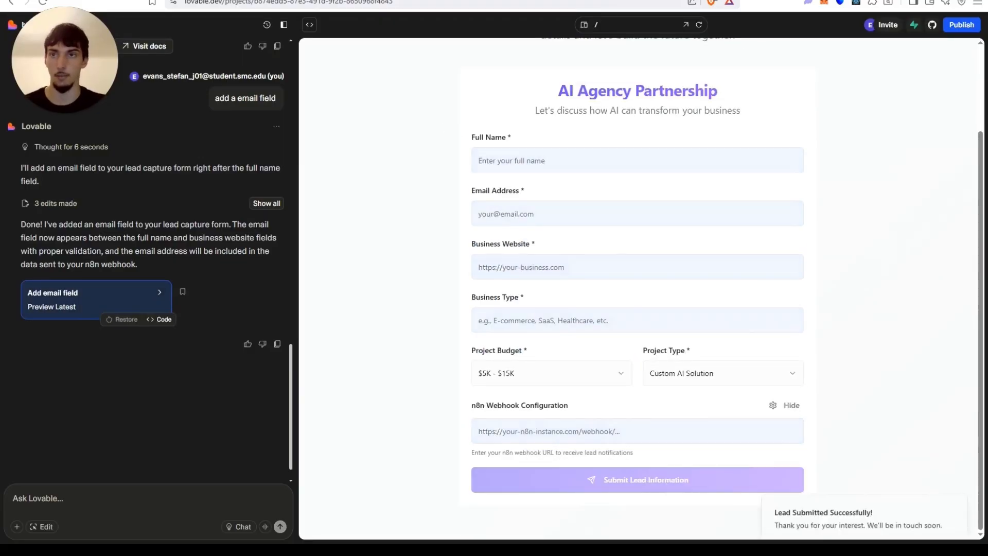
Execute the n8n workflow so the Webhook listens for a test event.
left_click(234, 0)
left_click(564, 351)
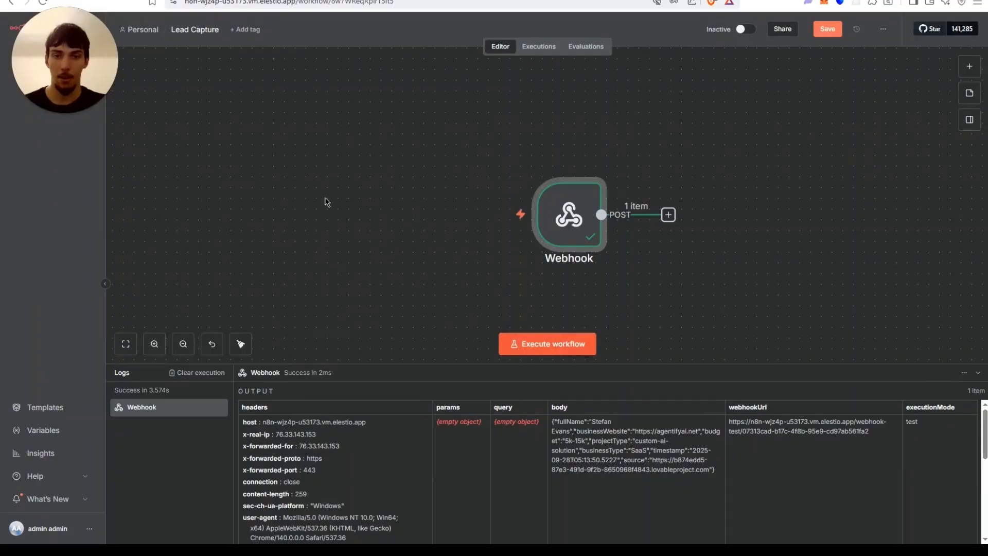
left_click(137, 6)
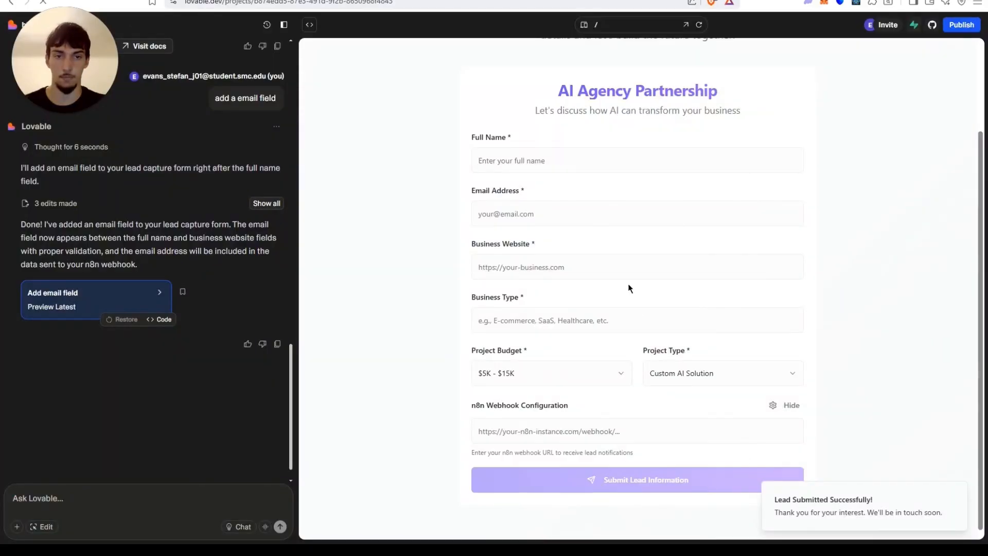
Fill in the lead's full name, email address, business website, SaaS business type and the n8n test webhook URL.
left_click(556, 164)
left_click(562, 190)
left_click(495, 208)
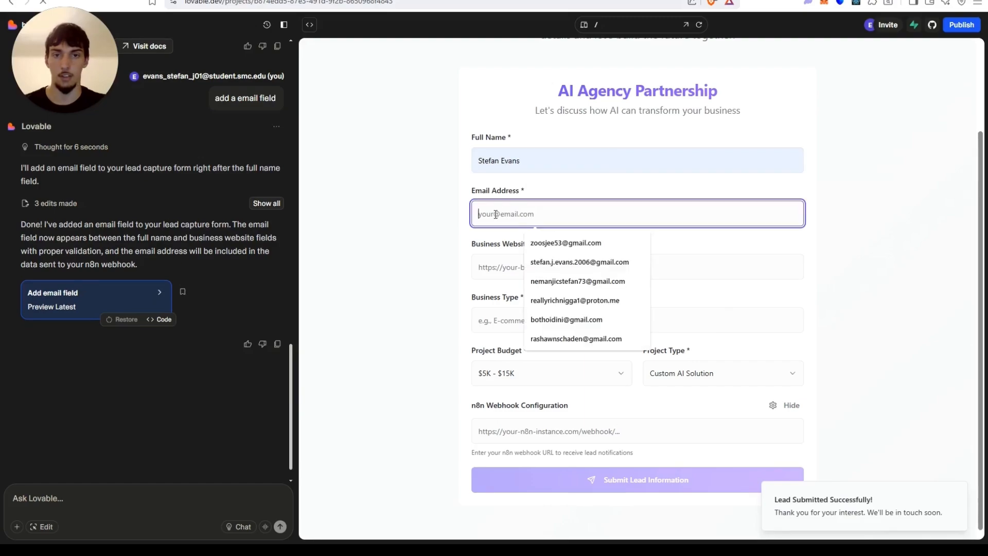
left_click(566, 260)
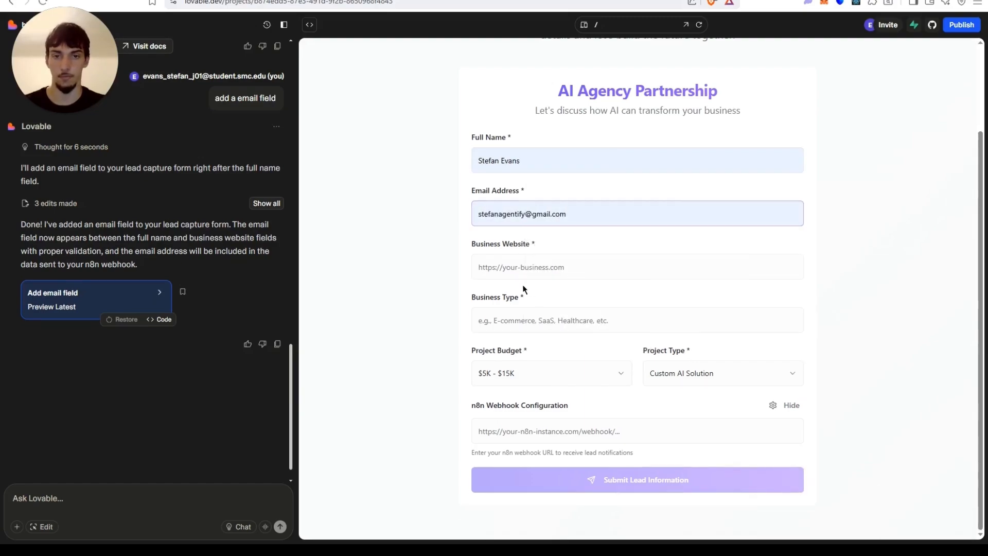
left_click(528, 270)
left_click(526, 294)
left_click(511, 318)
type("Sa")
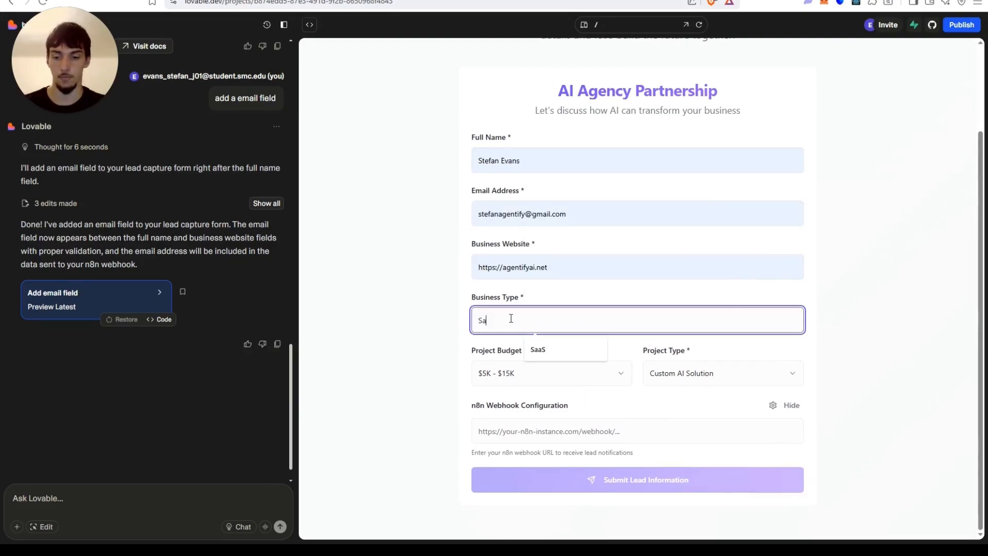
type("as")
key("BackSpace")
type("S")
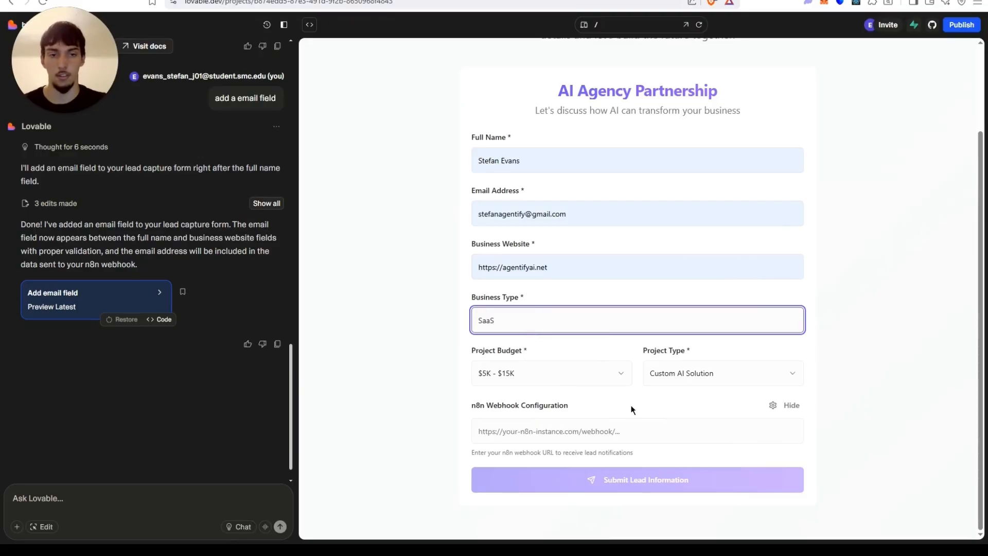
left_click(610, 438)
left_click(556, 461)
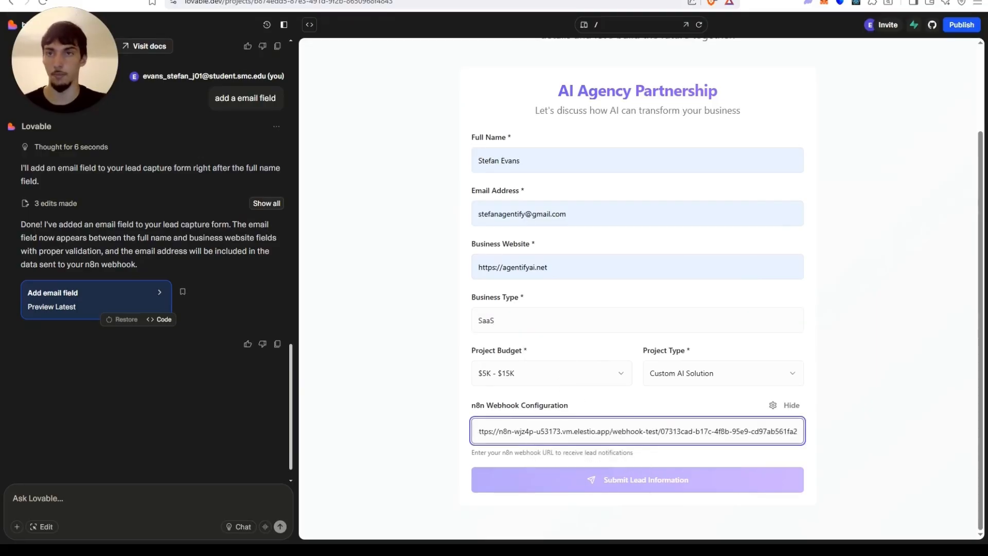
Choose the $15K - $30K budget and AI Automation project type, then submit the lead information.
left_click(735, 378)
left_click(585, 371)
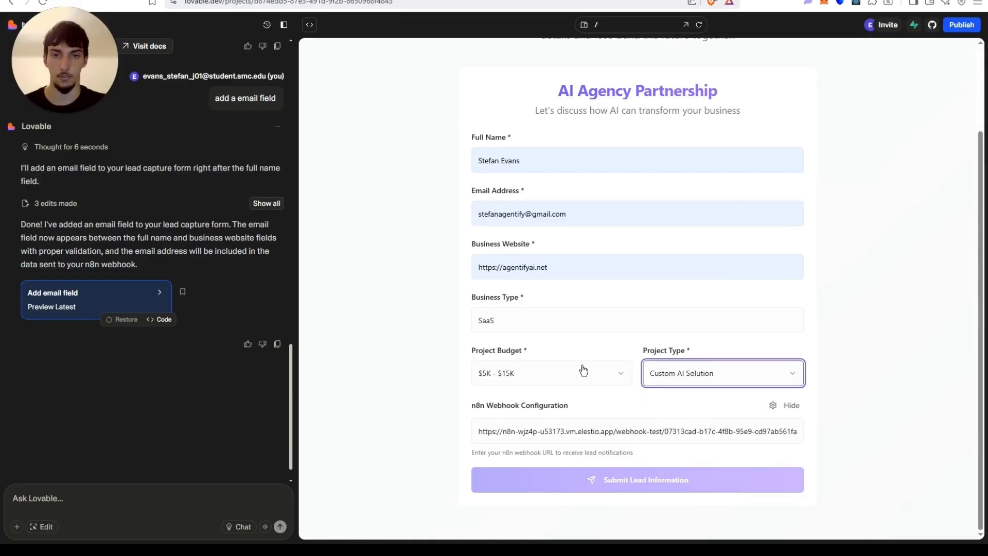
left_click(585, 372)
left_click(570, 415)
left_click(706, 374)
left_click(699, 401)
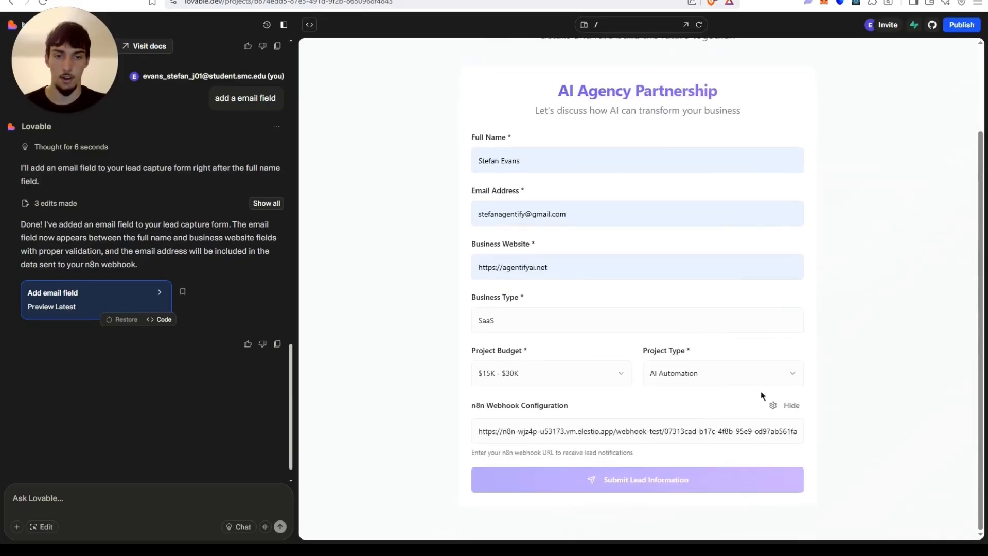
left_click(789, 404)
left_click(782, 448)
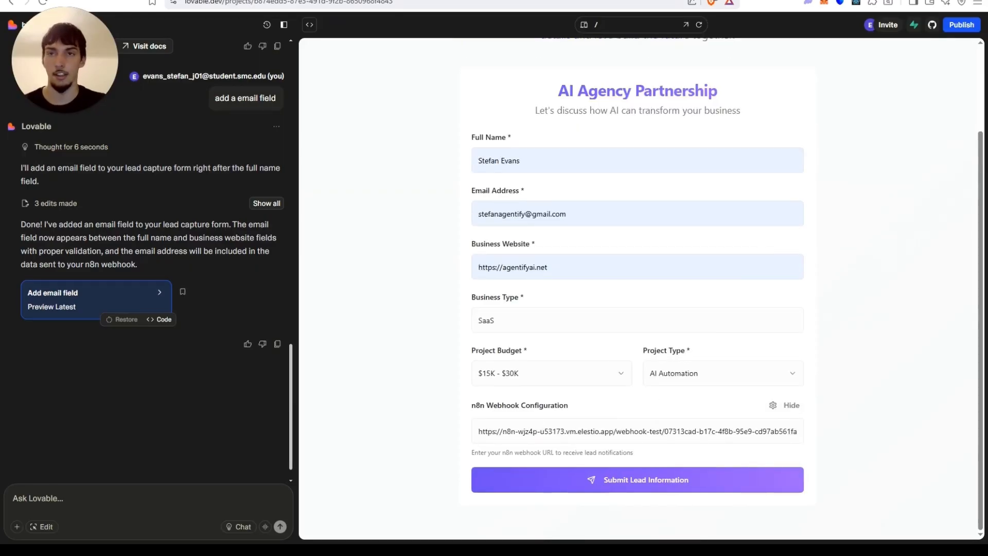
left_click(649, 482)
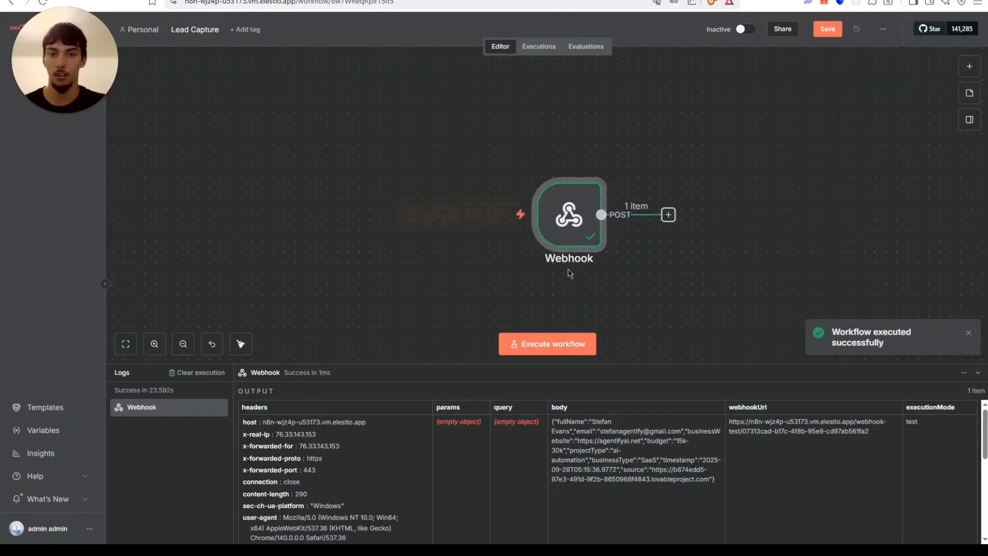
Open the Webhook node and pin its received output data for test executions.
double_click(560, 202)
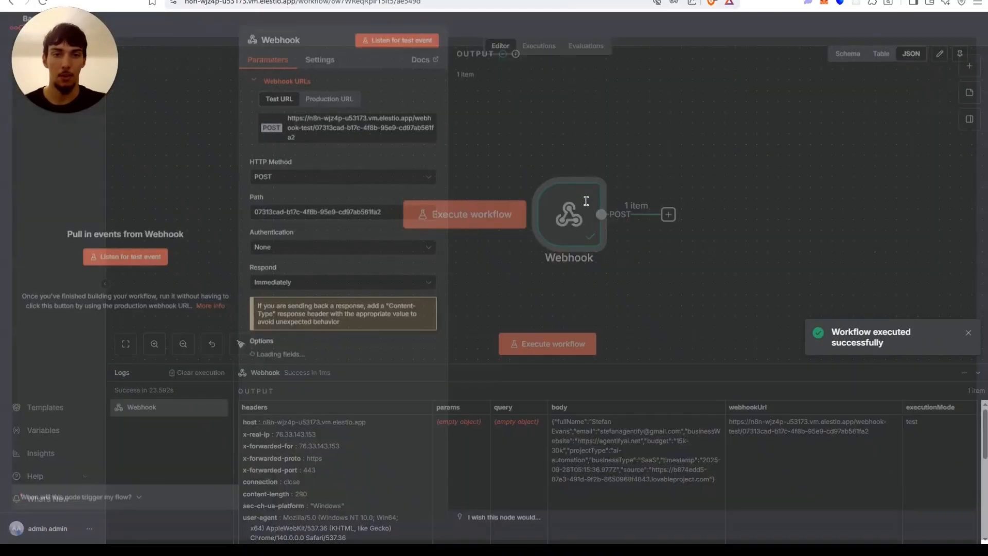
left_click(959, 60)
left_click(657, 26)
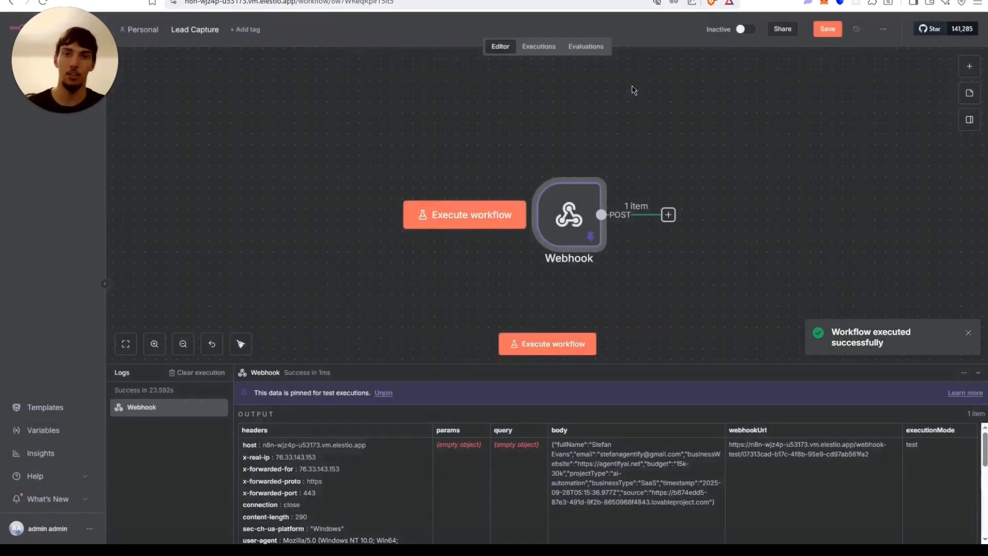
Open the node picker after the Webhook and browse the Gmail node's available actions.
left_click_drag(687, 136, 508, 137)
left_click(466, 176)
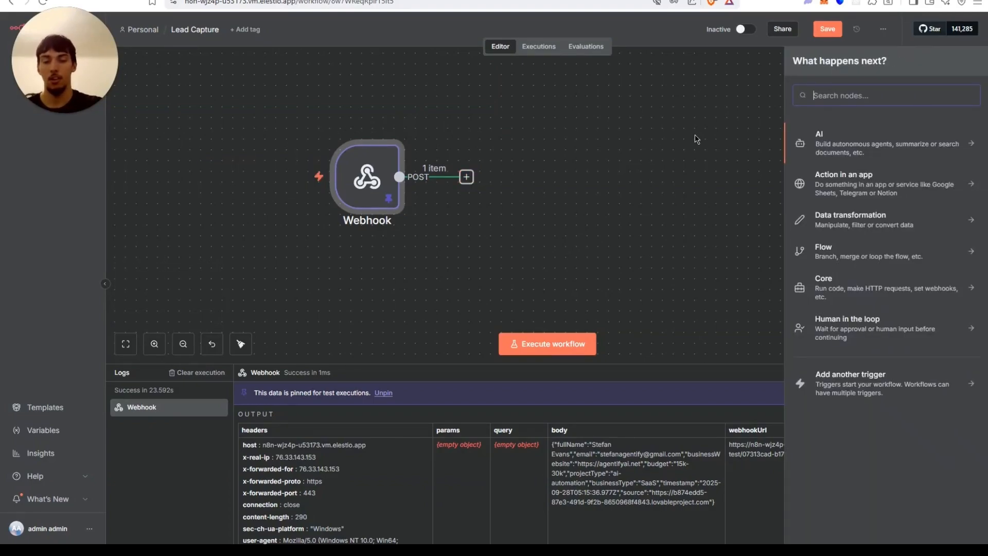
type("g")
key("BackSpace")
type("ga")
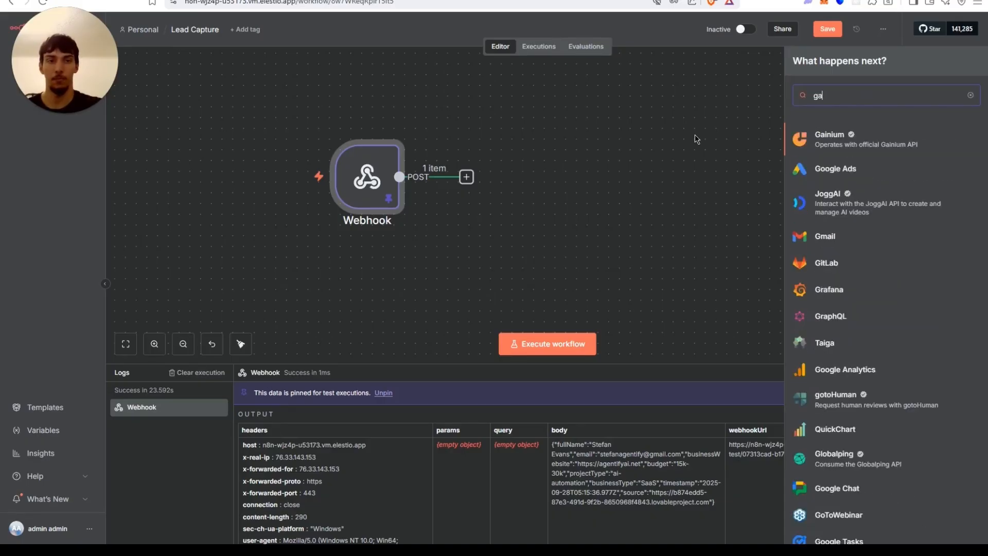
key("BackSpace")
type("ma")
left_click(833, 135)
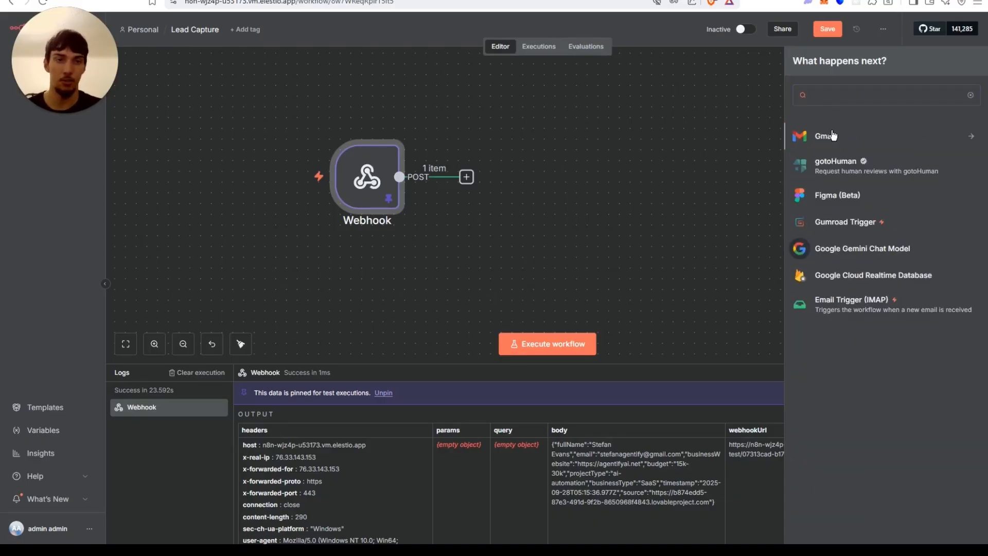
scroll(850, 458, "down", 2)
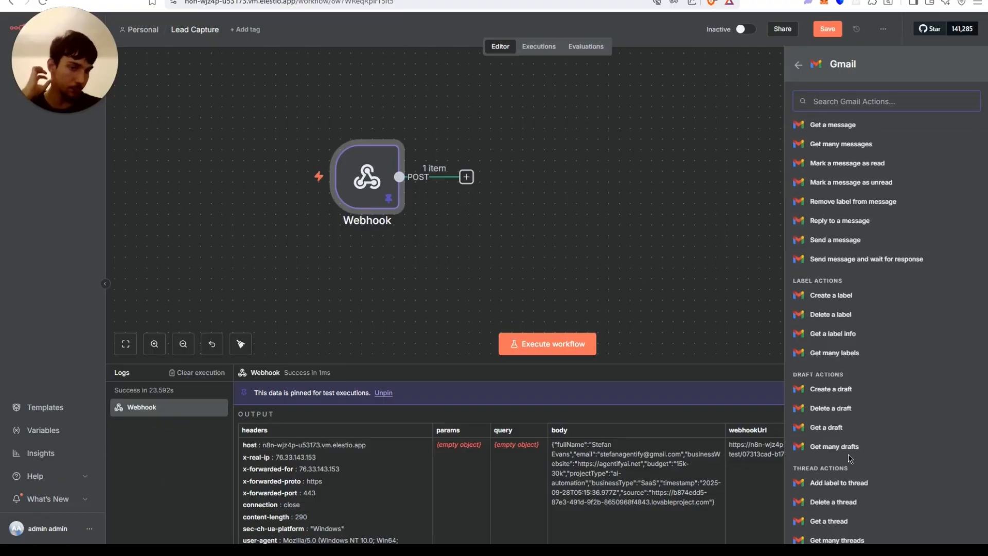
scroll(851, 459, "down", 2)
scroll(849, 455, "up", 4)
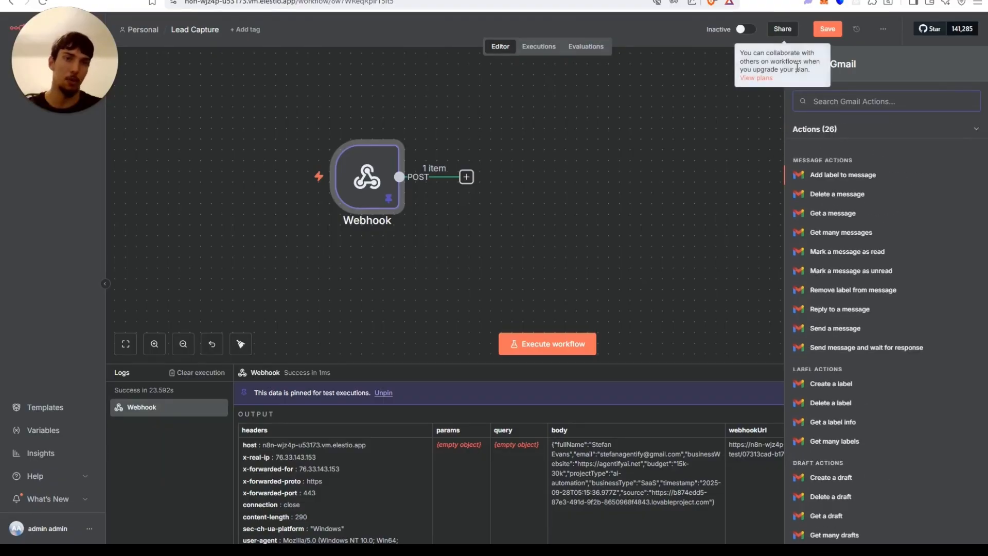
left_click(798, 65)
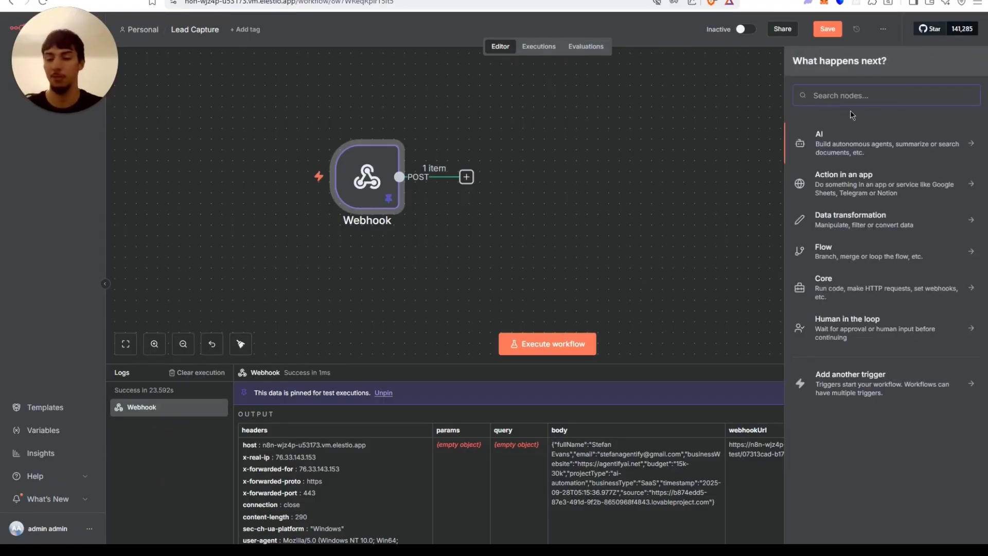
Add a Google Sheets node after the Webhook using the Append row in sheet action.
type("google shee")
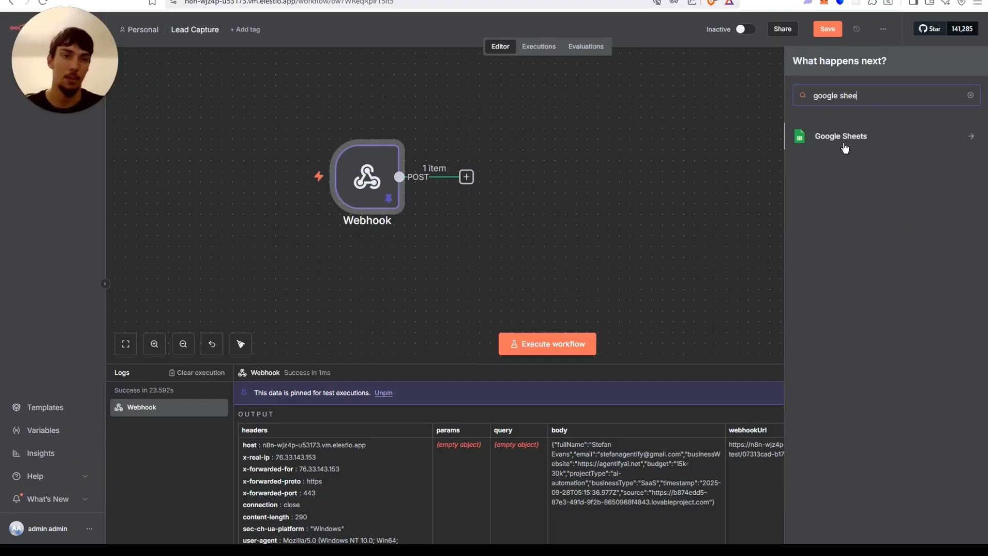
left_click(846, 149)
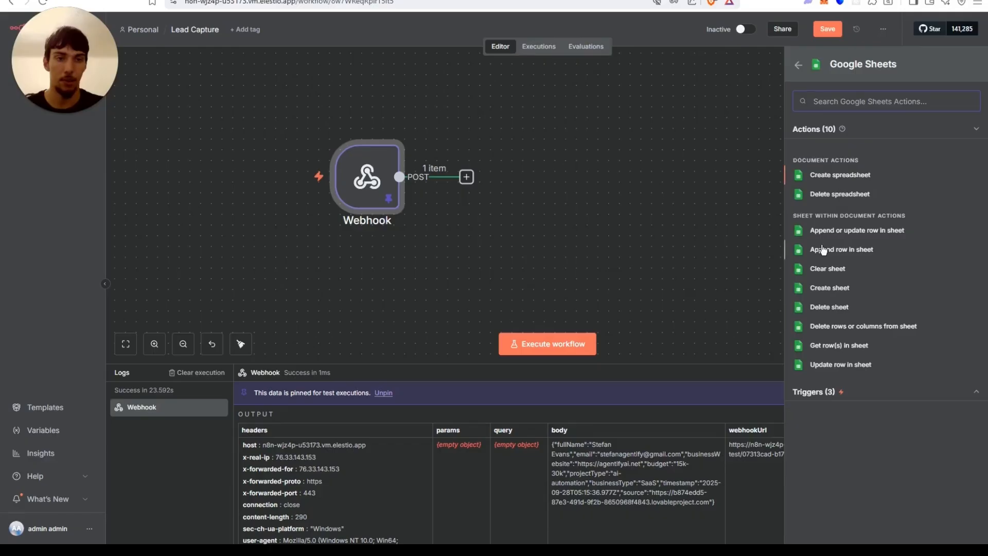
left_click(865, 250)
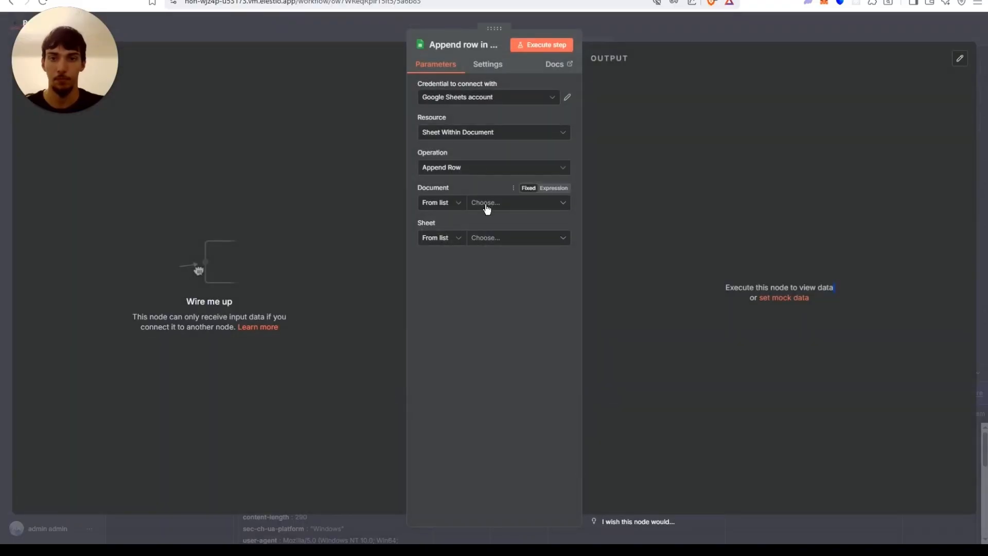
left_click(529, 203)
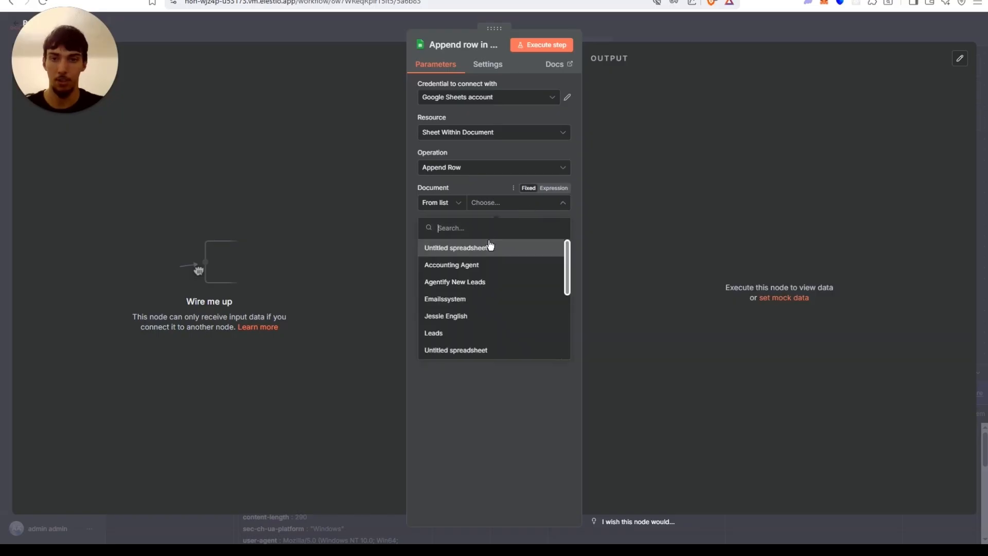
scroll(547, 287, "down", 5)
left_click(695, 265)
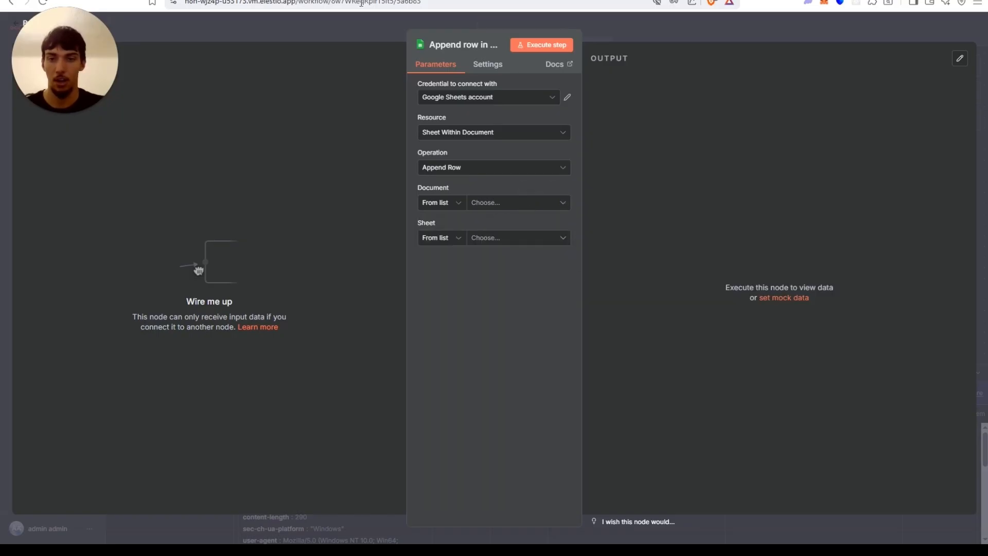
Open the Lead Capture spreadsheet in Google Sheets in a new tab to check its column headers.
key("ctrl+t")
type("google she")
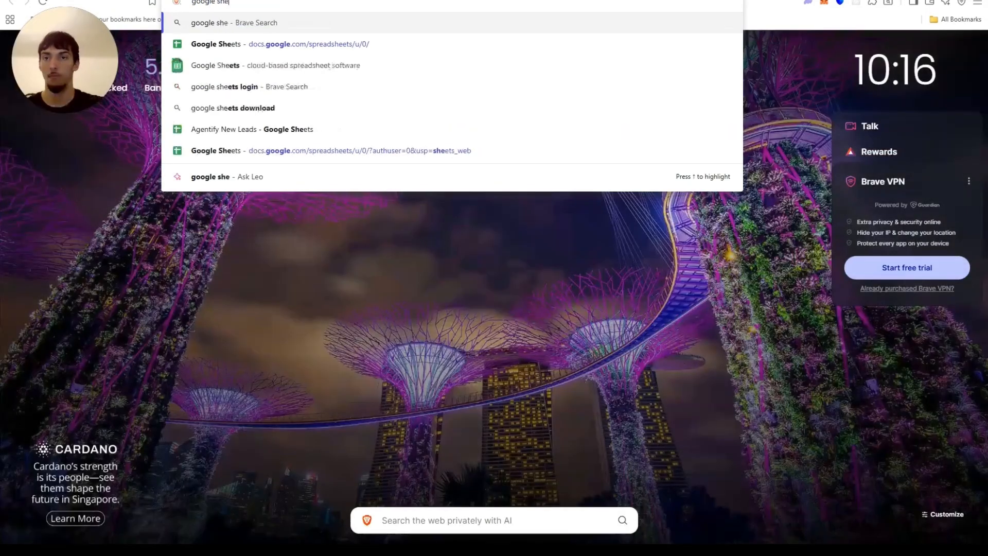
left_click(286, 44)
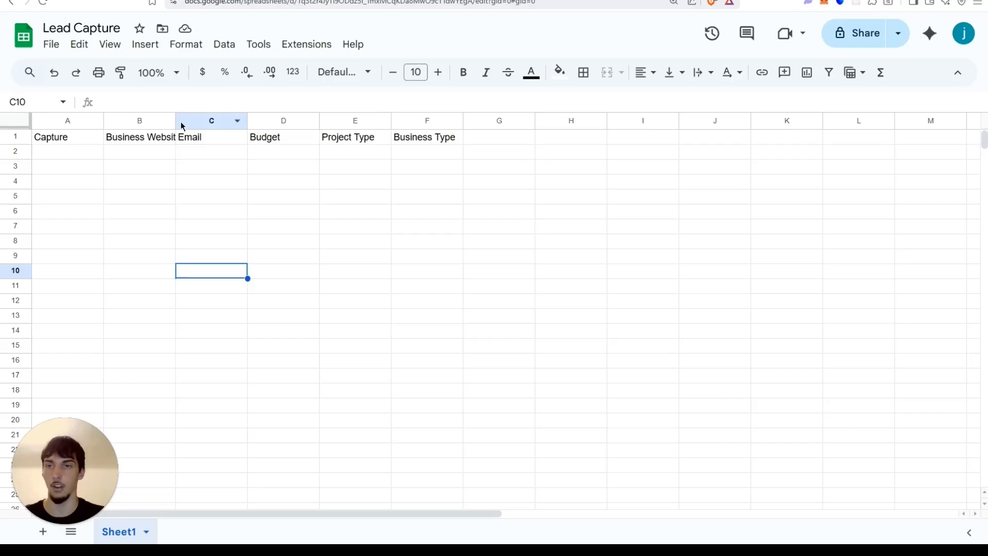
left_click_drag(176, 121, 203, 121)
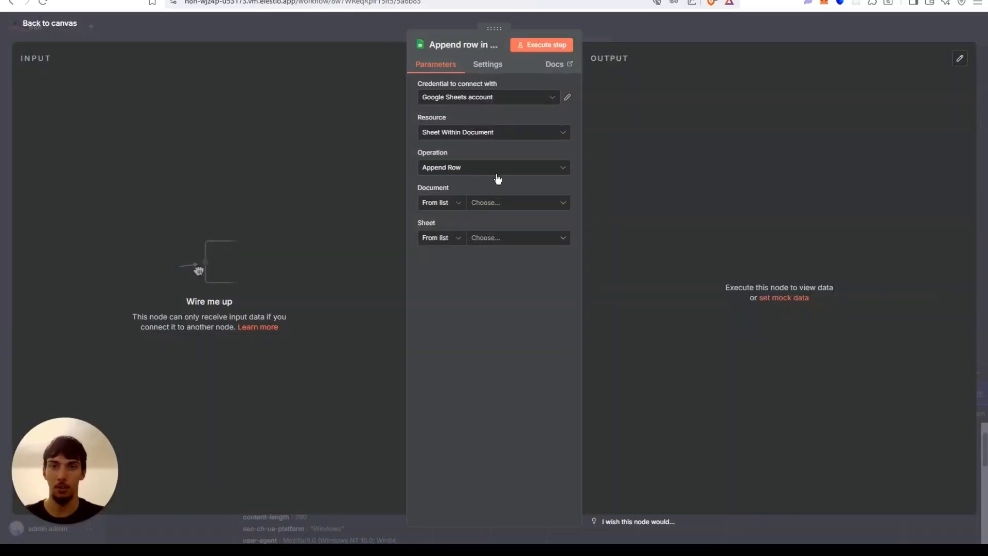
Set the Append row node's document to Lead Capture and its sheet to Sheet1, then return to the canvas.
left_click(488, 203)
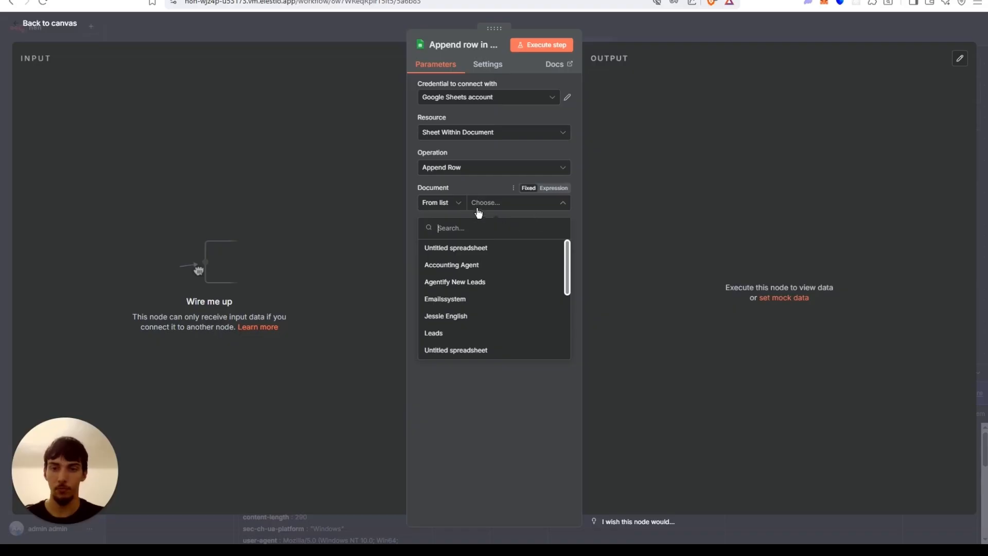
left_click(514, 188)
left_click(489, 212)
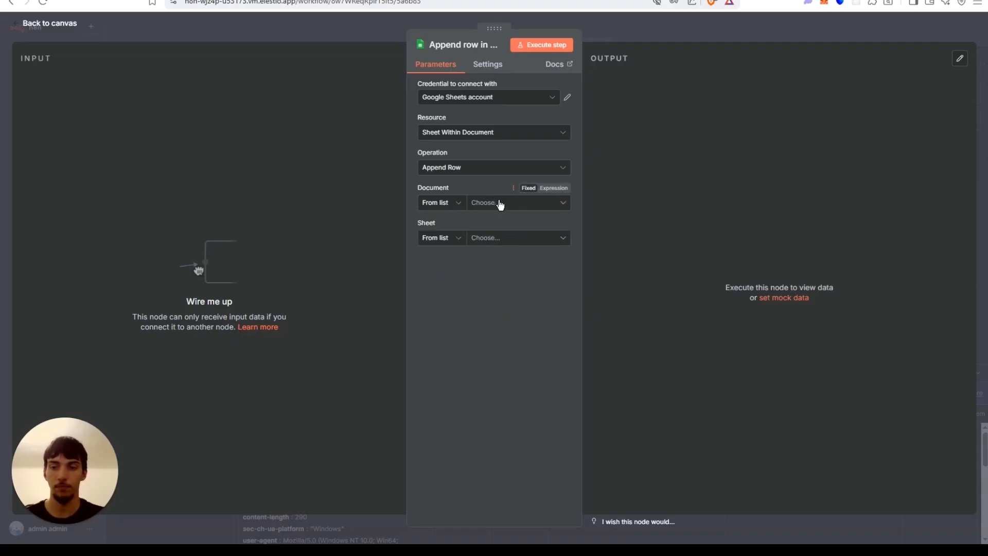
left_click(502, 204)
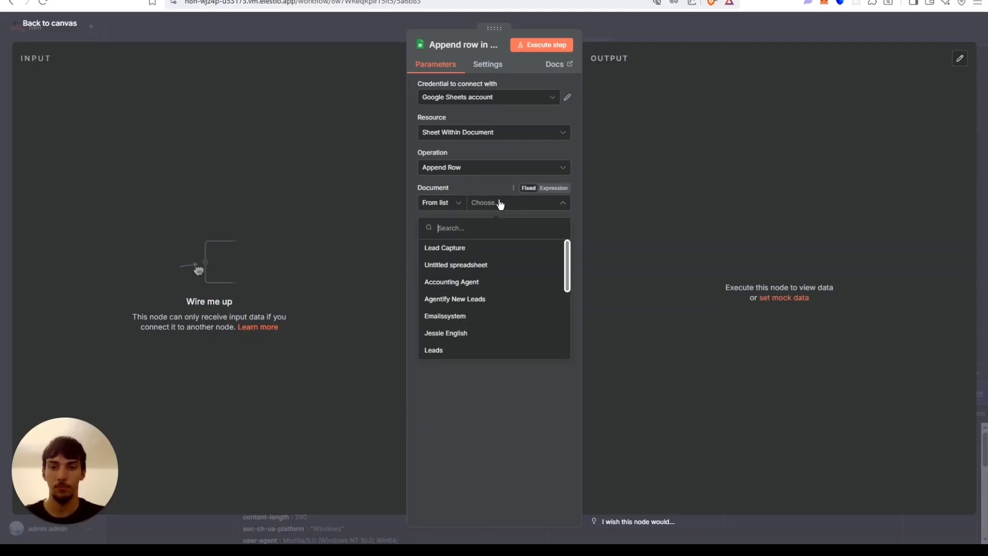
left_click(466, 248)
left_click(504, 238)
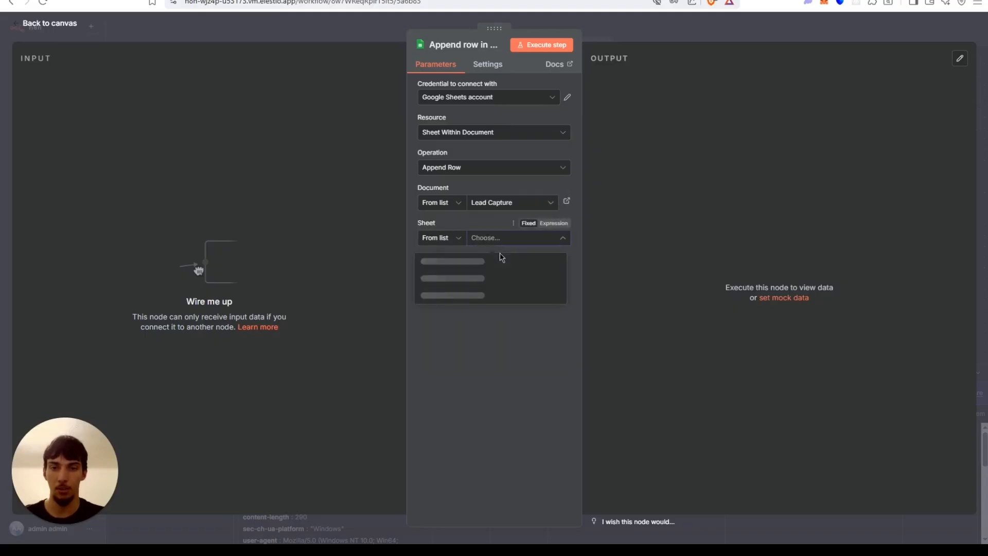
left_click(466, 258)
left_click(348, 23)
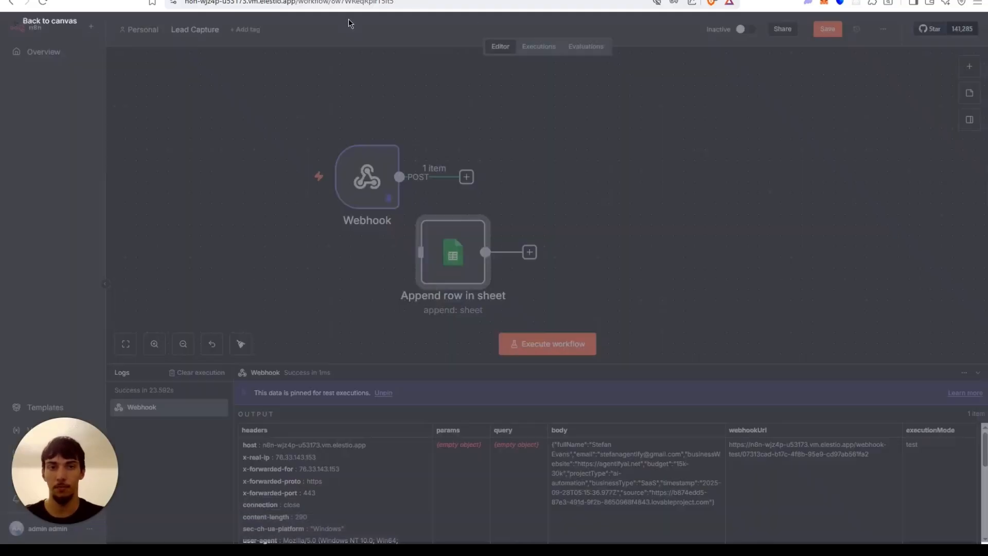
Connect the Webhook output to the Append row in sheet node and save the workflow.
left_click_drag(443, 258, 561, 193)
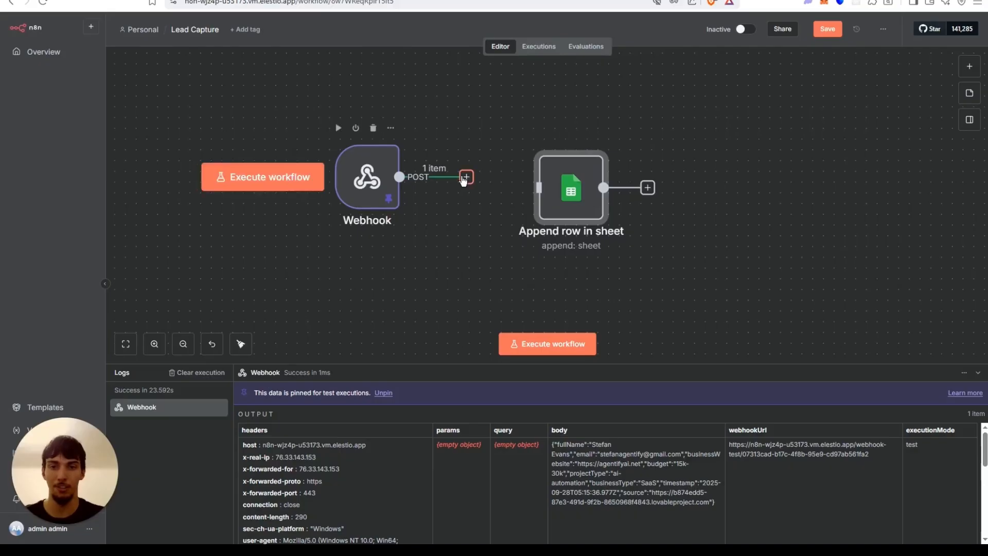
left_click_drag(464, 180, 539, 187)
left_click(817, 29)
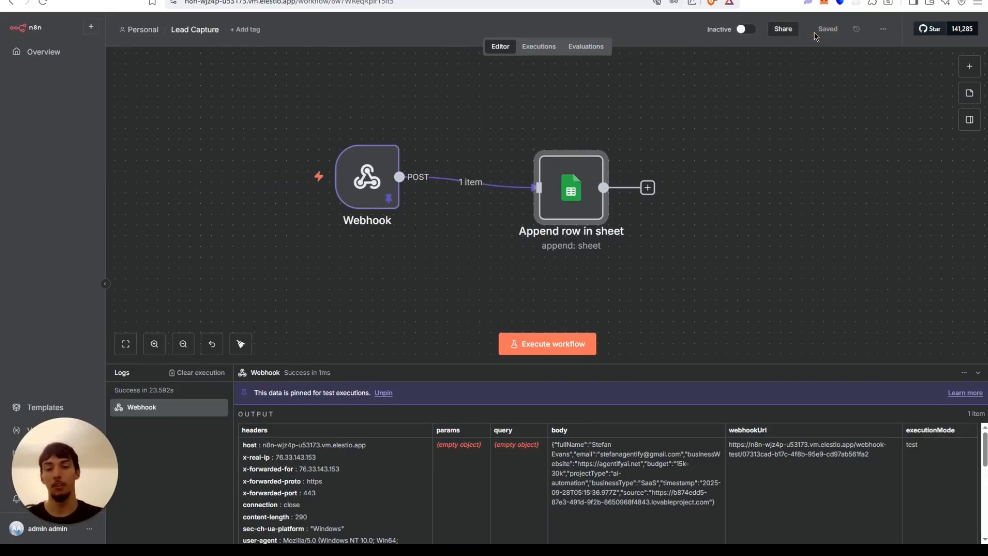
mouse_move(565, 189)
left_mouse_down()
mouse_move(565, 168)
mouse_move(549, 181)
mouse_move(561, 186)
left_mouse_up()
Open the Append row node and copy the webhook's body JSON from the input data.
double_click(555, 188)
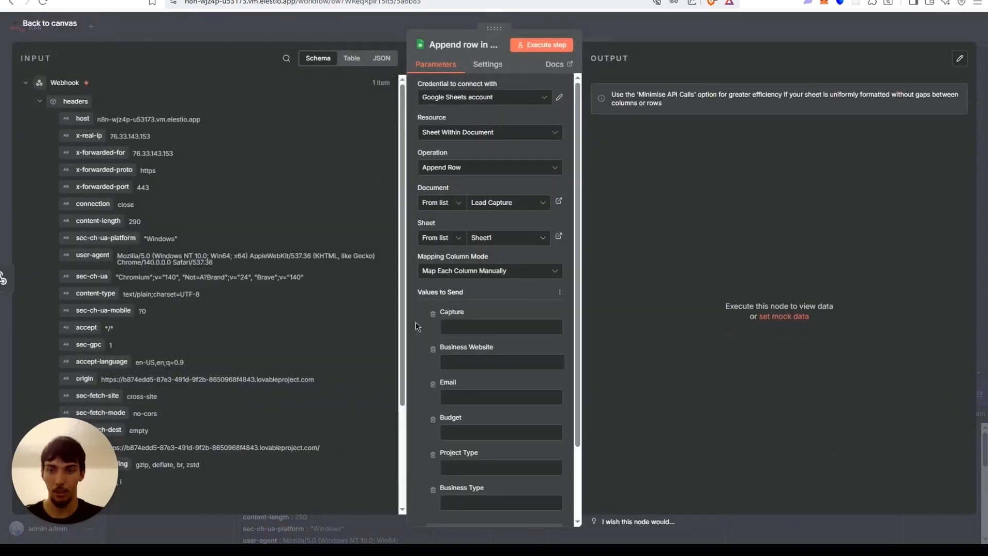
scroll(415, 322, "down", 3)
scroll(184, 314, "down", 4)
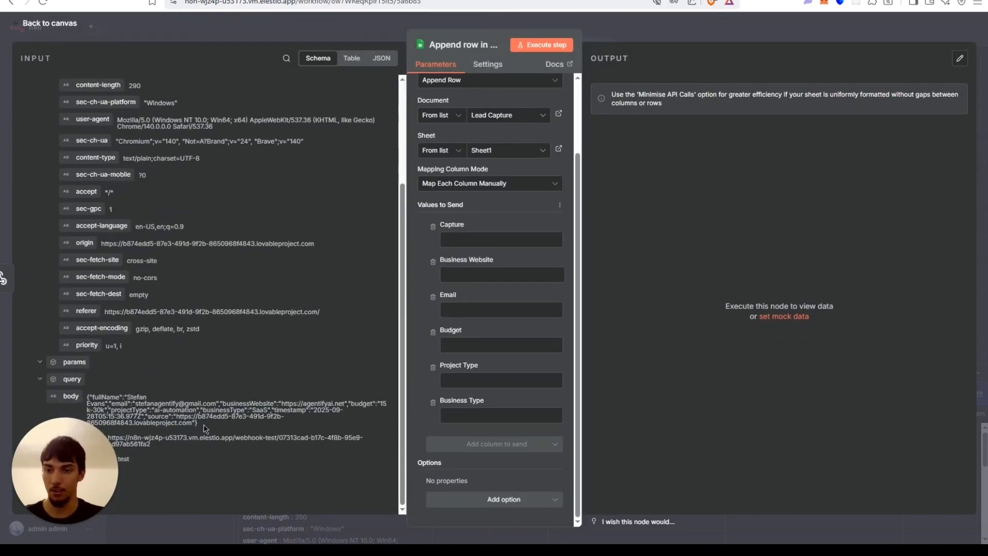
left_click_drag(205, 425, 88, 395)
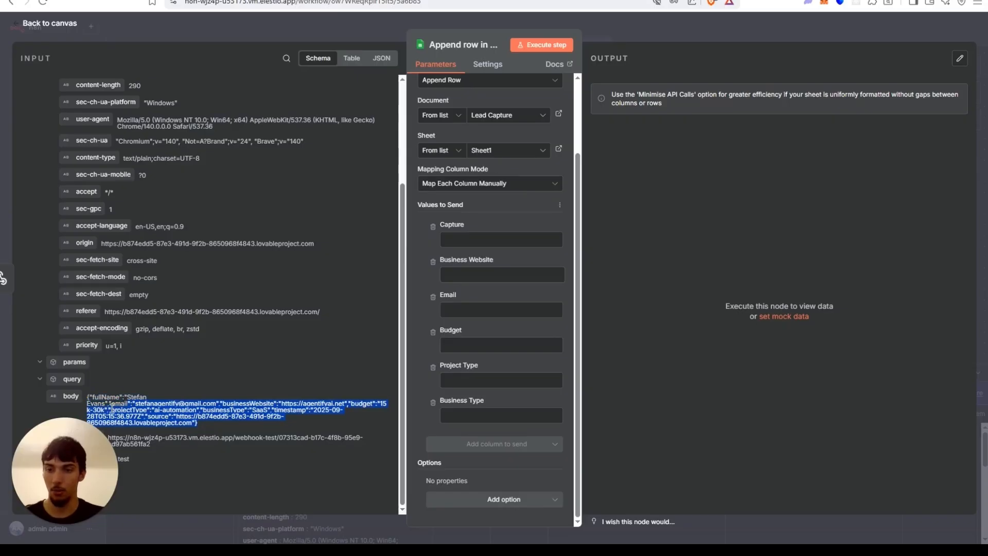
left_click(89, 392)
left_click_drag(109, 404, 216, 427)
key("ctrl+c")
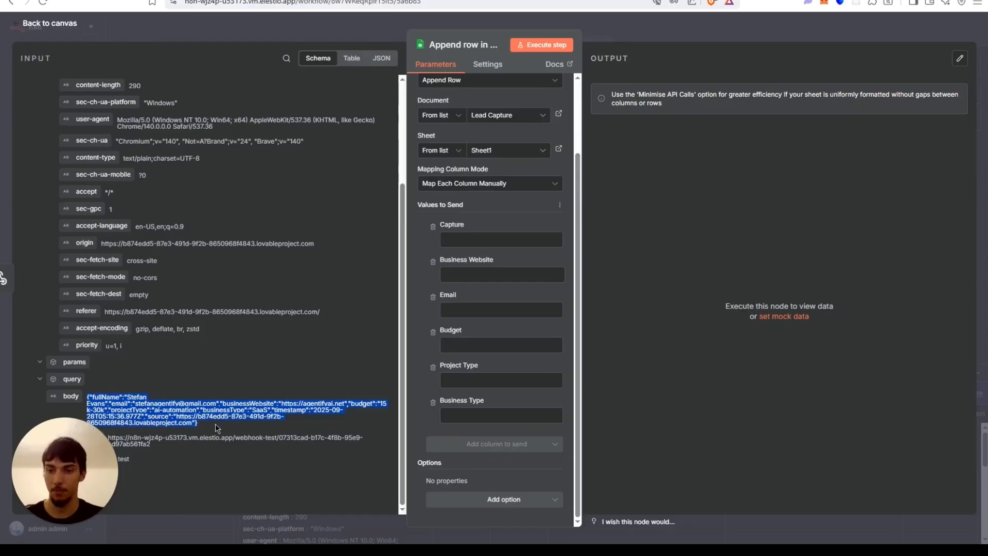
Insert a Code in JavaScript node on the connection between the Webhook and the Google Sheets node.
left_click(329, 36)
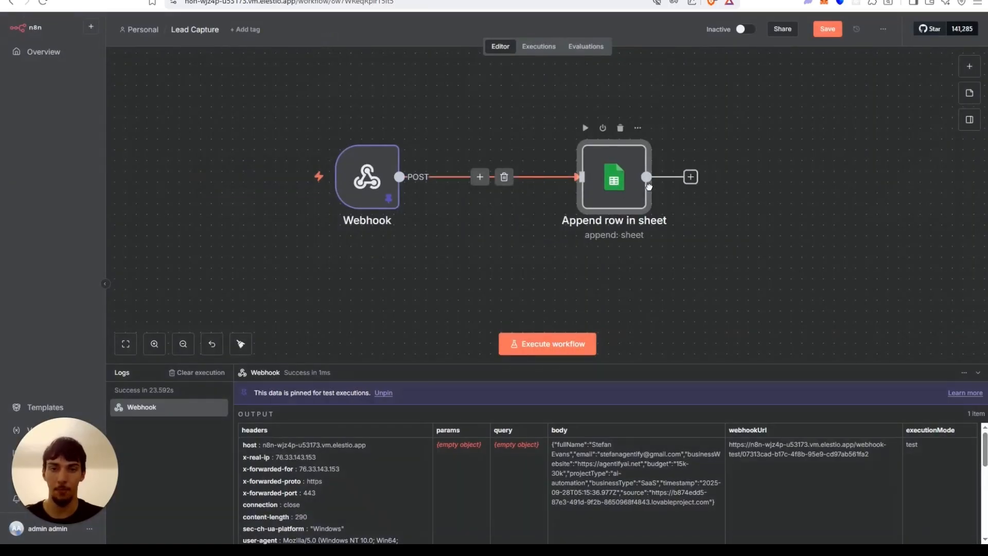
left_click(489, 177)
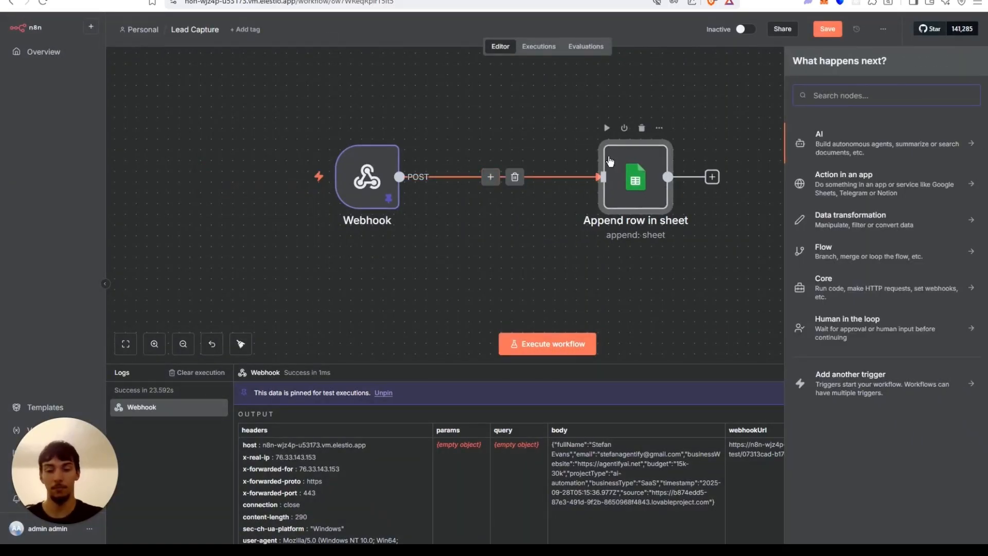
type("code")
left_click(820, 138)
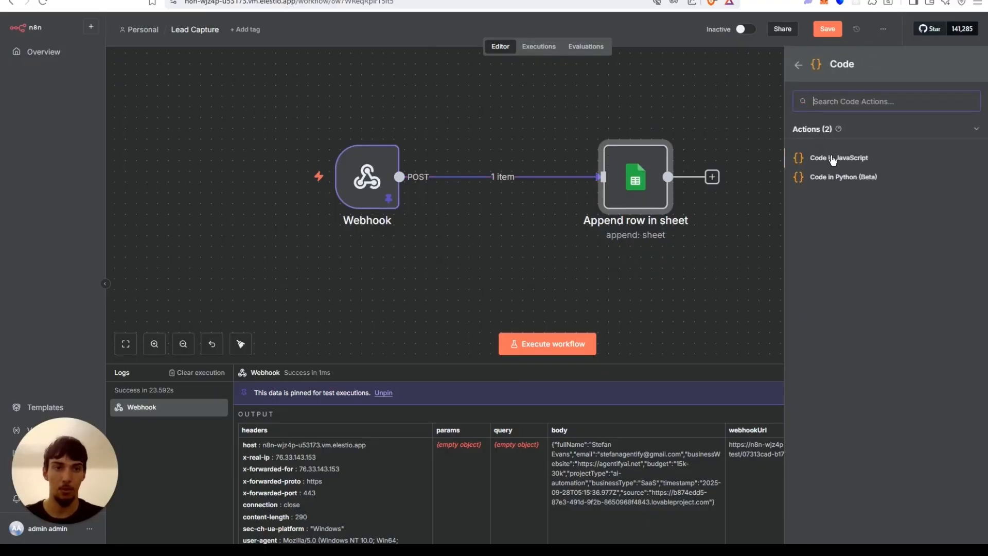
key("Return")
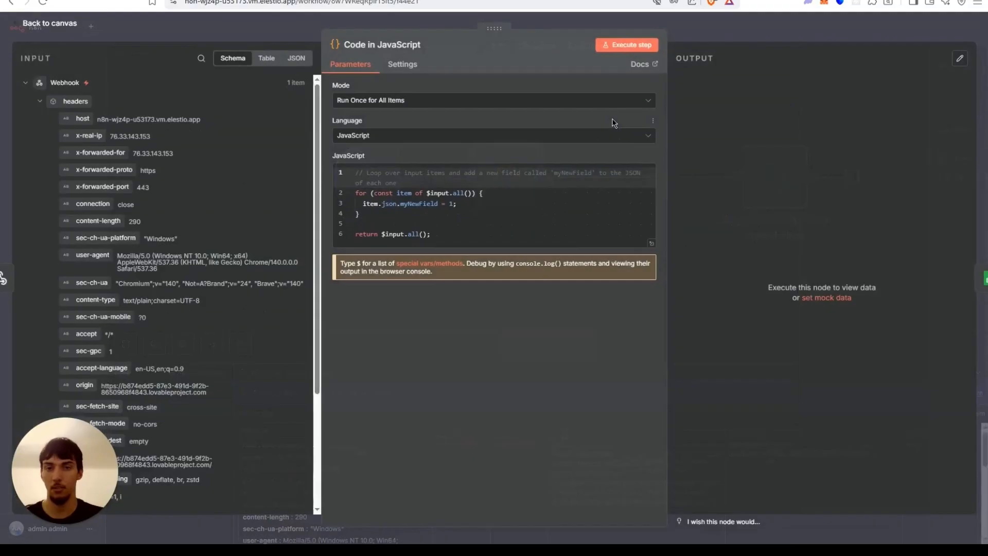
Switch to Claude in a new tab and ask it to make an n8n code node that parses the pasted lead JSON.
key("ctrl+t")
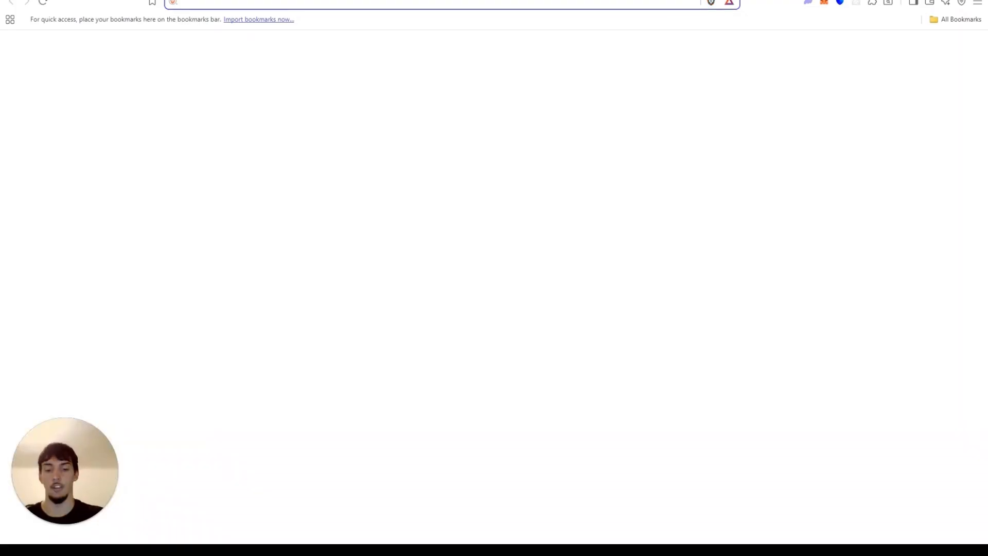
type("claude.ai")
key("Return")
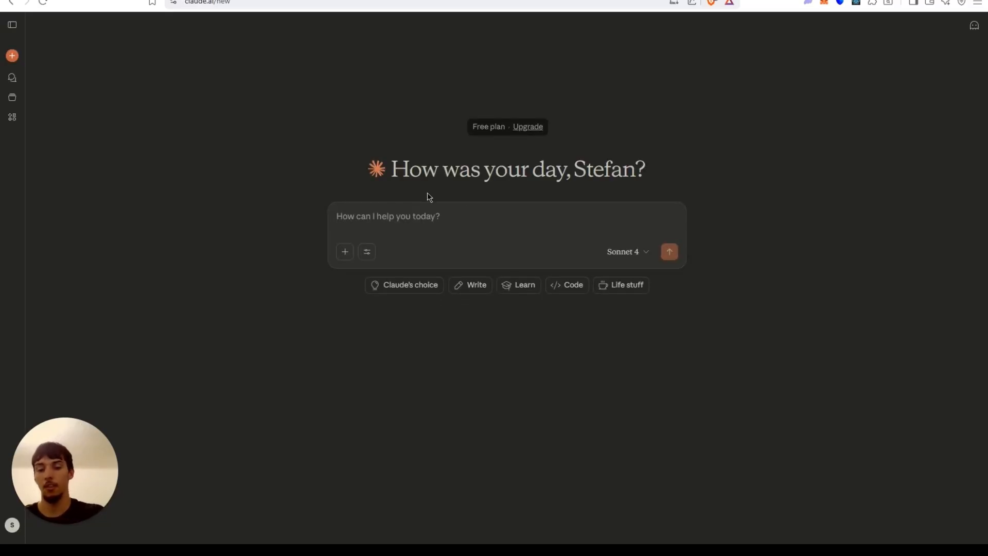
type("Hey make me a")
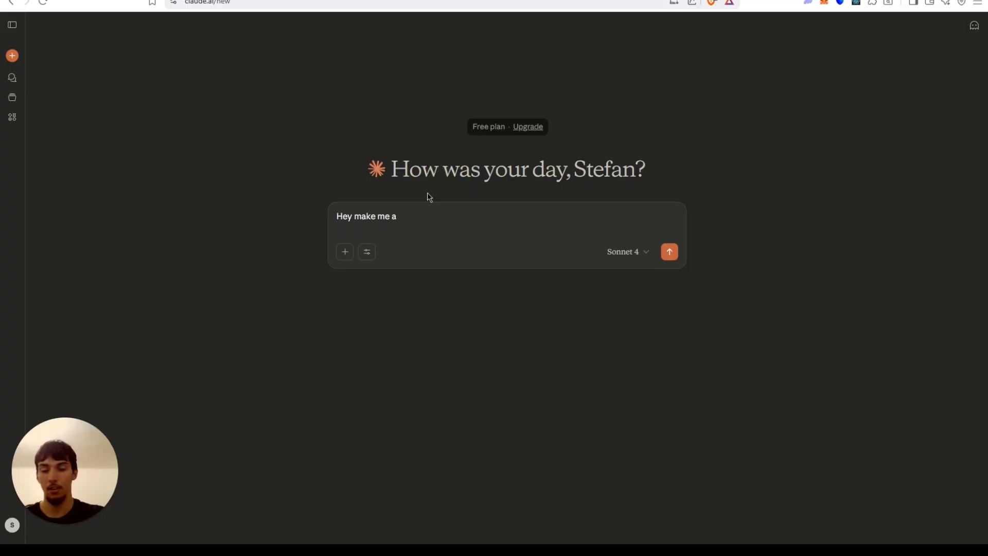
type(" n8n code no")
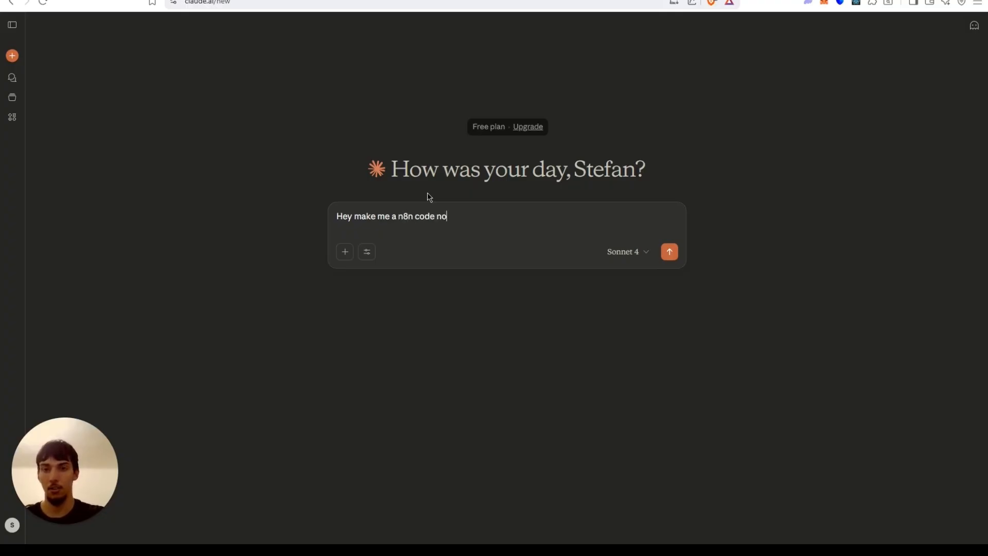
type("de that parses")
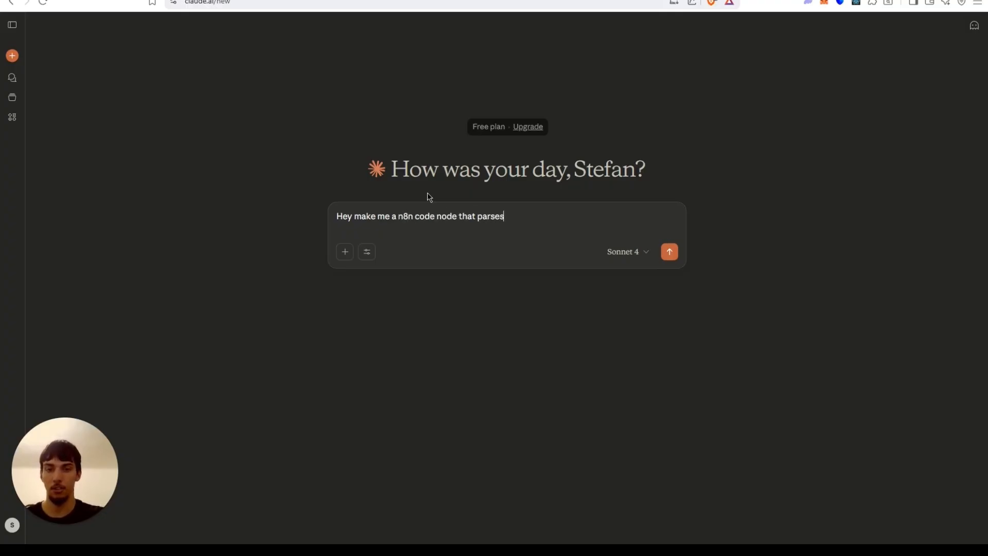
type(" this information")
key("Return")
key("ctrl+v")
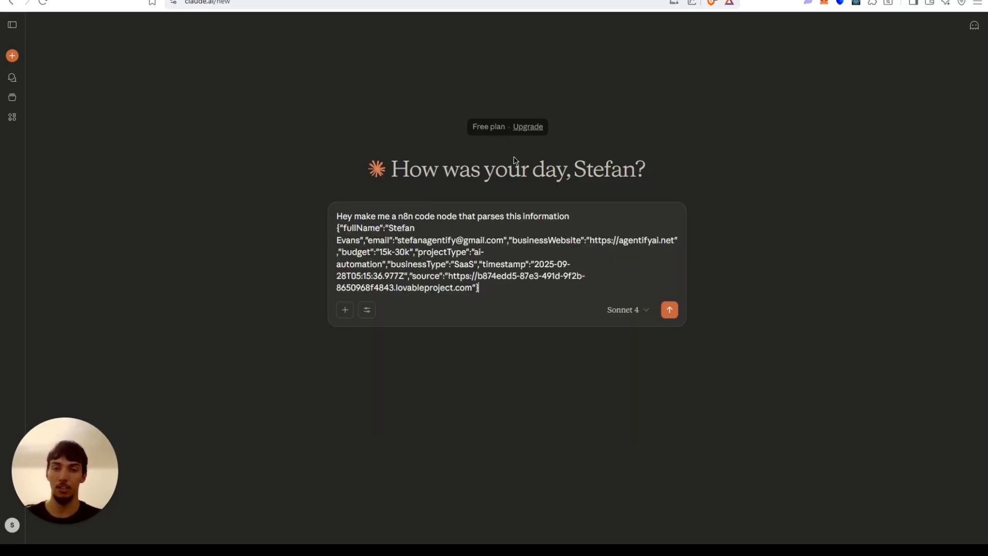
left_click(669, 309)
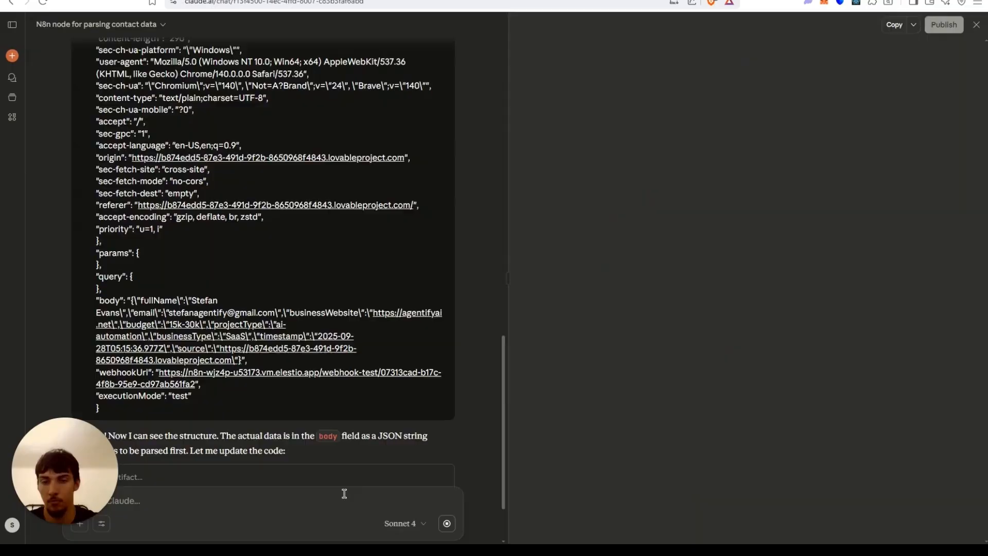
Copy Claude's generated parsing code and replace the Code node's JavaScript with it.
scroll(341, 342, "down", 2)
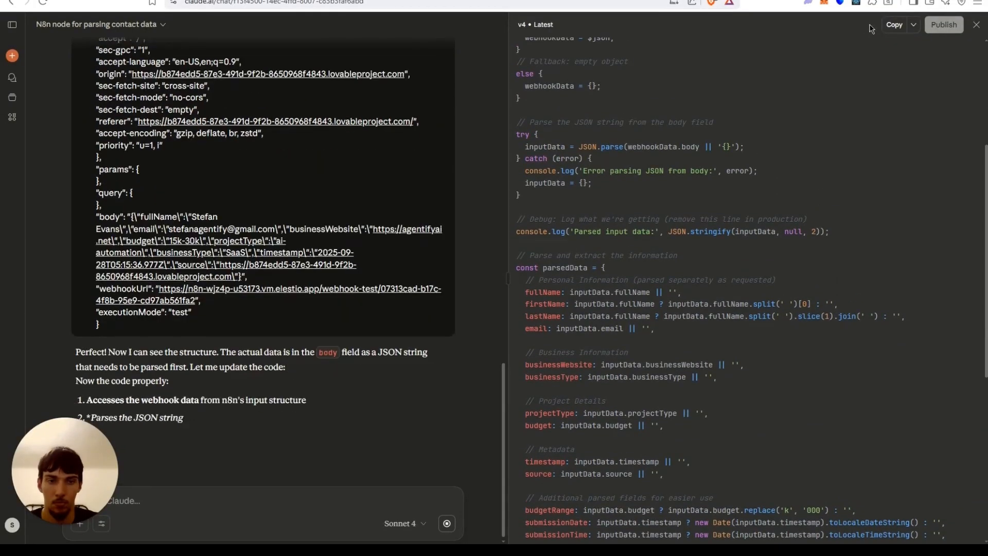
left_click(895, 25)
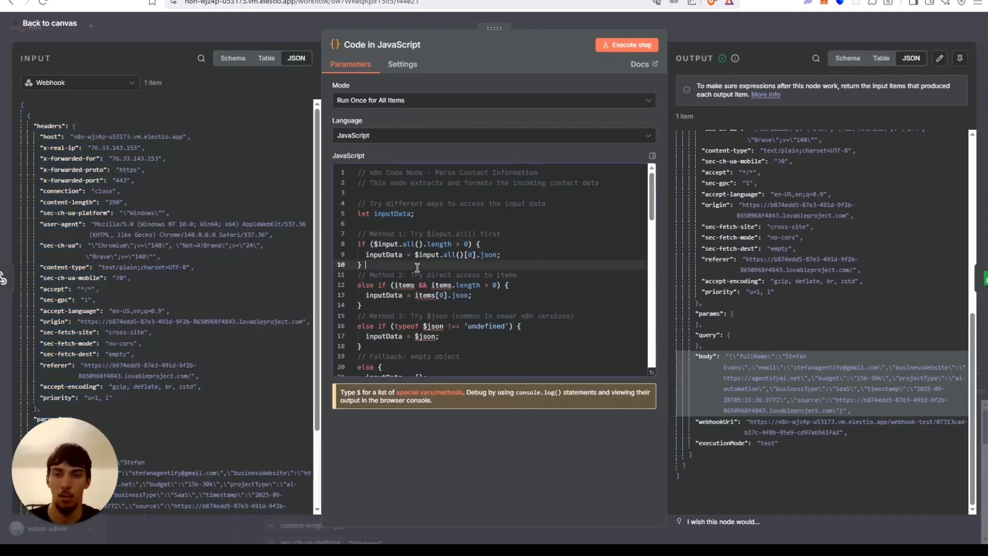
key("ctrl+a")
key("ctrl+v")
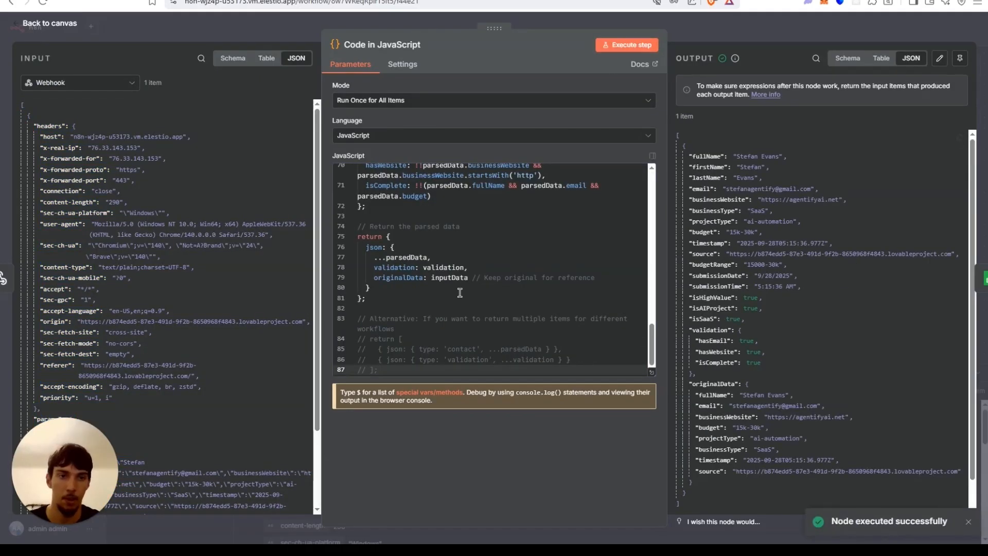
Review the pasted parsing code in the JavaScript editor.
scroll(459, 274, "up", 10)
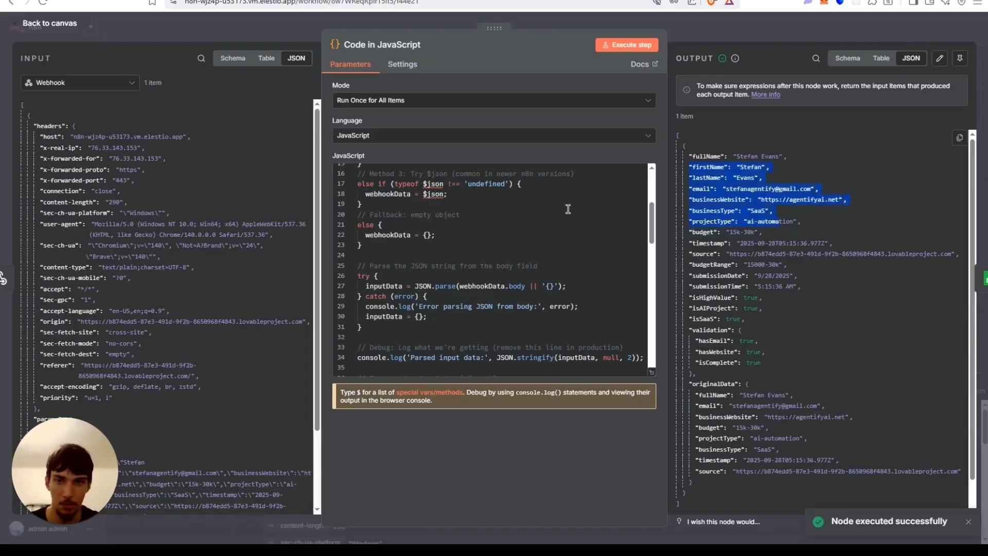
scroll(566, 226, "down", 5)
scroll(565, 232, "up", 2)
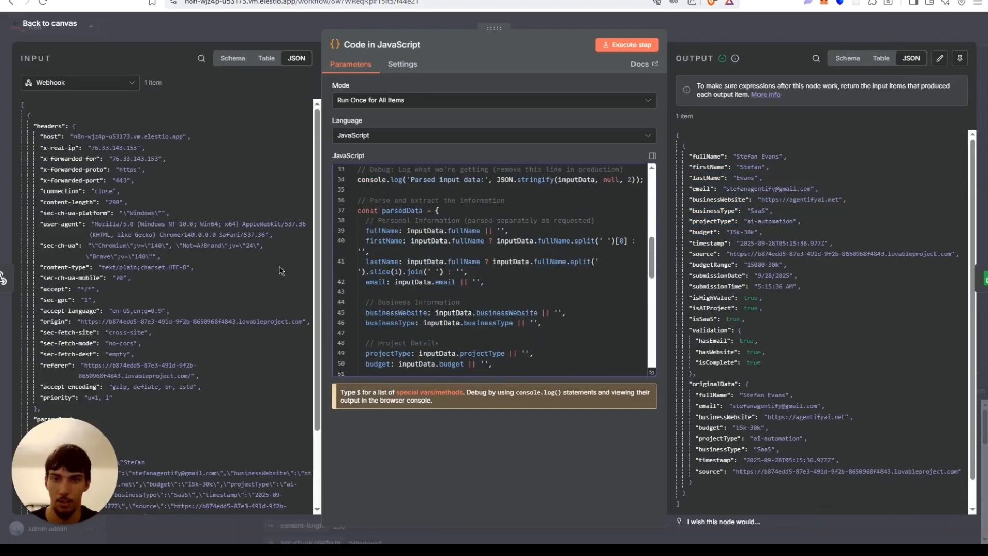
left_click(357, 273)
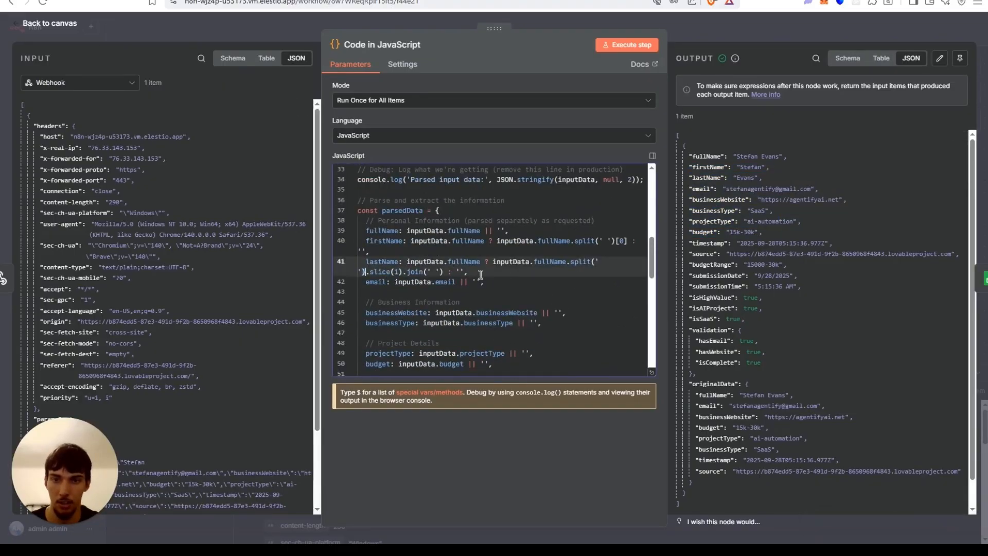
Review the parsing code in the Code node, reopening it once, and return to the workflow canvas.
left_click_drag(430, 272, 446, 271)
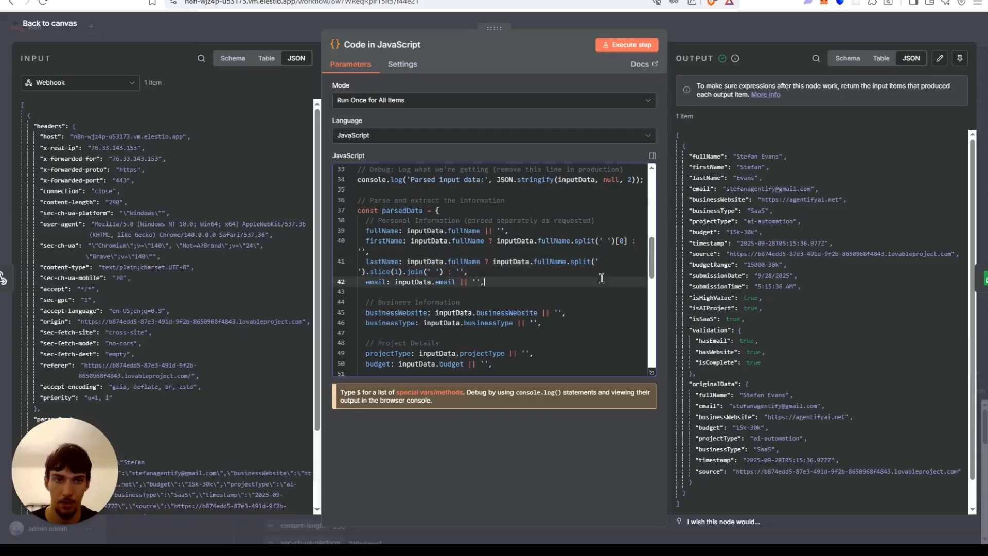
scroll(435, 223, "down", 3)
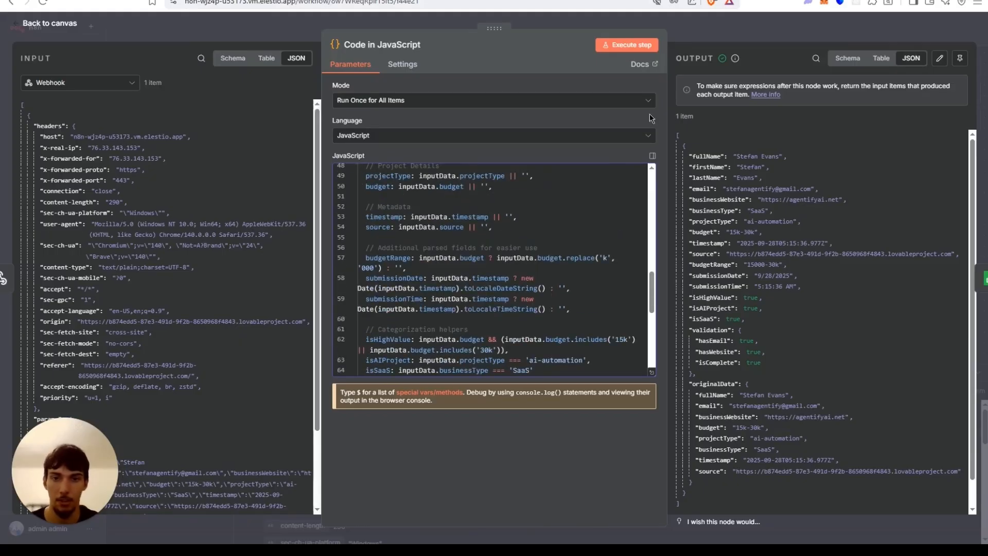
left_click(729, 27)
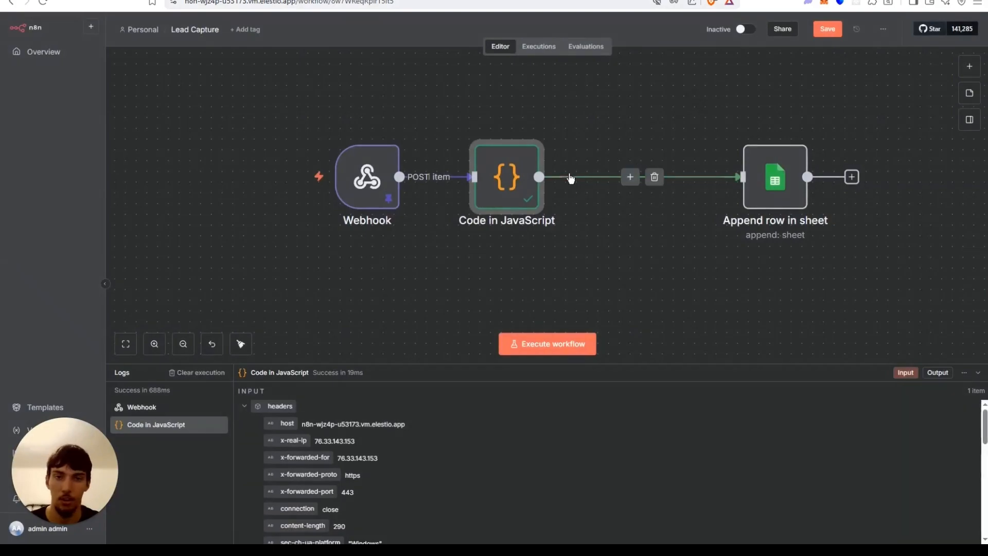
double_click(499, 169)
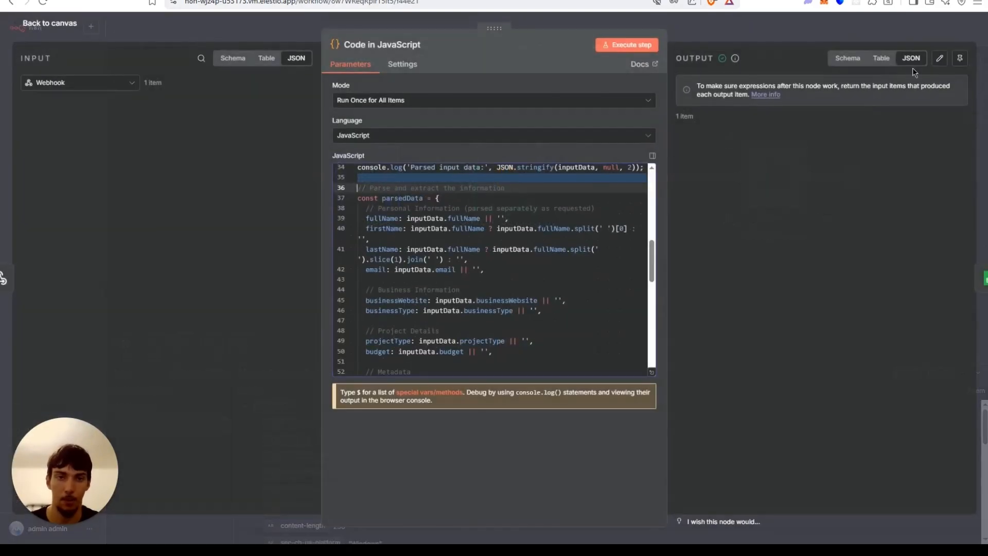
left_click(742, 28)
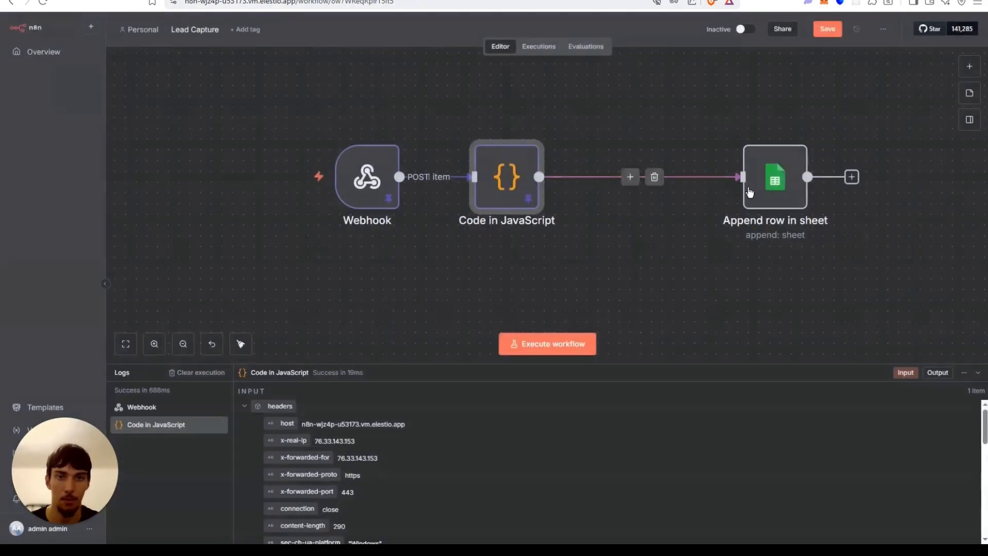
Open the Append row in sheet node and remove the Capture column from the values to send.
double_click(754, 187)
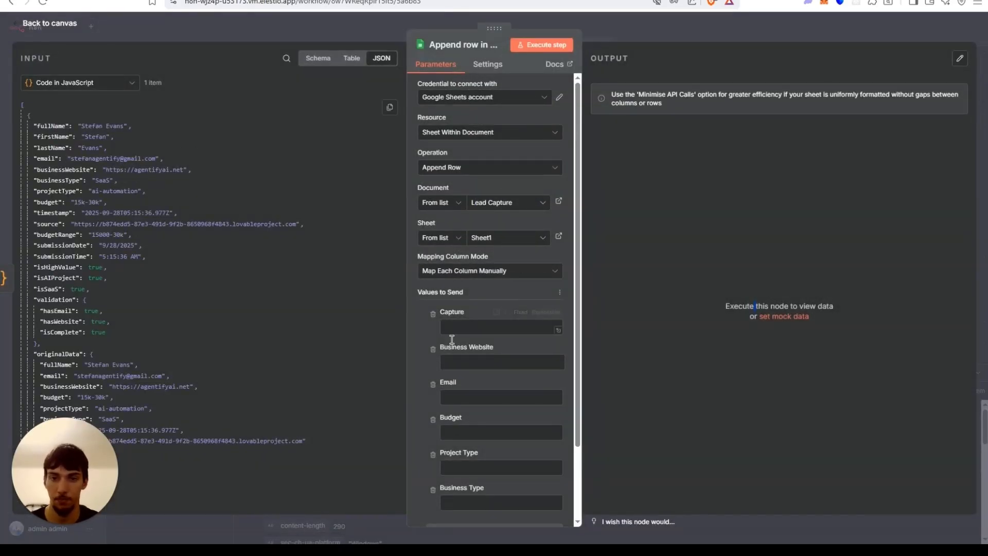
scroll(461, 321, "down", 3)
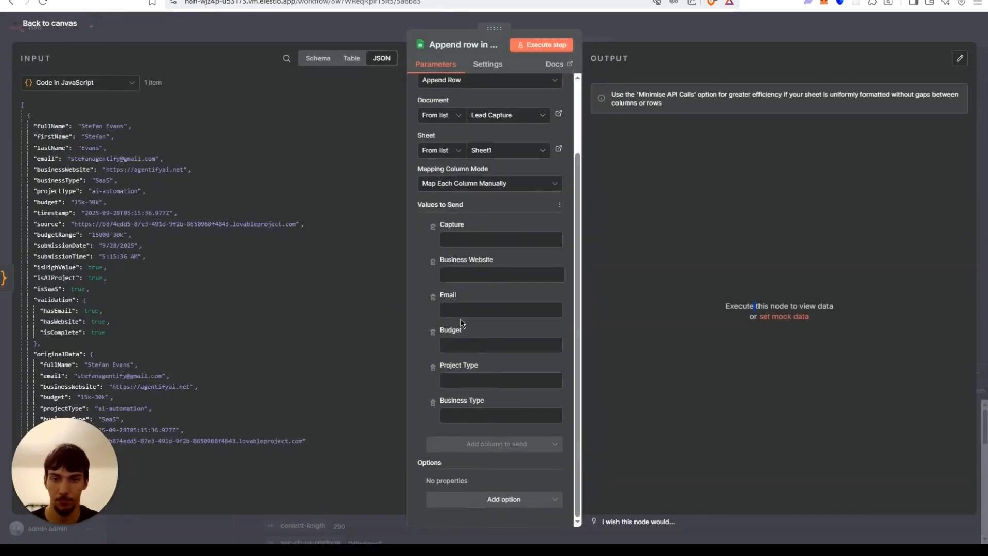
left_click(434, 229)
Switch to the Lead Capture spreadsheet and rename the first column header from Capture to Full Name.
left_click(206, 1)
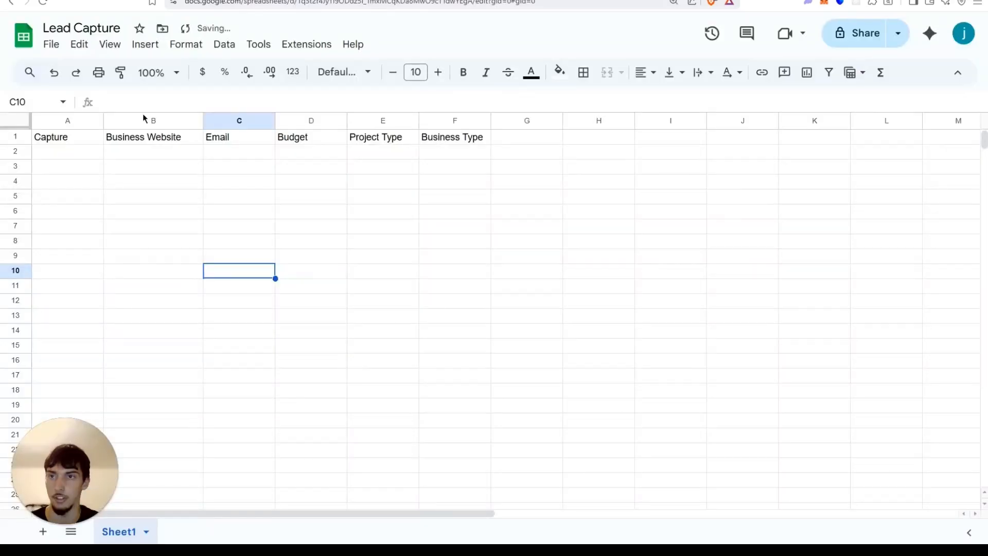
double_click(69, 138)
double_click(78, 131)
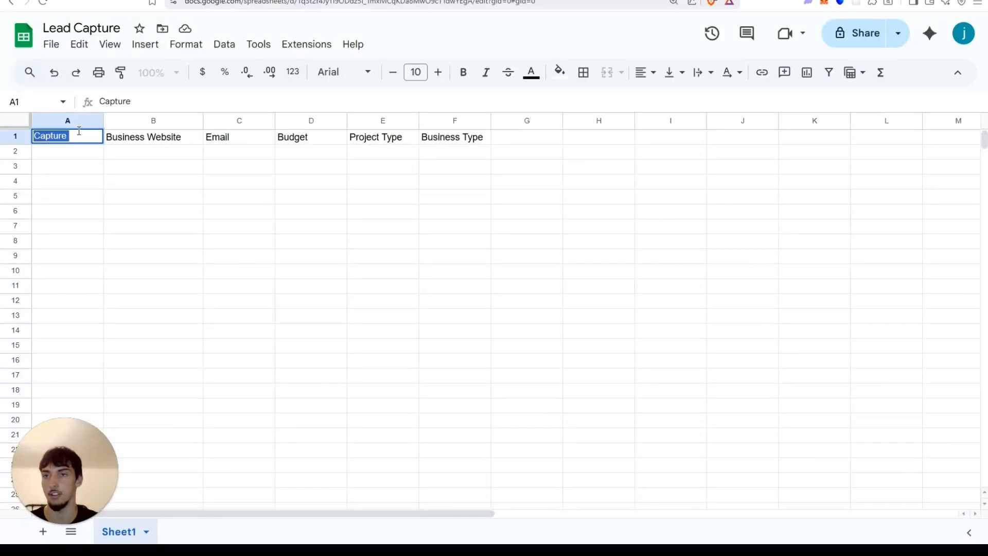
type("Full anme")
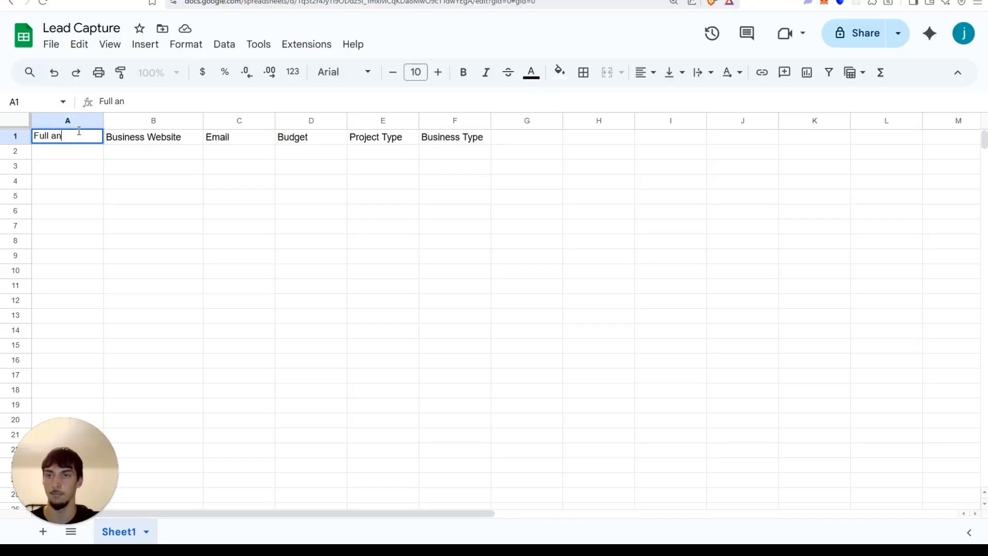
key("BackSpace")
key("BackSpace")
key("BackSpace")
key("BackSpace")
type("Name")
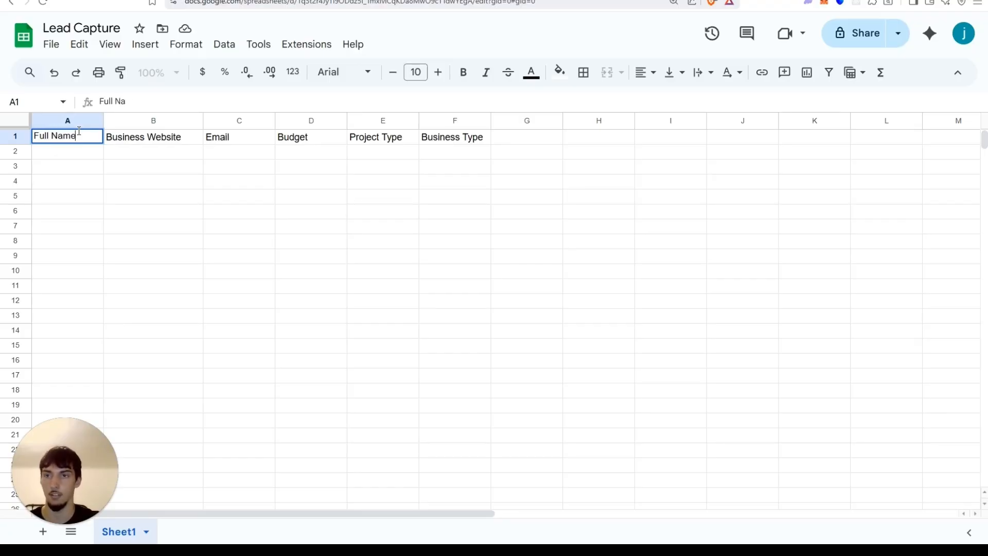
Back in the Append row node, refresh the sheet's column list so the Full Name column appears.
left_click_drag(239, 256, 239, 271)
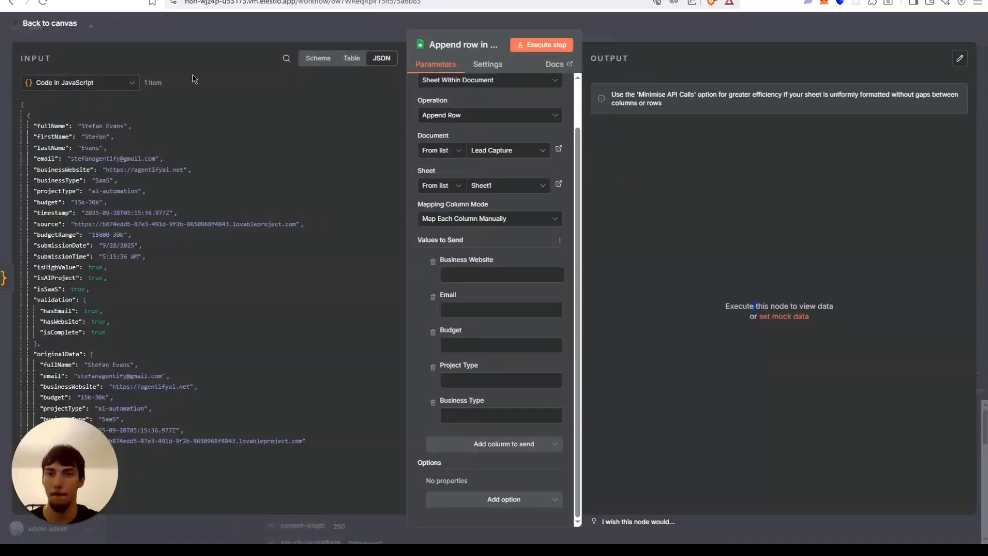
mouse_move(46, 126)
left_mouse_down()
mouse_move(224, 169)
mouse_move(34, 105)
mouse_move(40, 126)
left_mouse_up()
left_click(549, 240)
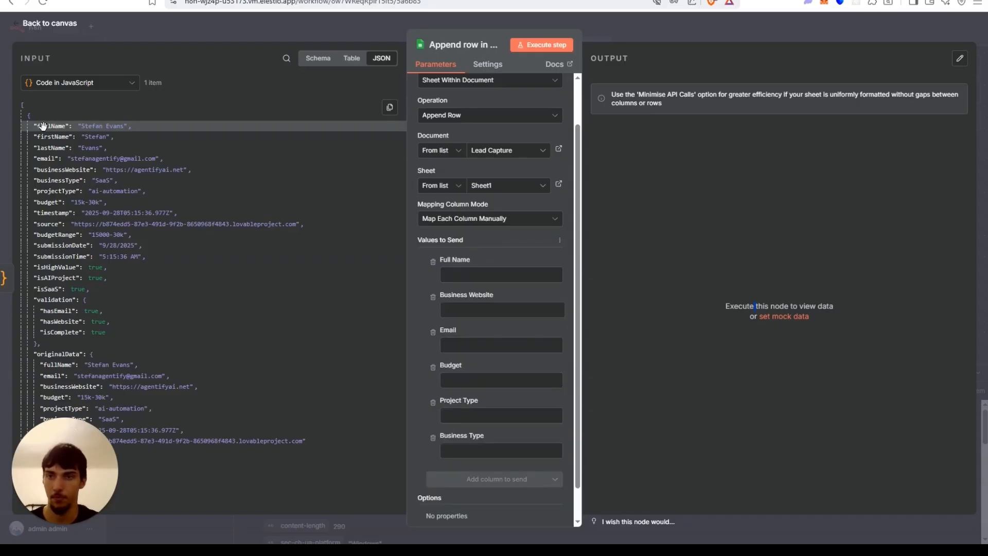
Map fullName, businessWebsite, email, budget, projectType and businessType from the Code output to the matching sheet columns, then execute the step.
left_click_drag(43, 126, 487, 279)
left_click_drag(62, 170, 448, 367)
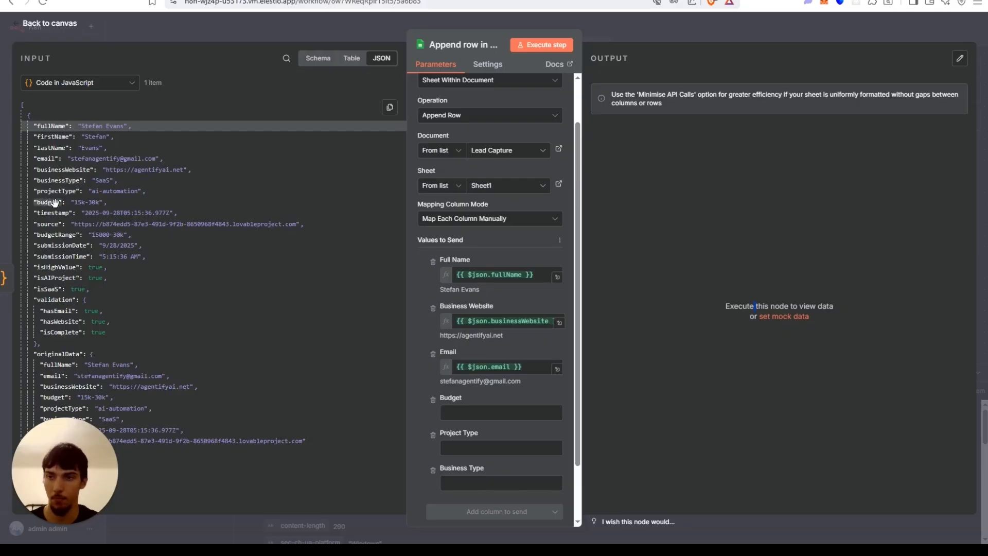
left_click_drag(55, 202, 463, 412)
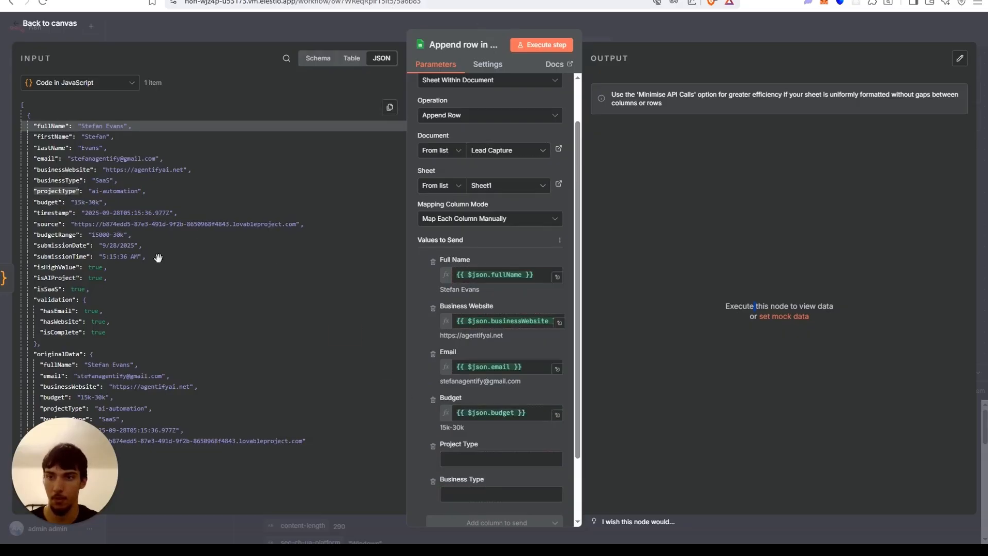
left_click_drag(158, 257, 453, 459)
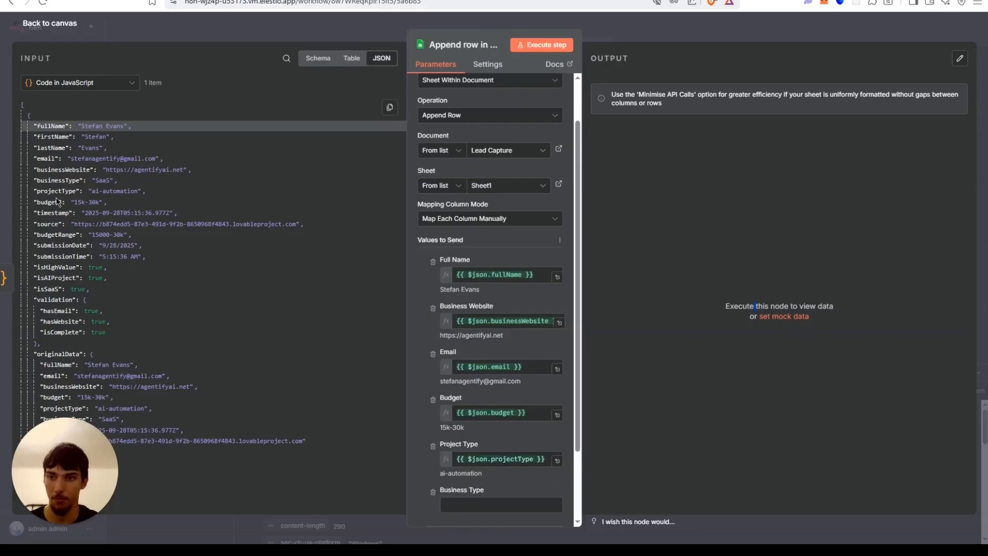
left_click_drag(51, 181, 474, 466)
scroll(467, 347, "down", 2)
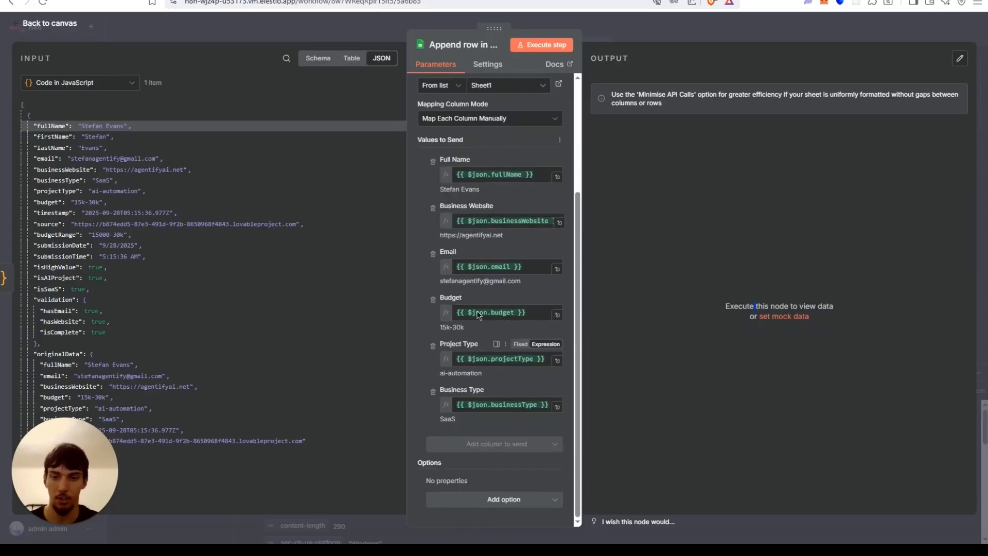
left_click(536, 45)
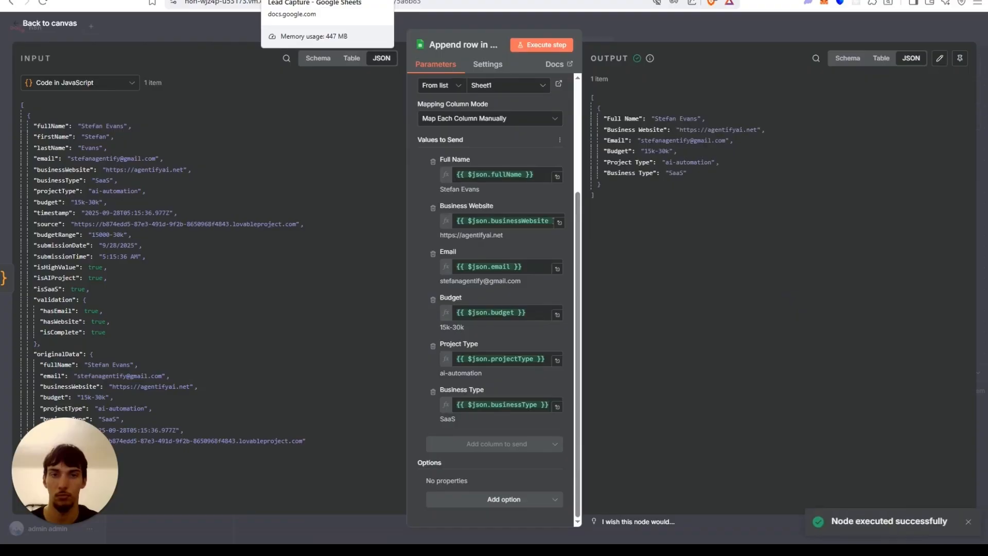
Switch to the spreadsheet to check the appended lead row and widen the Email column.
left_click(304, 1)
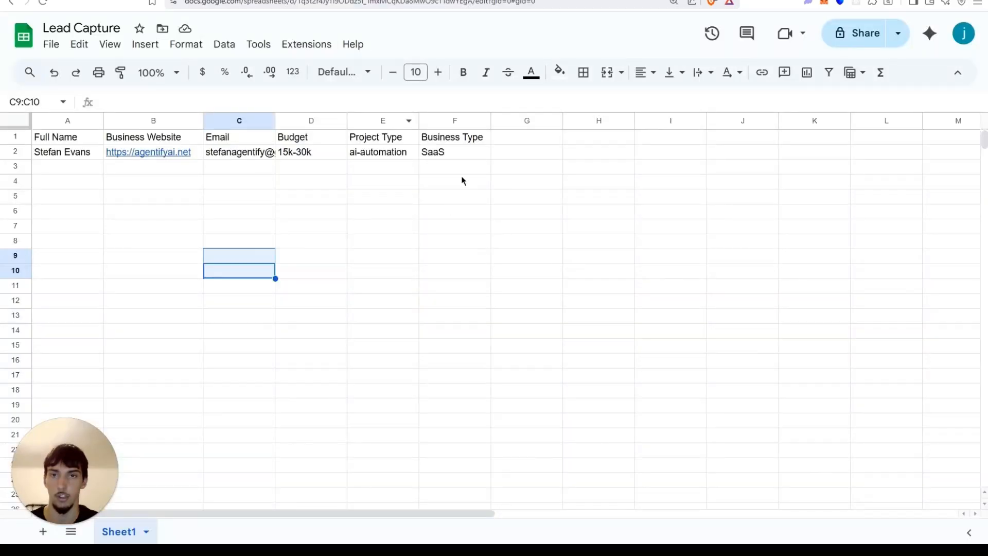
left_click_drag(276, 121, 322, 120)
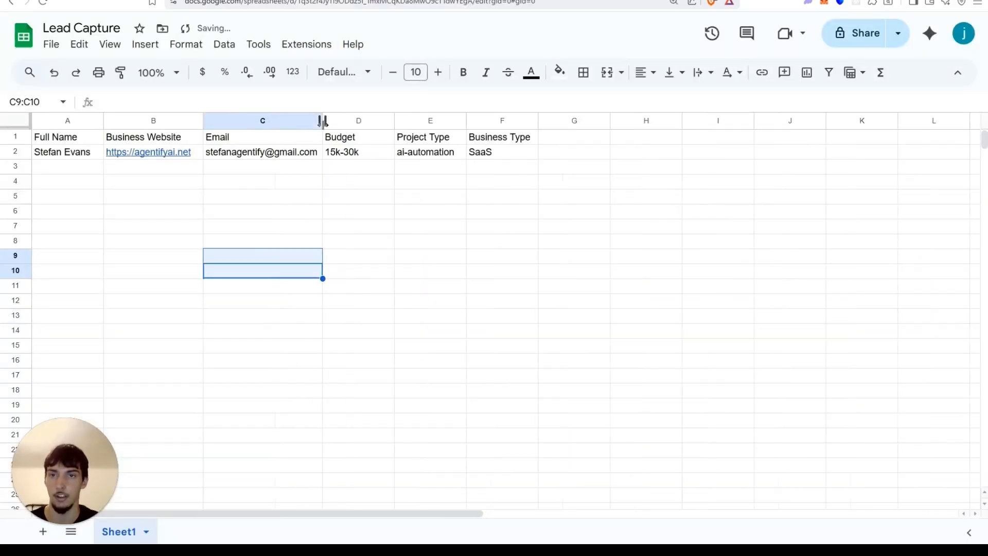
left_click(404, 240)
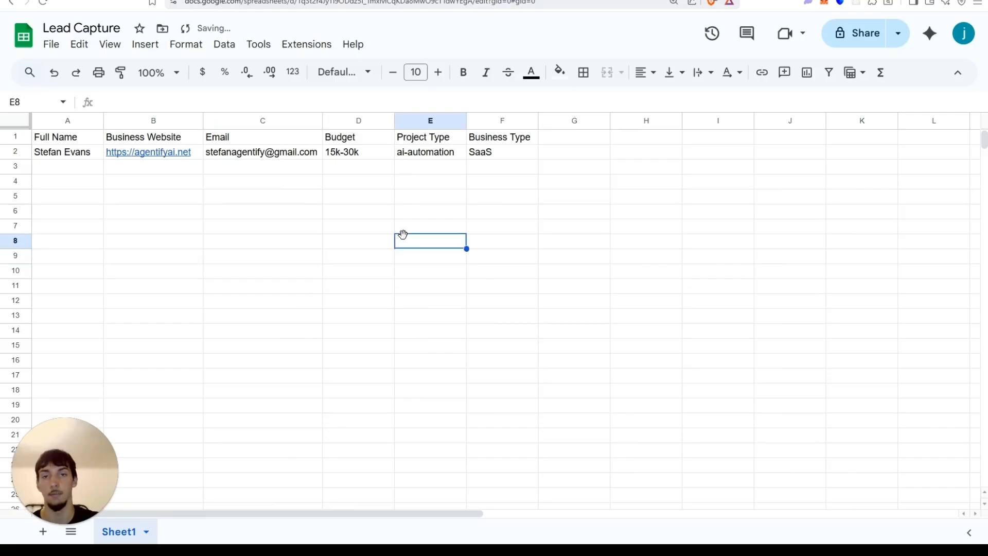
Return to the workflow canvas and move the Append row in sheet node slightly lower.
left_click(205, 3)
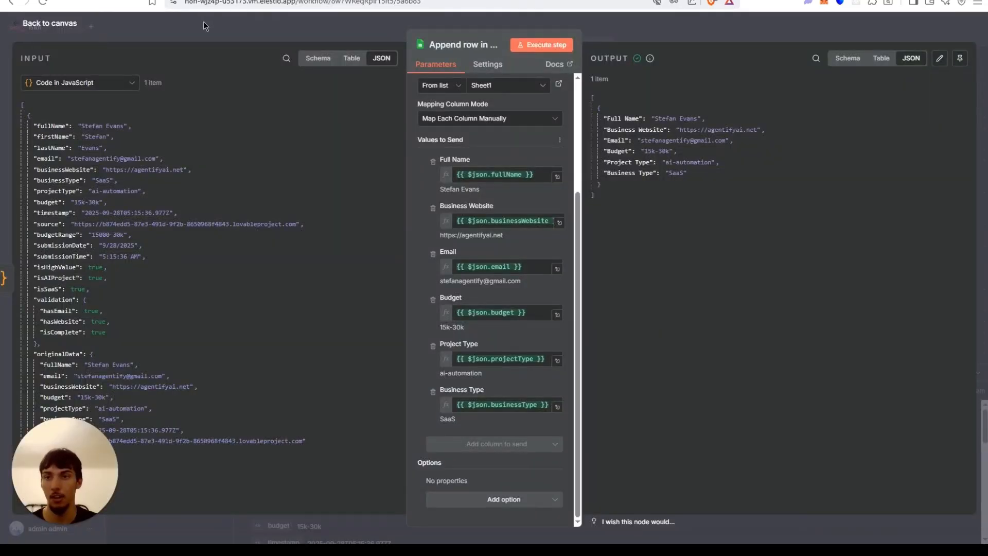
left_click(206, 26)
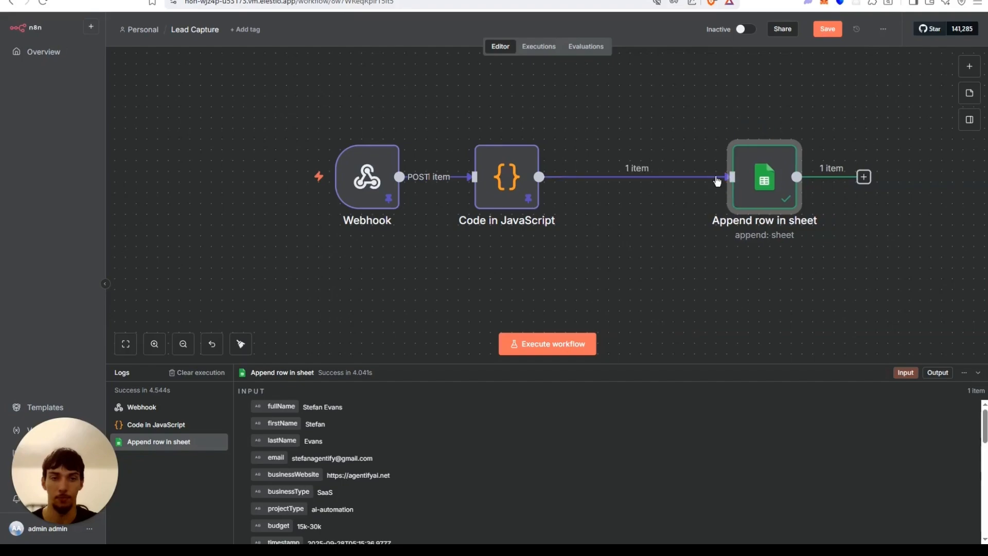
scroll(309, 113, "right", 5)
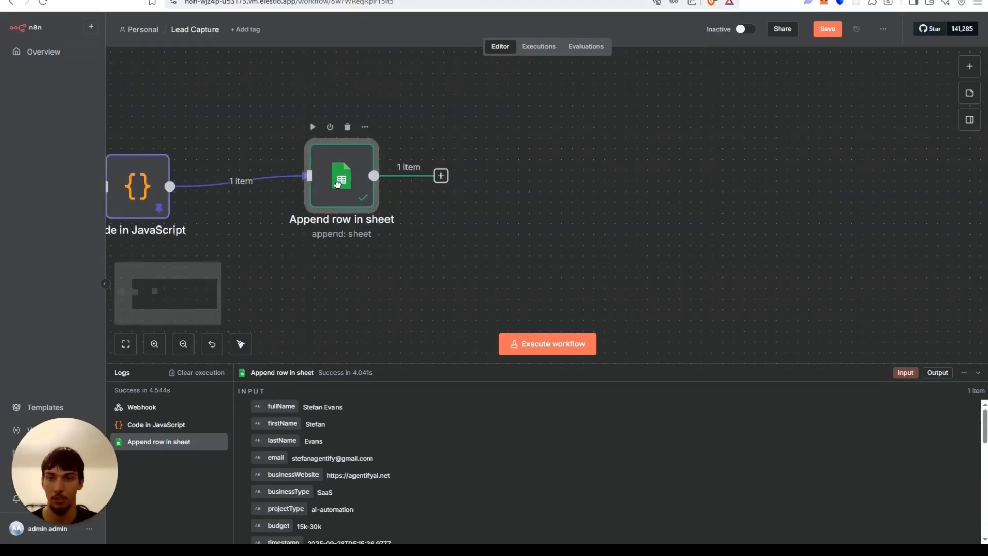
left_click_drag(338, 184, 338, 195)
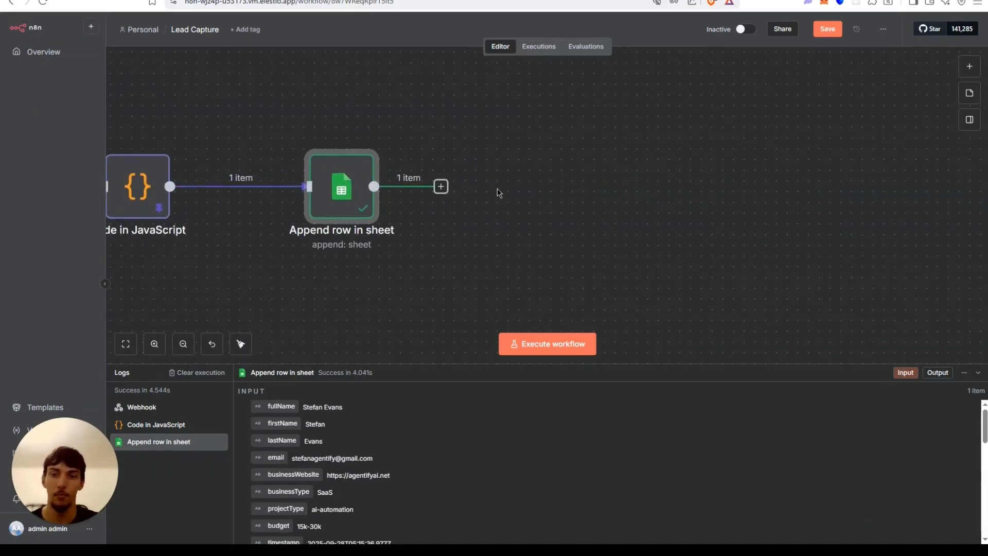
Add a Gmail Send a message node after the sheet node and map the lead's Email field into its To field.
left_click(441, 187)
type("gm")
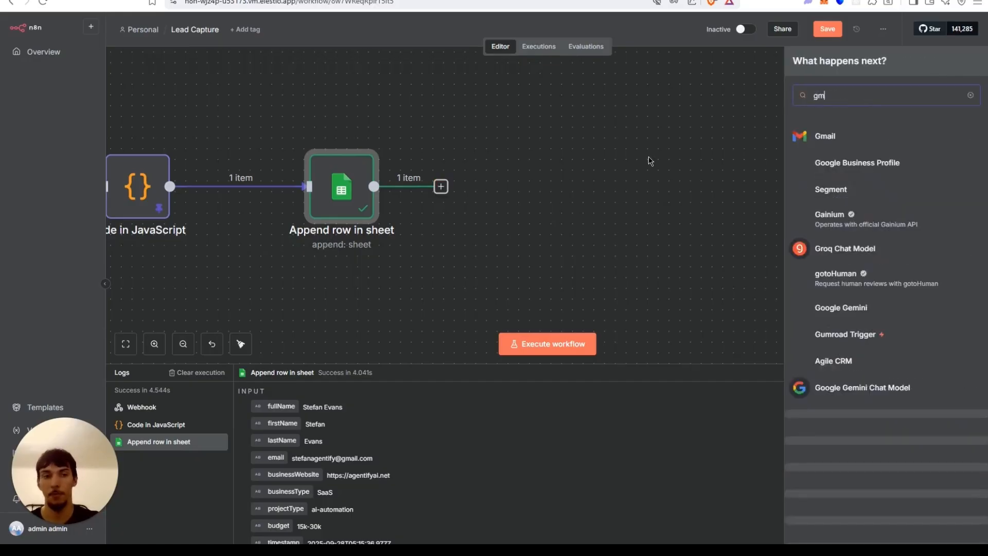
type("ail")
key("Return")
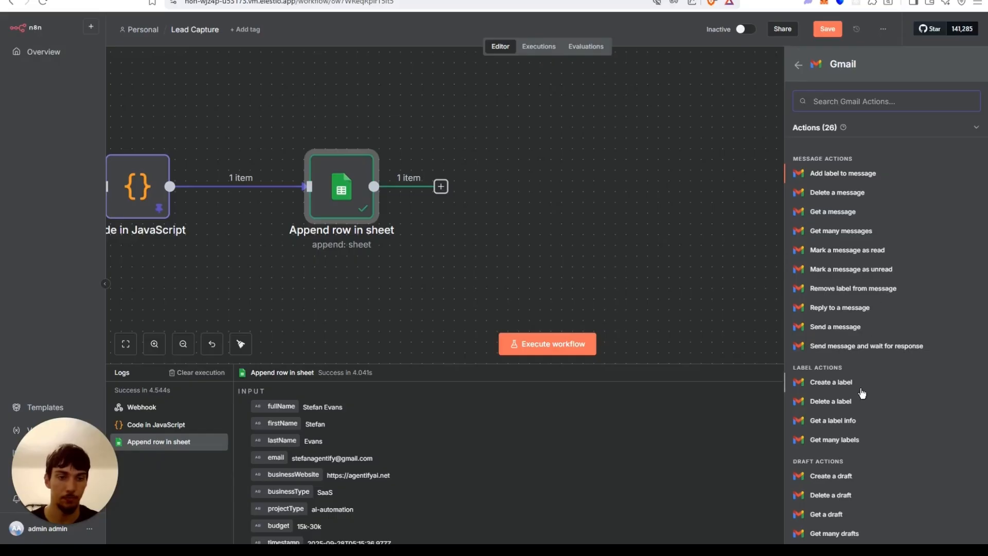
scroll(863, 394, "down", 5)
scroll(872, 347, "up", 5)
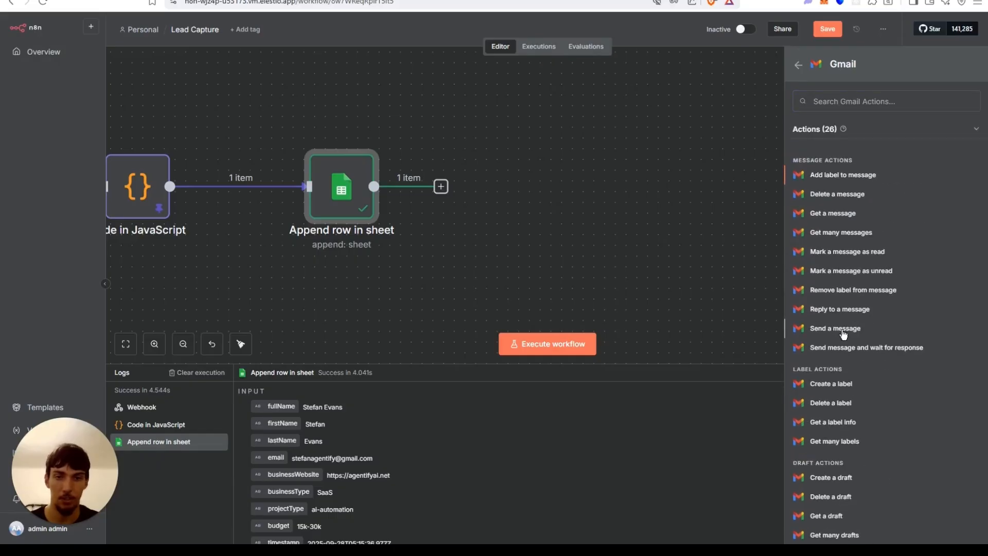
left_click(843, 332)
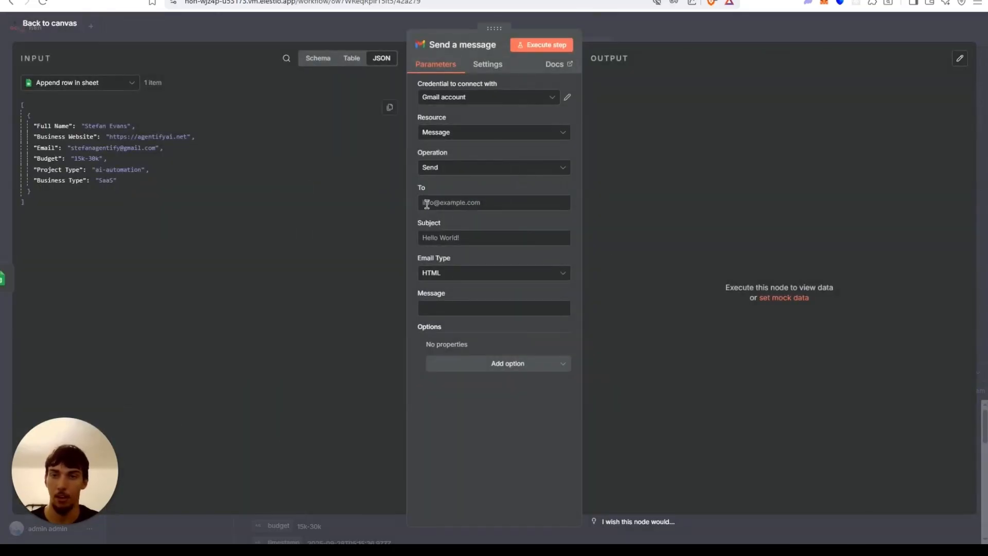
left_click(426, 204)
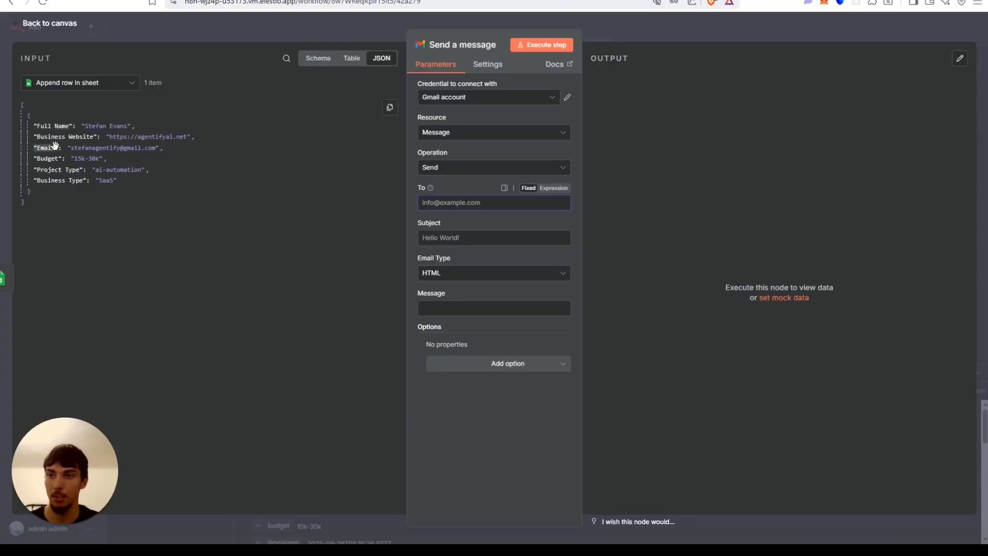
left_click_drag(46, 148, 478, 208)
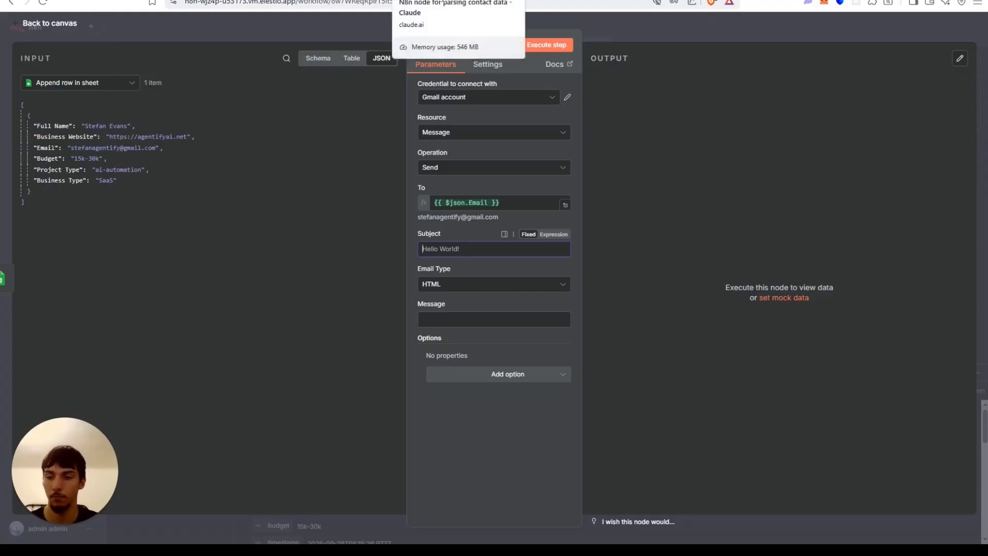
Copy the lead JSON from the Gmail node's input and ask Claude for an email follow-up template for leads that provide this information.
left_click_drag(103, 214, 18, 107)
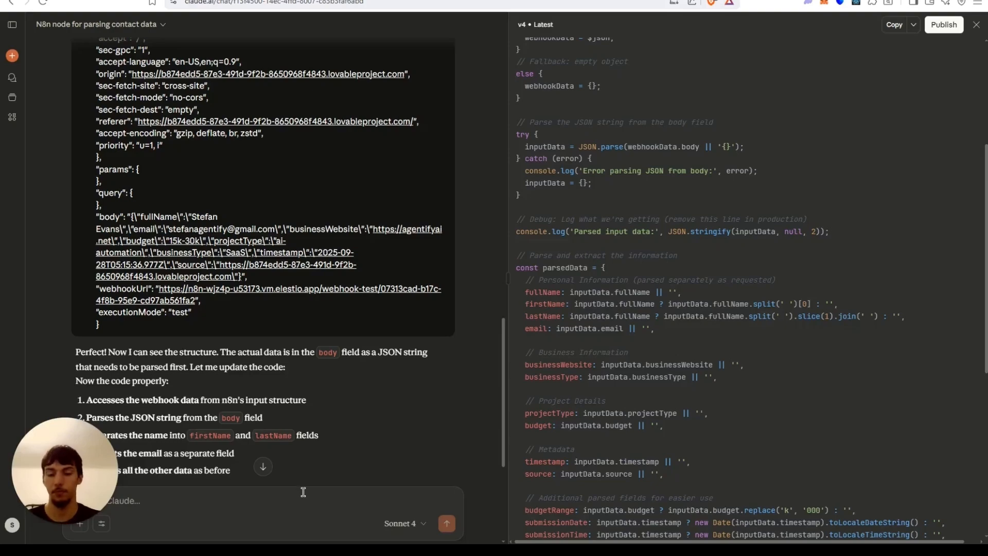
key("ctrl+v")
type("me a")
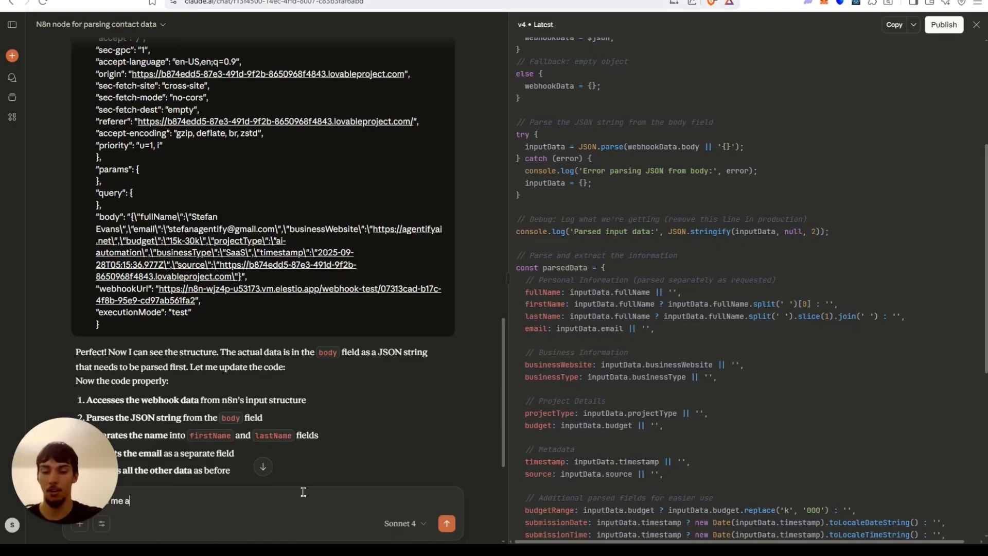
type(" mess")
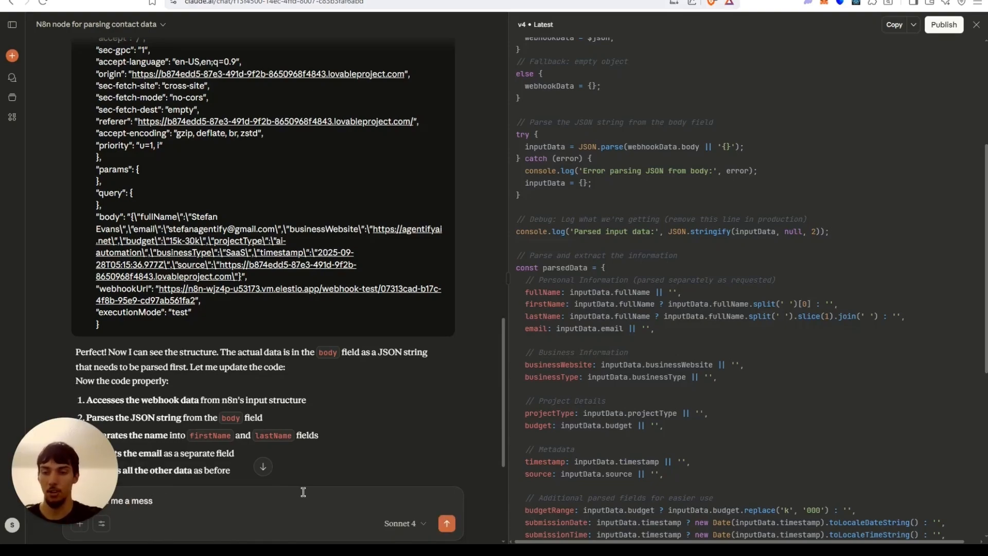
type("ageemail")
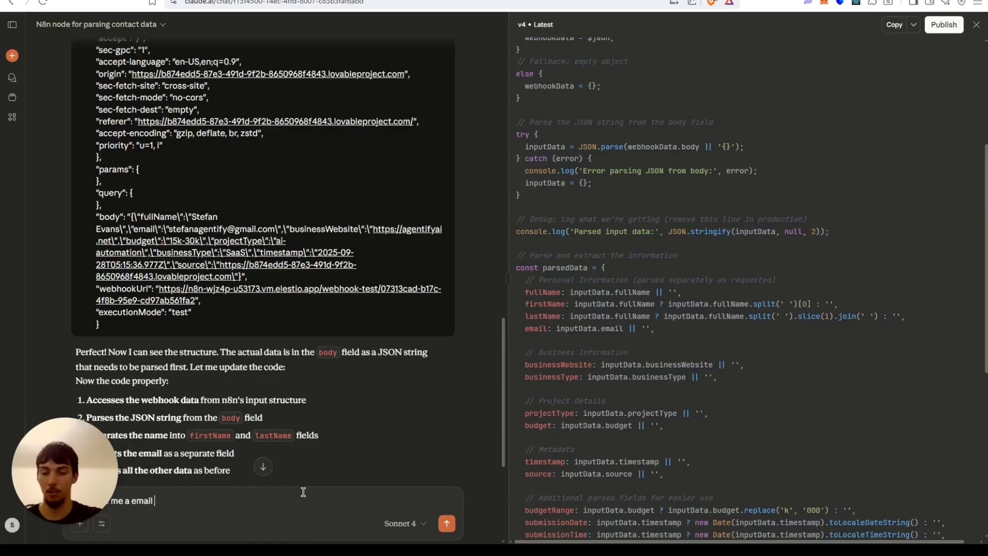
type(" foll")
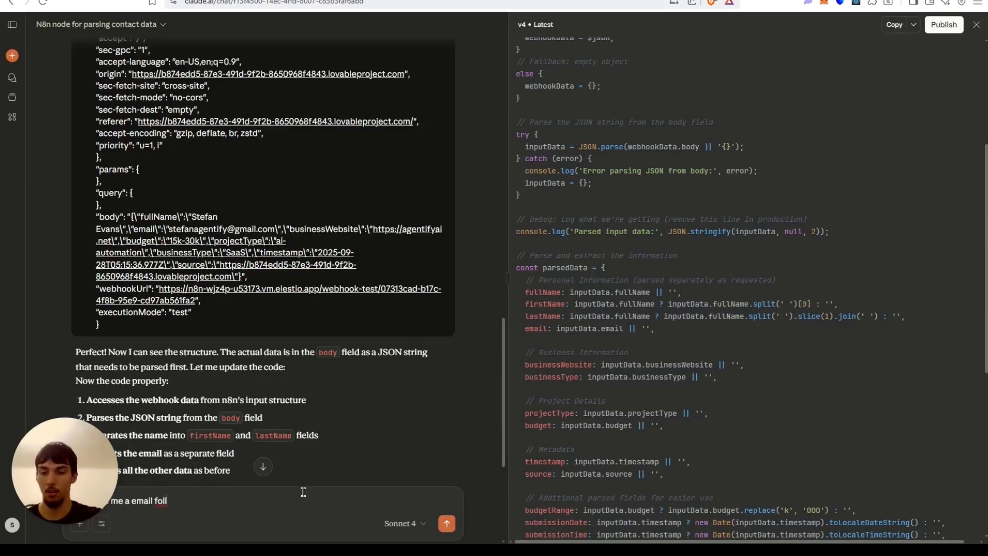
type("ow up teplate for leads")
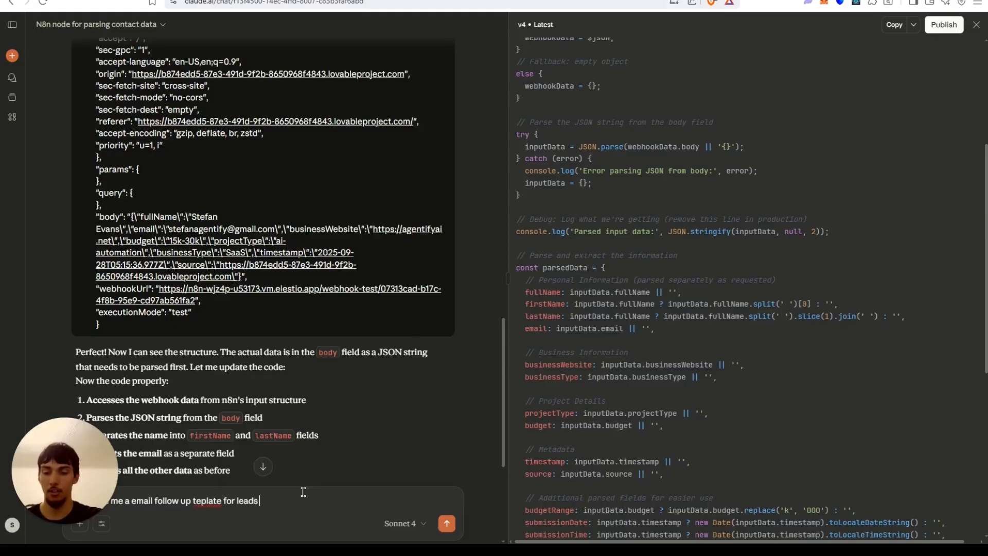
type("that provide ")
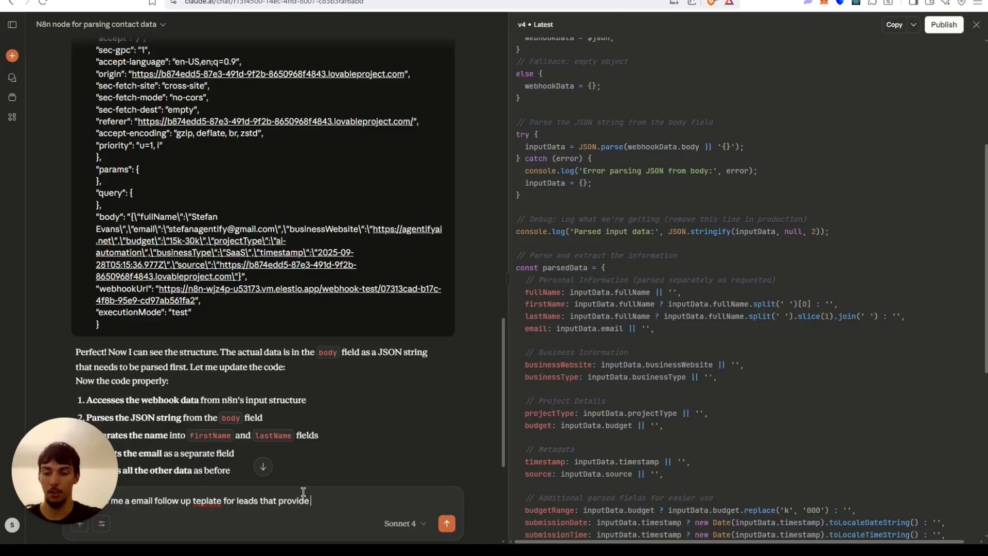
type("this informati")
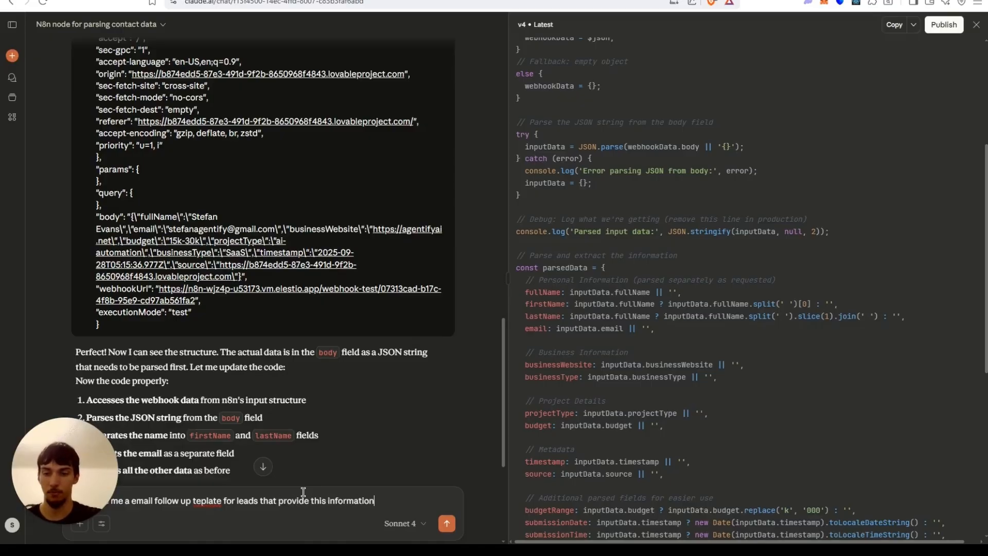
type("on")
key("ctrl+v")
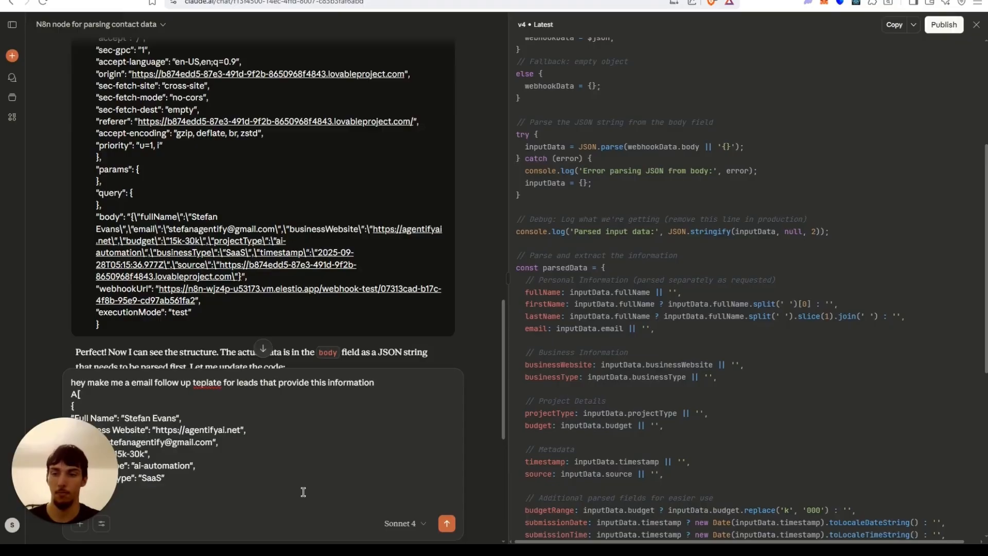
key("Return")
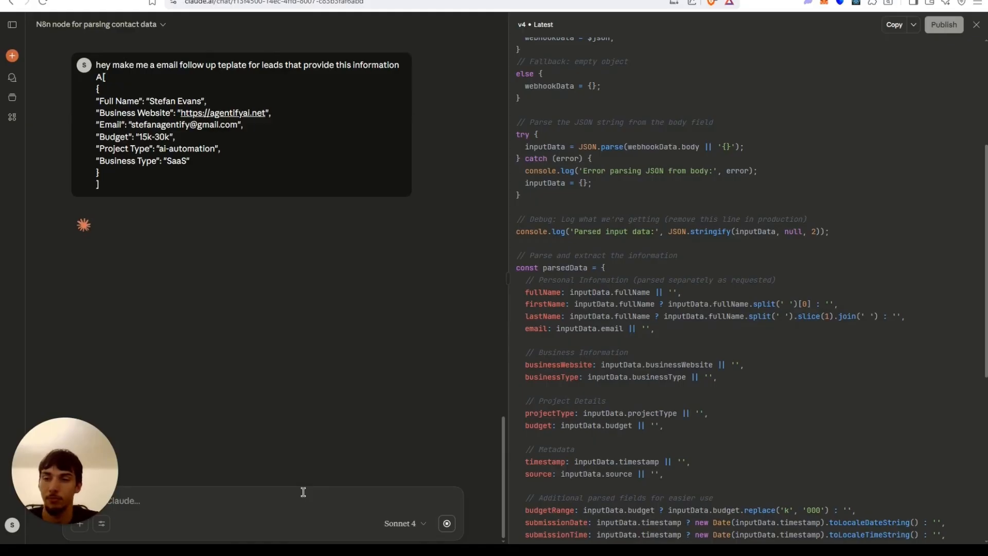
Copy the email template body from Claude's document and paste it into the Gmail node's Message field as an expression.
left_click(976, 24)
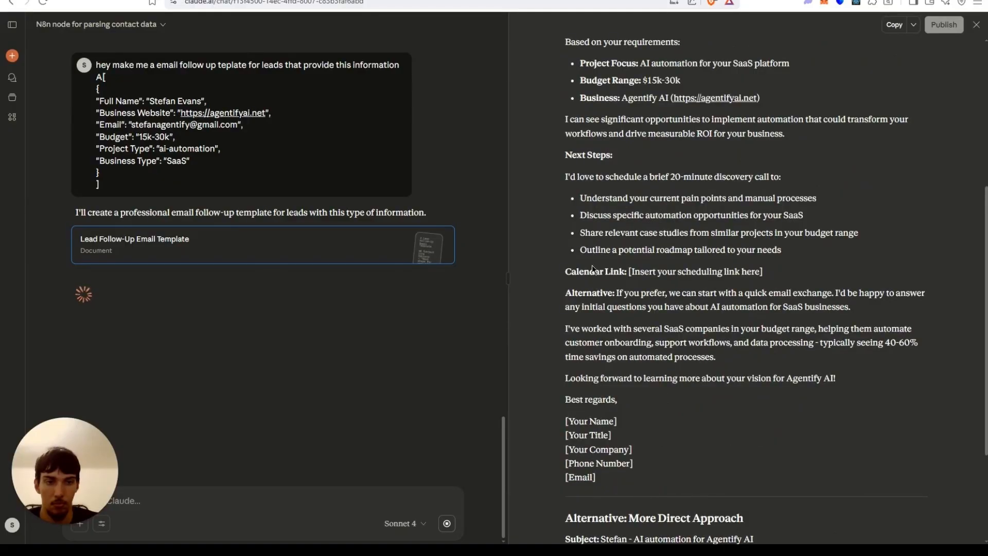
left_click_drag(765, 272, 569, 273)
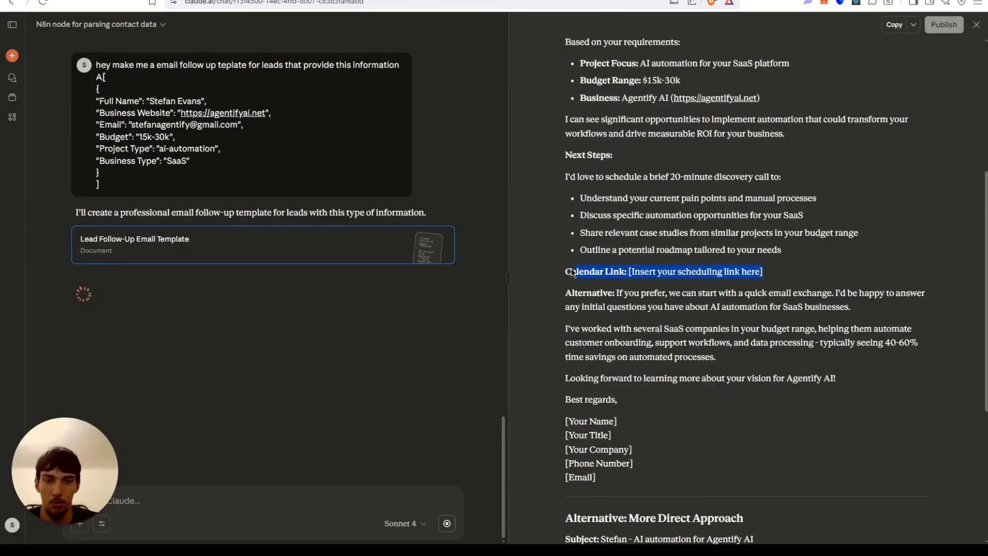
left_click(311, 492)
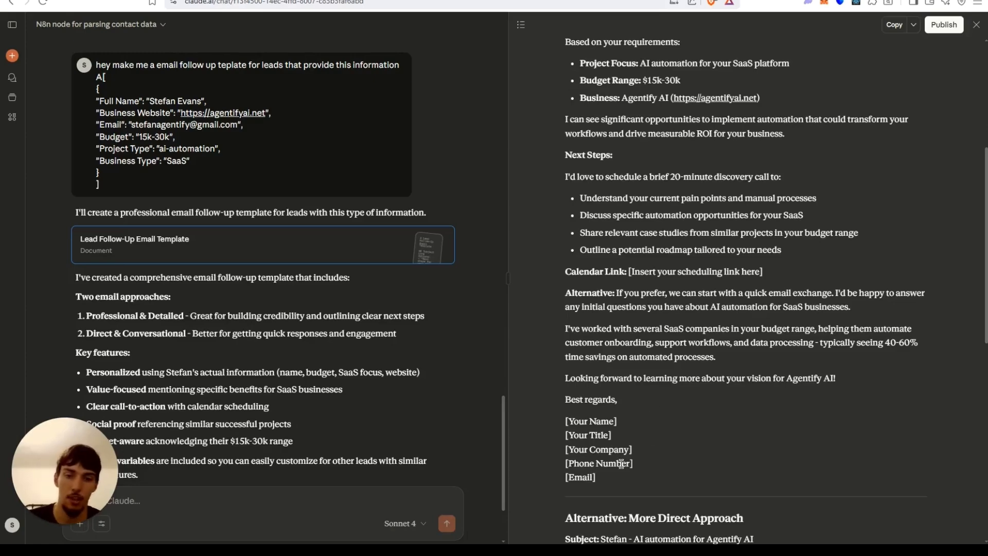
left_click_drag(627, 481, 535, 102)
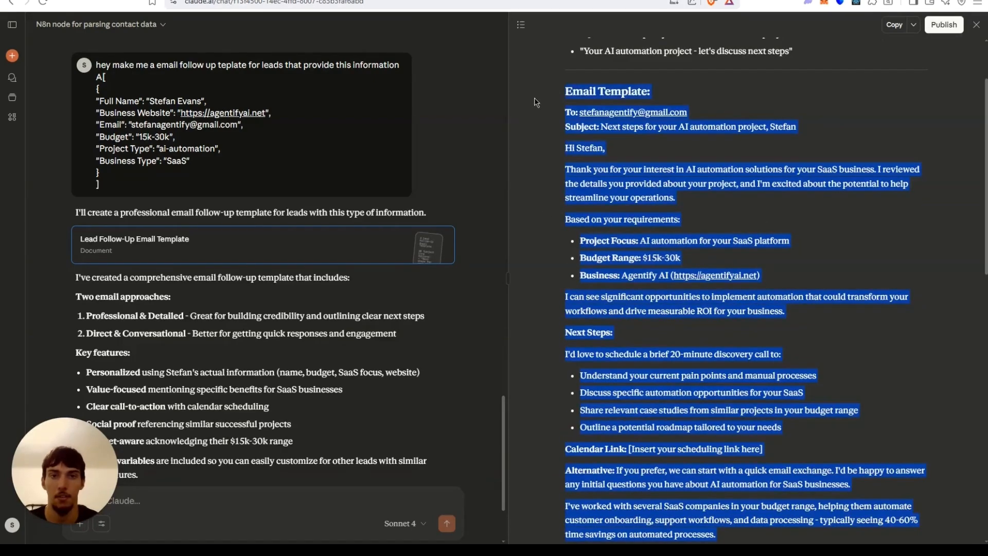
left_click_drag(561, 148, 684, 390)
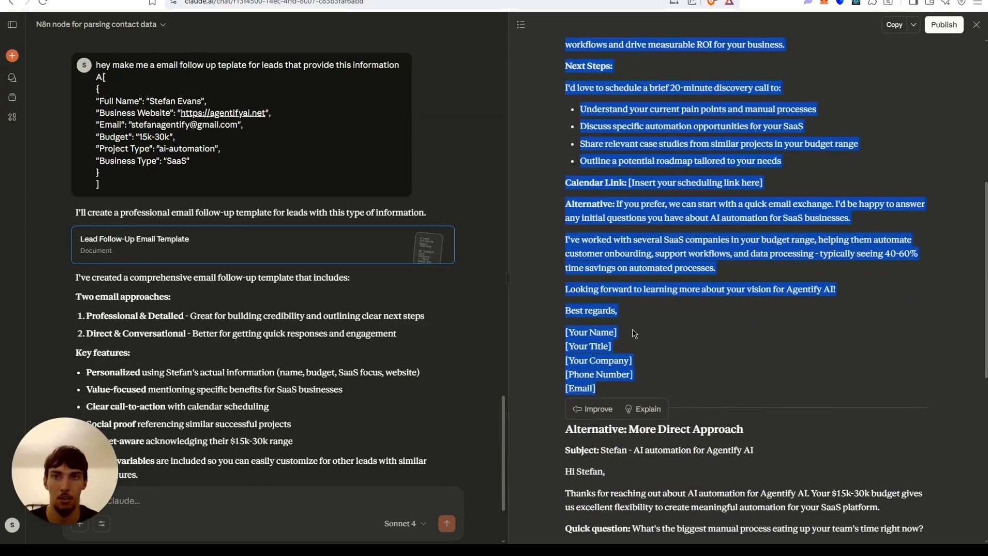
scroll(635, 333, "up", 5)
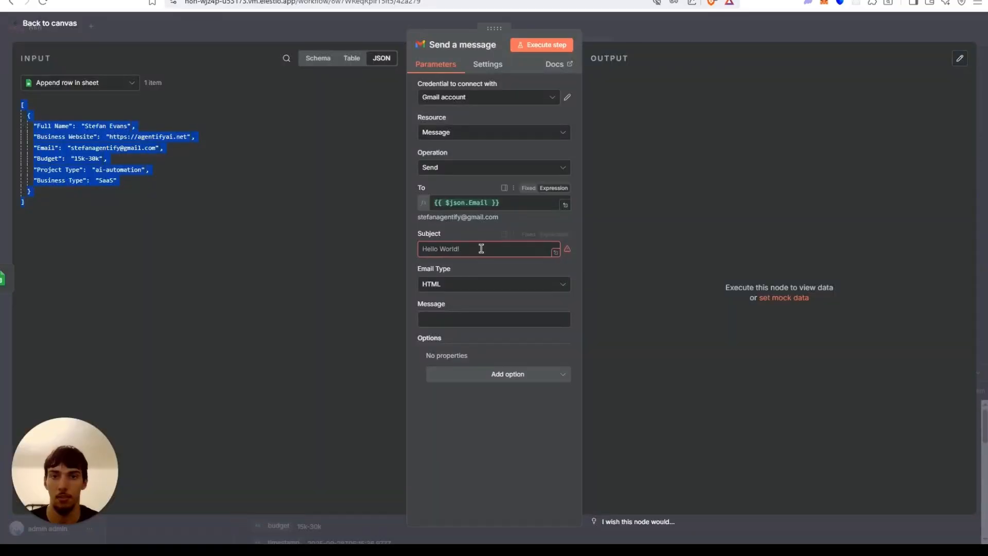
left_click(455, 315)
key("ctrl+v")
left_click(554, 305)
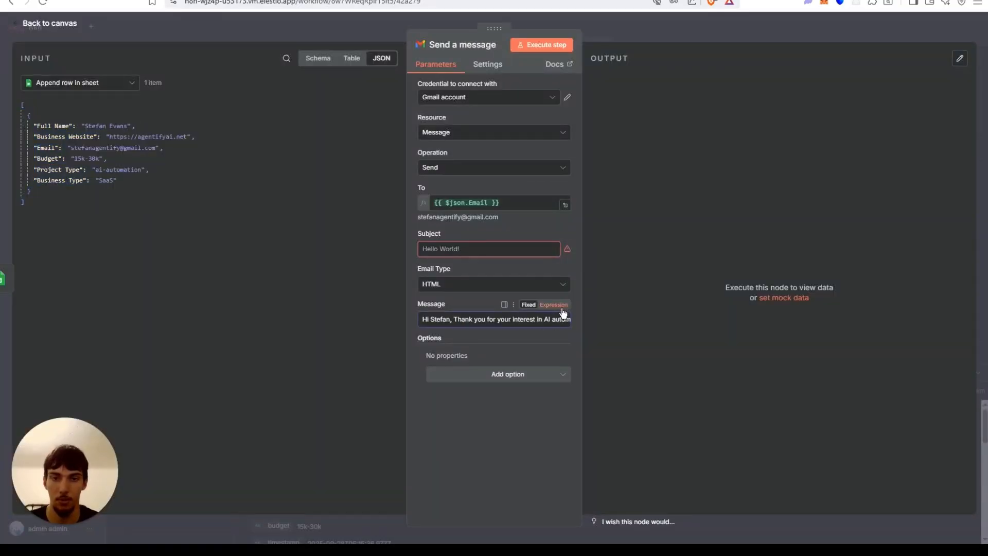
Open the message in the expression editor and add a line break after the greeting.
left_click(565, 366)
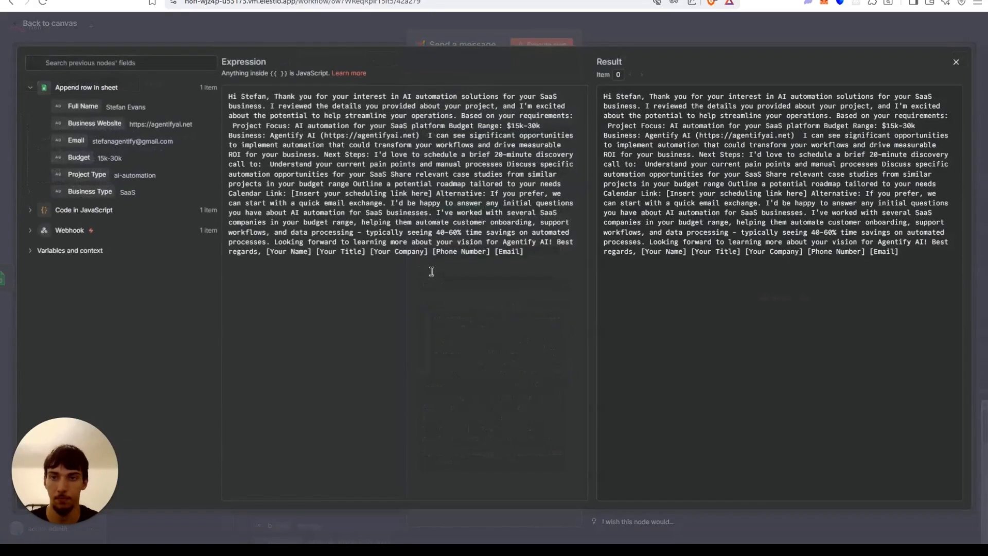
left_click(150, 23)
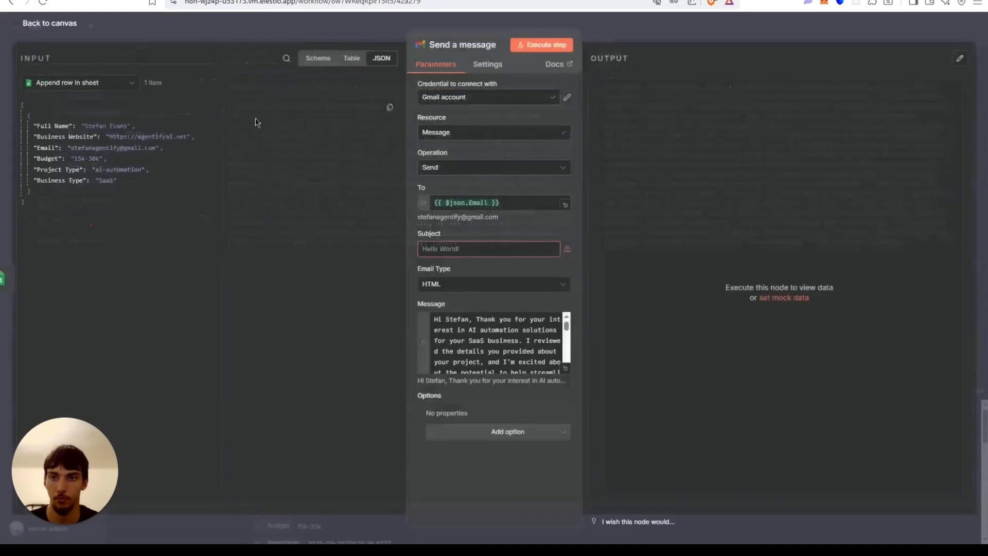
left_click(566, 368)
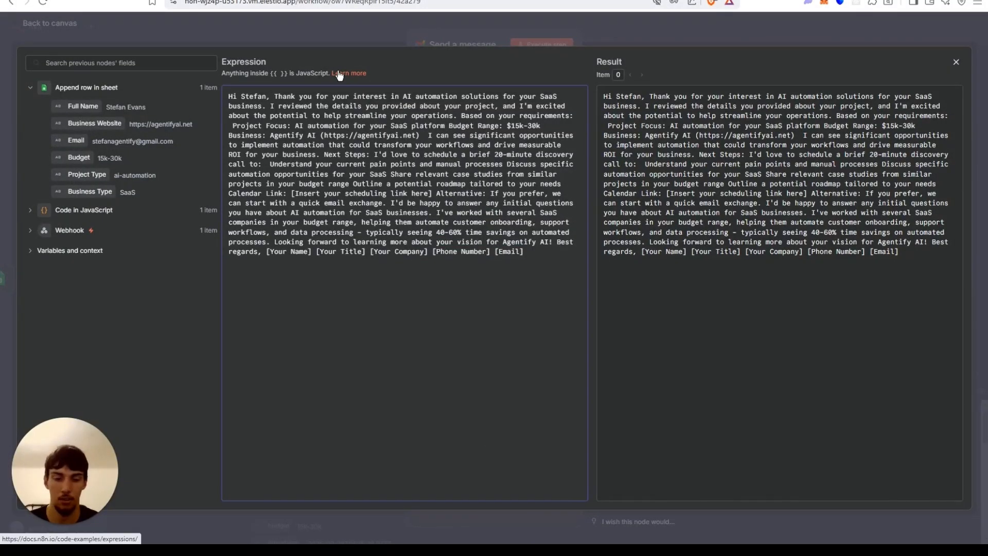
key("Return")
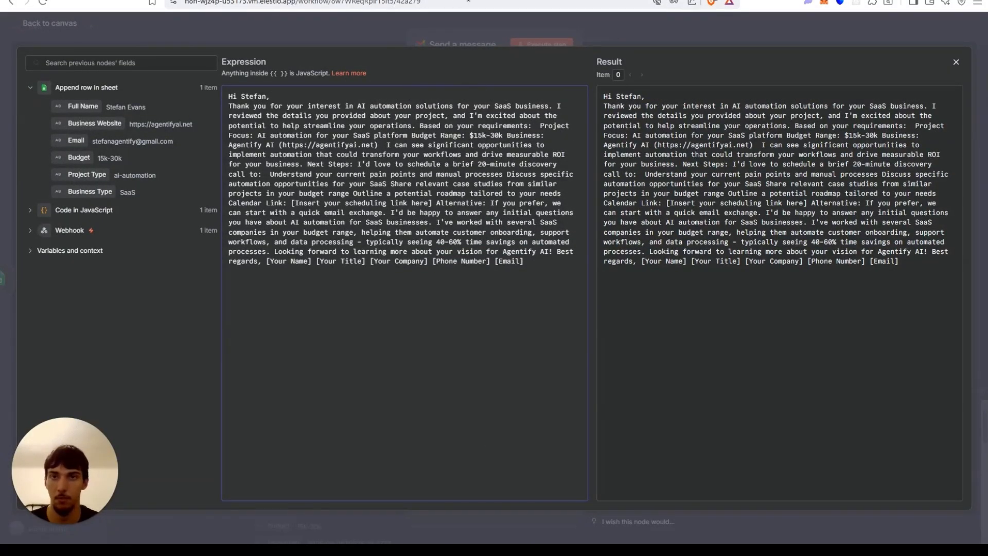
Copy the whole Lead Follow-Up Email Template document from Claude and replace the message expression with it.
left_click(468, 2)
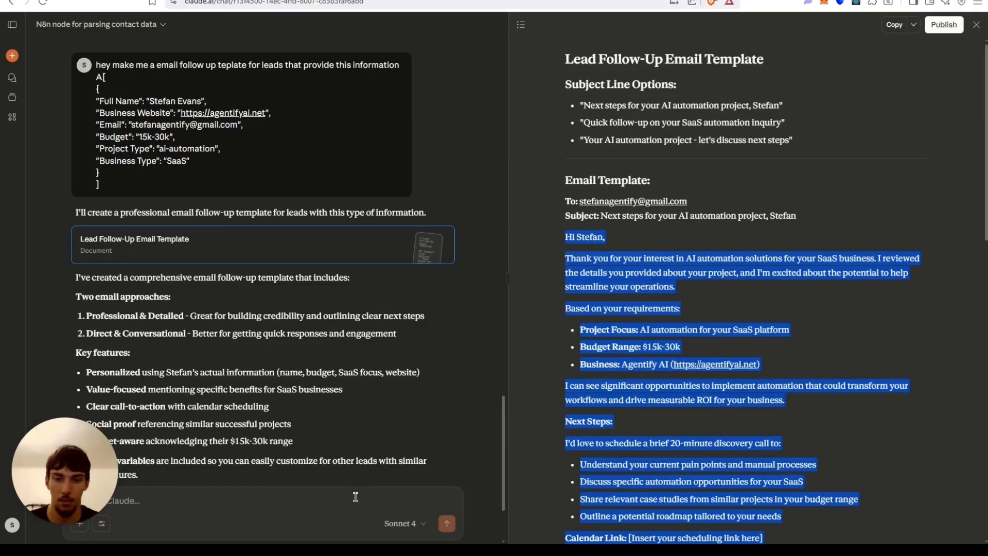
scroll(610, 401, "down", 3)
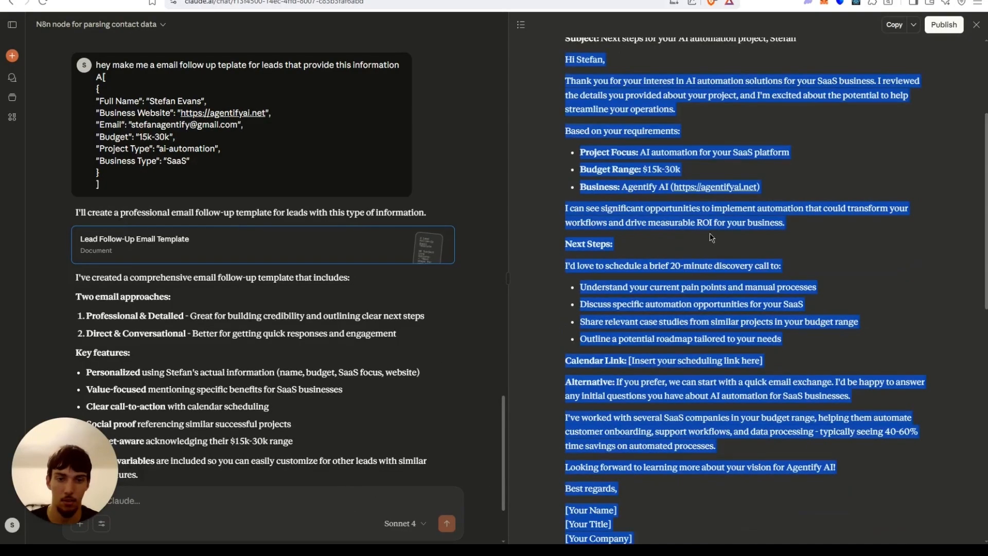
left_click(895, 25)
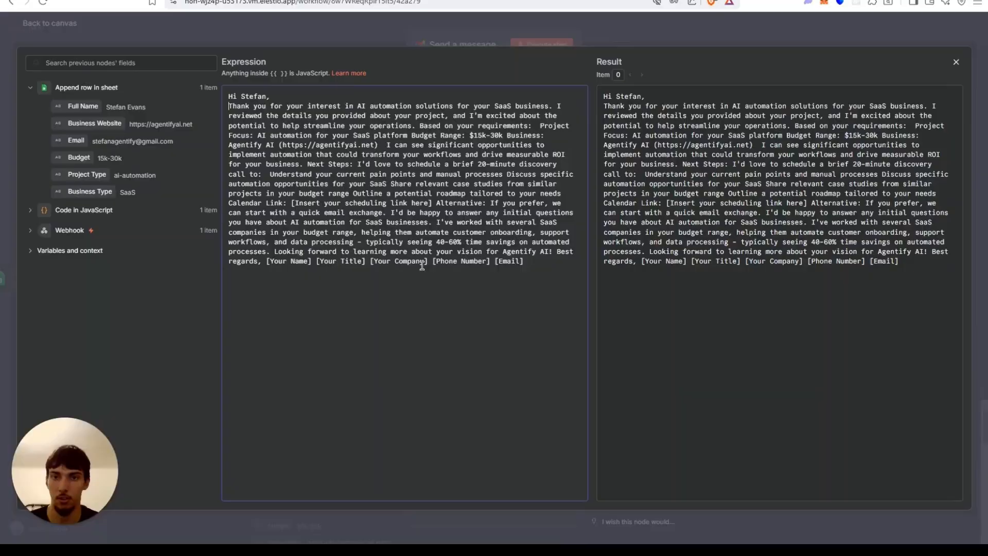
key("ctrl+a")
key("ctrl+v")
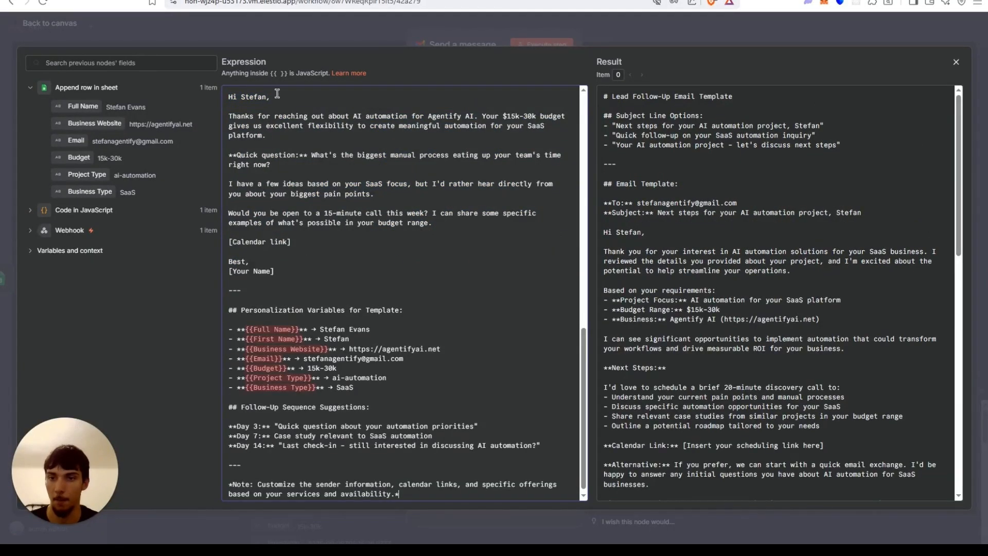
Delete the closing note, separators and personalization variables section from the end of the message expression.
scroll(309, 175, "down", 1)
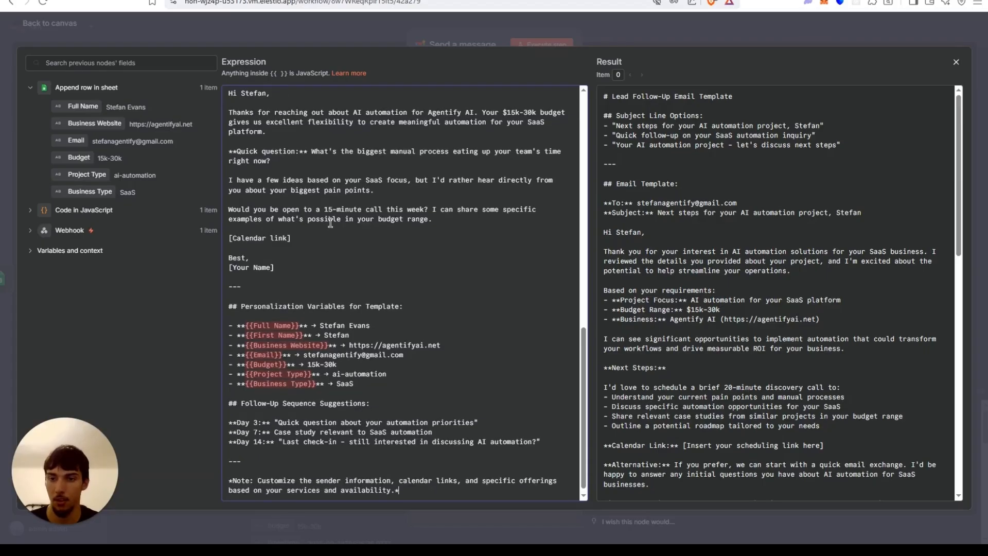
scroll(330, 222, "up", 5)
scroll(324, 225, "down", 5)
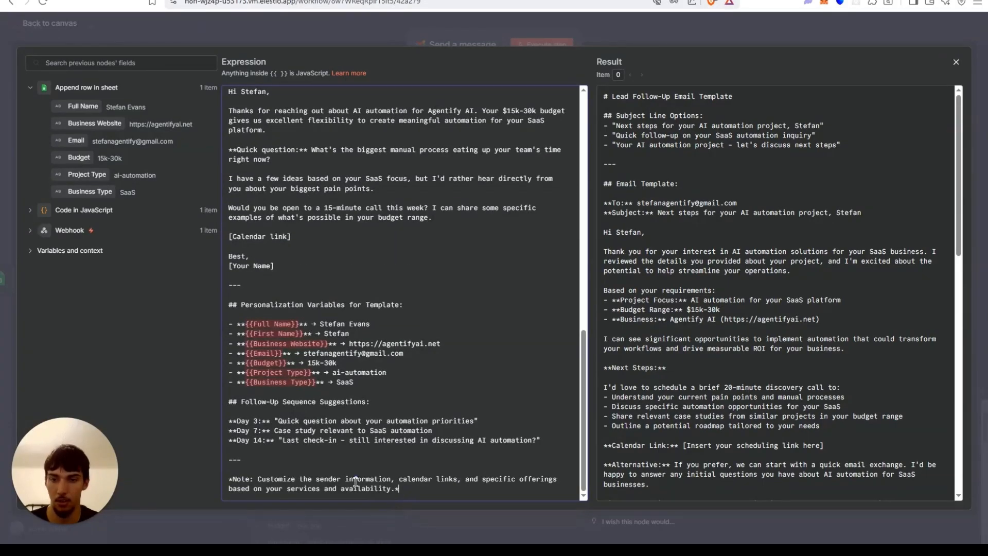
left_click(231, 463, "shift")
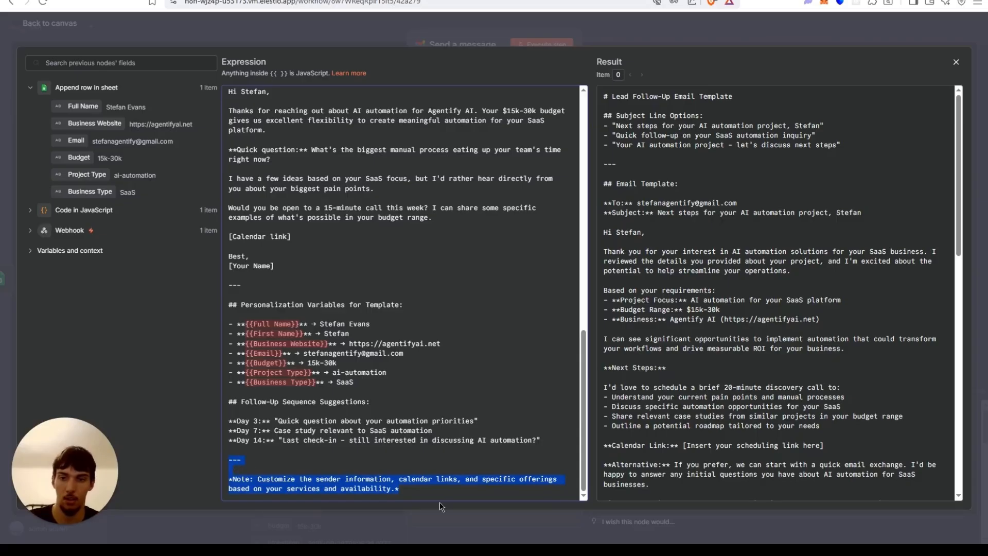
left_click(217, 405, "shift")
key("BackSpace")
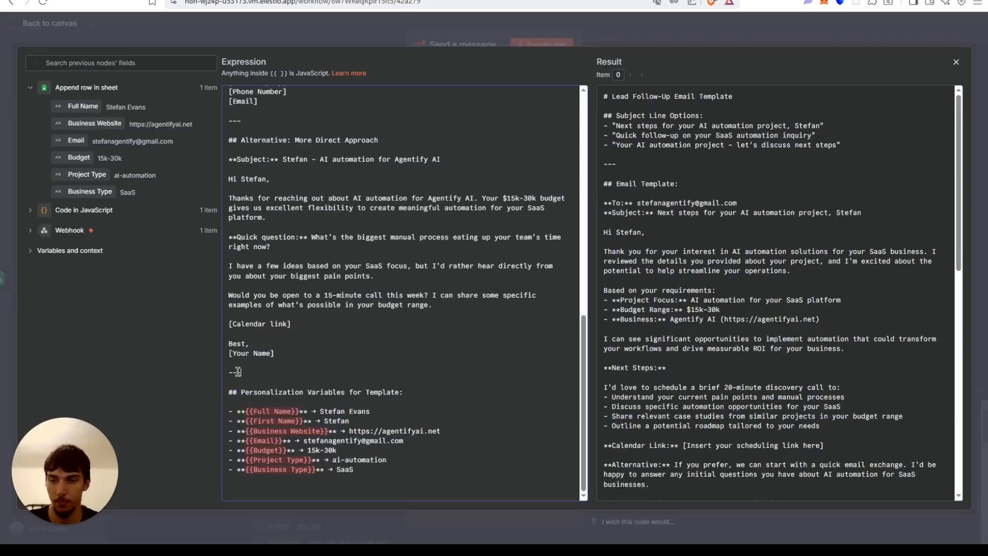
left_click_drag(240, 372, 223, 372)
key("BackSpace")
left_click_drag(374, 470, 215, 387)
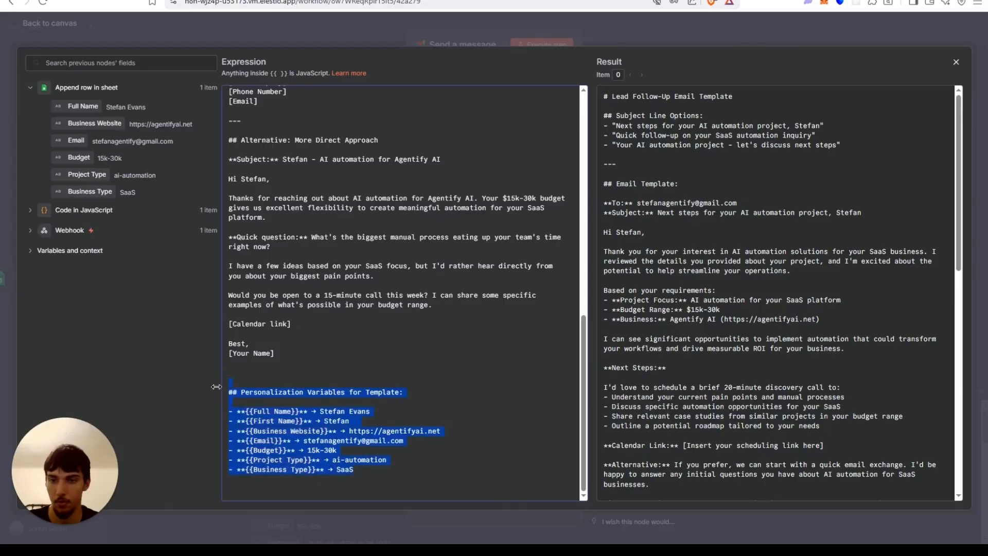
key("BackSpace")
Replace the alternative email's [Your Name] signature placeholder with the sender's name.
left_click(318, 441)
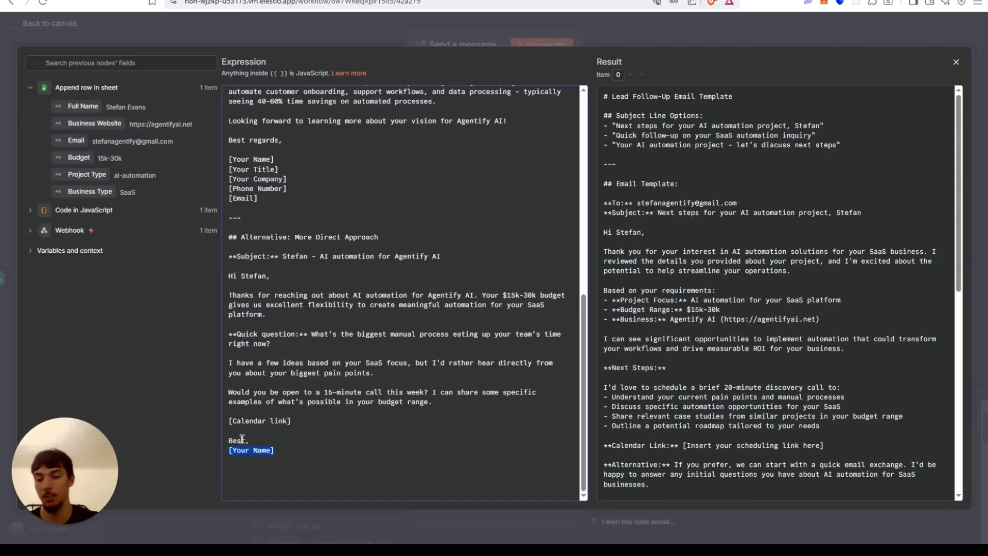
type("Stefan")
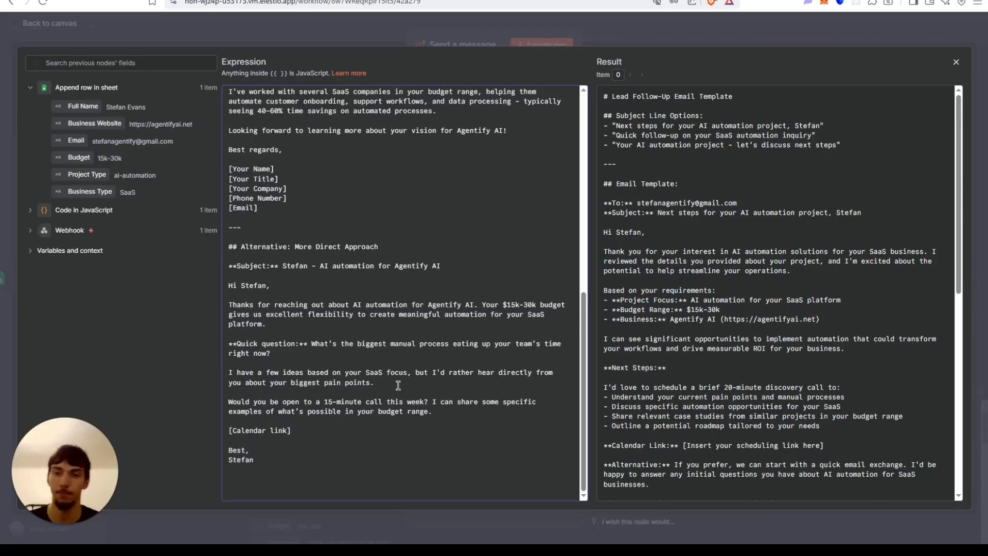
scroll(394, 359, "up", 4)
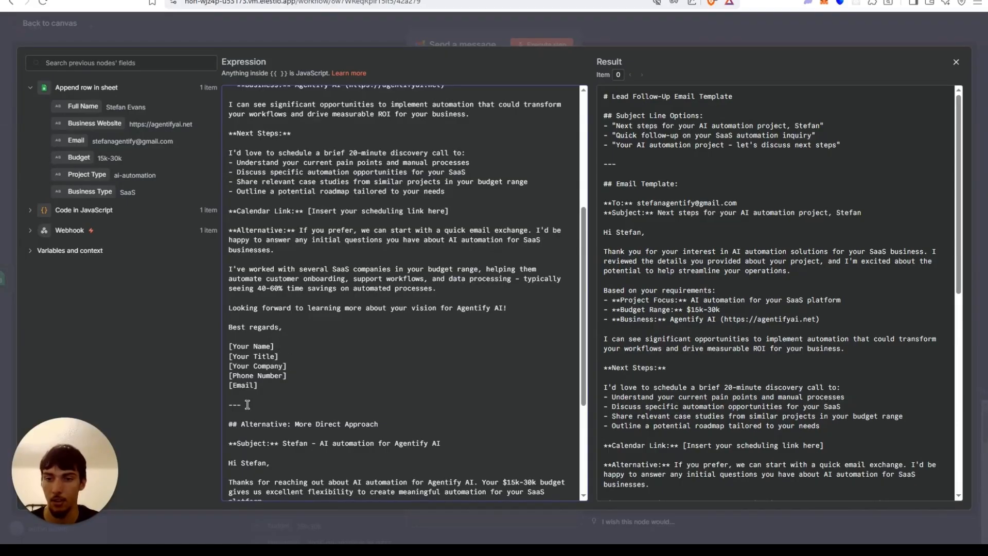
scroll(248, 405, "down", 4)
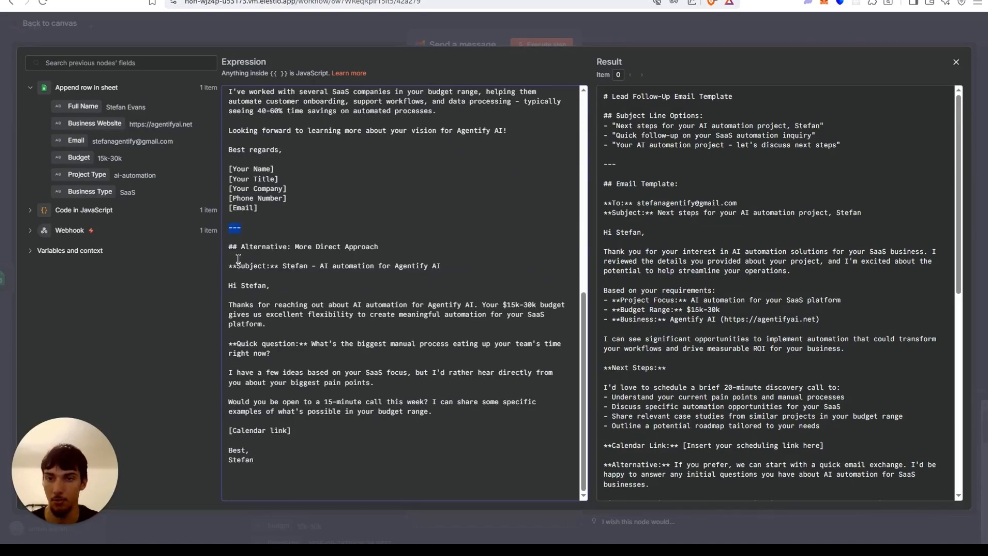
Delete the alternative direct-approach email section from the end of the message expression.
left_click_drag(228, 227, 291, 487)
key("BackSpace")
scroll(293, 467, "up", 3)
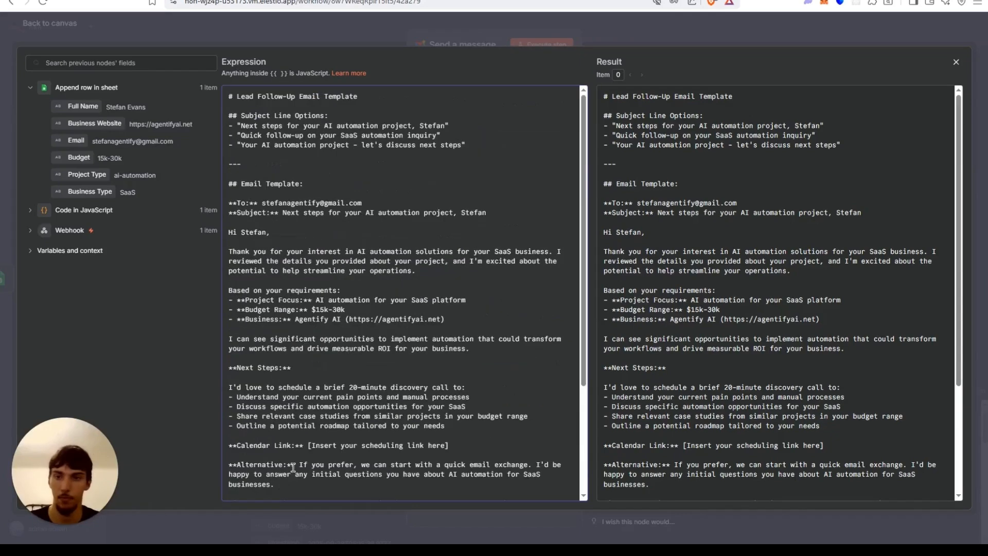
Delete the template title, subject line options and To/Subject lines from the start of the message expression.
scroll(289, 398, "down", 3)
scroll(298, 372, "up", 3)
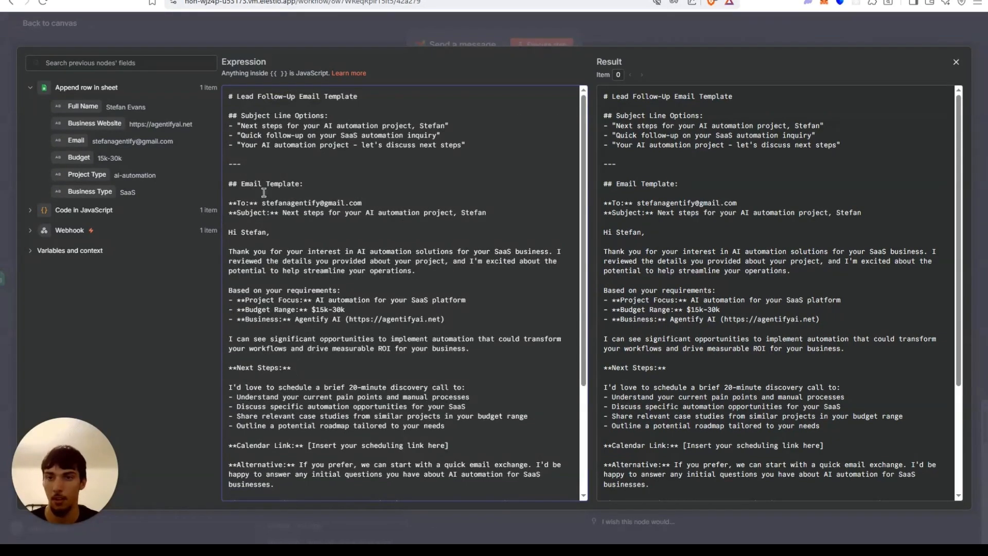
left_click(284, 213)
left_click_drag(487, 213, 234, 86)
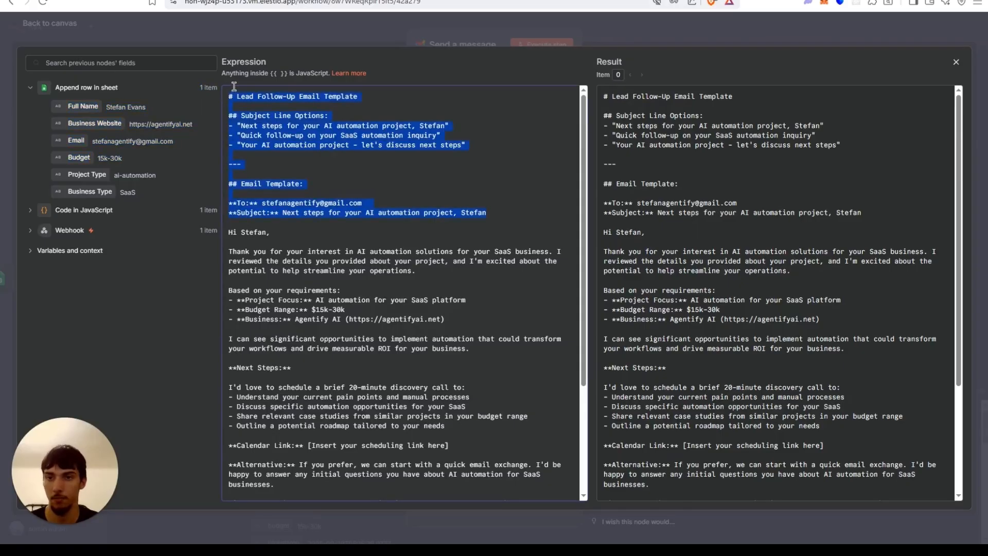
key("BackSpace")
scroll(369, 222, "down", 1)
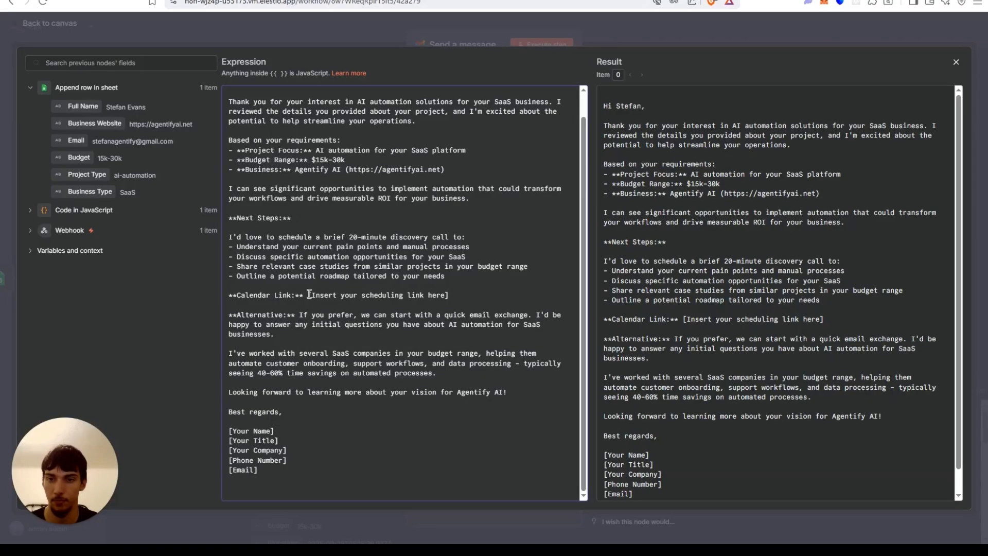
left_click_drag(309, 294, 446, 294)
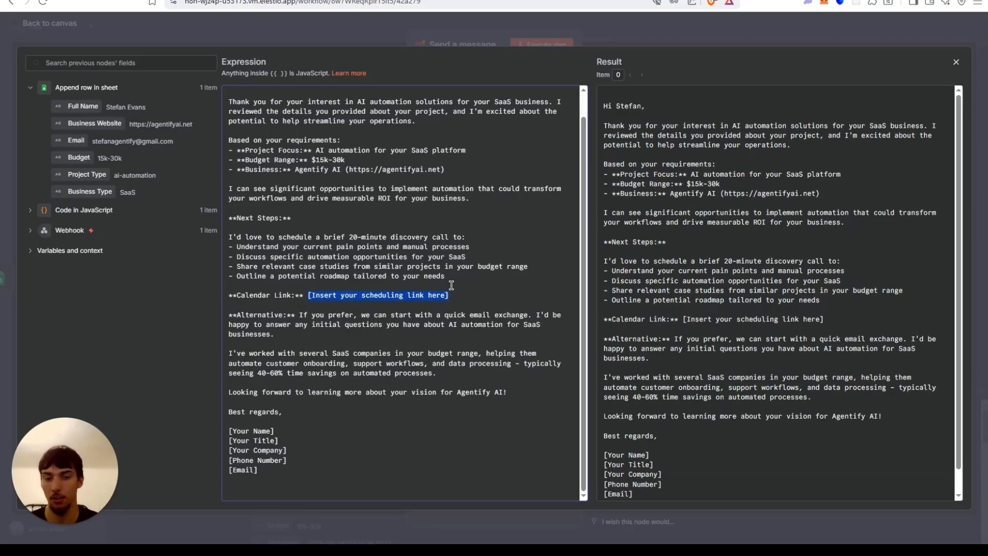
type("https")
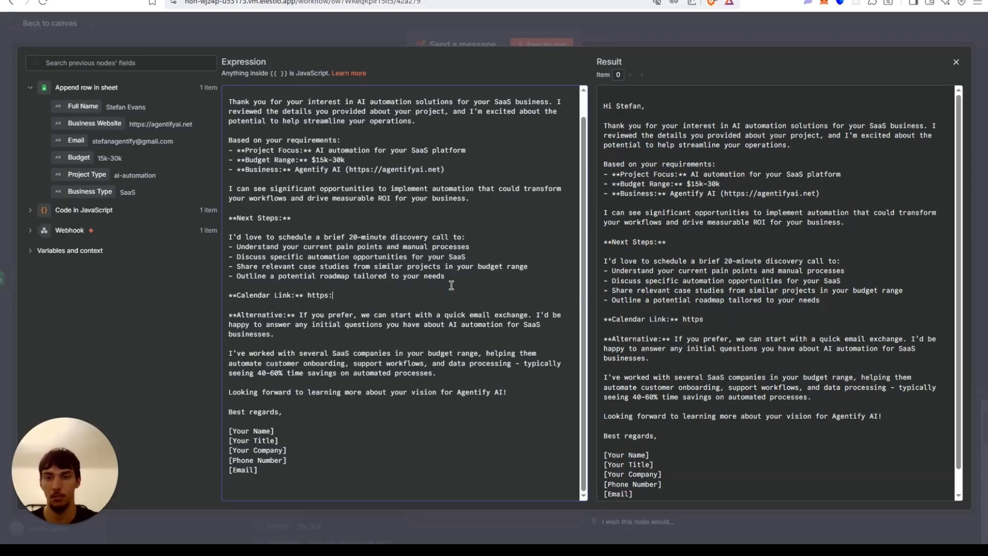
type("://calend")
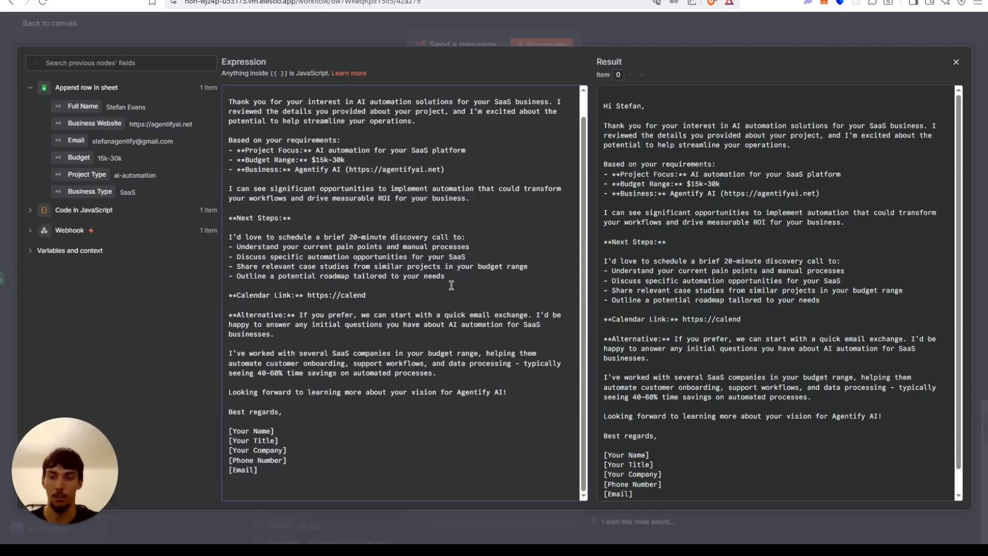
type("ly.com/test")
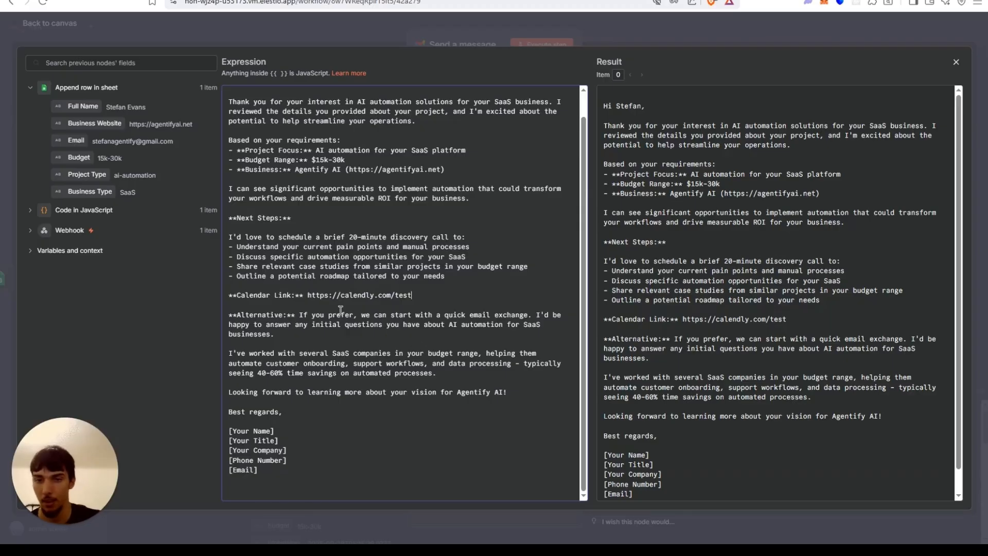
Replace the project focus's 'AI automation' and 'SaaS' text with the Project Type and Business Type fields.
scroll(242, 248, "up", 1)
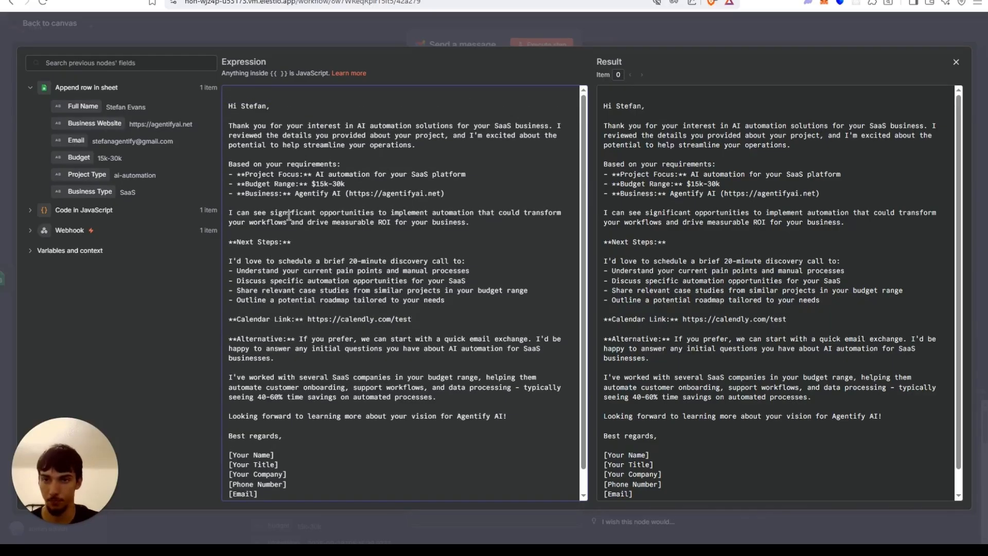
left_click_drag(398, 174, 458, 177)
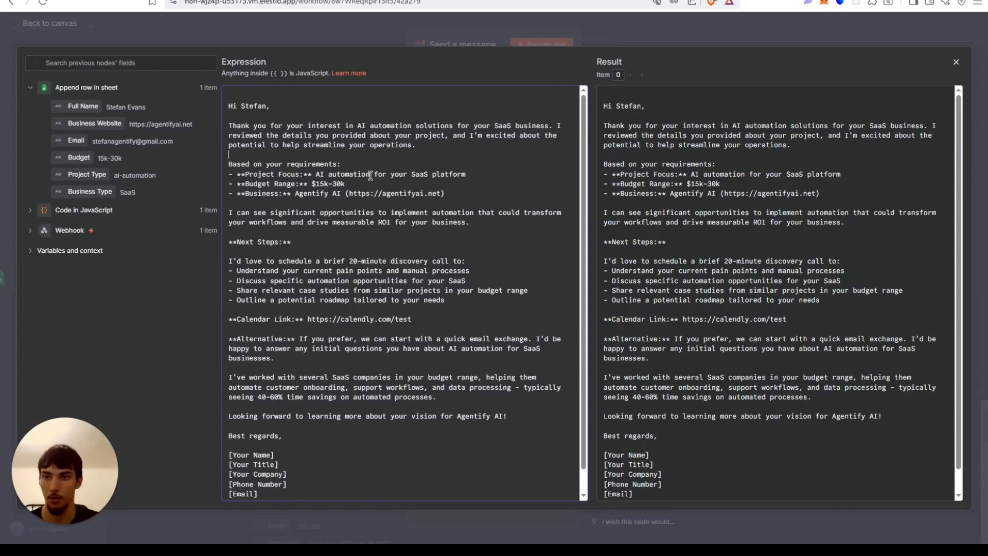
left_click_drag(371, 176, 311, 174)
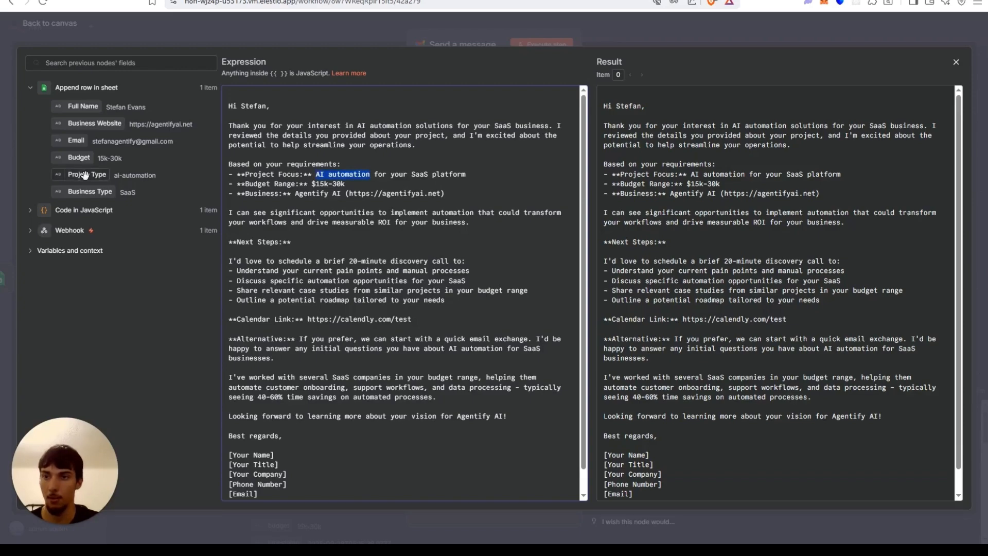
key("BackSpace")
left_click_drag(86, 172, 317, 175)
left_click_drag(535, 174, 478, 175)
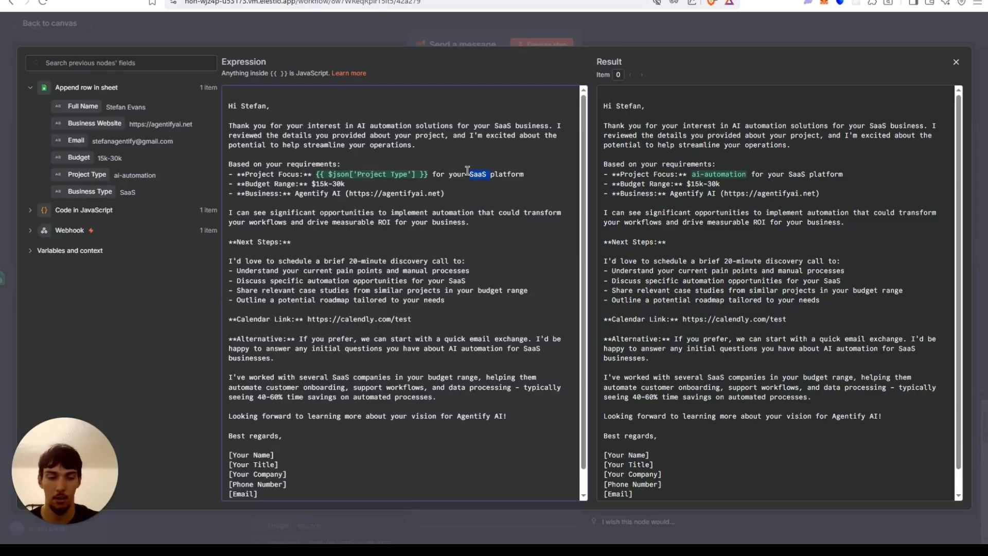
key("BackSpace")
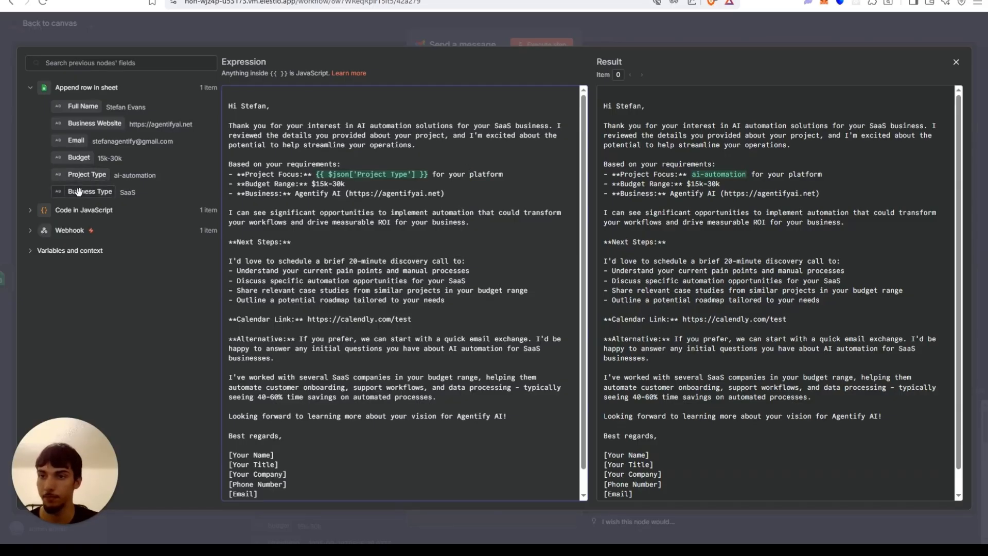
left_click_drag(78, 191, 470, 175)
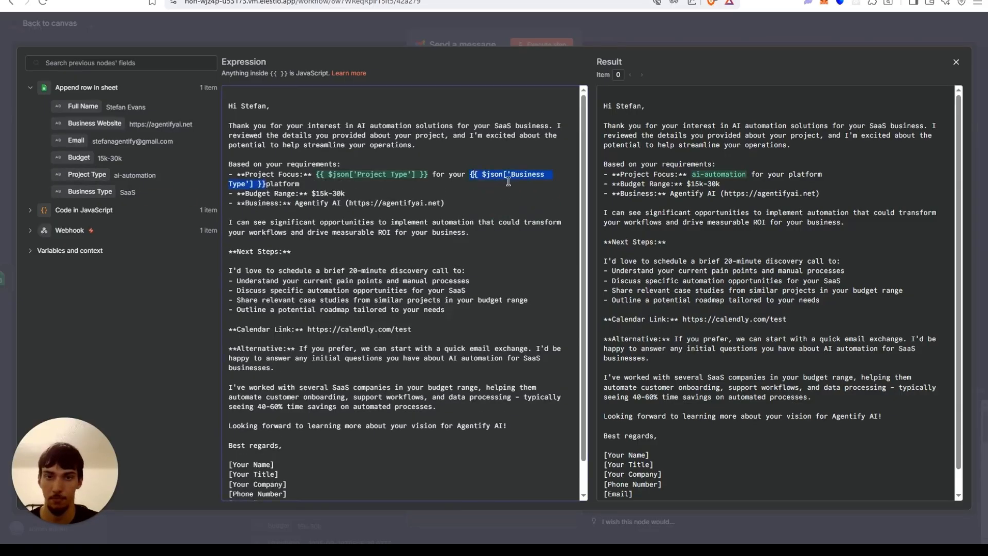
left_click(507, 178)
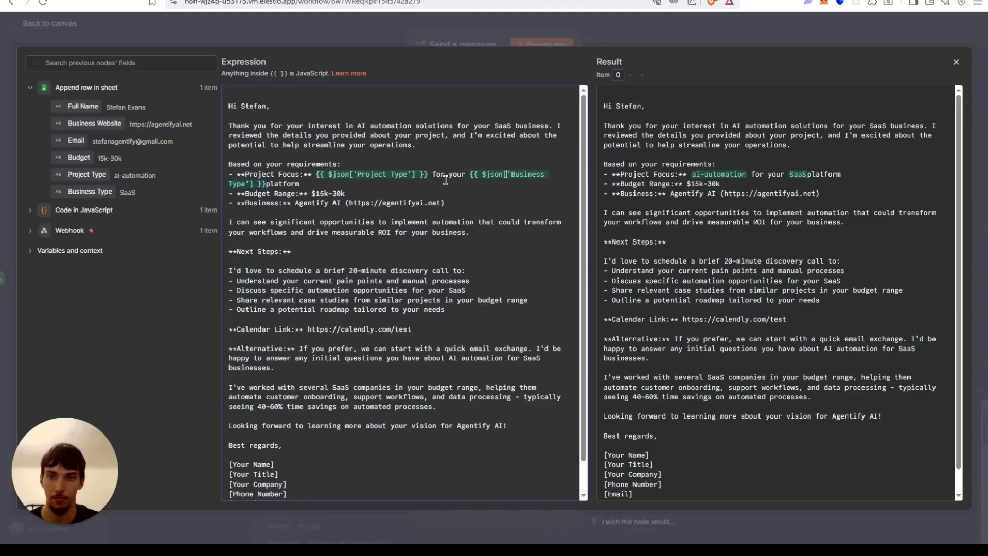
left_click(266, 184)
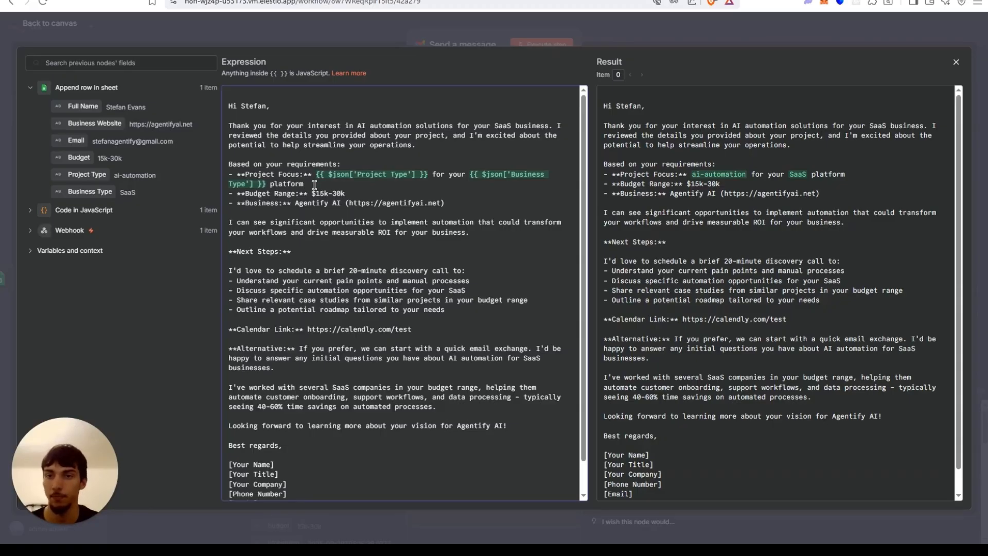
Replace the budget range and business values with the Budget and Business Website fields.
left_click_drag(354, 194, 311, 190)
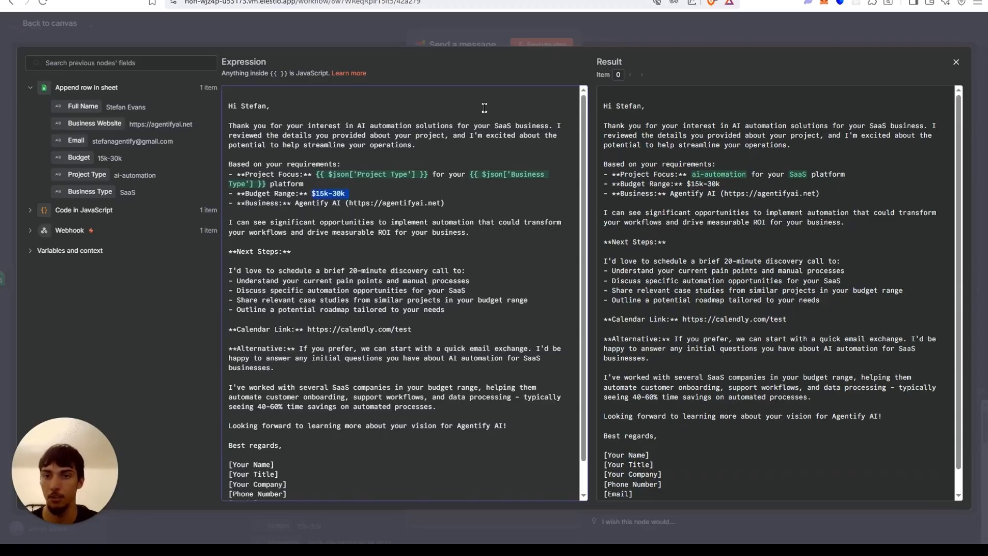
key("BackSpace")
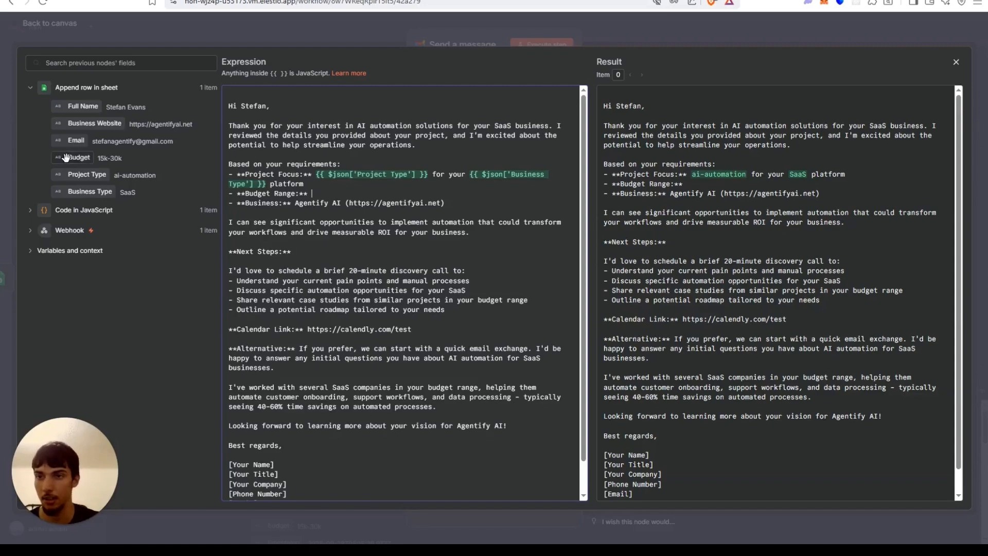
left_click_drag(65, 158, 309, 203)
left_click_drag(439, 203, 303, 203)
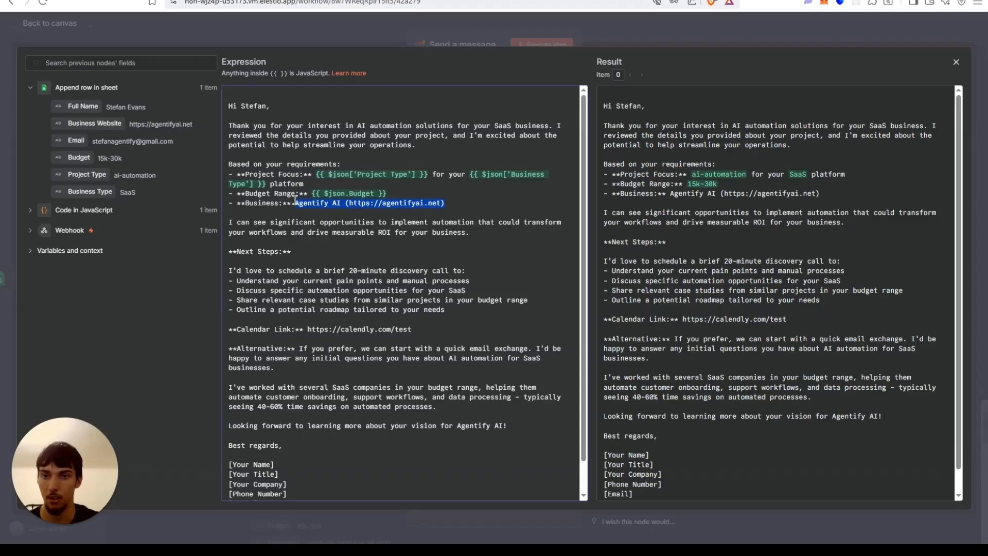
key("BackSpace")
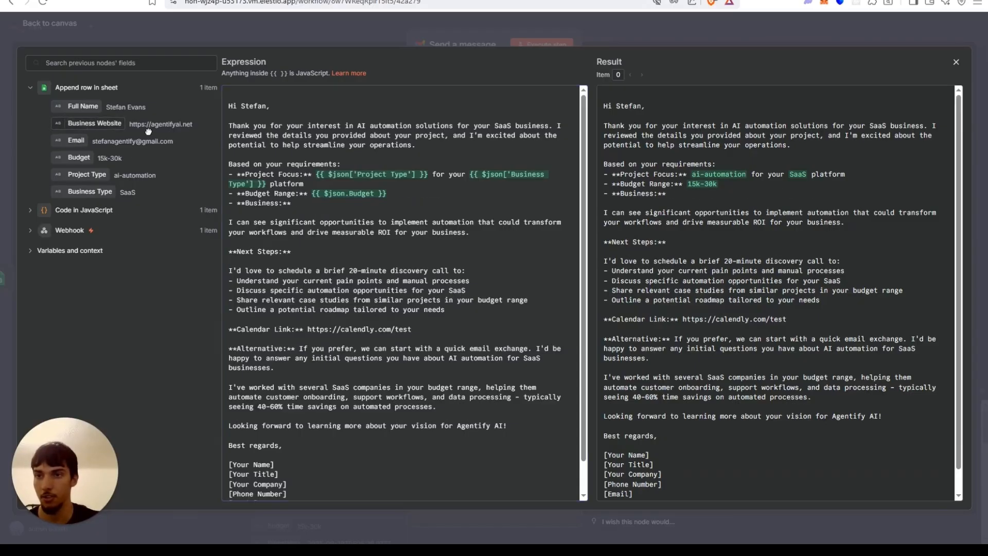
left_click_drag(92, 124, 331, 203)
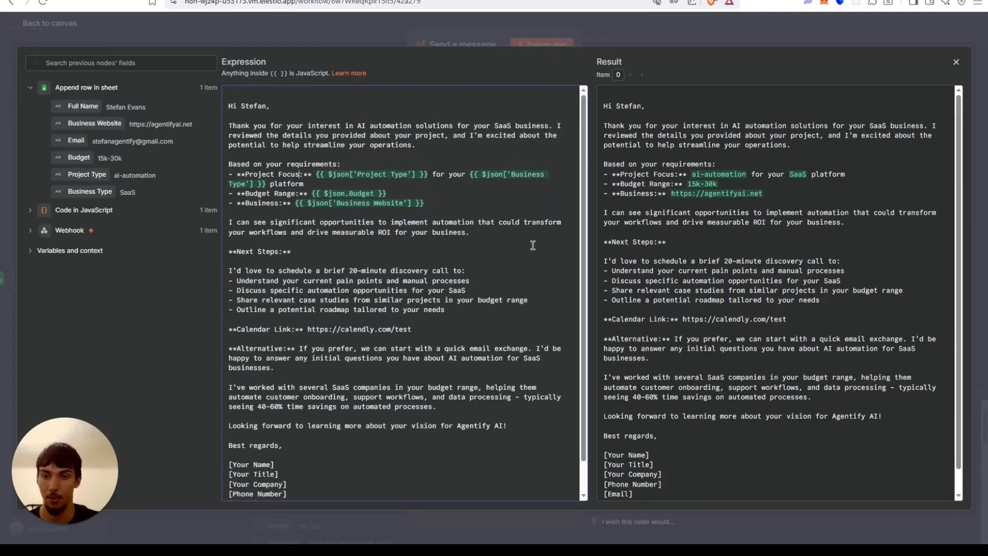
Fill the signature placeholders with the sender's name, the title Ceo and the company Agentify AI.
left_click_drag(383, 222, 551, 343)
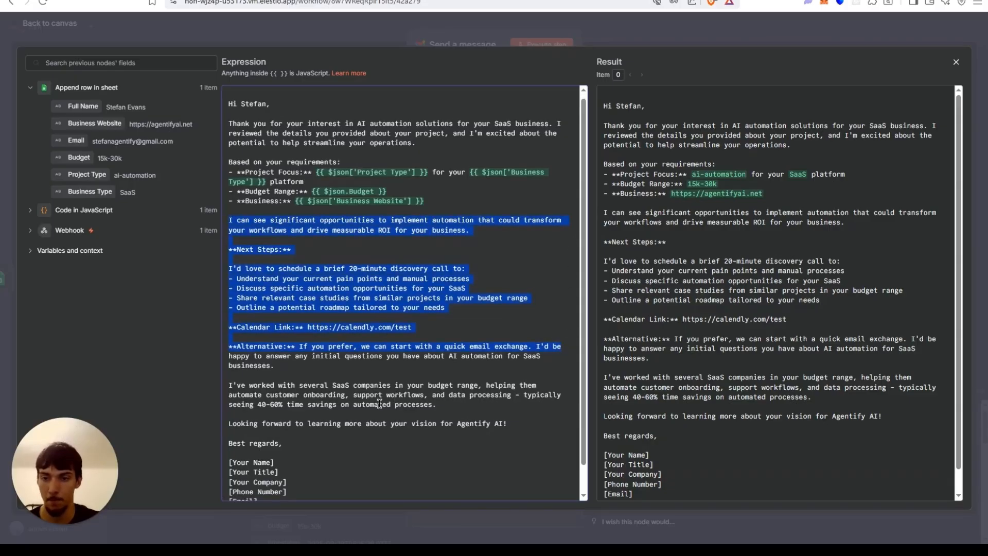
scroll(513, 359, "down", 1)
left_click_drag(276, 431, 227, 442)
type("Stefan")
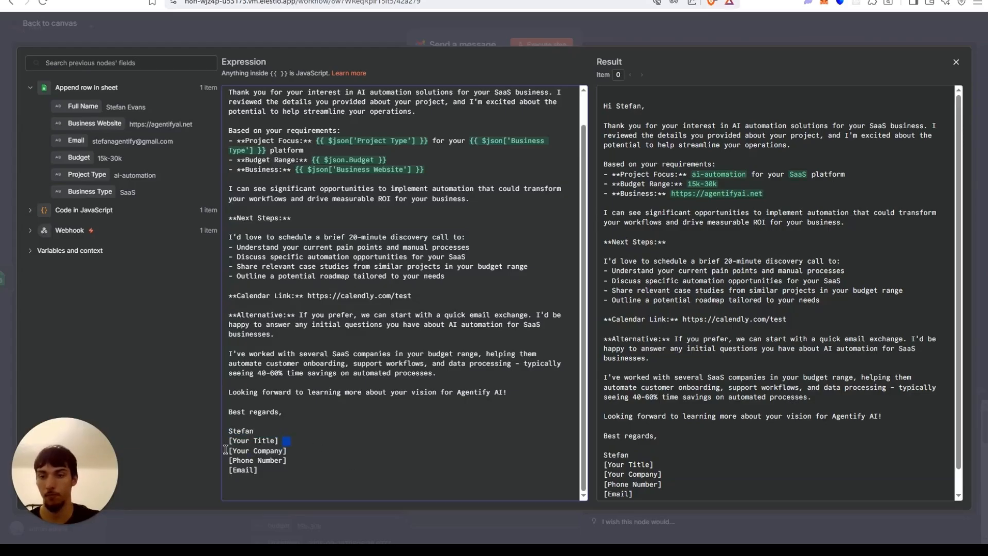
type("Ceo")
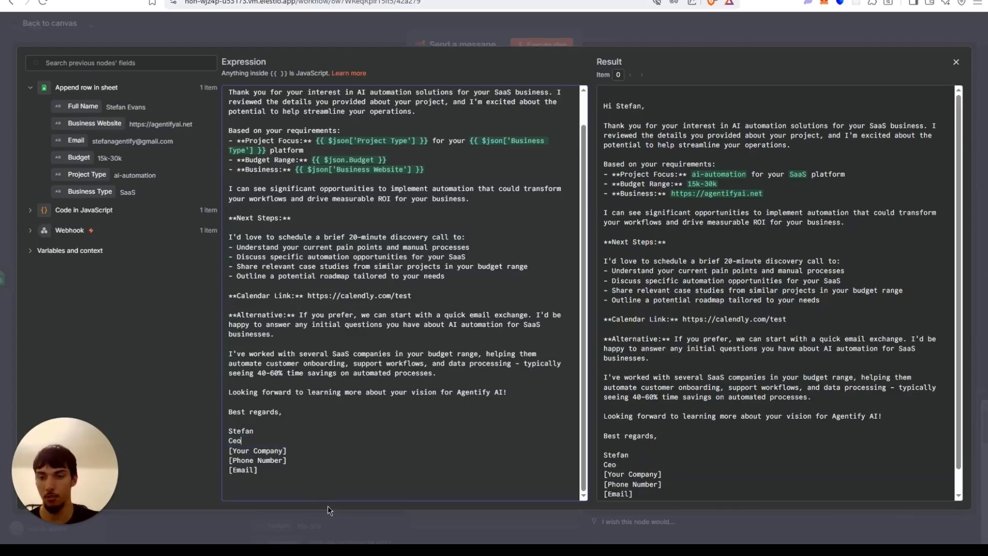
left_click_drag(290, 452, 228, 451)
type("Agentify AI")
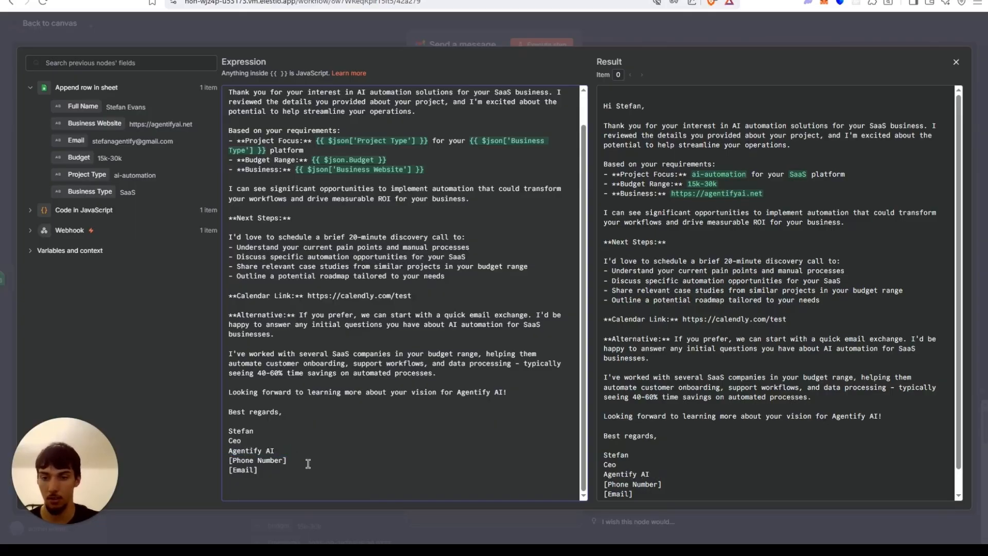
Delete the phone number and email placeholders from the signature and close the expression editor.
left_click_drag(307, 461, 230, 460)
key("BackSpace")
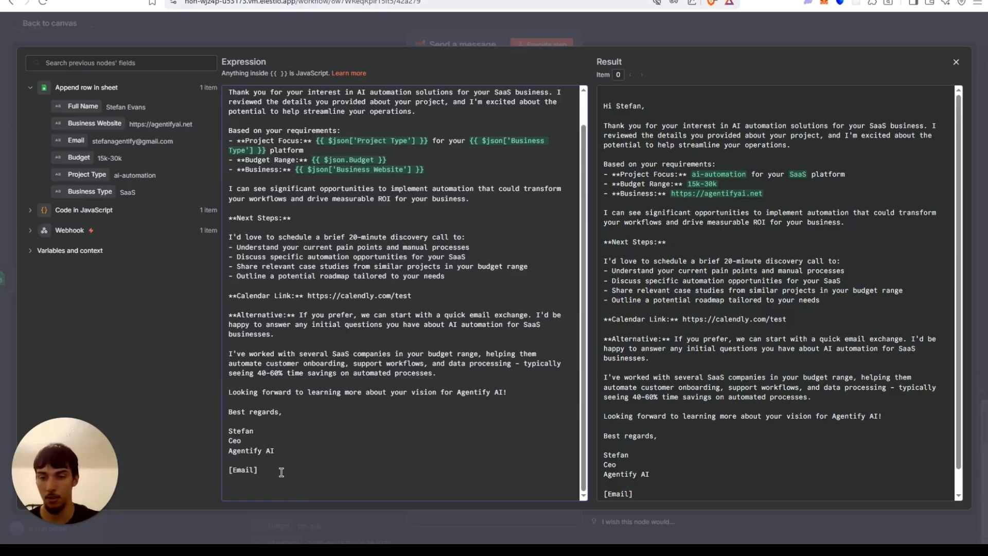
key("BackSpace")
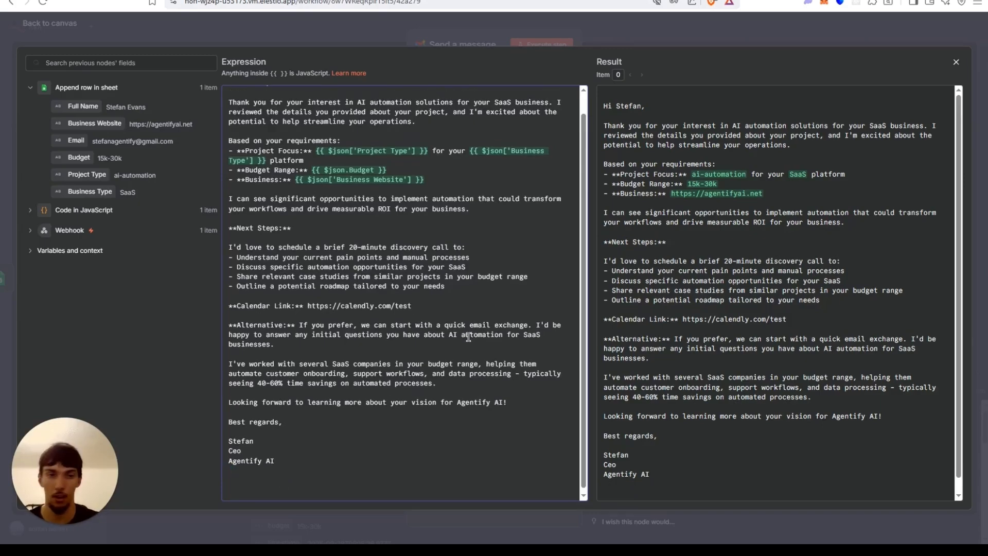
left_click(312, 25)
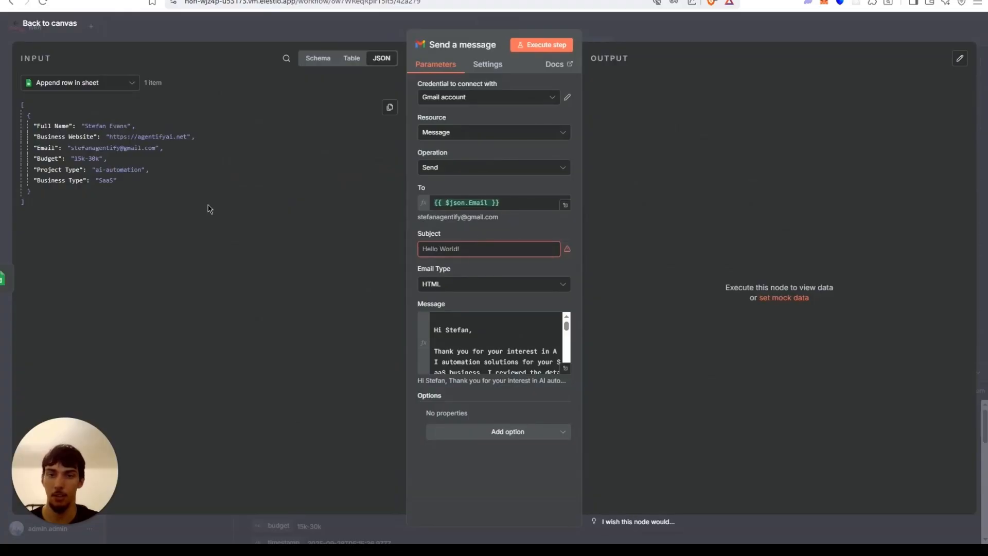
Copy the suggested email subject line from Claude and paste it into the Gmail node's Subject field.
key("ctrl+Tab")
key("ctrl+Tab")
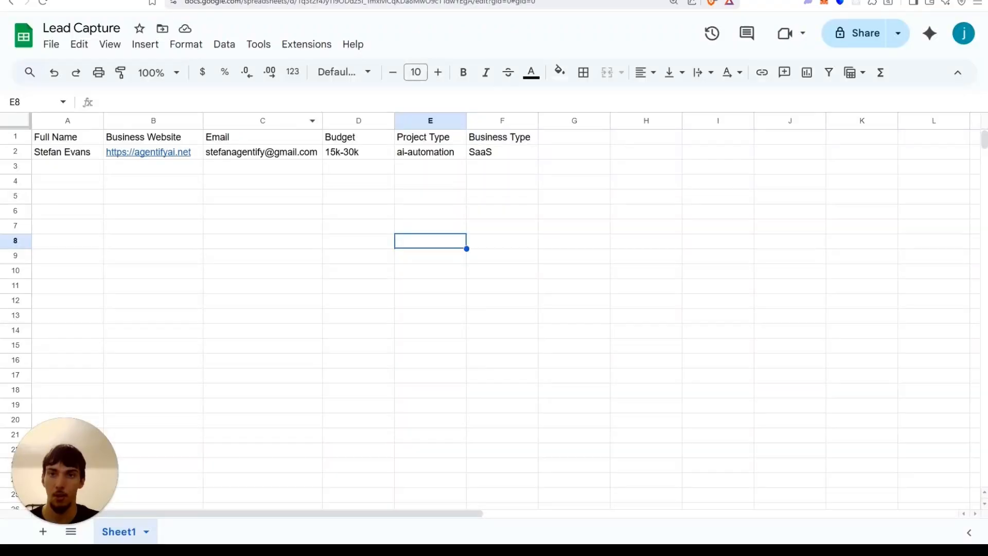
scroll(740, 137, "up", 4)
left_click(710, 192)
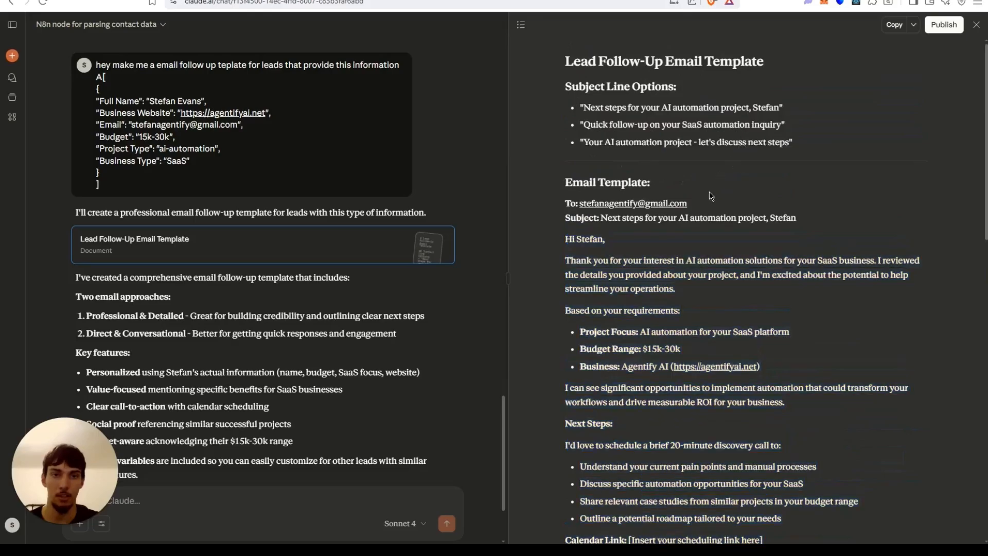
left_click_drag(792, 216, 605, 219)
key("ctrl+c")
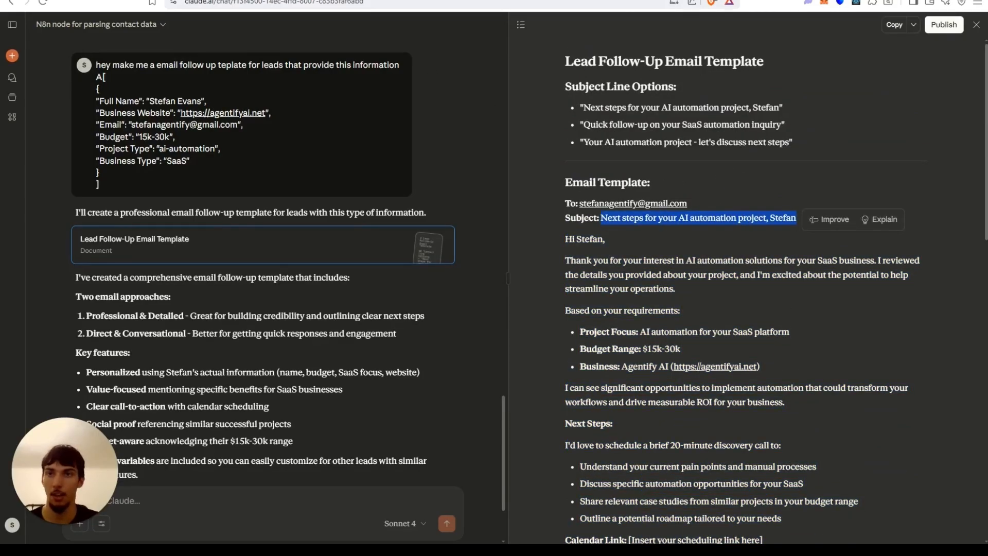
key("ctrl+Tab")
left_click(517, 248)
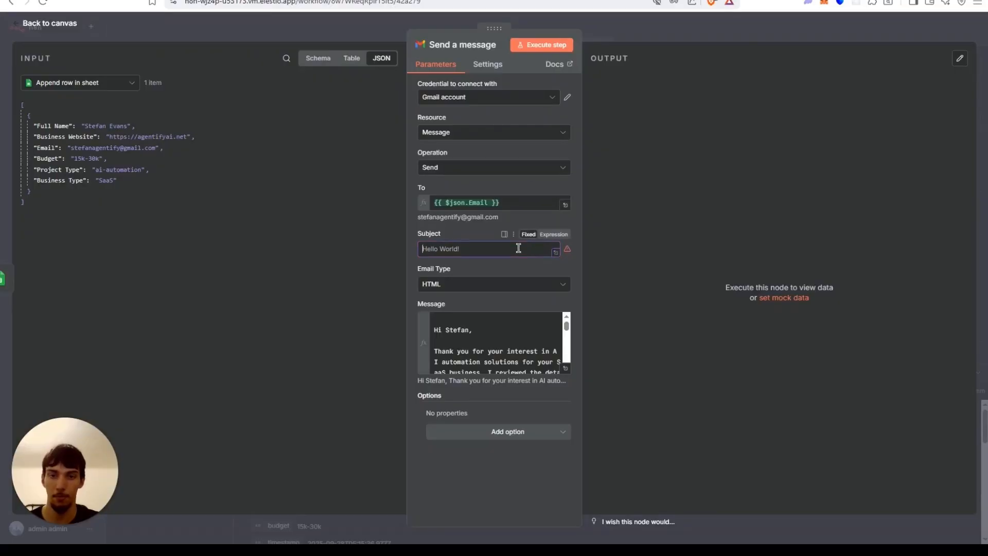
key("ctrl+v")
Turn the subject into an expression and replace its 'AI automation' text with the Project Type field.
left_click(554, 234)
left_click(564, 262)
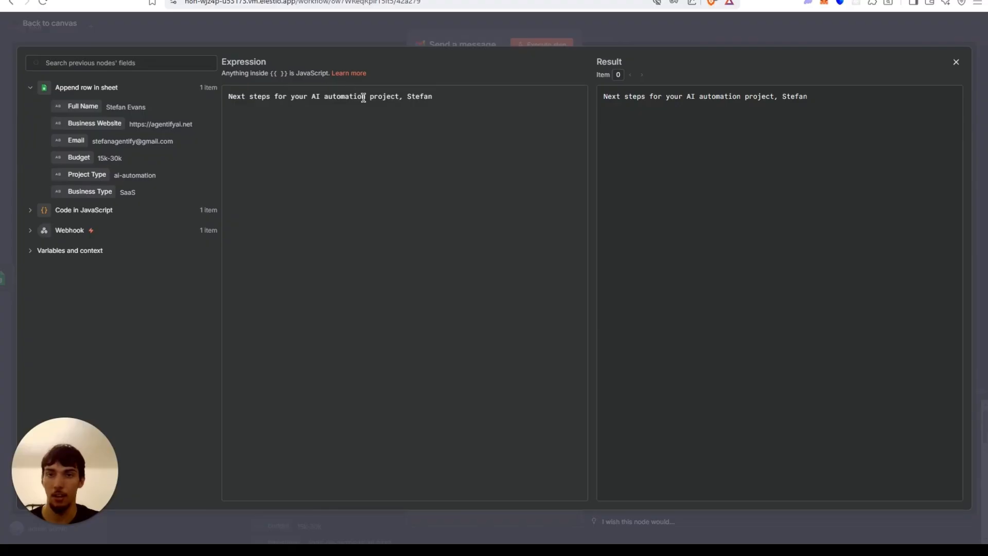
left_click_drag(365, 96, 315, 96)
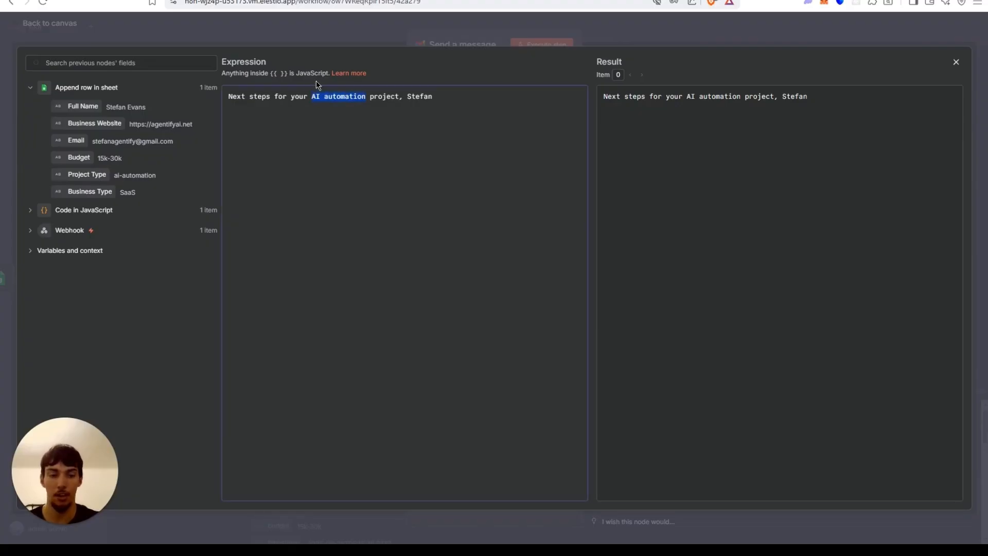
key("BackSpace")
left_click_drag(87, 176, 315, 97)
left_click(309, 32)
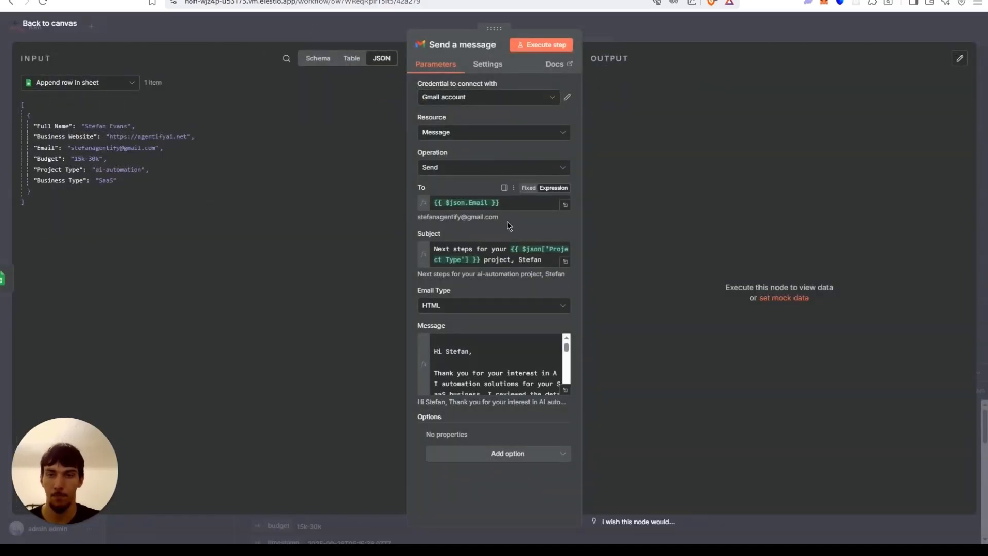
Try to send the test email by reselecting the Gmail credential, reopening the Send a message node and executing it.
left_click(472, 97)
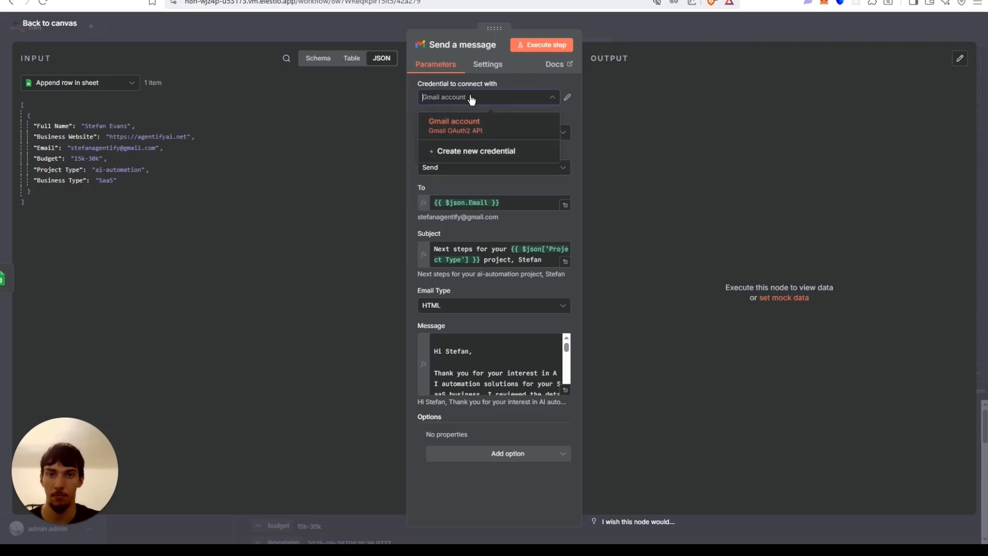
left_click(455, 85)
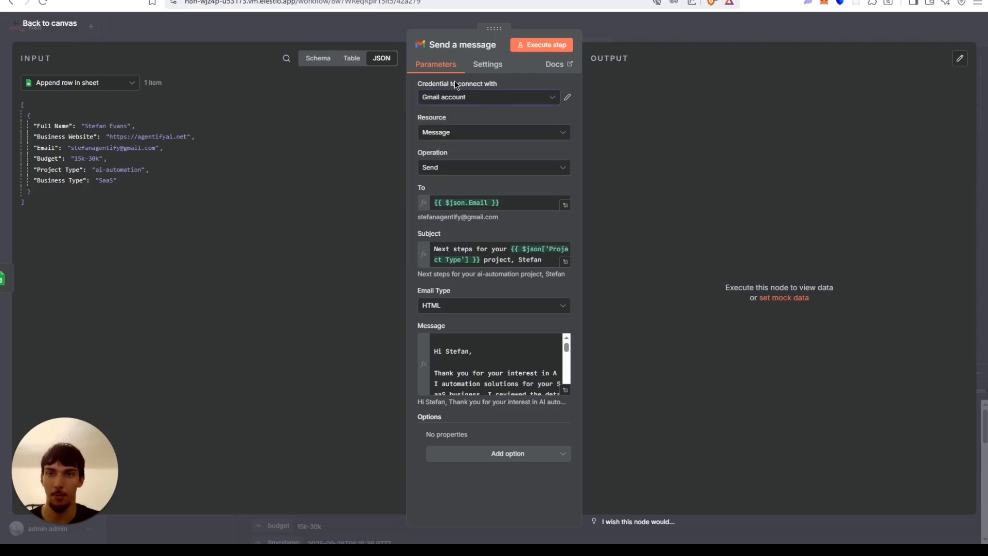
left_click(353, 29)
scroll(632, 132, "down", 3)
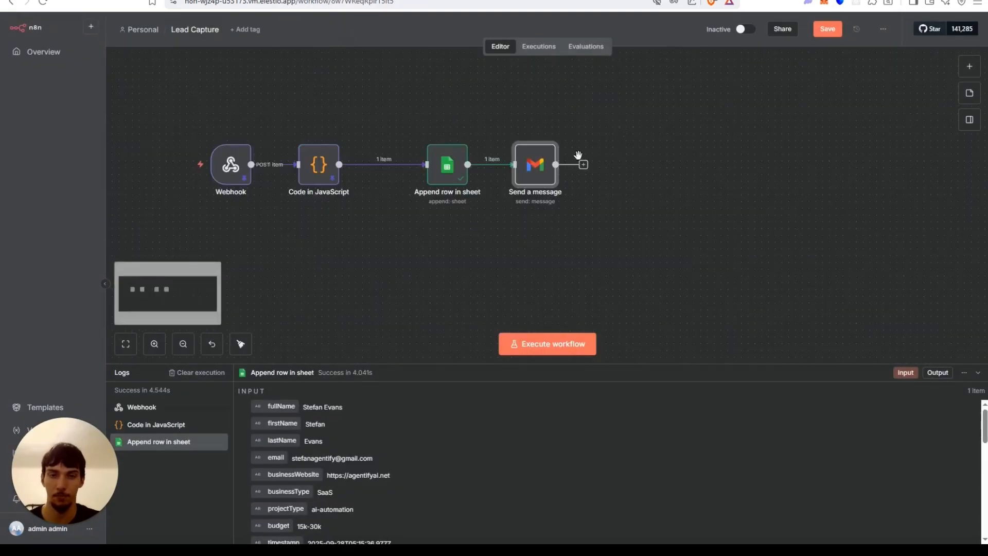
double_click(532, 175)
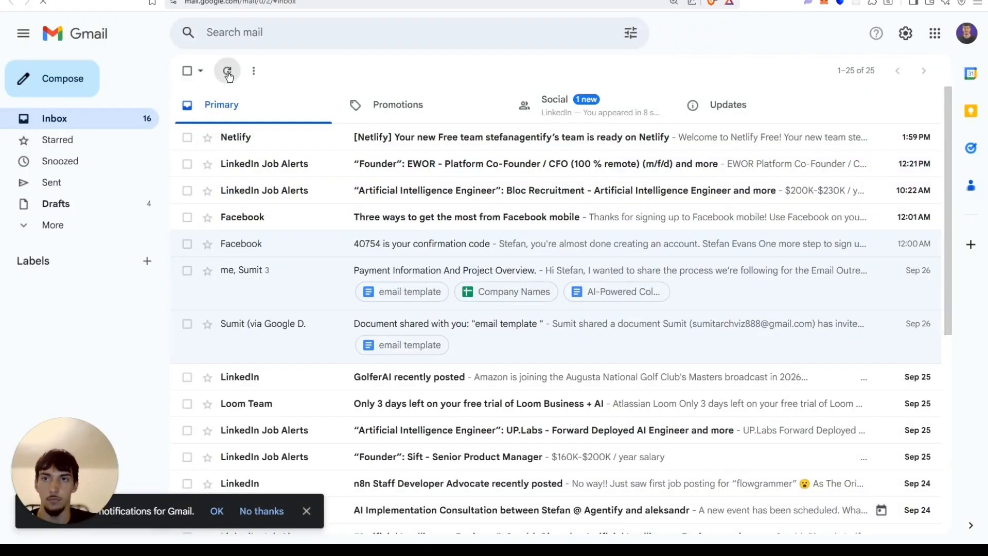
left_click(227, 71)
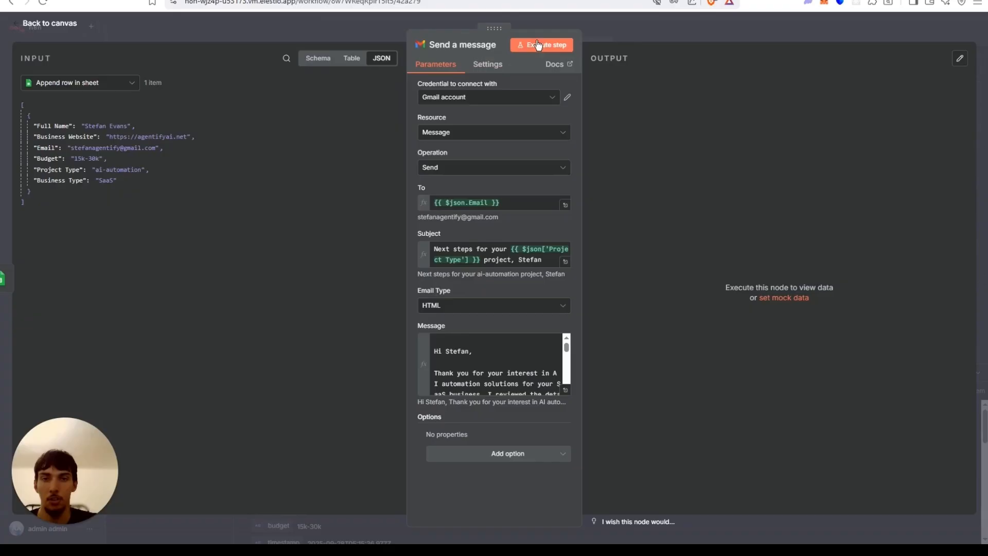
left_click(544, 45)
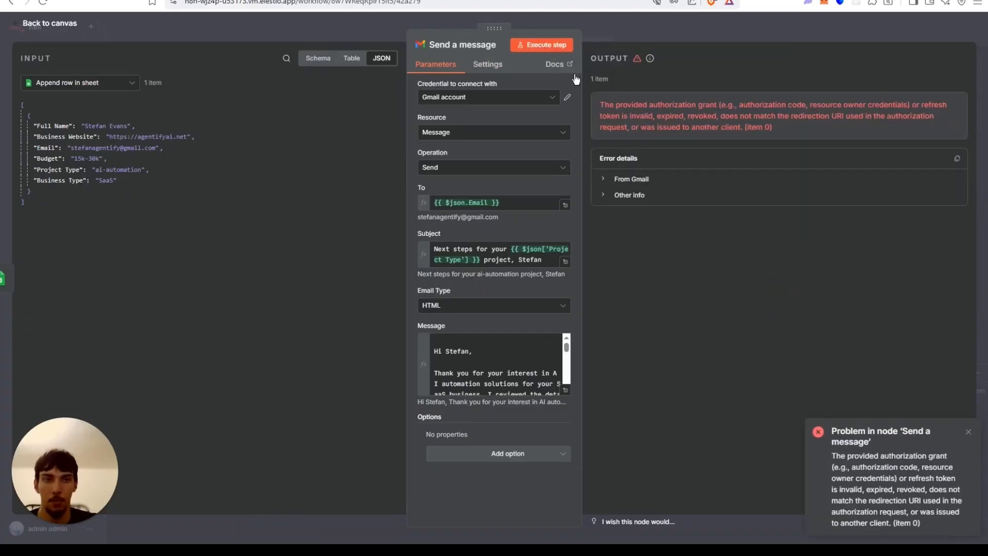
Reconnect the Gmail credential by signing in with Google, choosing the account and granting the requested access.
left_click(512, 100)
left_click(569, 98)
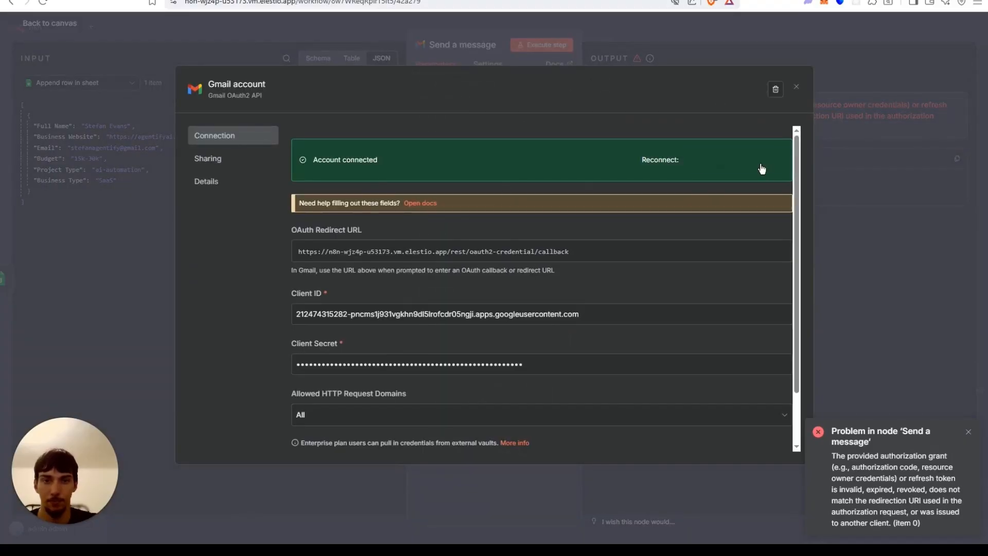
left_click(761, 169)
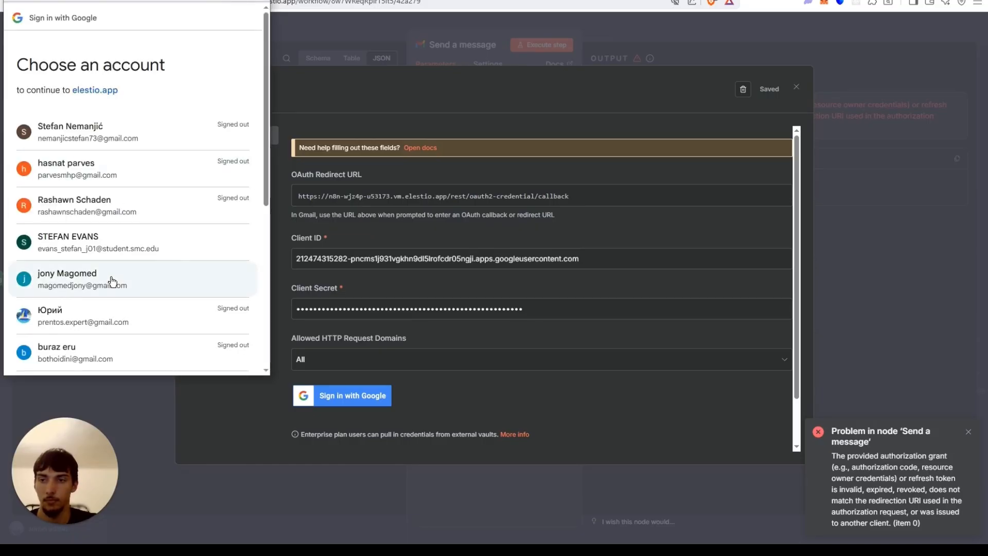
left_click(103, 284)
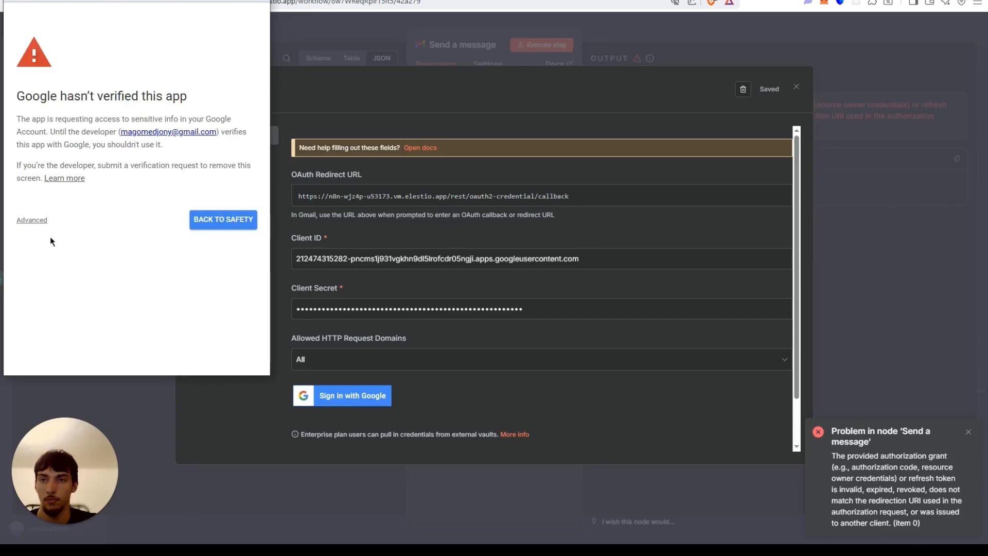
left_click(31, 220)
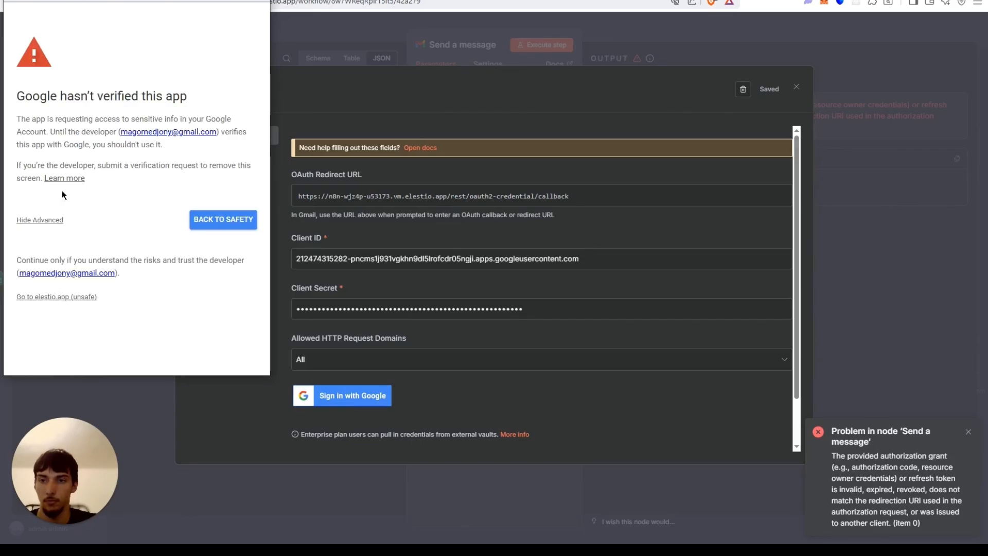
left_click(52, 269)
scroll(192, 311, "down", 6)
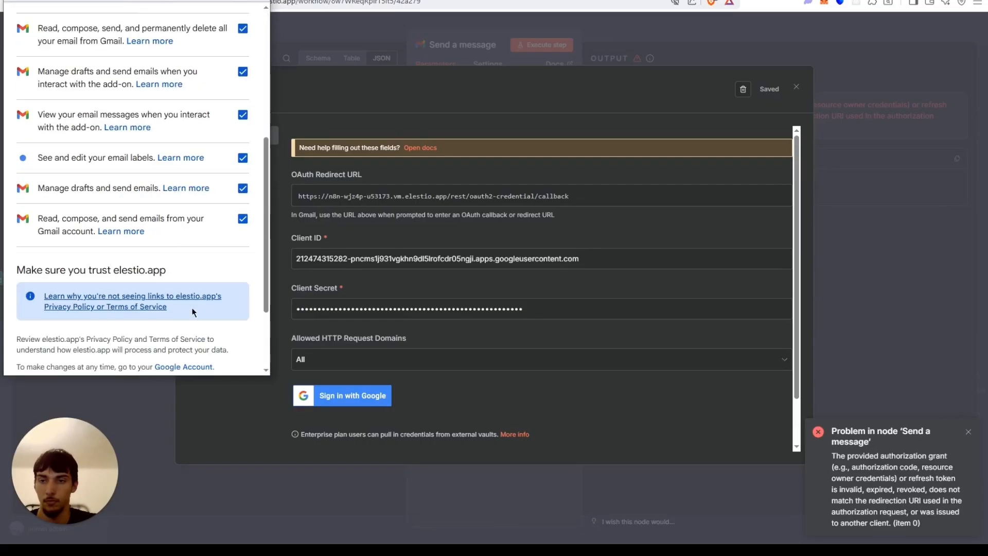
scroll(193, 309, "down", 2)
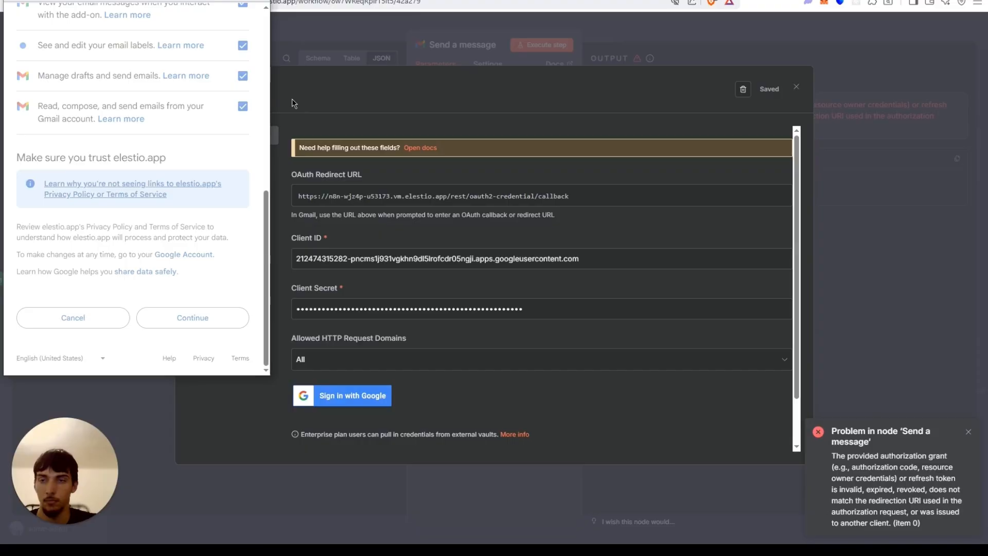
left_click(193, 318)
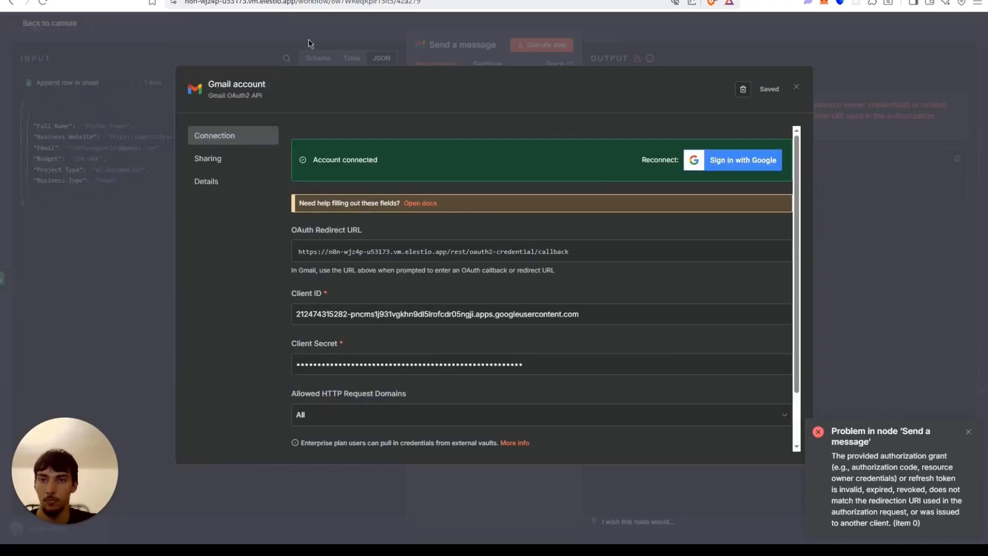
Execute the Send a message step and open the received test email in the Gmail inbox.
left_click(308, 38)
left_click(543, 44)
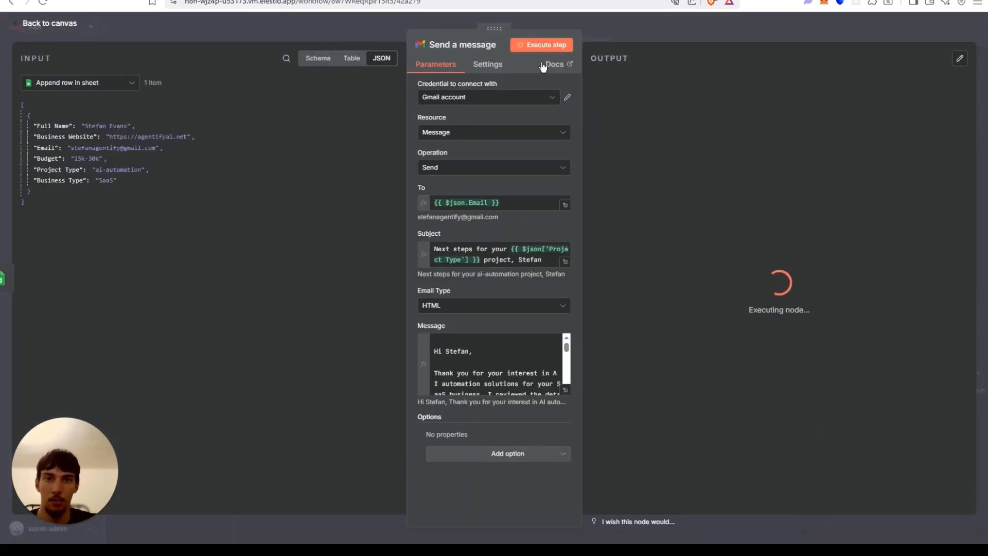
left_click(206, 1)
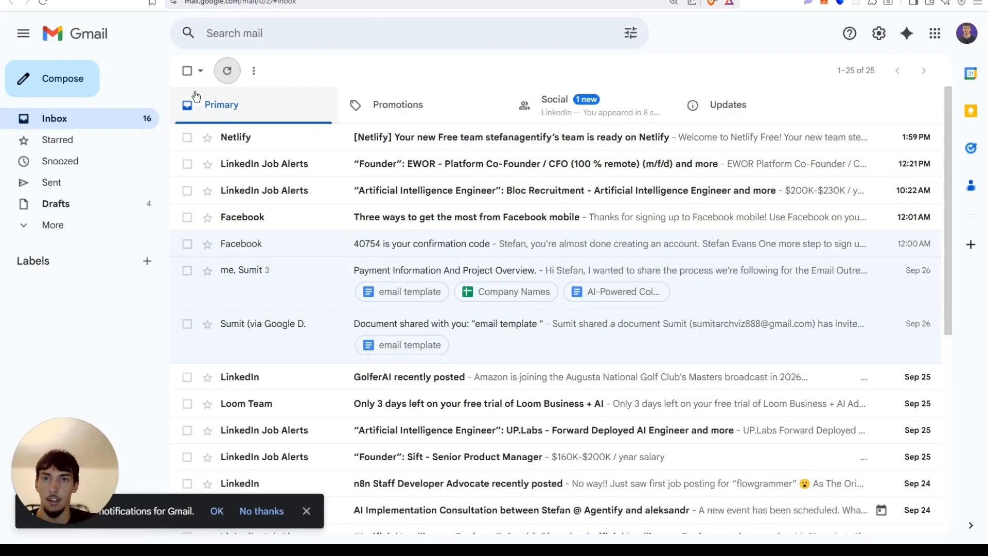
left_click(228, 71)
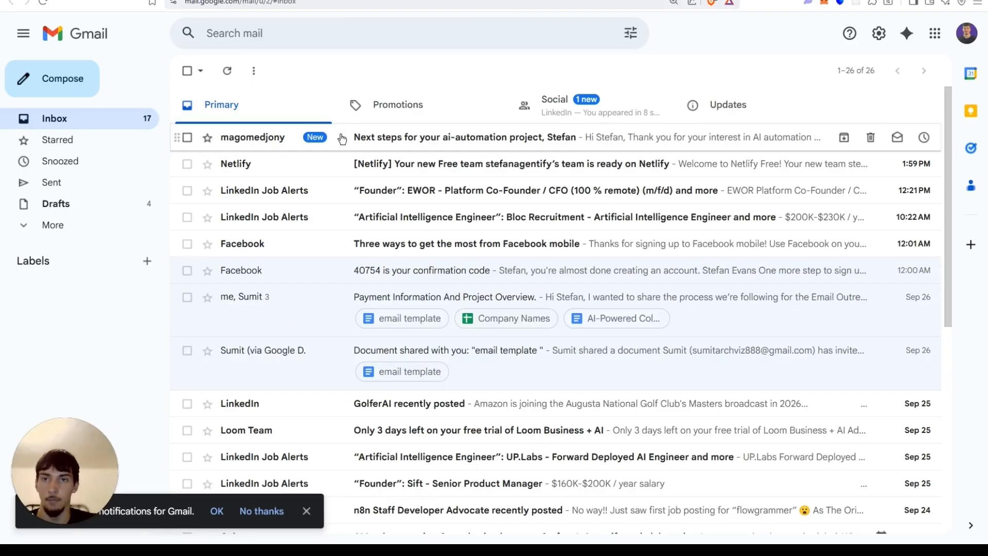
left_click(340, 137)
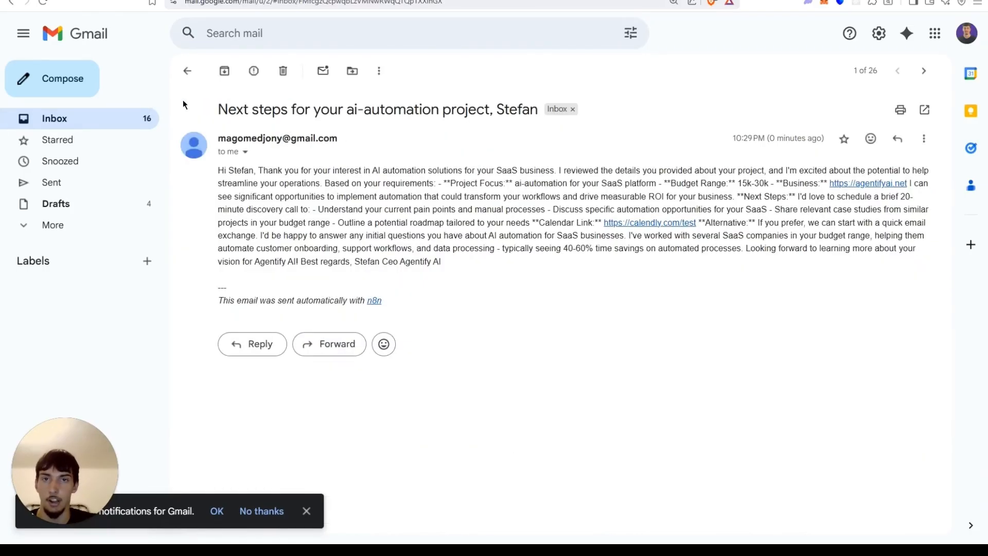
key("ctrl+shift+Tab")
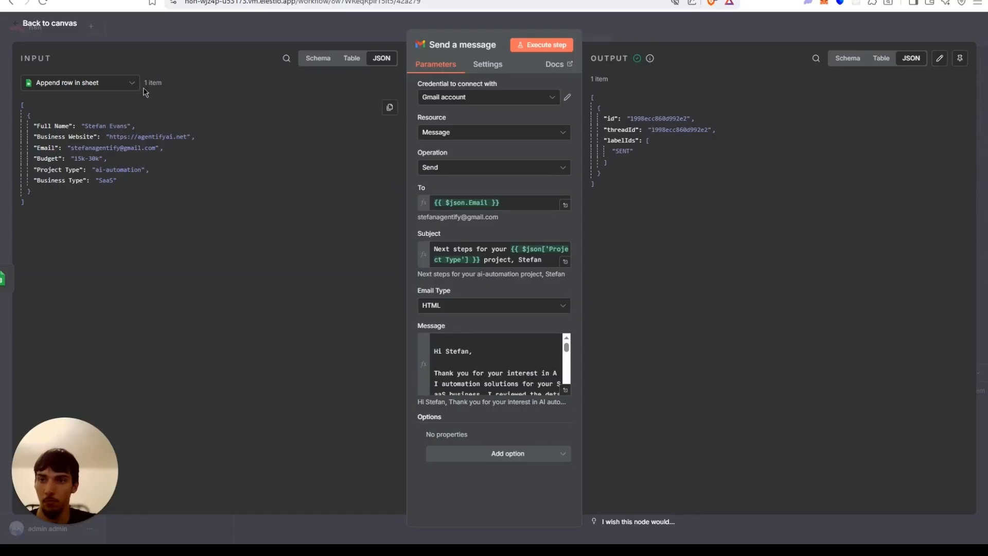
Replace the hard-coded name in the subject with the firstName field from the Code in JavaScript node.
double_click(533, 260)
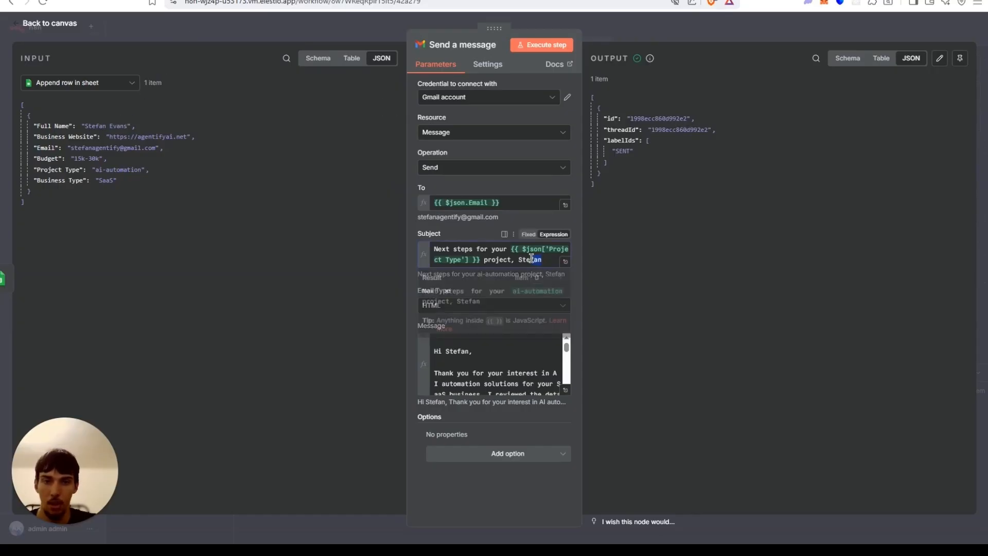
key("BackSpace")
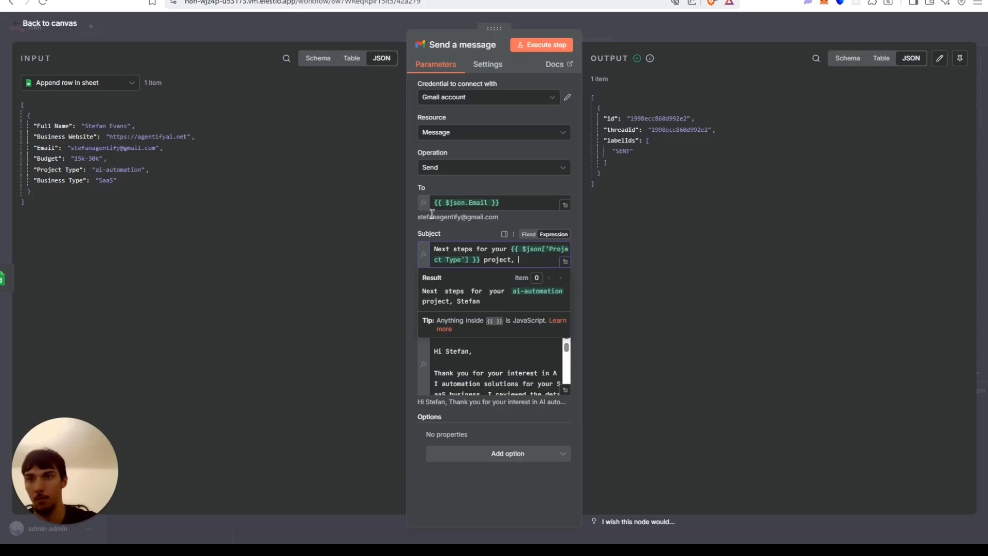
left_click(90, 83)
left_click(85, 135)
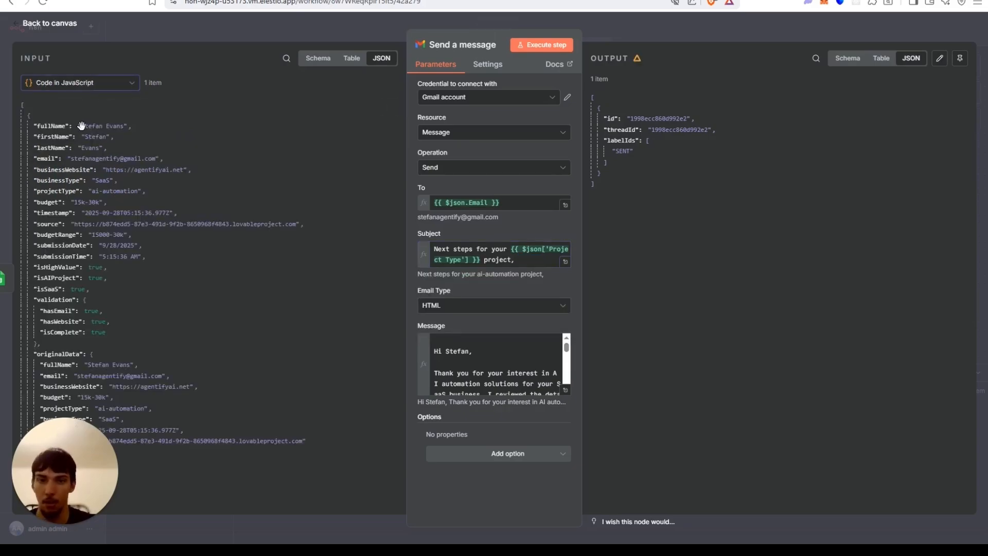
left_click_drag(53, 137, 533, 262)
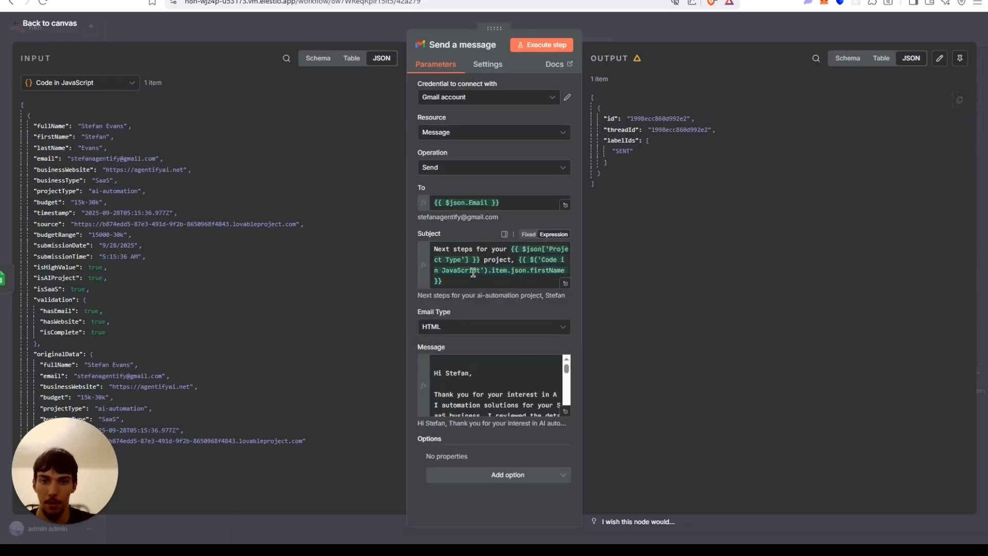
Review the lead row in the Lead Capture sheet and the received email.
triple_click(459, 323)
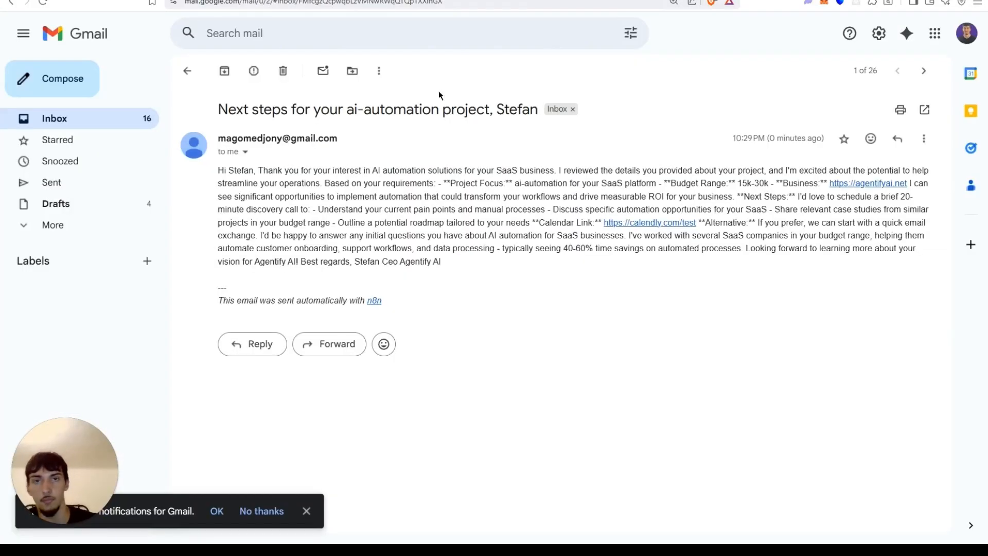
left_click_drag(475, 109, 539, 109)
left_click(514, 205)
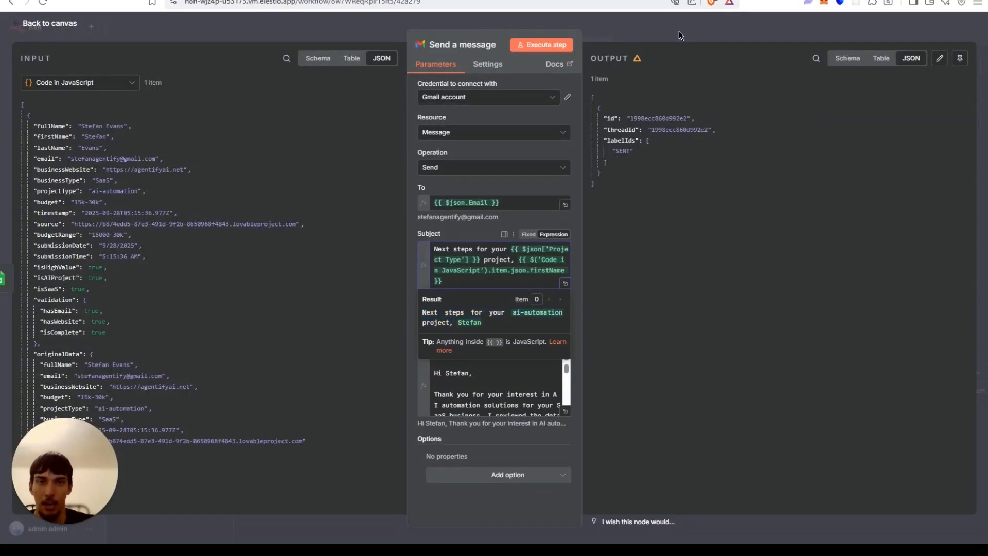
key("Escape")
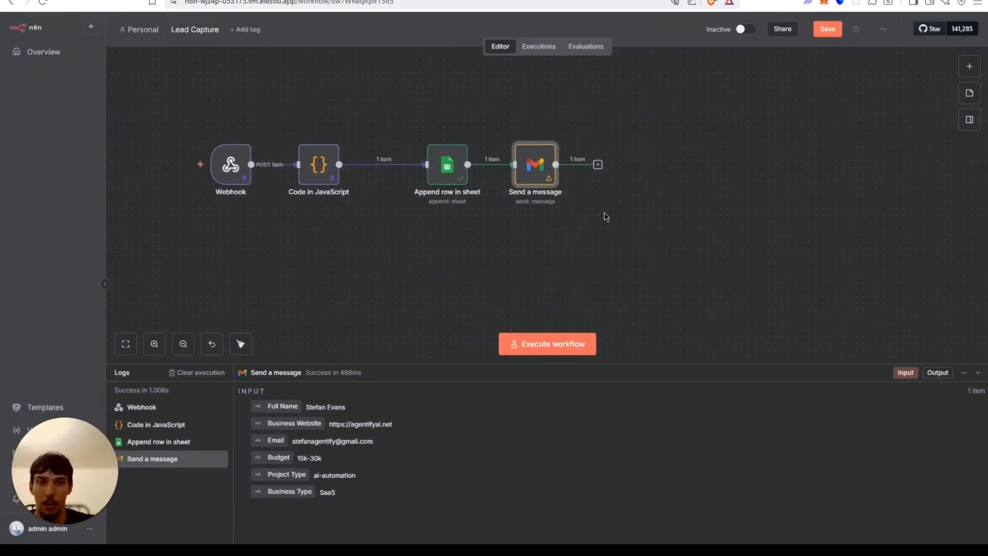
Reopen the Send a message node and set its Email Type to Text.
double_click(548, 188)
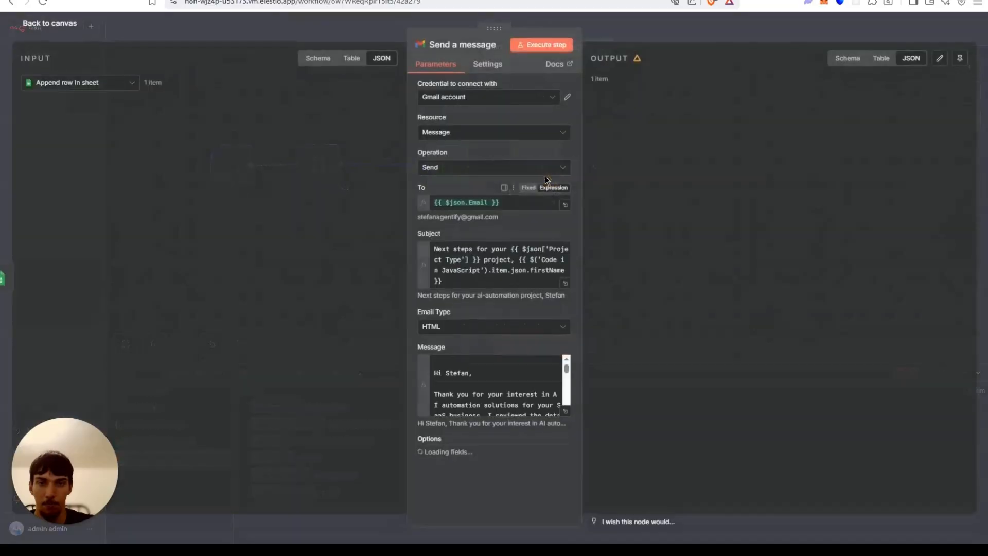
left_click(486, 334)
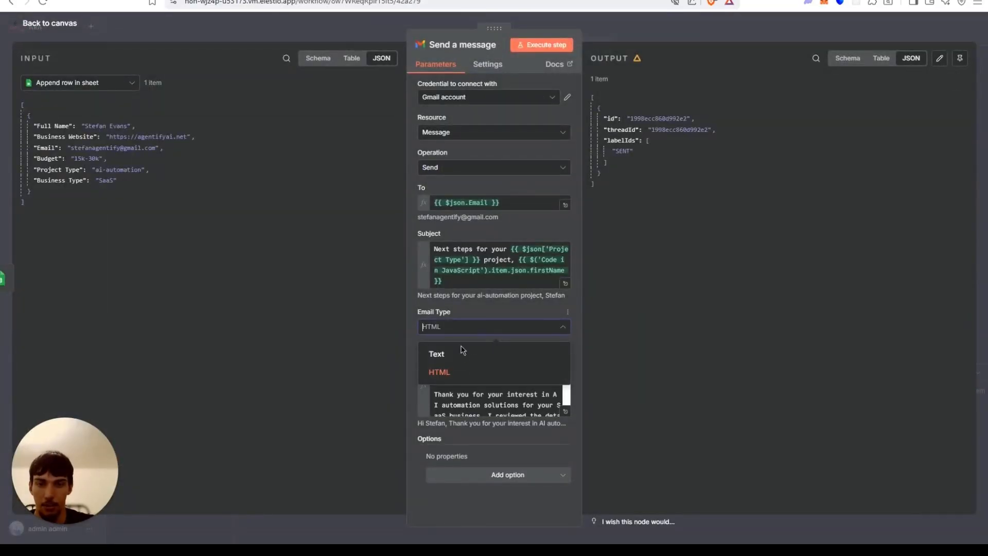
left_click(464, 354)
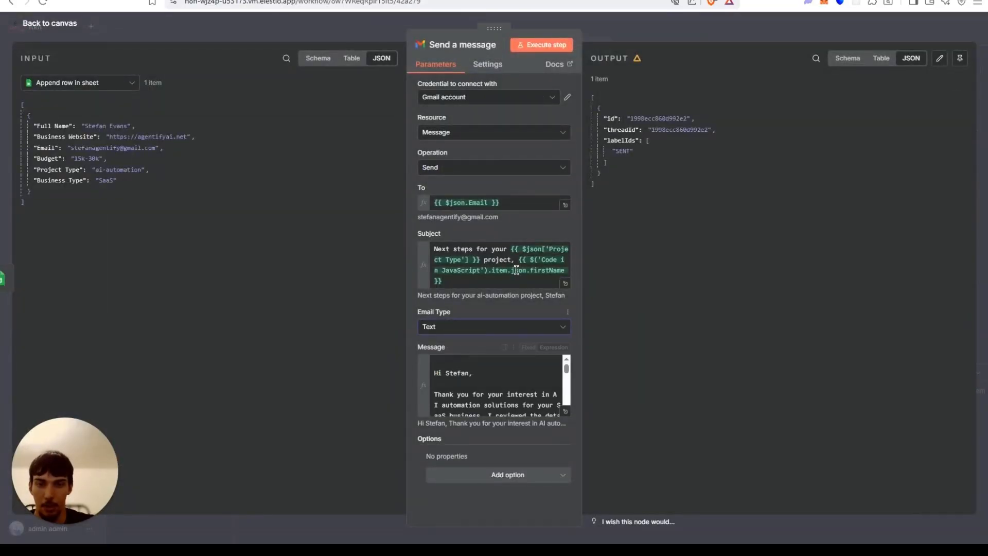
Execute the step again and open the newest test email in the inbox to check its formatting.
left_click(526, 45)
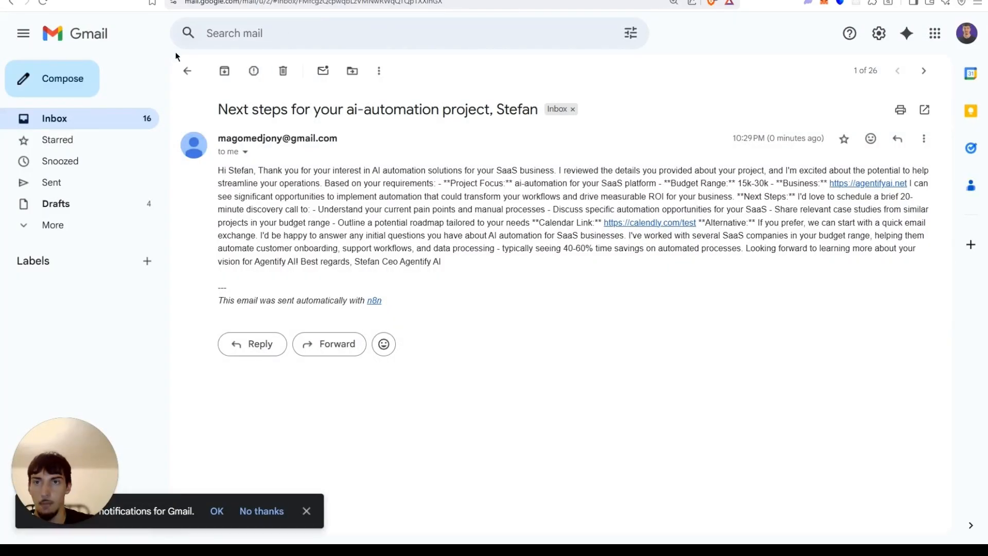
left_click(187, 70)
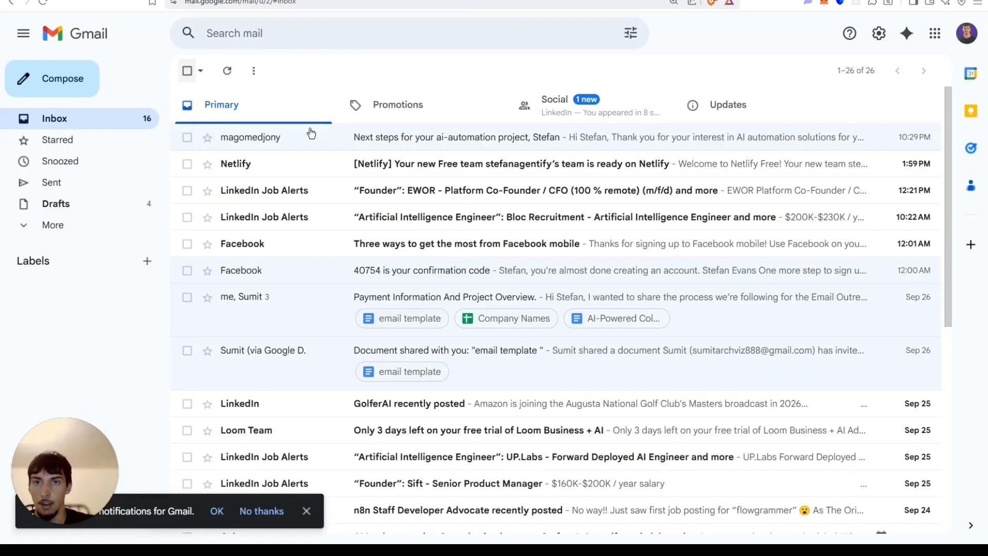
left_click(228, 74)
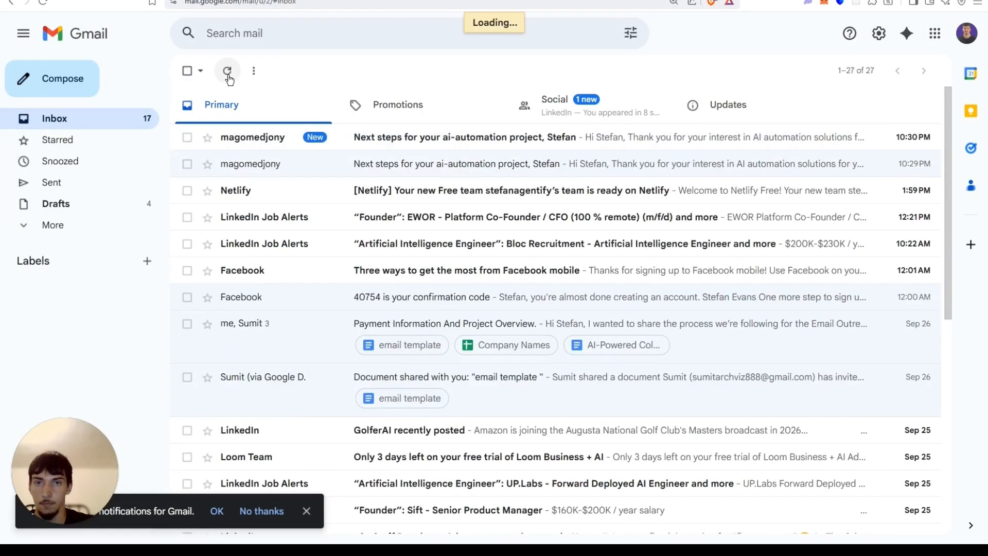
left_click(354, 138)
scroll(338, 140, "down", 2)
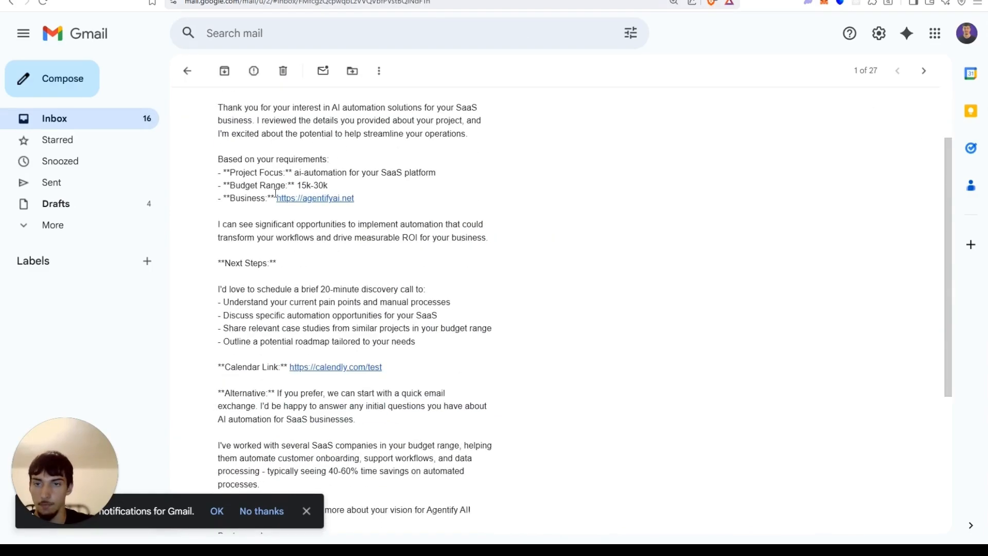
left_click_drag(279, 263, 230, 261)
left_click(230, 261)
scroll(259, 282, "down", 5)
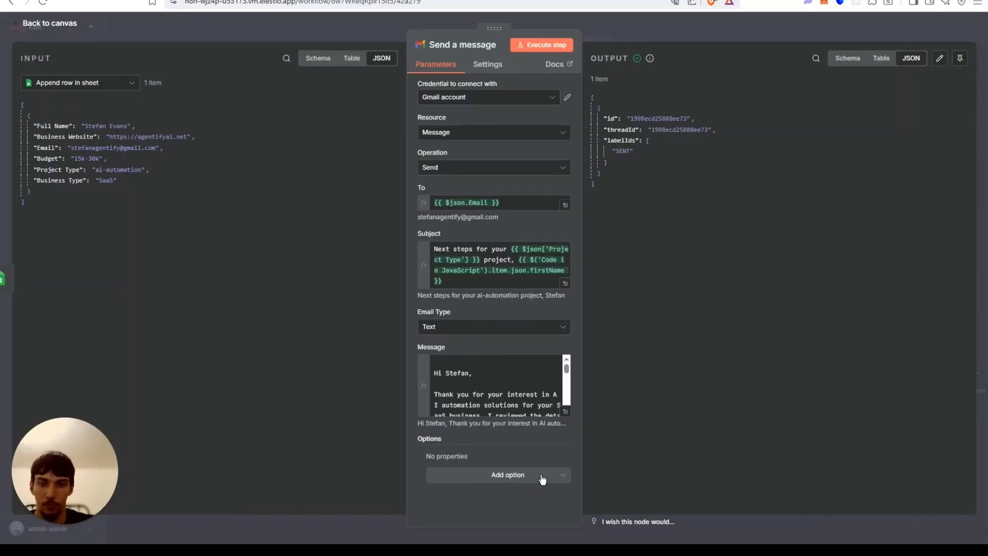
Add the Append n8n Attribution option to the Gmail node, toggle its switch, and save the workflow.
left_click(510, 476)
left_click(472, 337)
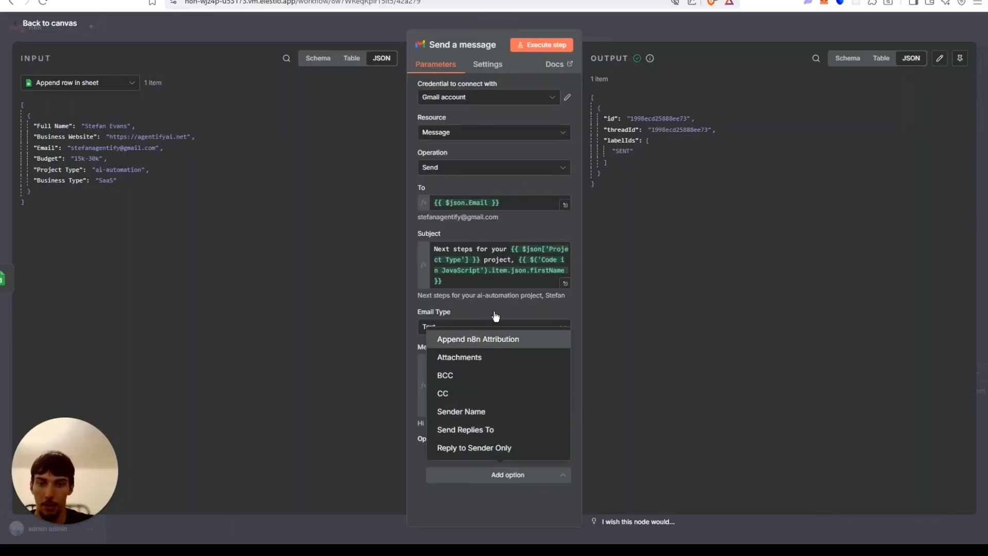
left_click(446, 470)
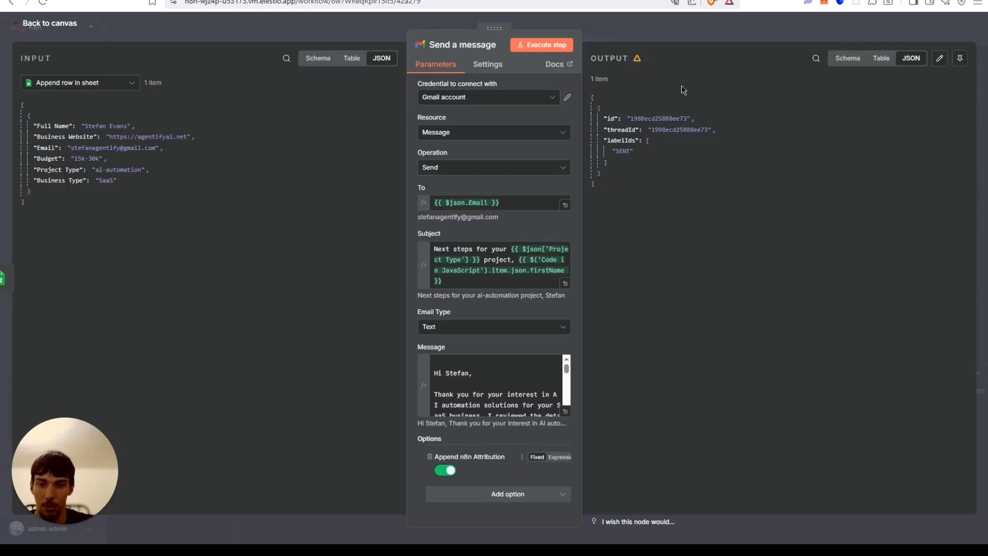
left_click(691, 26)
left_click(822, 29)
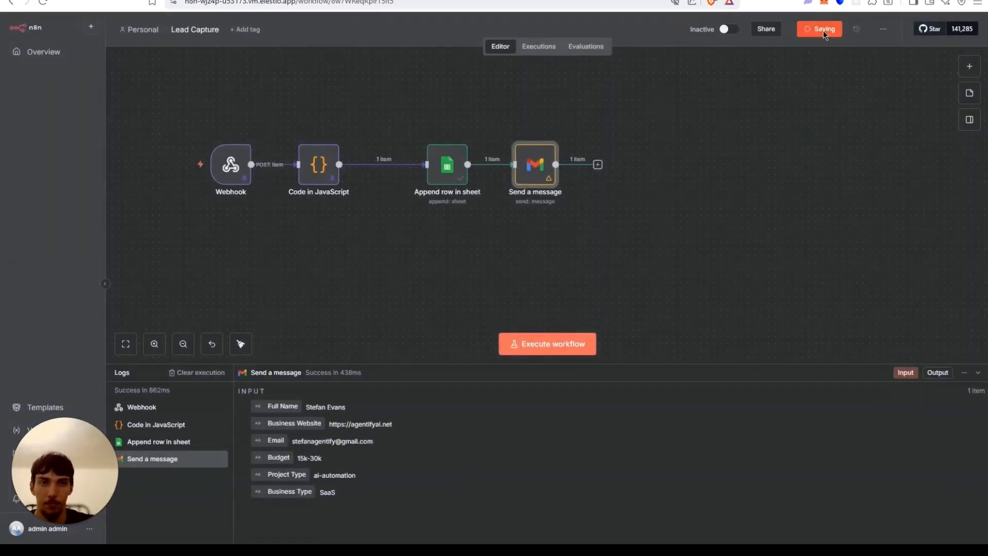
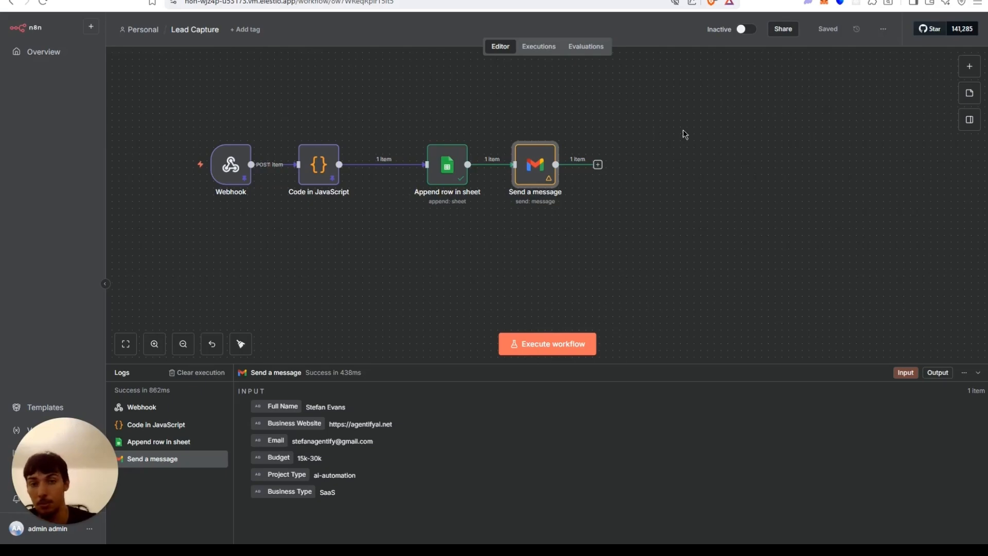
Add a Basic LLM Chain node after Send a message and set its prompt source to Define below.
left_click(597, 164)
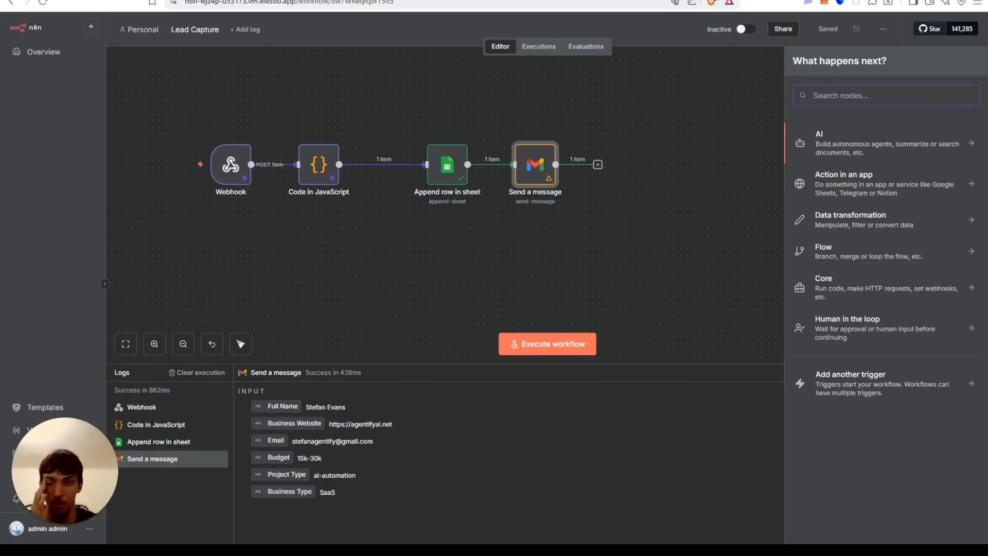
left_click(884, 150)
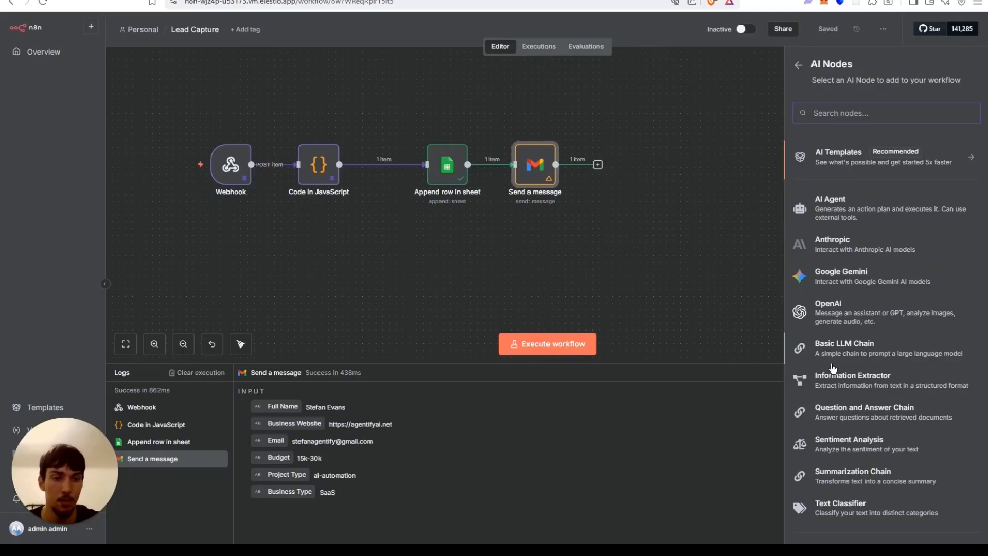
left_click(829, 348)
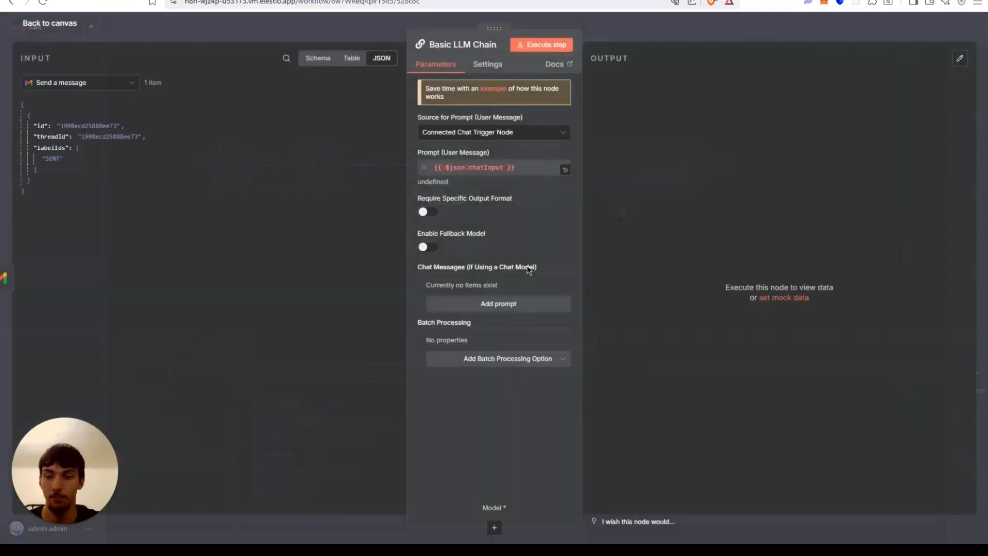
left_click(489, 132)
left_click(448, 195)
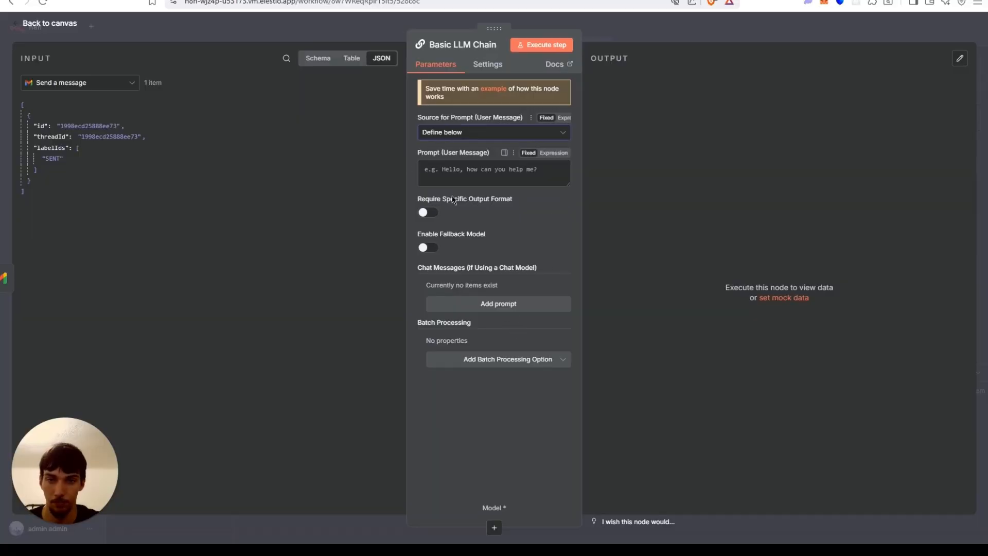
Try mapping the Full Name field from Append row in sheet into the prompt, then undo it.
left_click(350, 59)
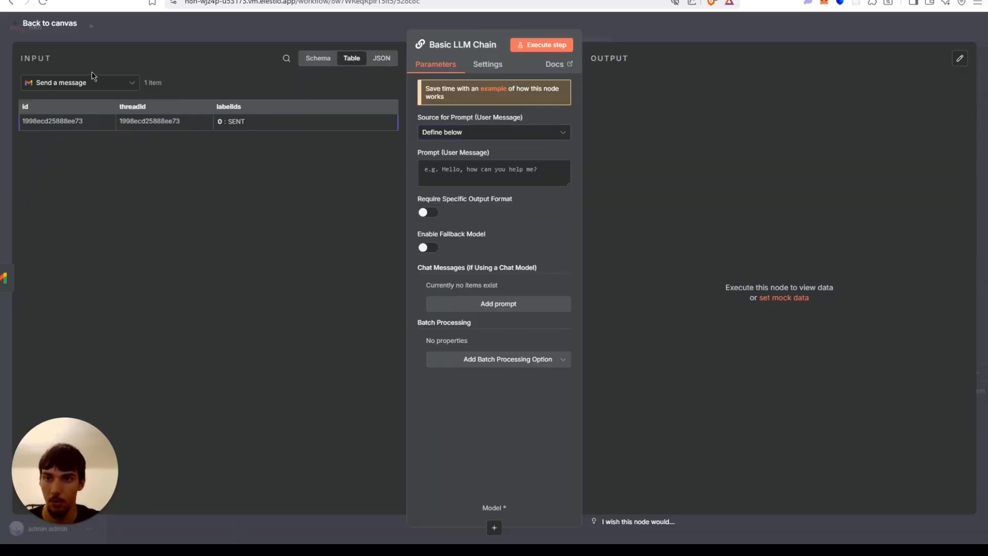
left_click(80, 82)
left_click(75, 128)
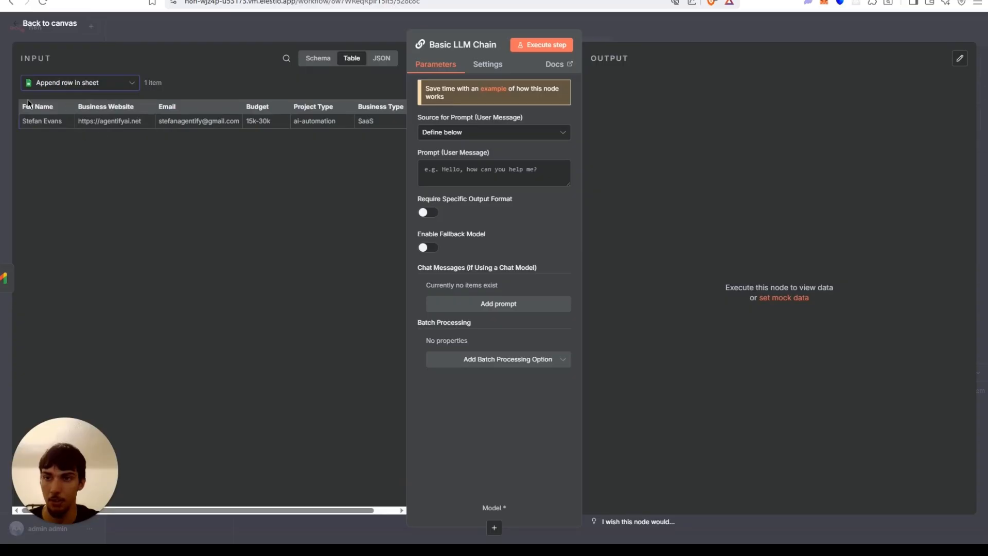
left_click_drag(193, 119, 444, 173)
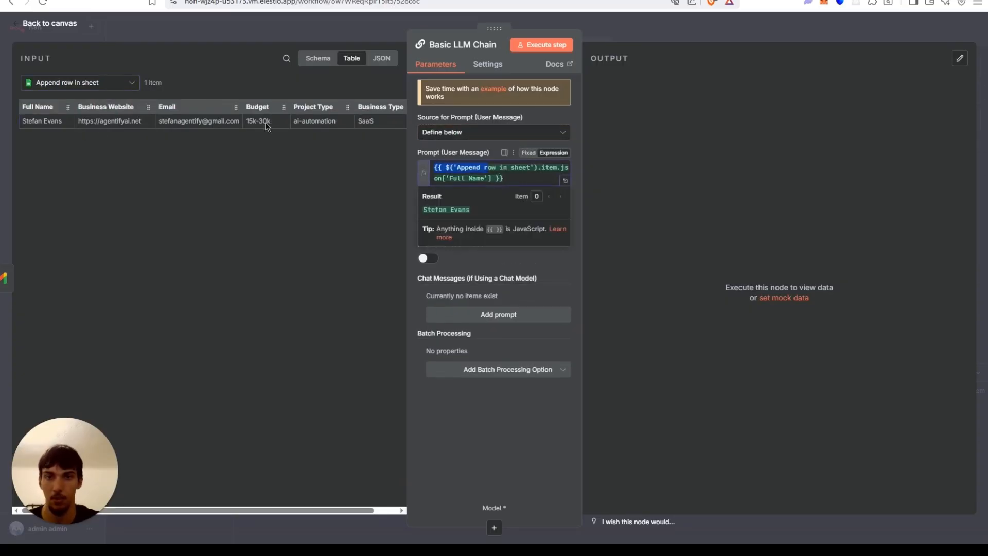
key("ctrl+z")
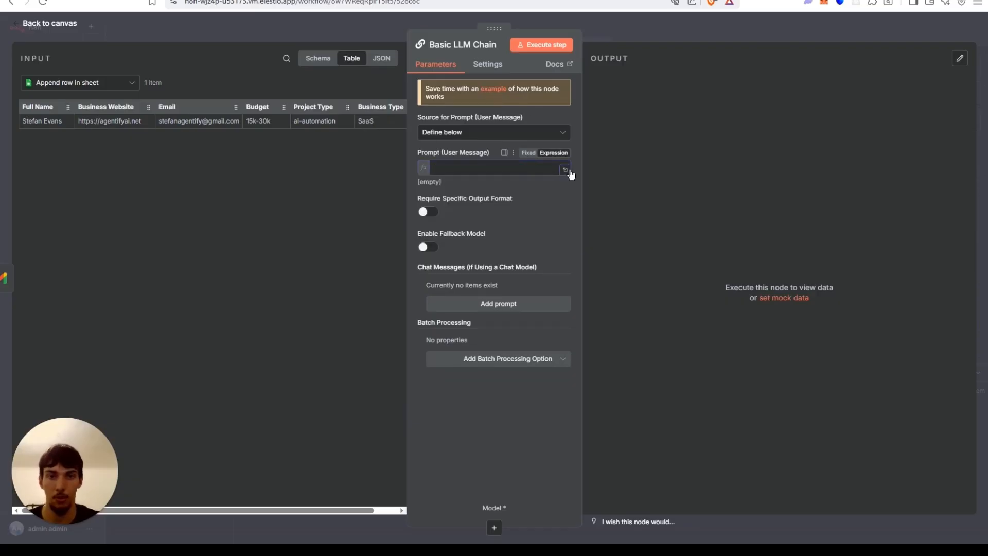
Open the prompt in the expression editor and enter labels Full name:, Email:, Business Type:, Business Website:, Budget:, Project Type: on separate lines.
left_click(566, 170)
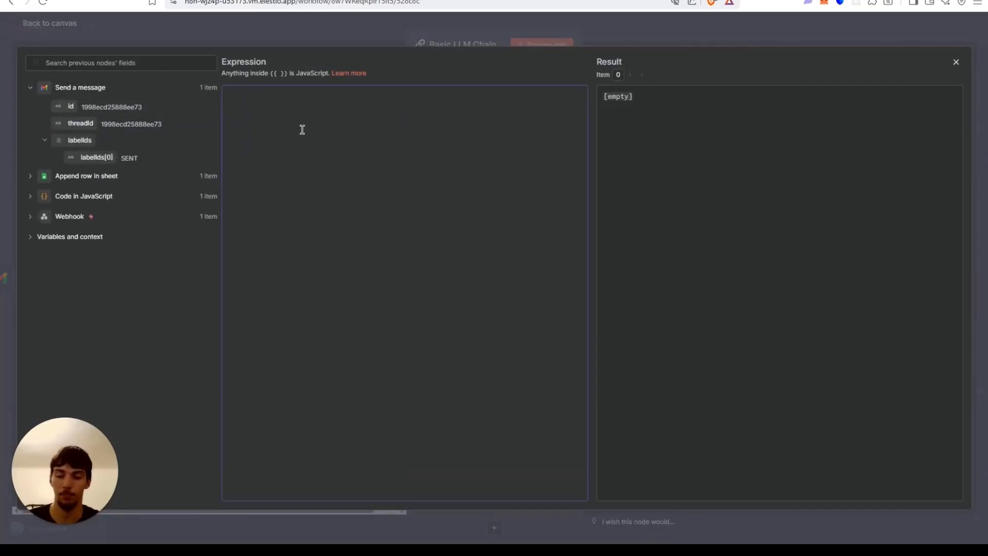
type("Full name:")
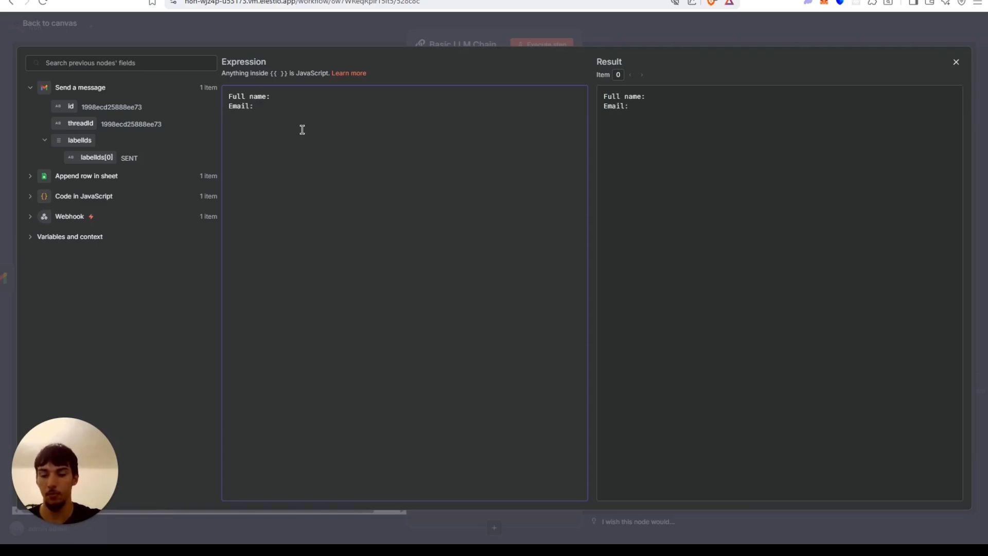
key("Return")
type("Business ")
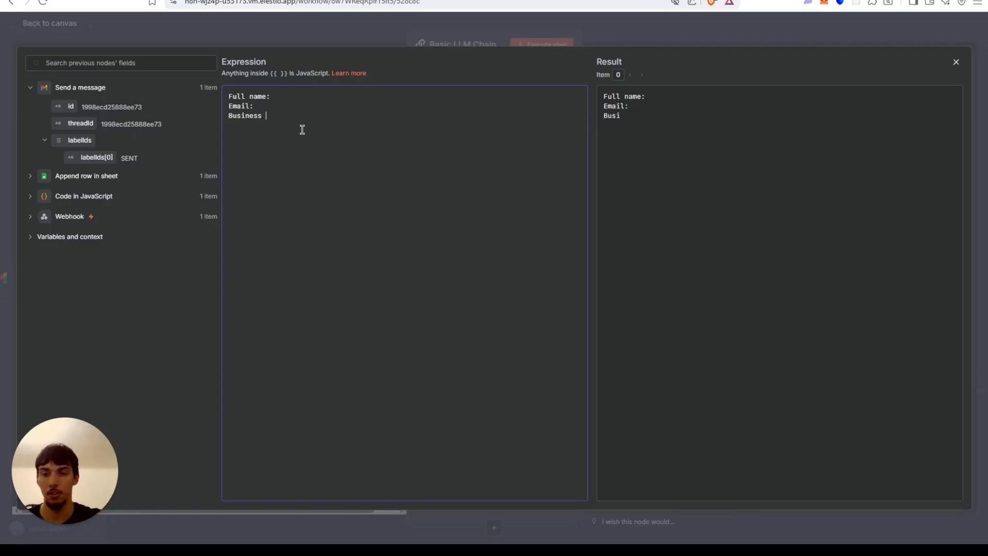
type("Type: ")
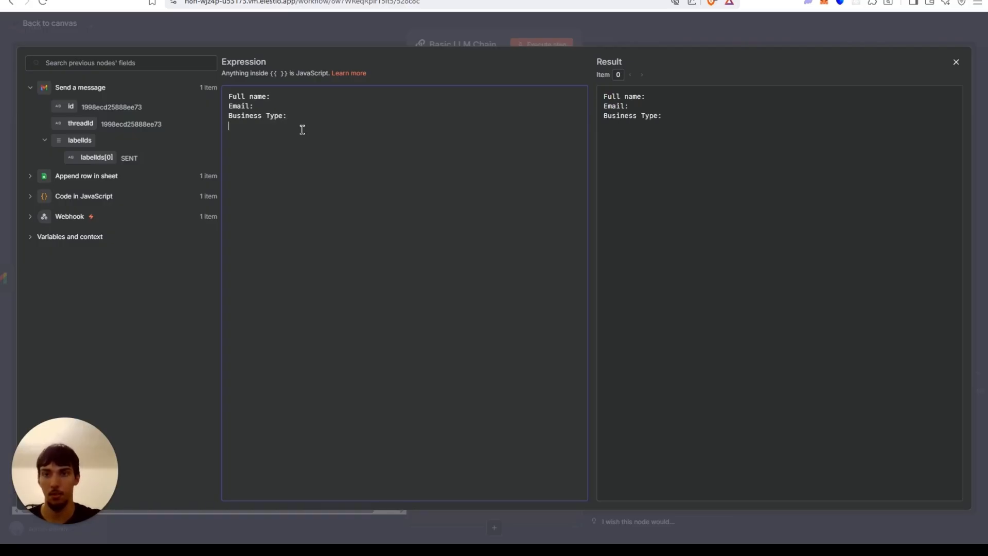
type("Business ")
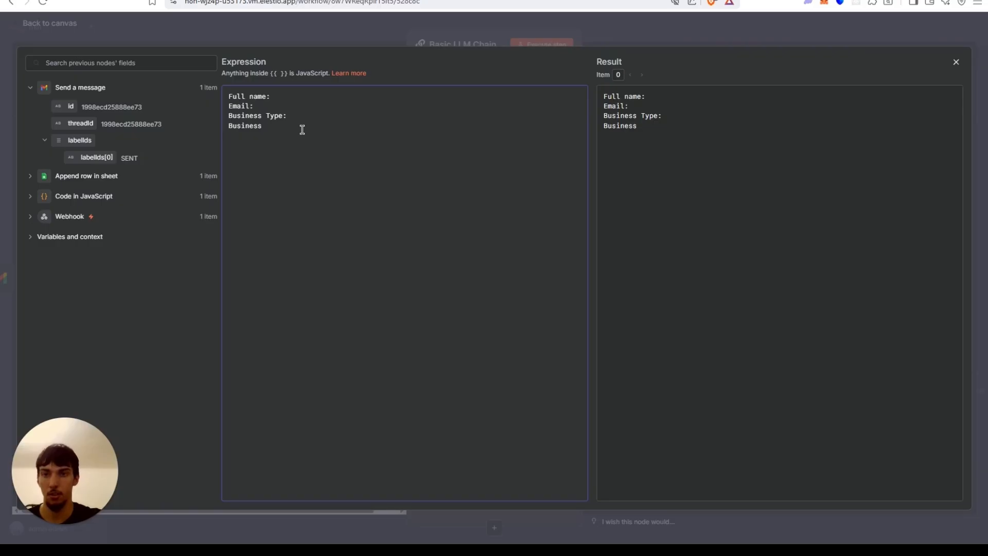
type("Website: ")
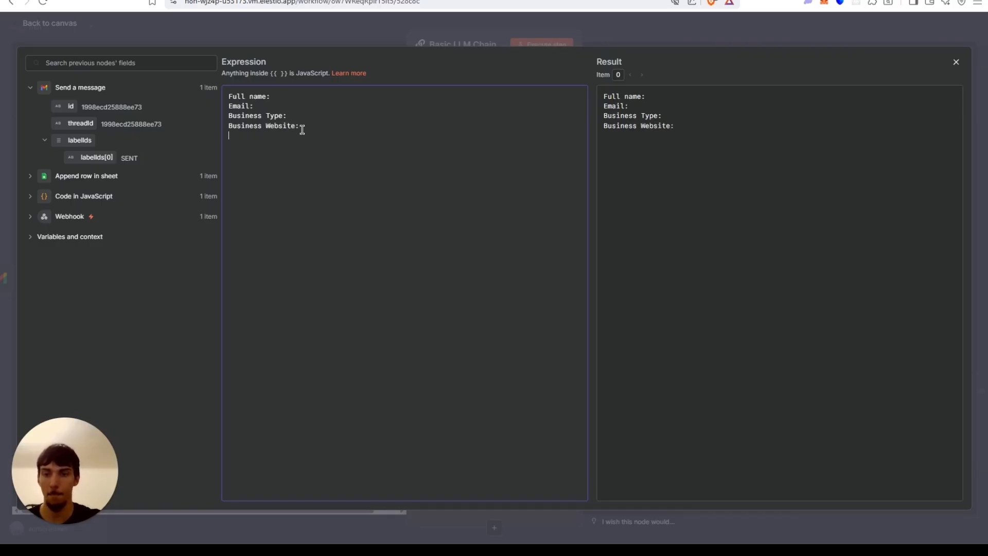
type("Budget: ")
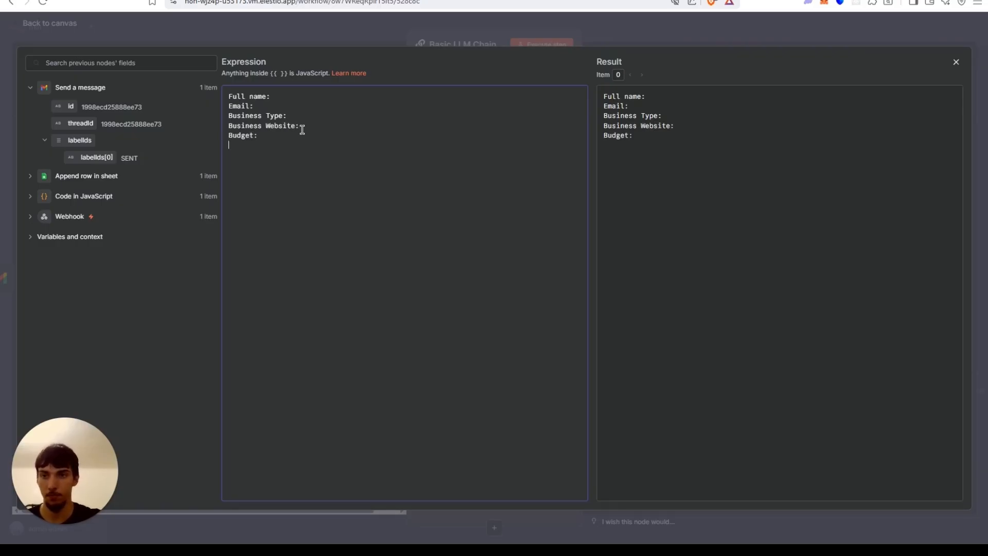
type("Projec")
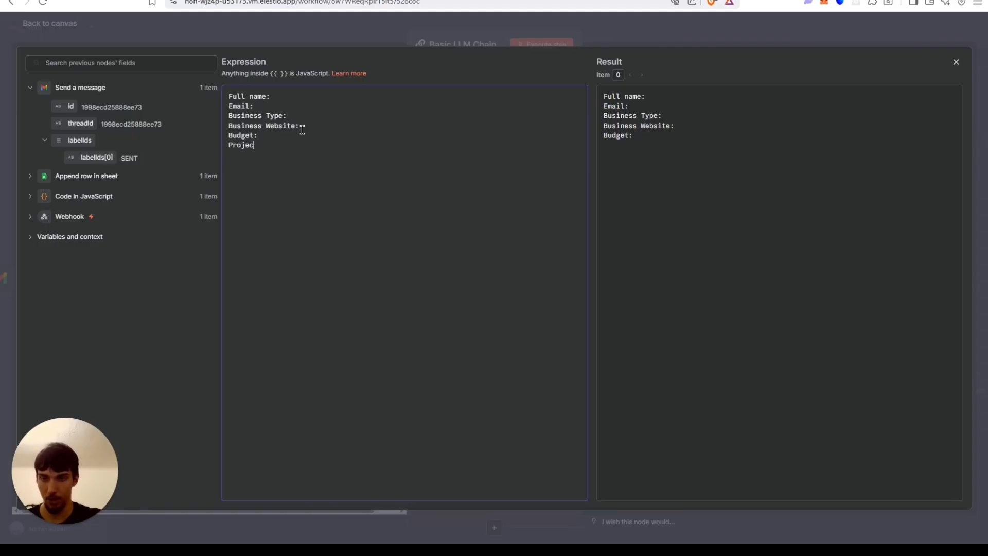
type("t Type:")
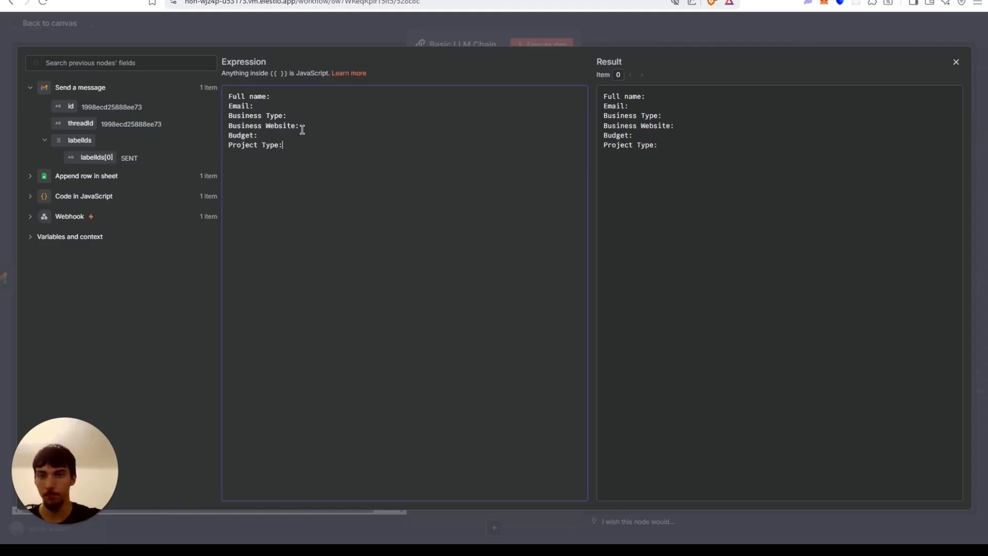
Map each Append row in sheet field (Full Name, Email, Business Type, Business Website, Budget, Project Type) after its matching prompt label.
left_click(30, 176)
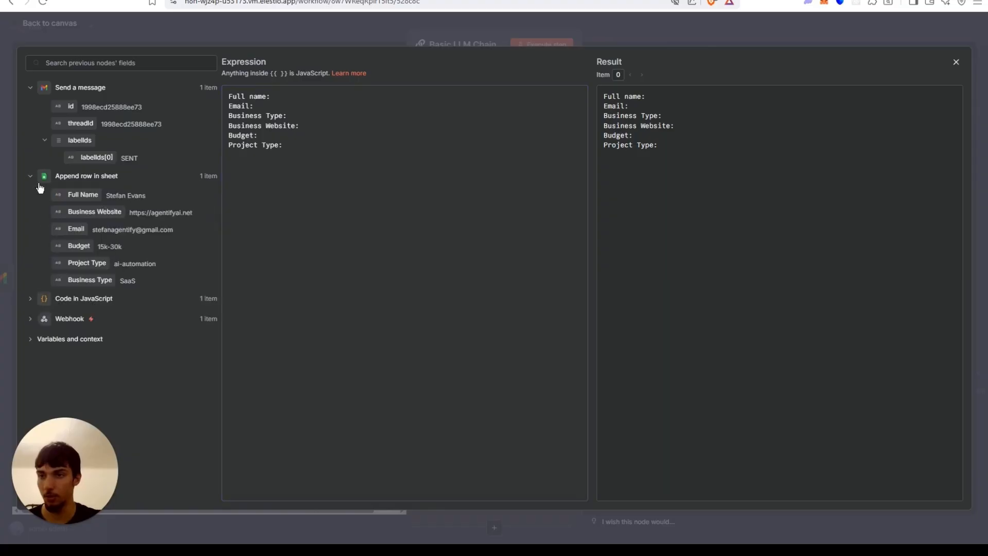
left_click_drag(71, 199, 331, 102)
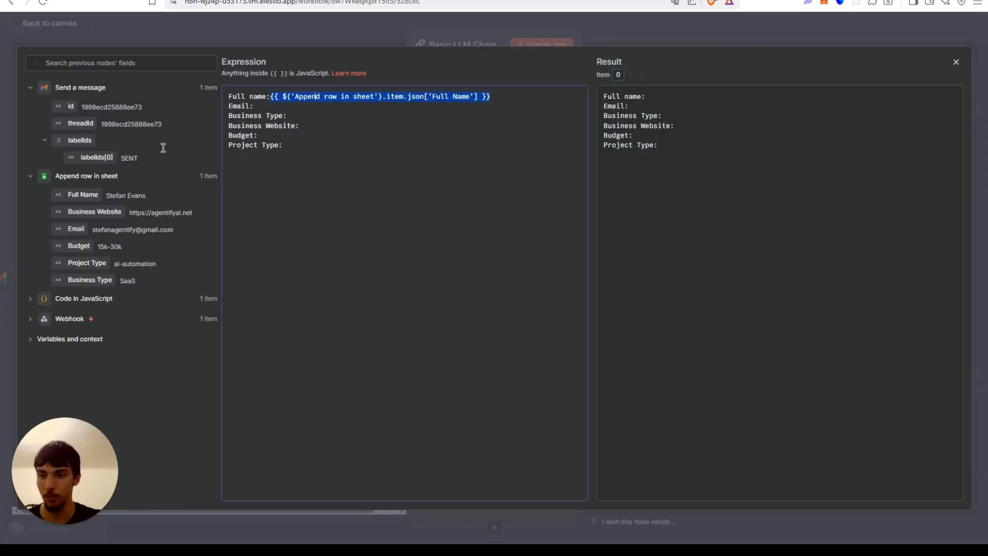
left_click_drag(81, 208, 335, 126)
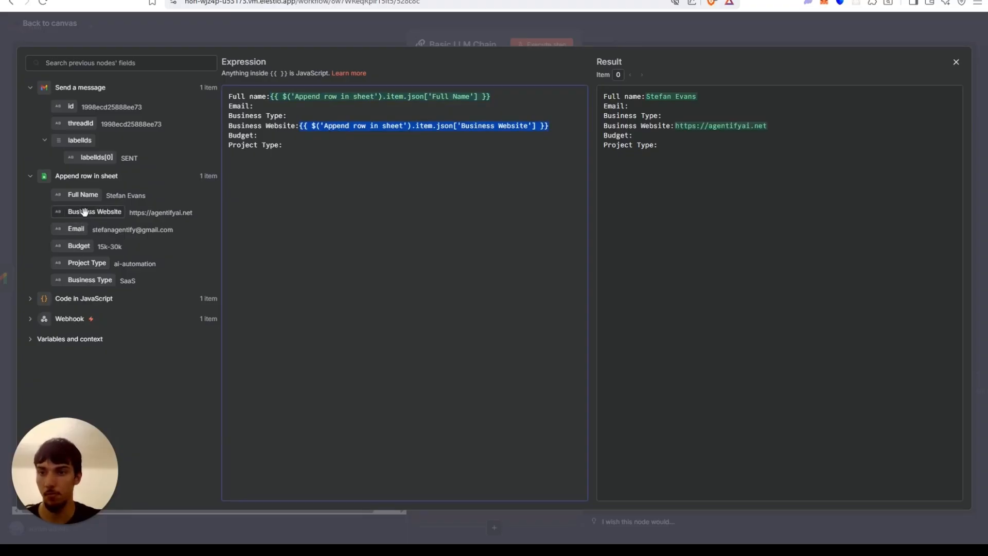
left_click_drag(76, 229, 272, 106)
left_click_drag(85, 284, 355, 118)
left_click_drag(77, 244, 273, 138)
left_click_drag(71, 274, 315, 172)
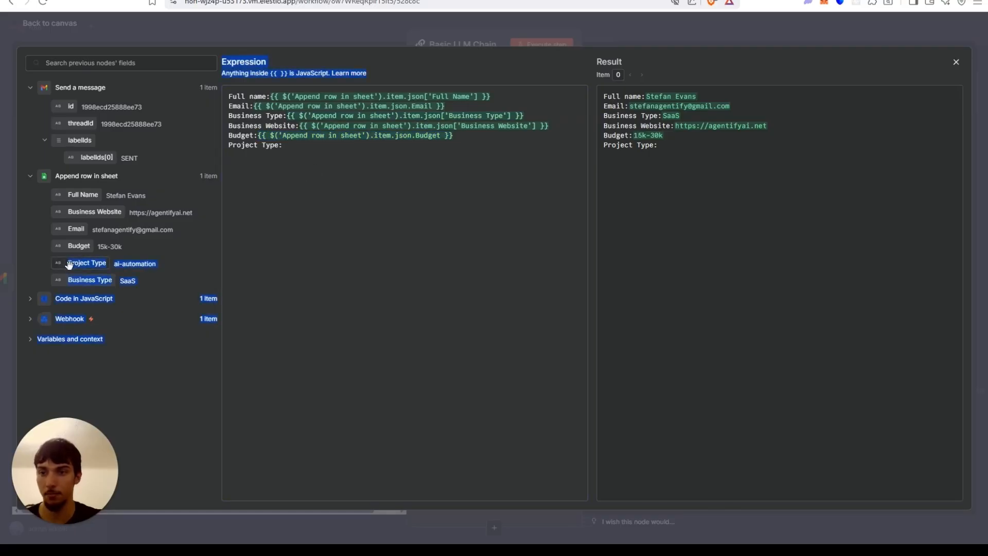
left_click_drag(62, 263, 309, 150)
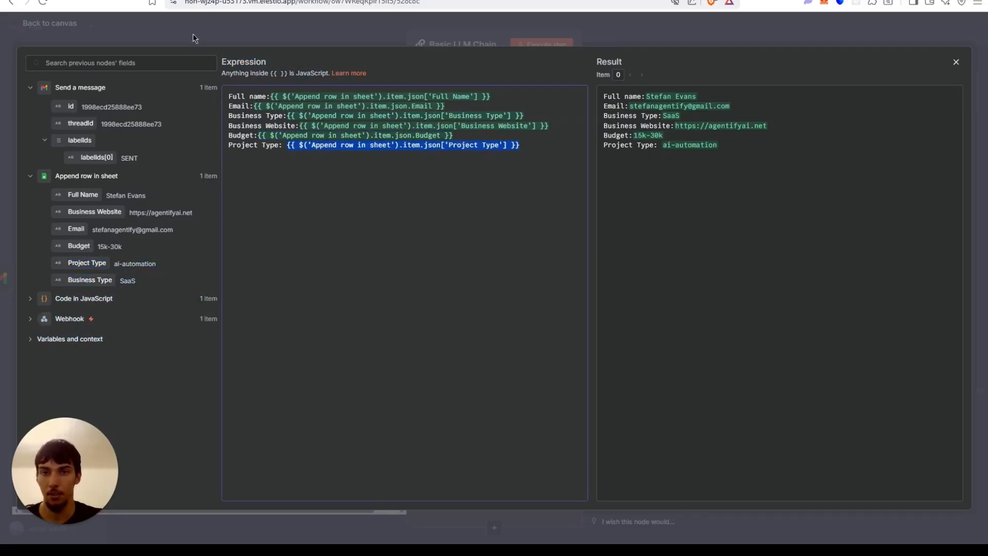
left_click(353, 163)
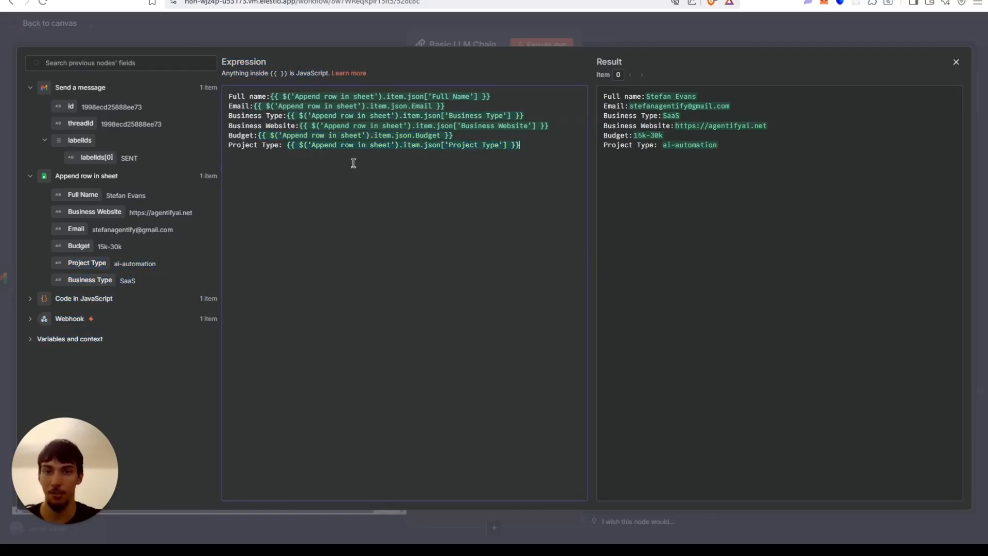
left_click(353, 41)
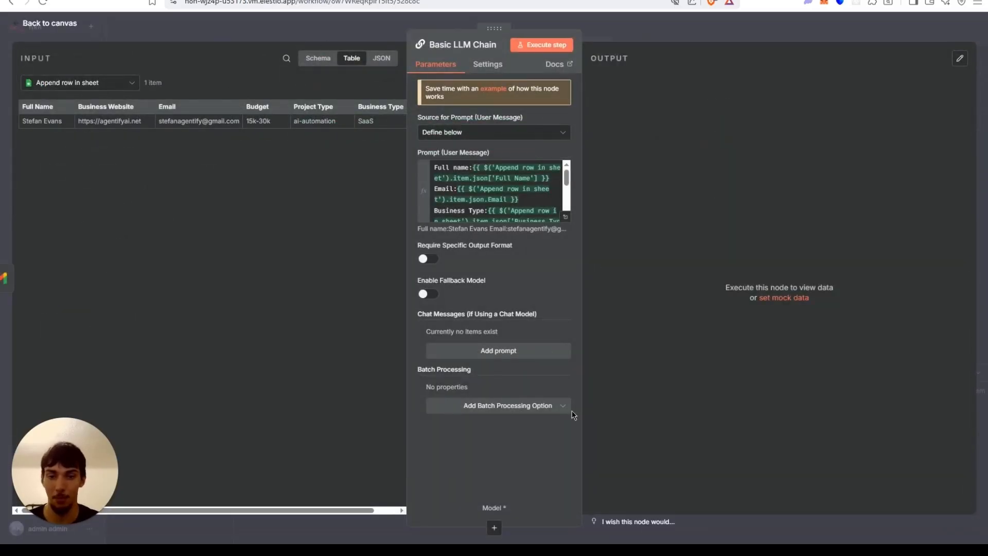
Attach an OpenRouter Chat Model to the Basic LLM Chain and choose the anthropic/claude-sonnet-4 model.
left_click(494, 528)
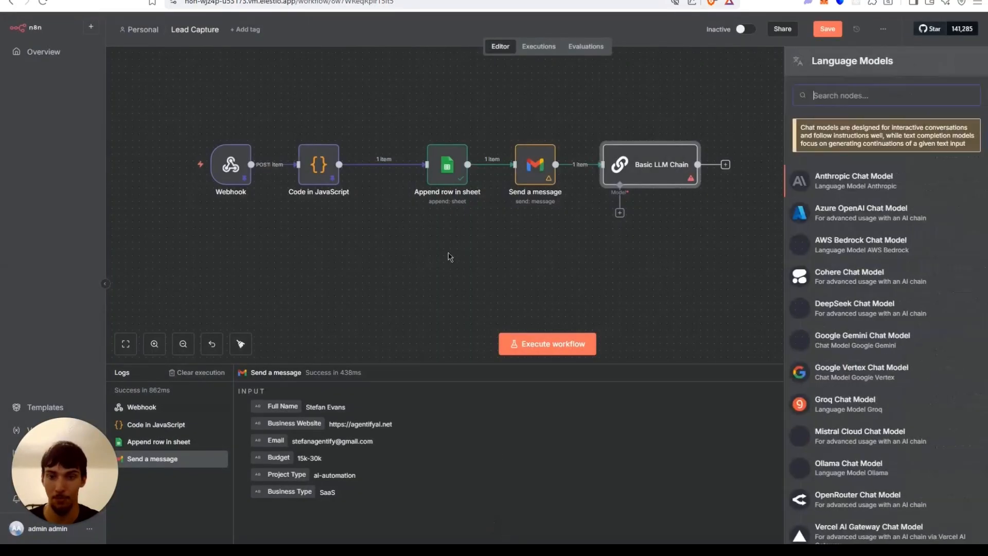
scroll(822, 207, "down", 5)
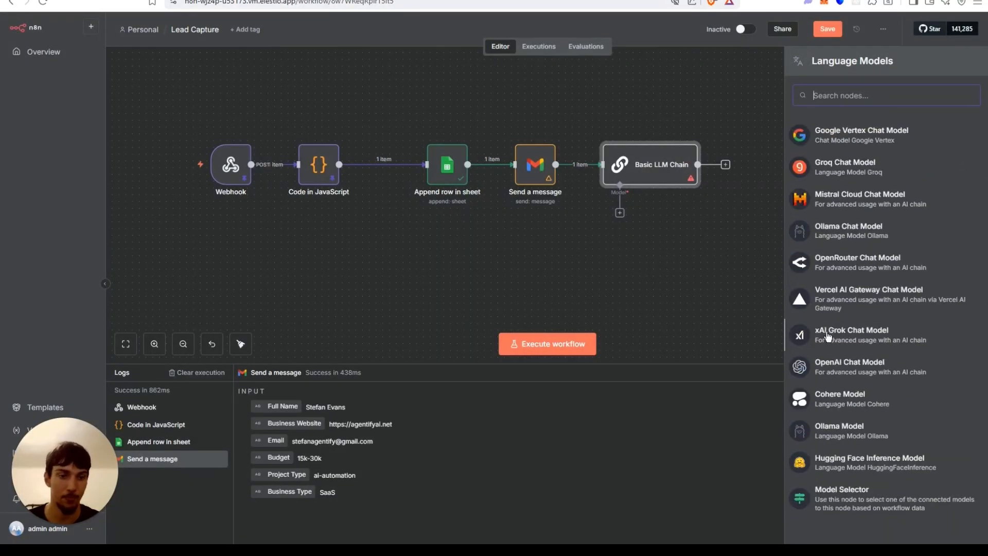
left_click(847, 264)
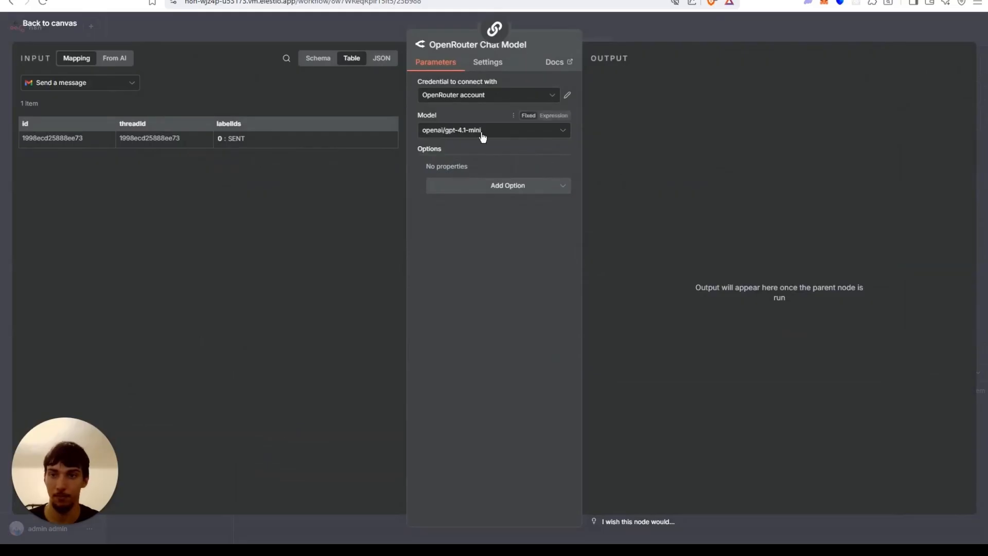
left_click(498, 133)
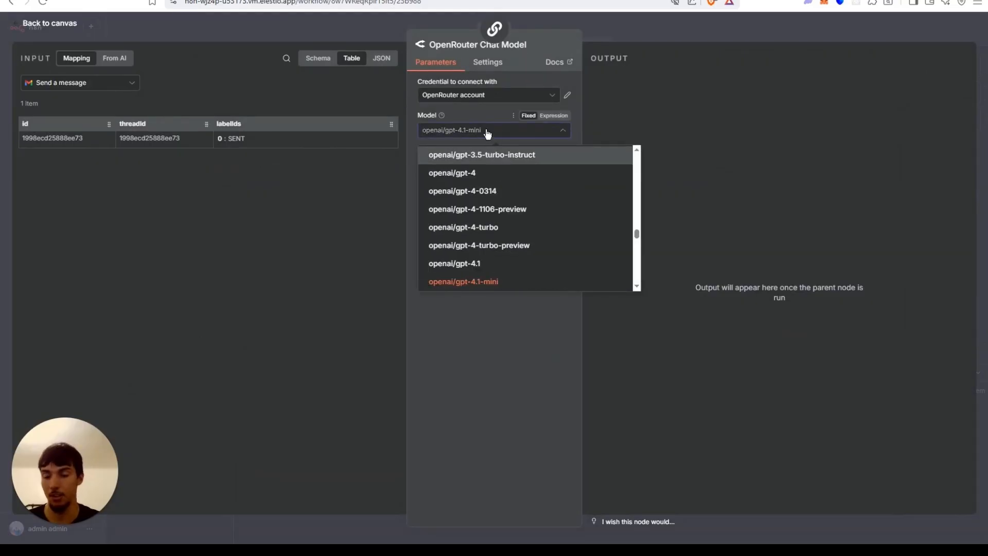
type("claud")
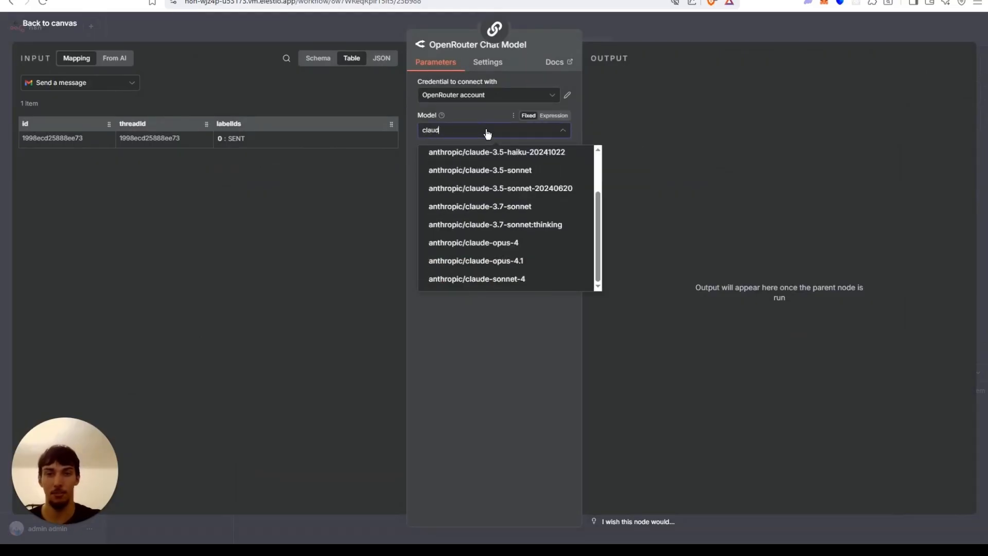
left_click(479, 278)
left_click(635, 39)
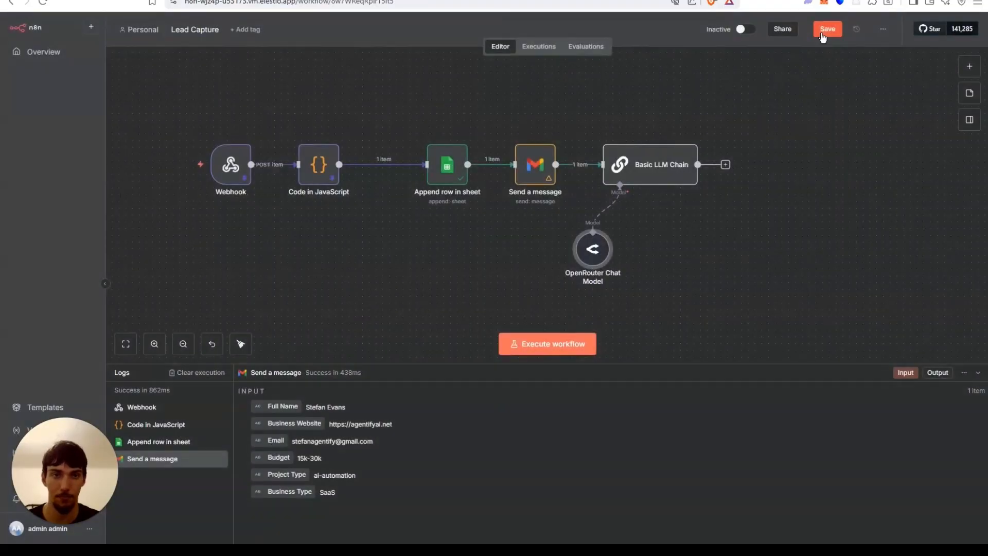
Open the Basic LLM Chain node and add a chat message prompt of type System.
double_click(681, 160)
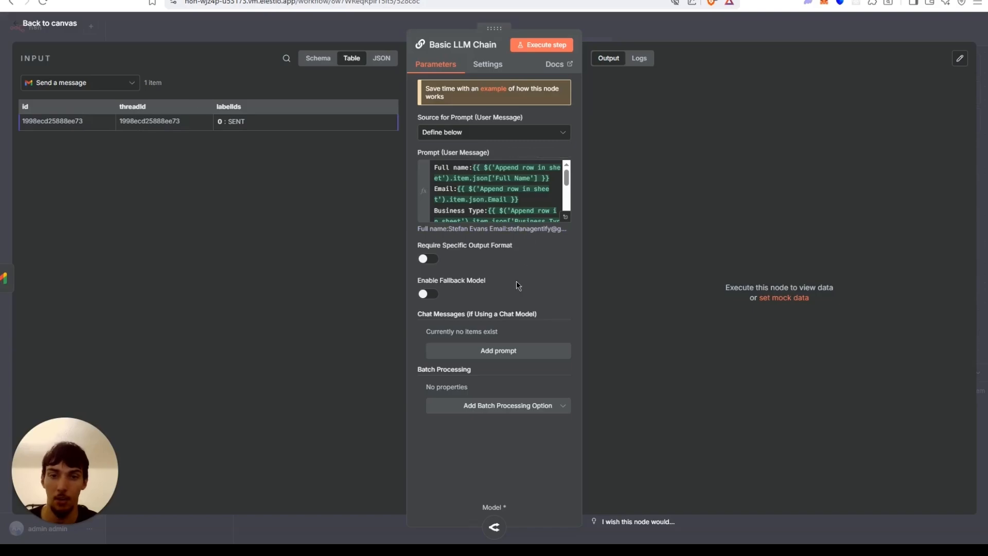
left_click(514, 352)
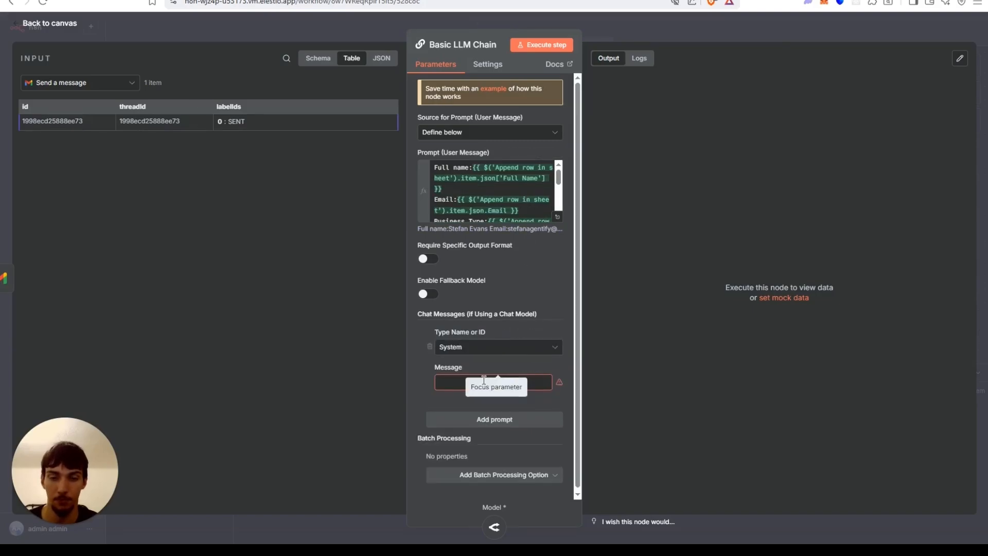
left_click(474, 350)
left_click(287, 320)
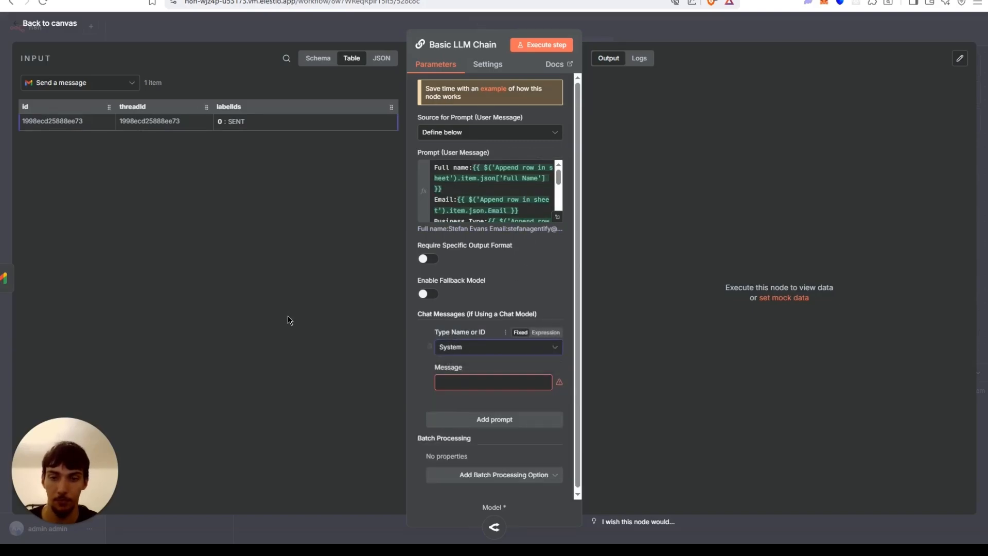
left_click(508, 382)
left_click(544, 387)
left_click(357, 80)
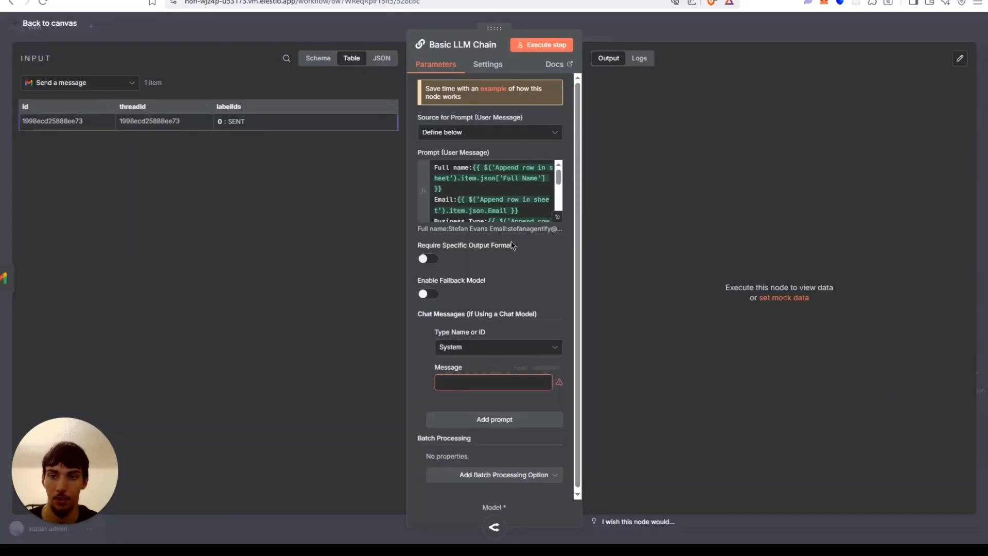
left_click(545, 368)
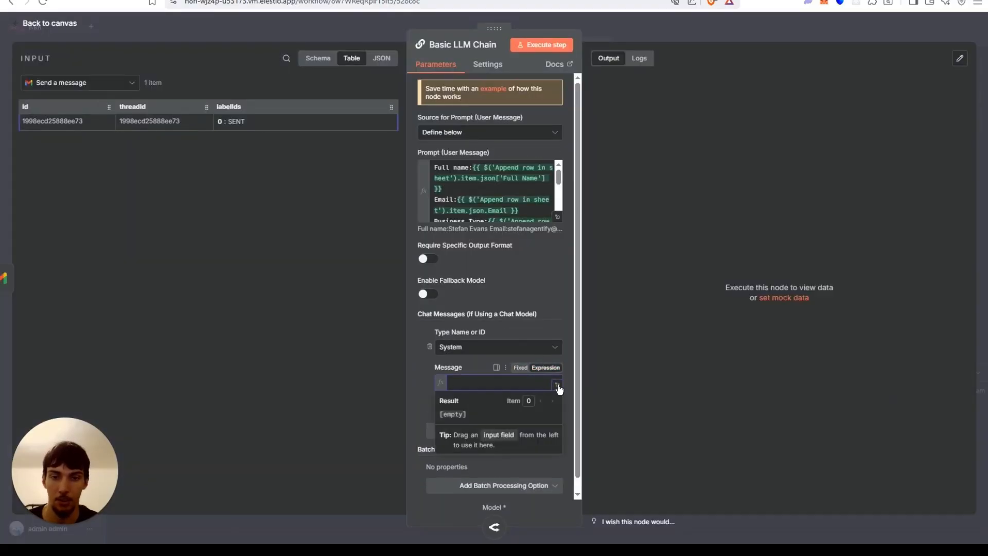
Write the system message in the expression editor: a new lead email notifying agent telling the CEO of Agentify AI about new CRM leads.
left_click(558, 385)
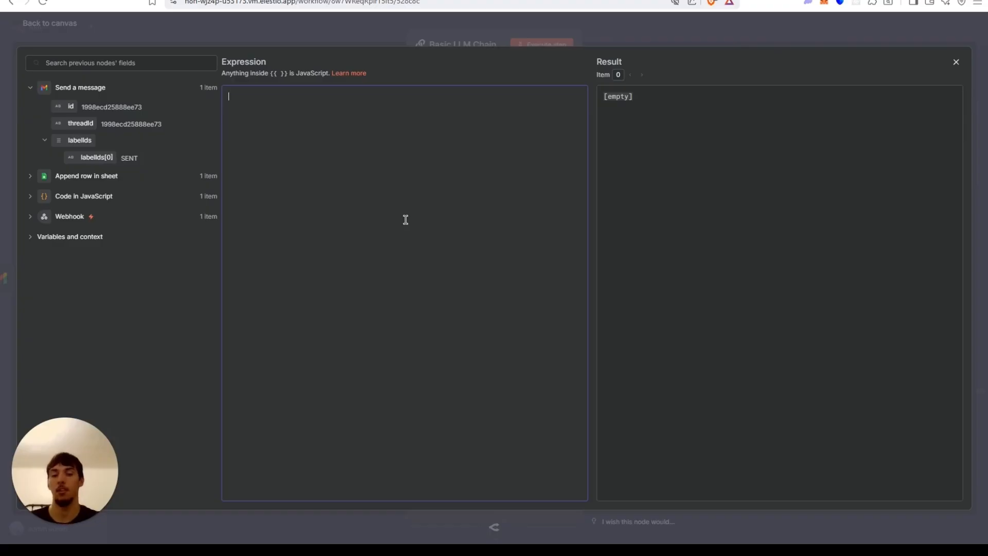
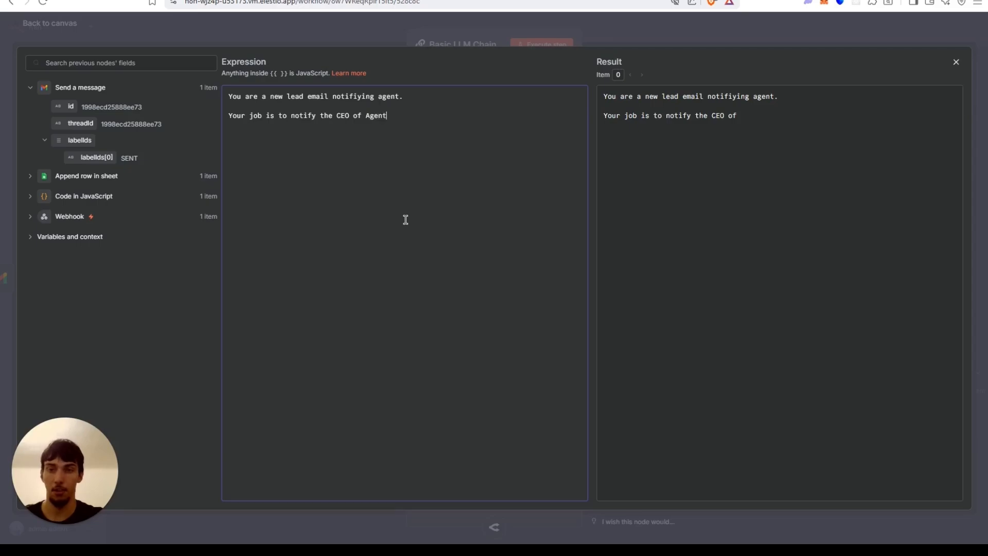
key("BackSpace")
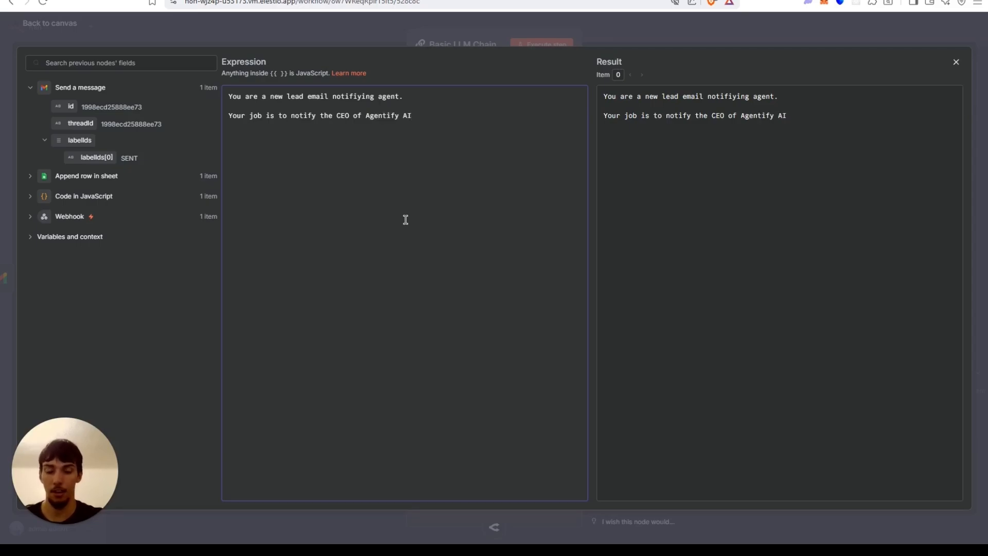
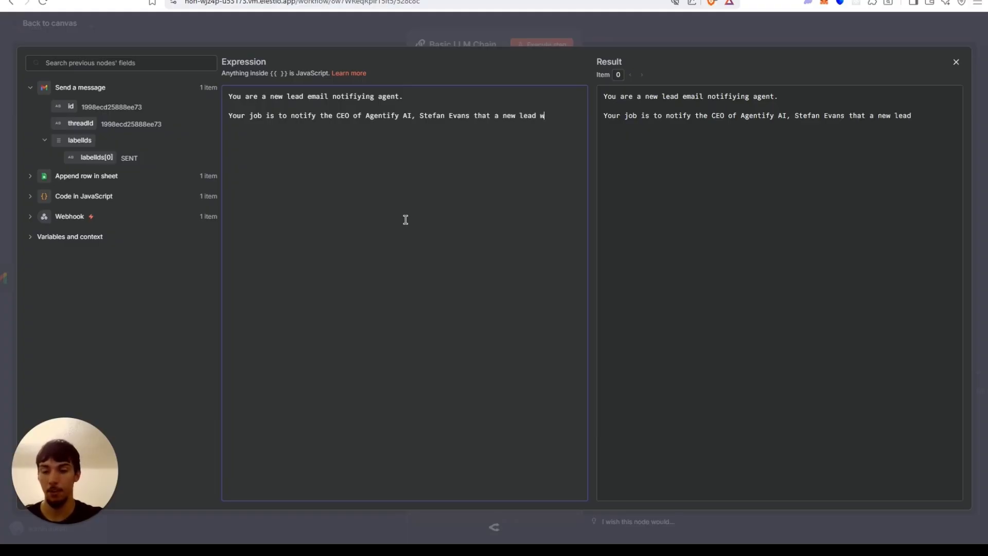
key("BackSpace")
key("BackSpace")
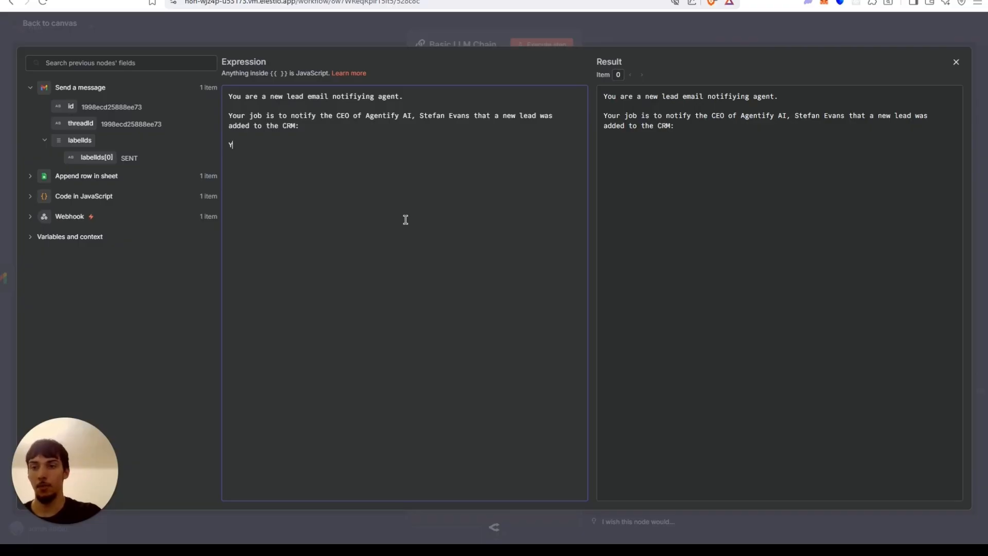
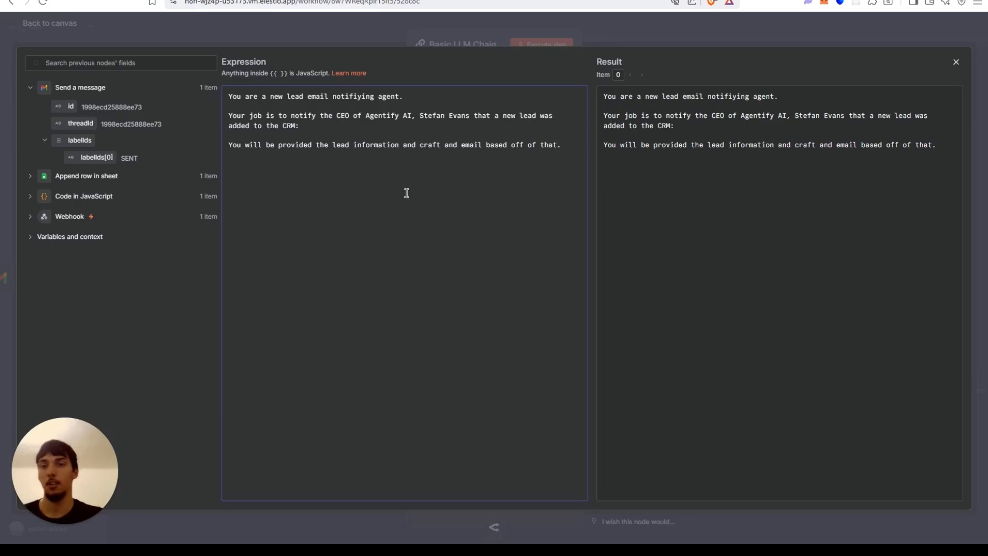
left_click(304, 21)
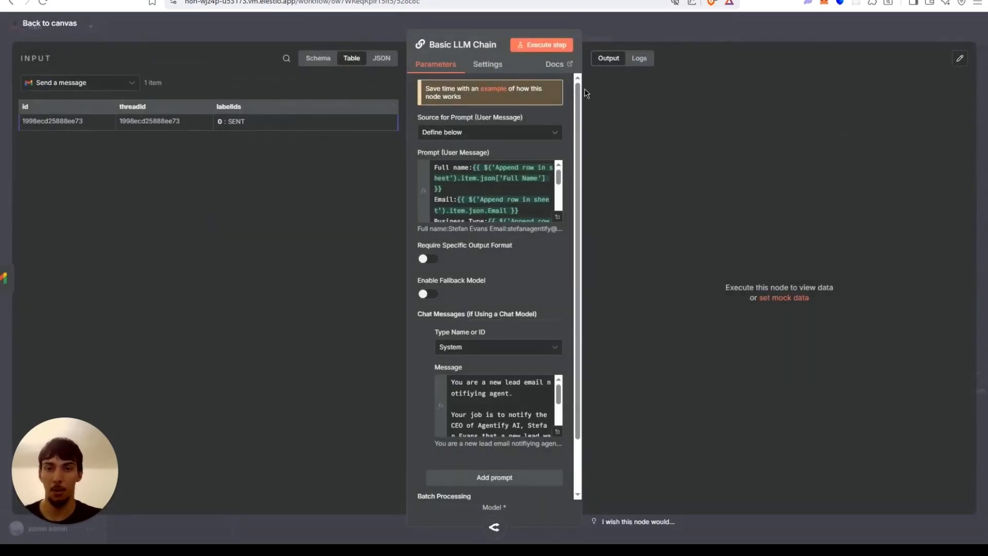
Execute the Basic LLM Chain step and review its generated email output in table view.
left_click(564, 43)
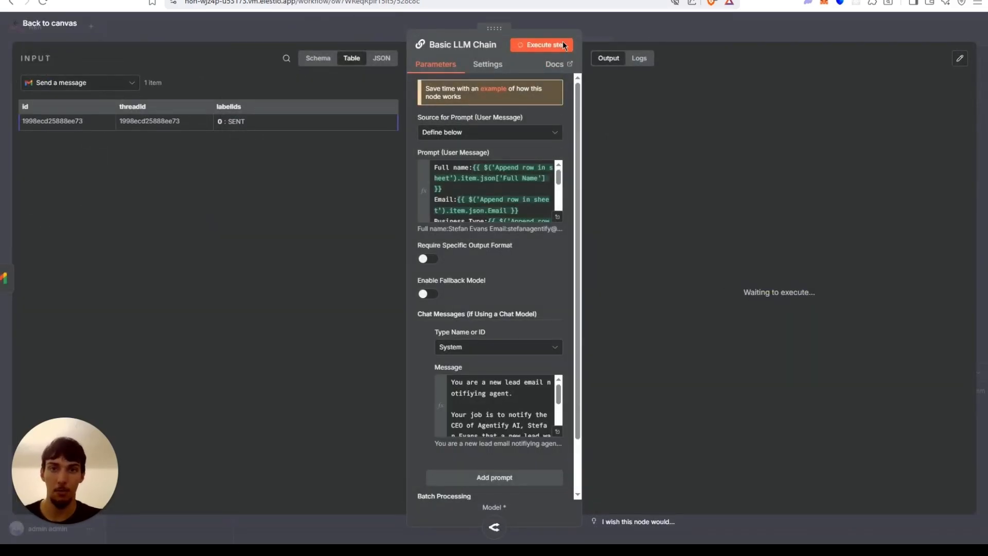
left_click(604, 30)
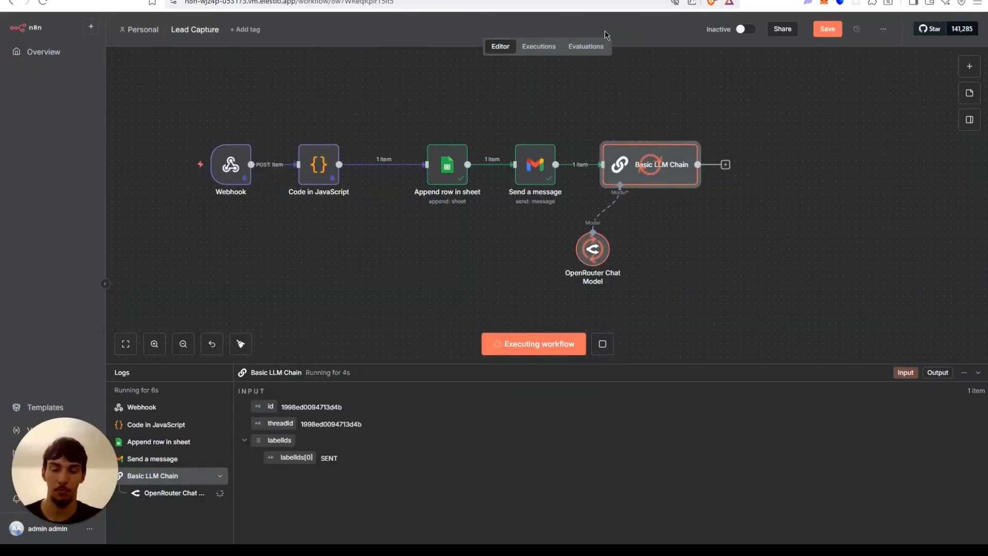
double_click(652, 176)
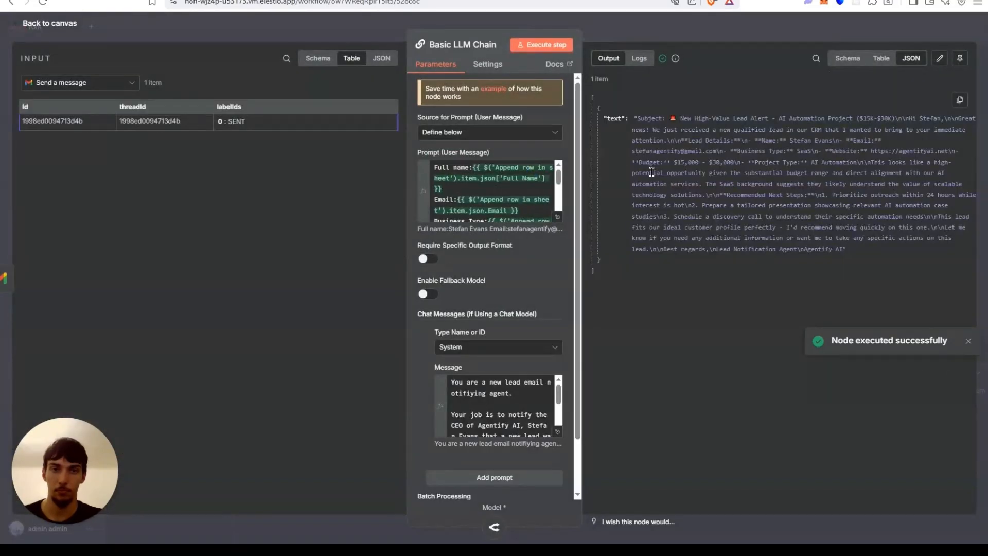
left_click(877, 60)
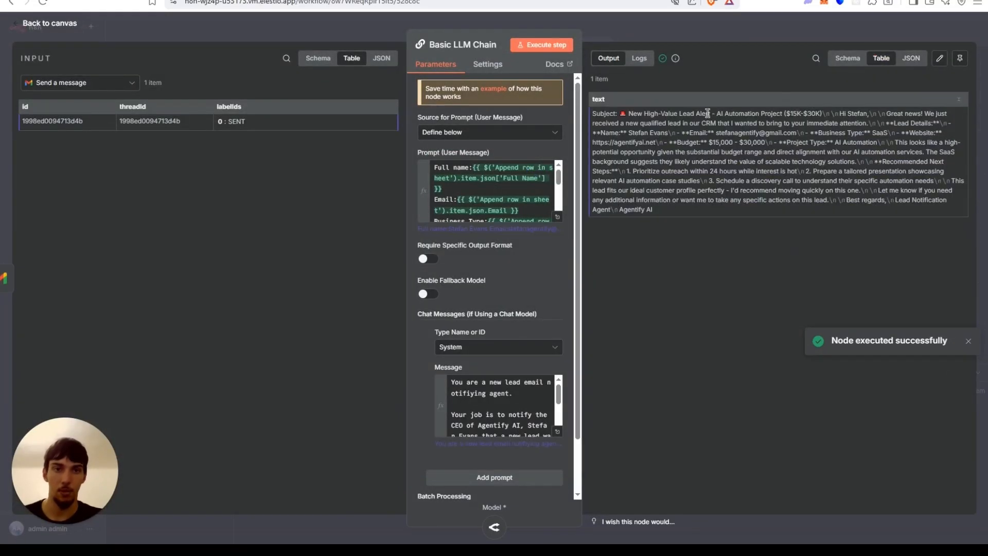
Add a Gmail Send a message node after the Basic LLM Chain.
left_click(713, 20)
left_click_drag(760, 90, 497, 71)
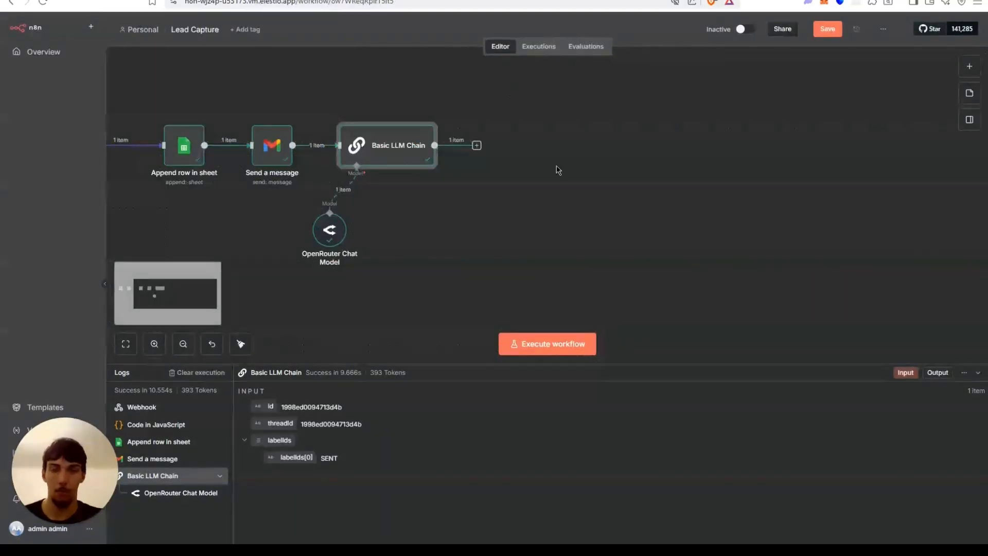
left_click(477, 146)
type("gmail")
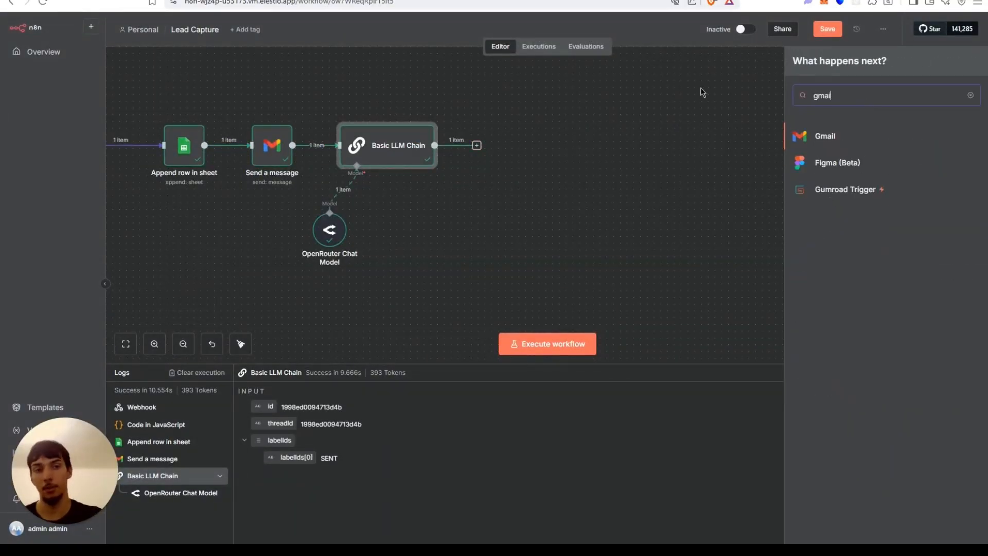
left_click(870, 140)
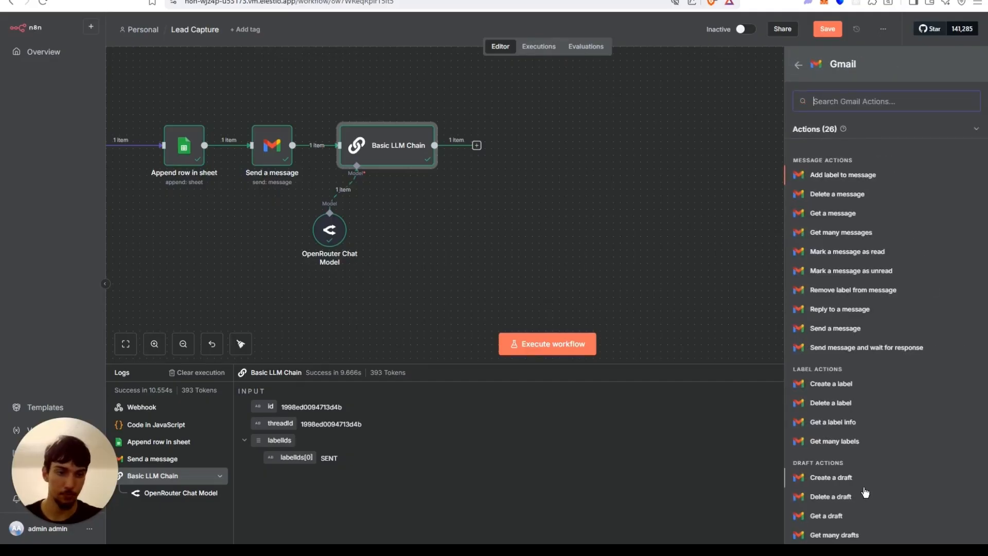
left_click(844, 339)
Enter the CEO's e-mail address as the recipient and set the subject to New Lead.
left_click(420, 205)
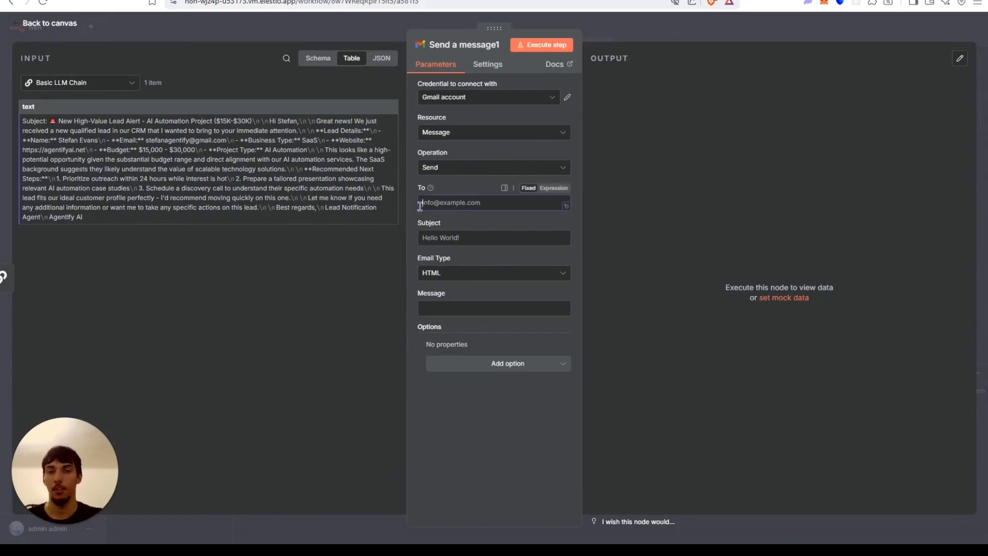
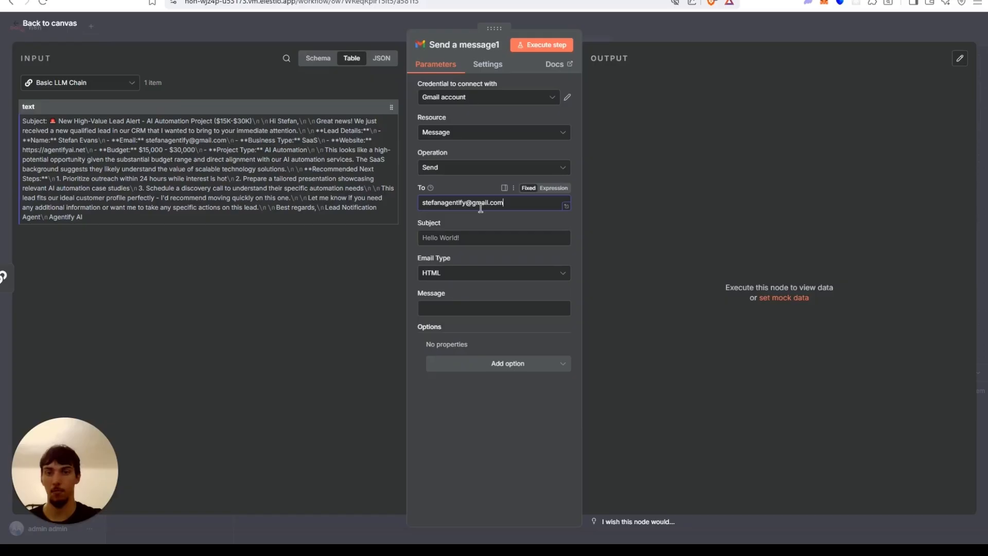
left_click(469, 235)
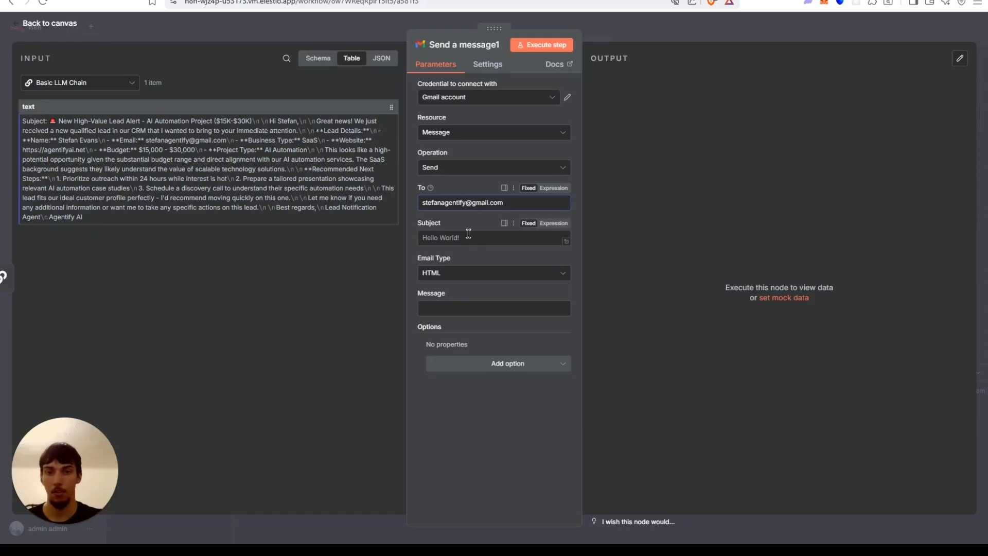
type("New Lead")
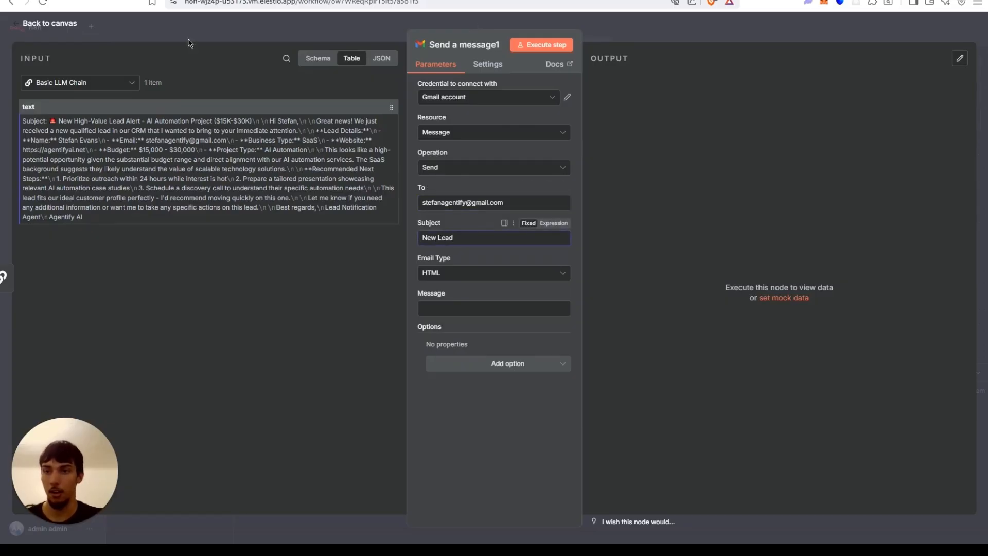
In the Basic LLM Chain, enable Require Specific Output Format and attach a Structured Output Parser.
left_click(188, 40)
double_click(406, 154)
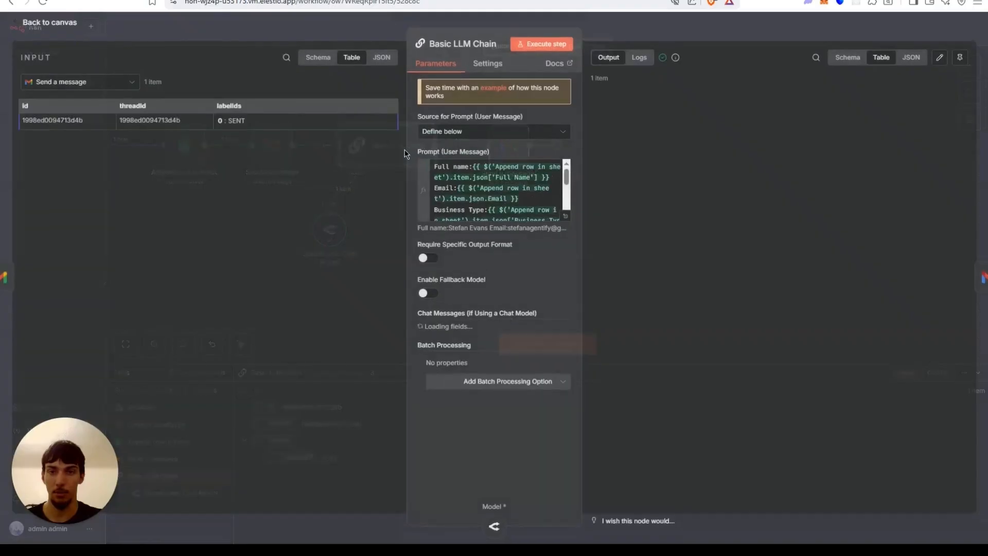
scroll(506, 431, "down", 2)
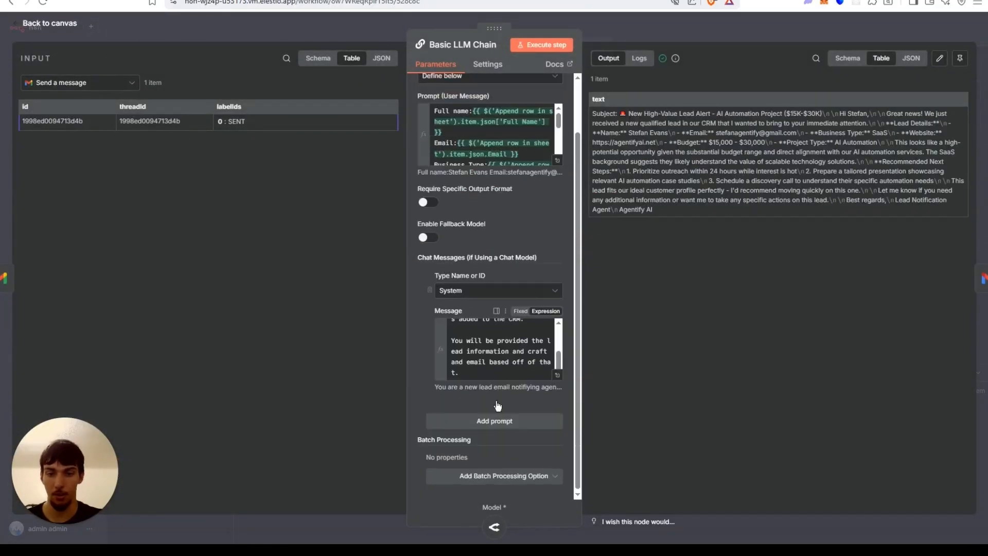
left_click(425, 200)
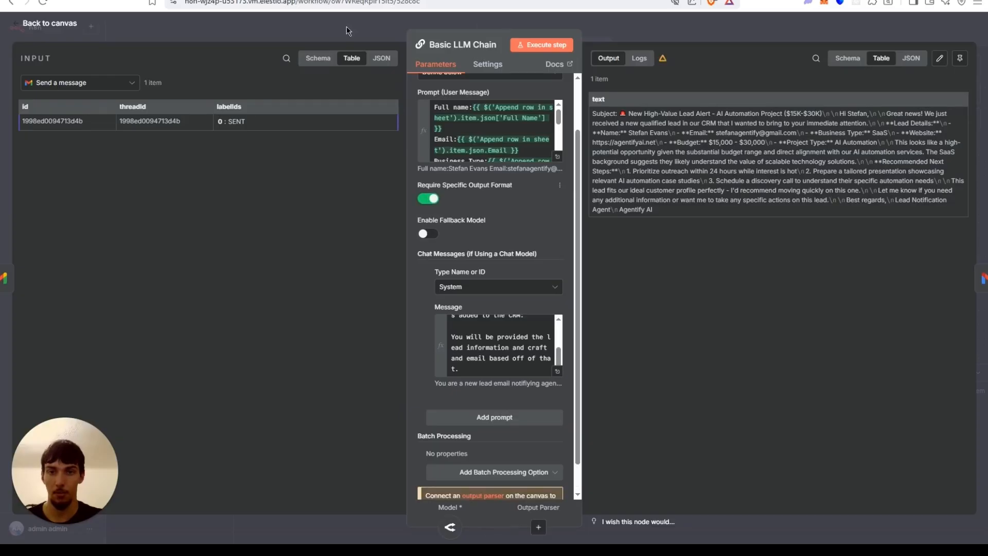
left_click(539, 527)
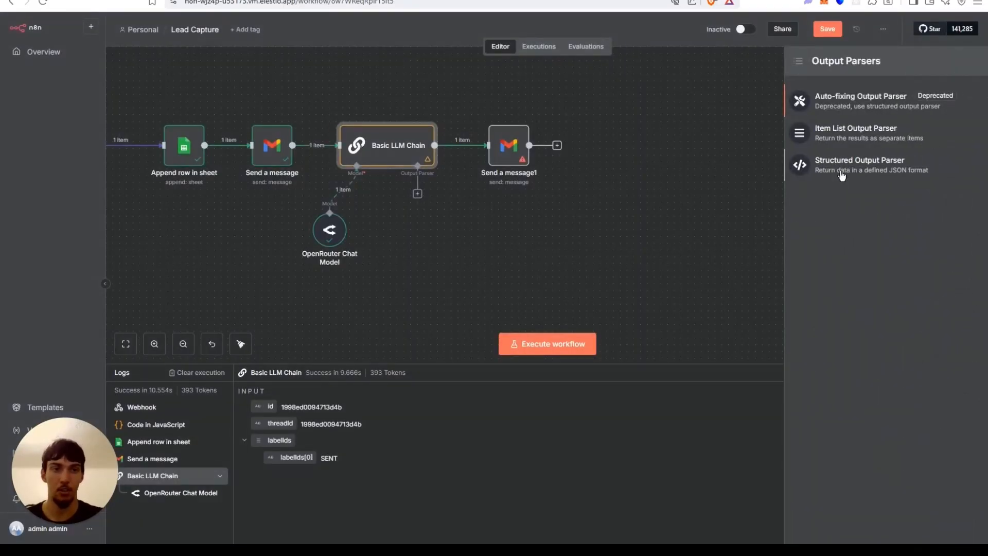
left_click(842, 176)
Replace the parser's JSON example with an object holding empty "Subject" and "Text" fields.
left_click(503, 206)
key("ctrl+a")
key("BackSpace")
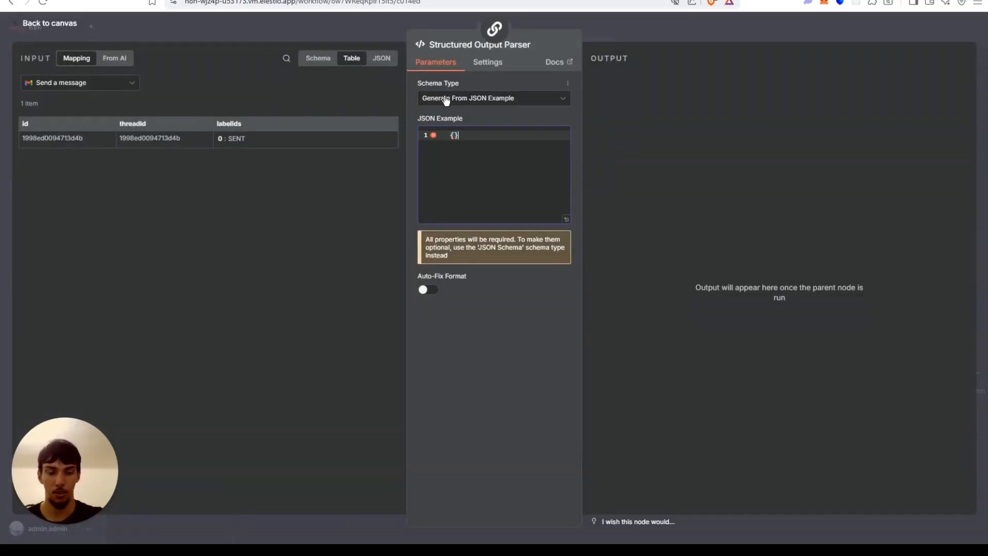
type("{")
key("Return")
key("Return")
key("Up")
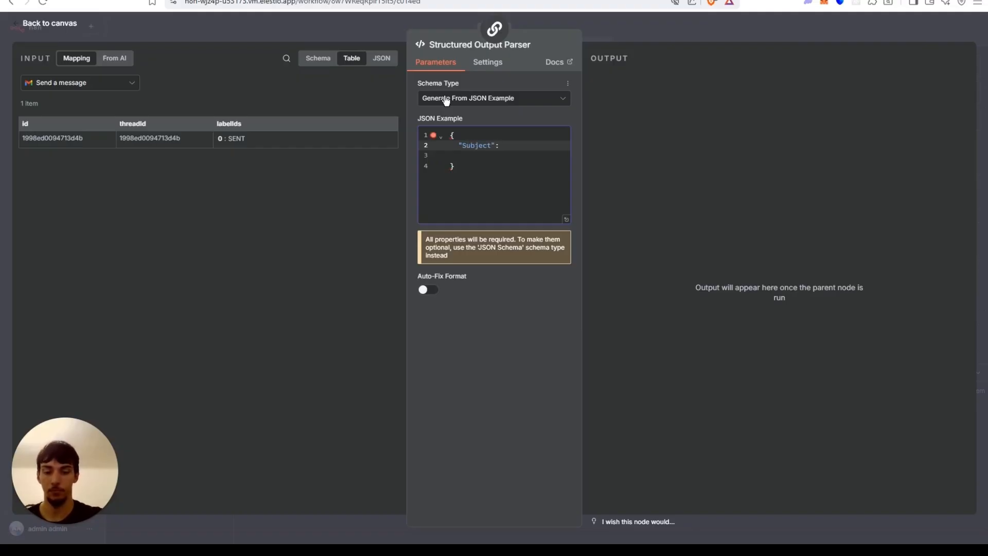
type(",")
key("Return")
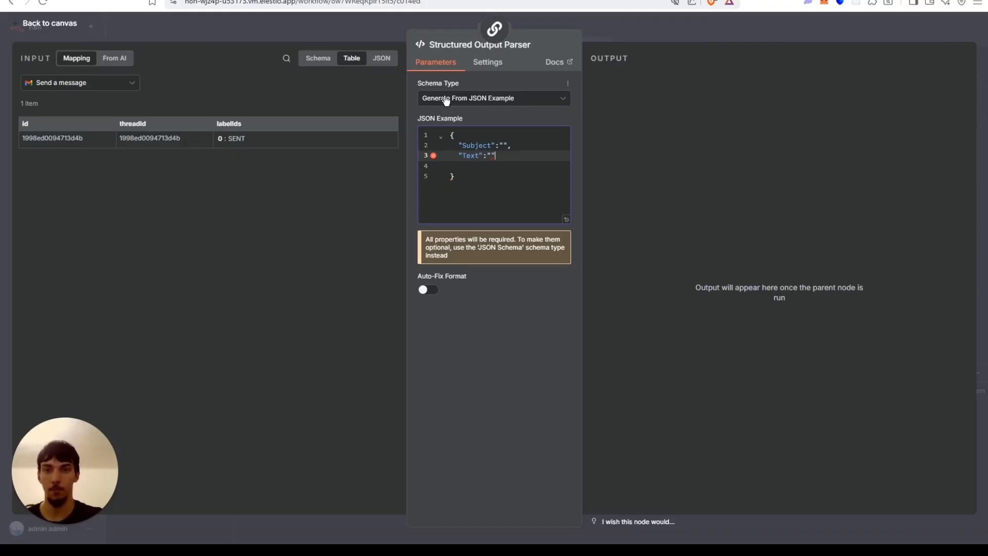
Execute the Basic LLM Chain step again with the structured output parser attached.
left_click(360, 26)
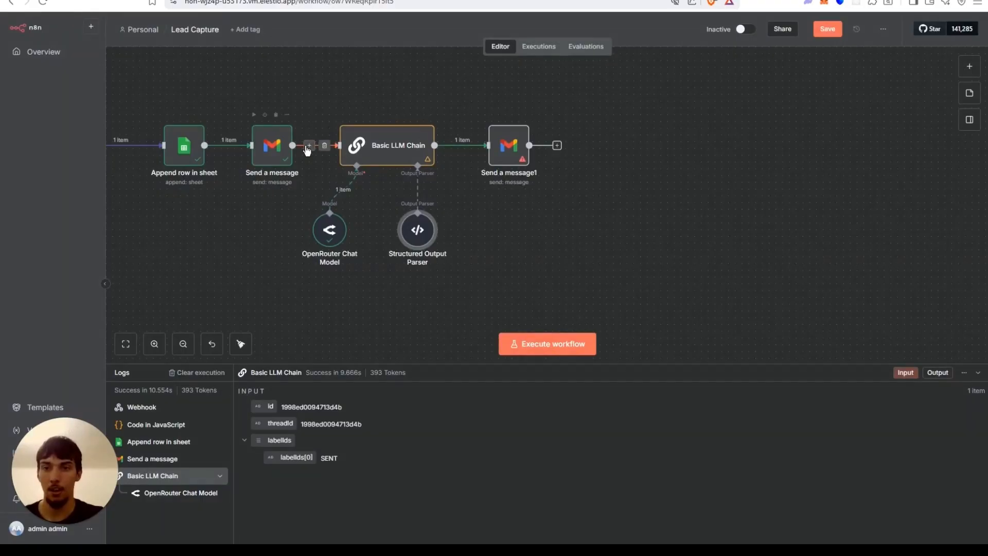
left_click(349, 148)
double_click(349, 148)
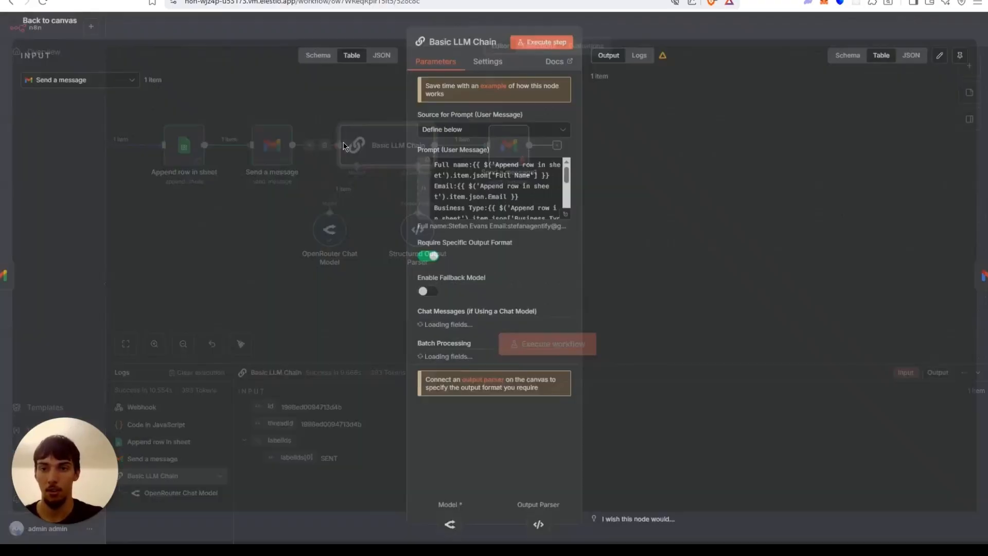
left_click(546, 45)
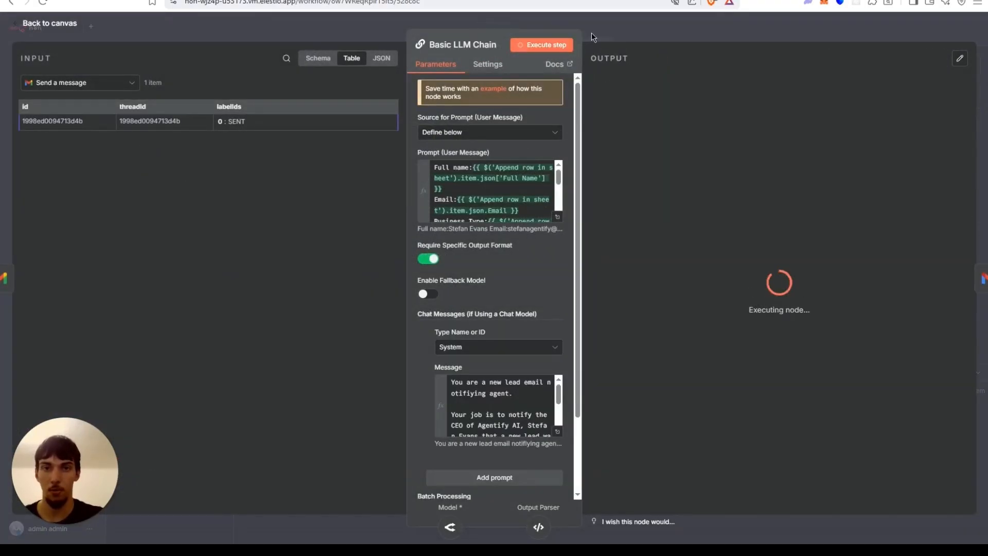
left_click(591, 33)
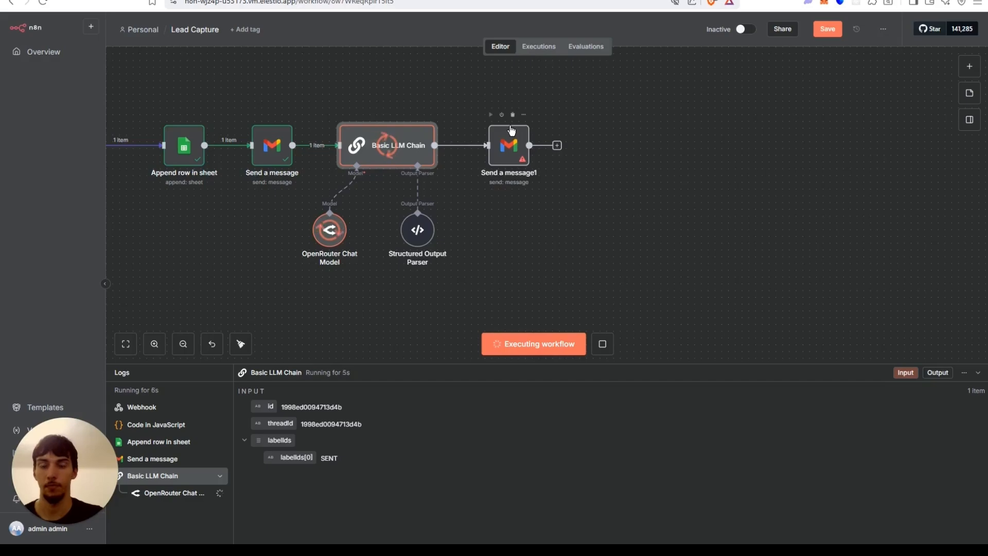
Replace the Gmail subject with the LLM output's Subject field mapped from the input data.
double_click(513, 141)
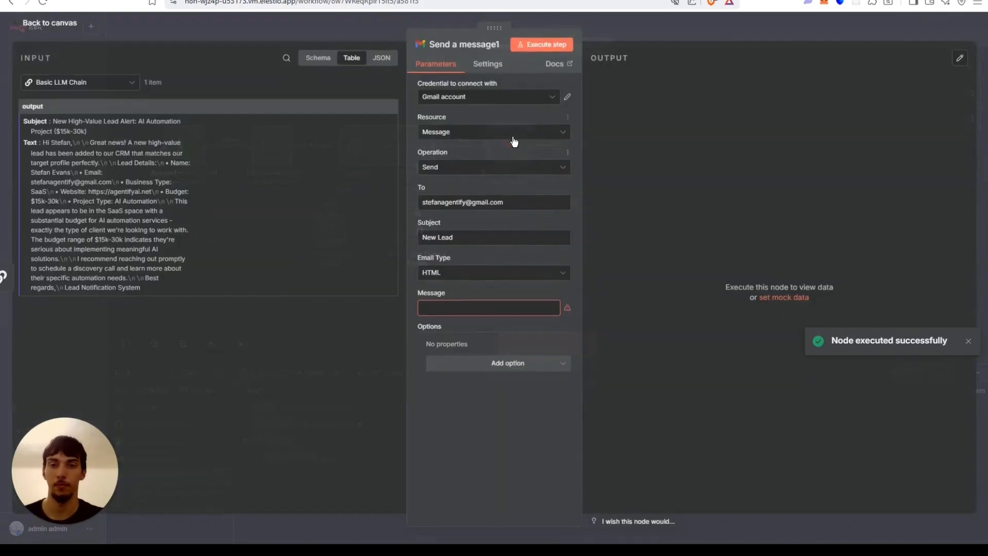
mouse_move(36, 120)
left_mouse_down()
mouse_move(101, 129)
mouse_move(338, 220)
mouse_move(22, 130)
left_mouse_up()
left_click_drag(478, 239, 273, 230)
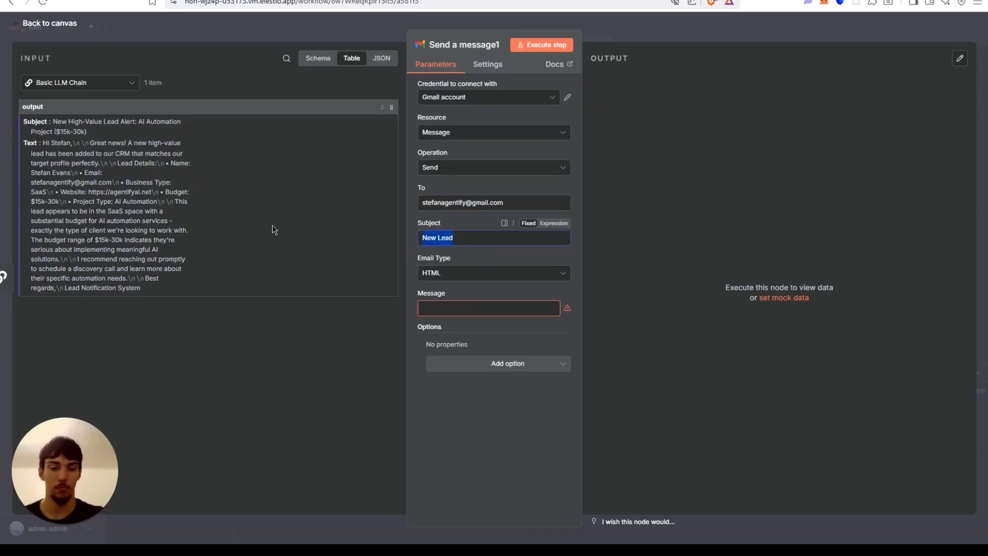
key("BackSpace")
left_click_drag(27, 122, 451, 253)
Set the email type to Text and map the message to the LLM output's Text field.
left_click(453, 284)
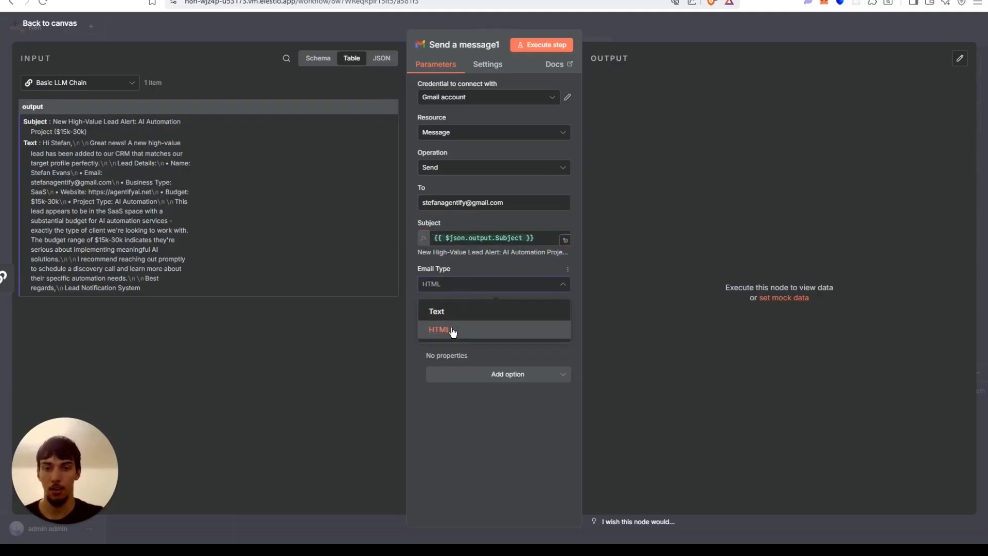
left_click(452, 312)
left_click_drag(30, 142, 466, 321)
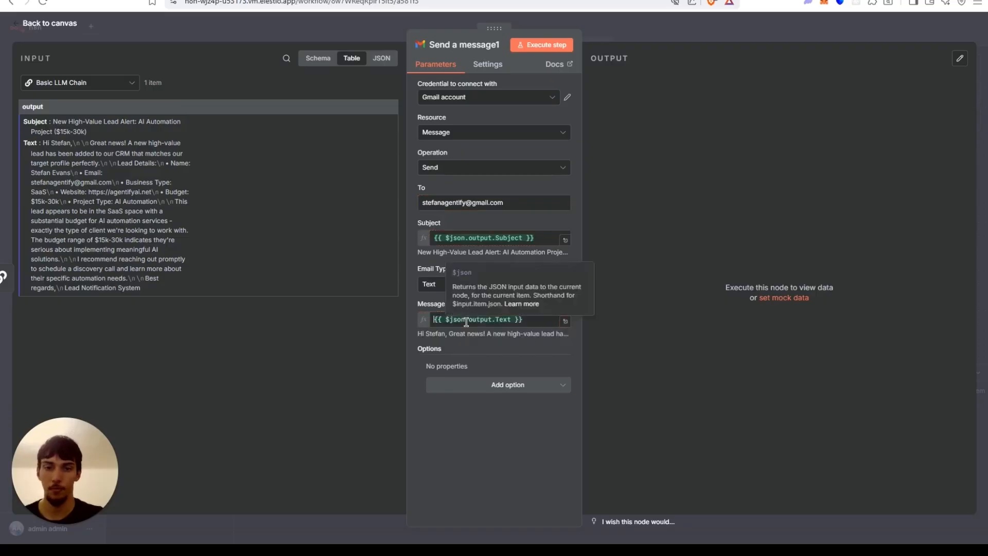
Save the Lead Capture workflow.
left_click(619, 31)
scroll(620, 177, "down", 3)
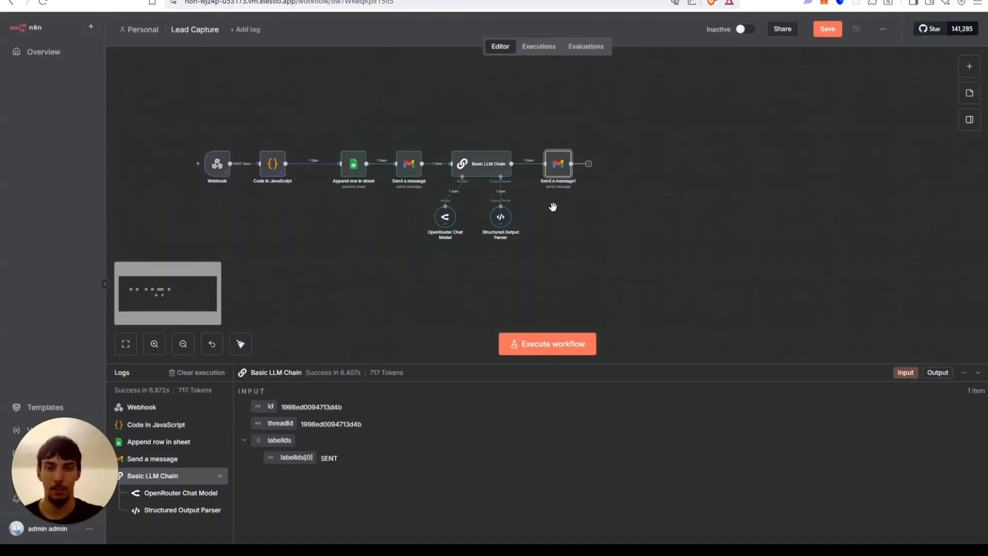
left_click_drag(272, 226, 403, 224)
left_click(829, 29)
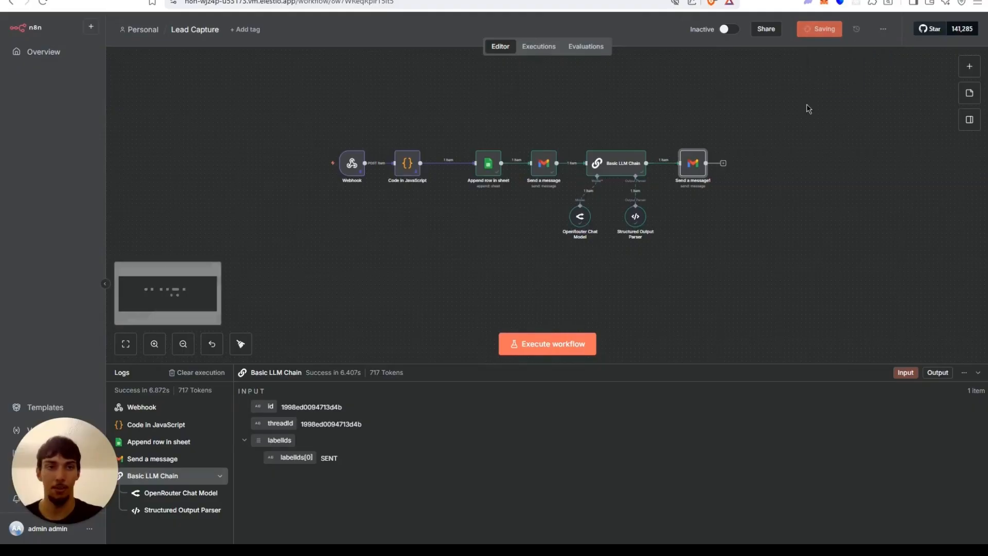
Execute the Send a message1 Gmail step.
scroll(558, 103, "right", 5)
scroll(570, 147, "down", 2)
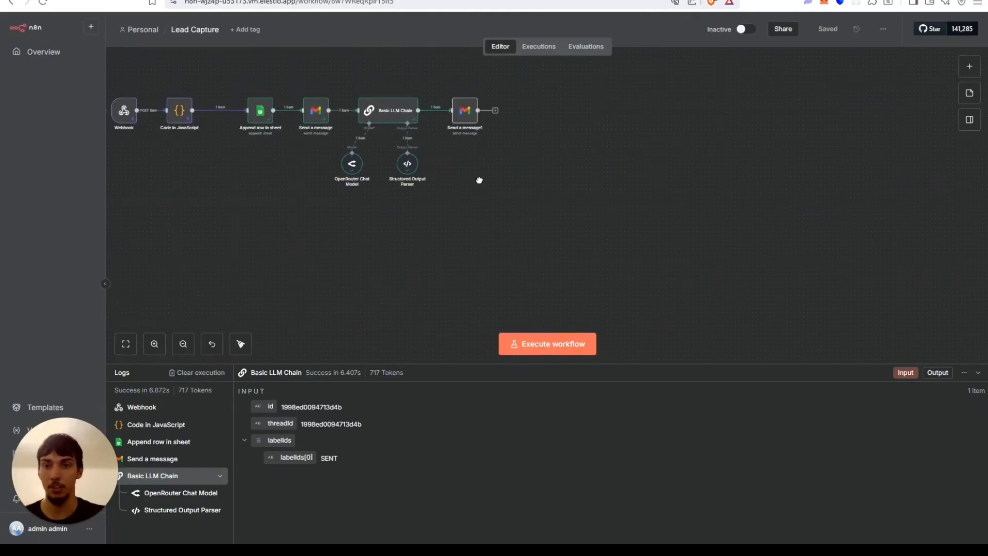
left_click_drag(479, 180, 591, 222)
left_click_drag(433, 194, 487, 177)
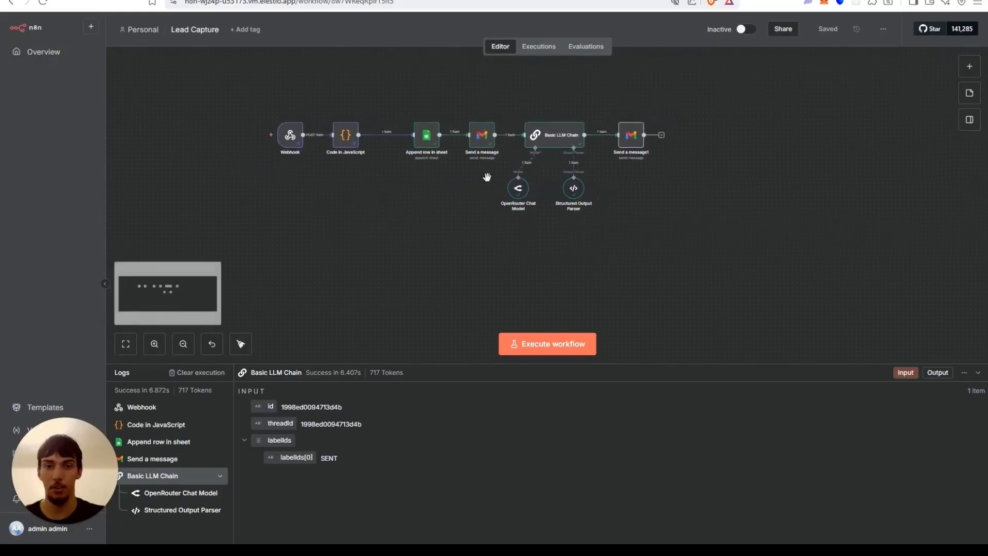
double_click(630, 134)
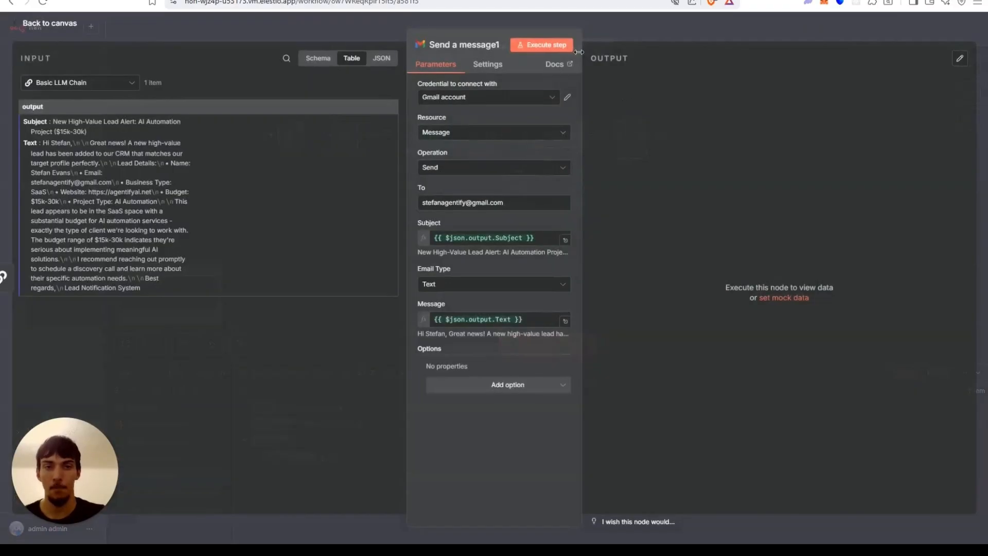
left_click(560, 46)
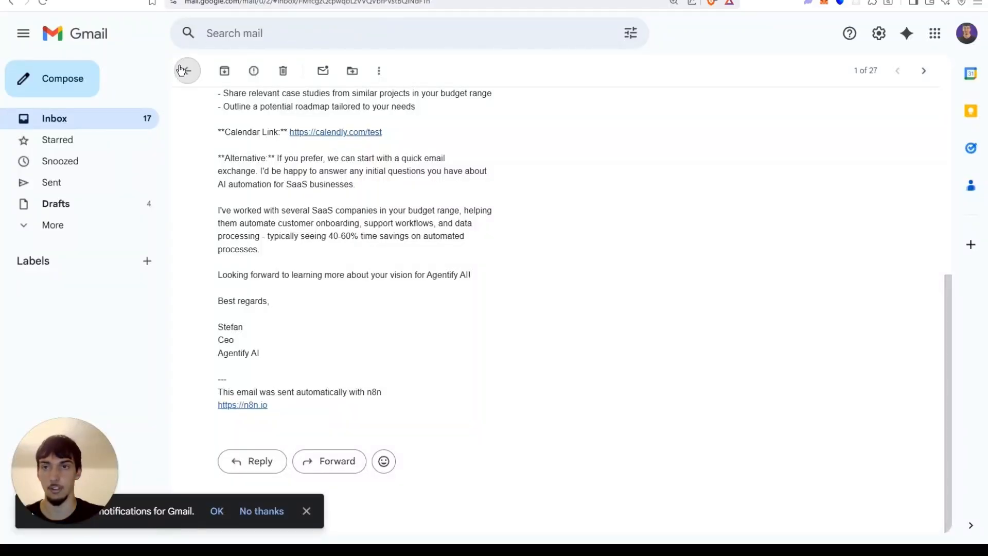
Switch to Gmail, open the new high-value lead alert email and read through its body.
left_click(186, 69)
left_click(316, 136)
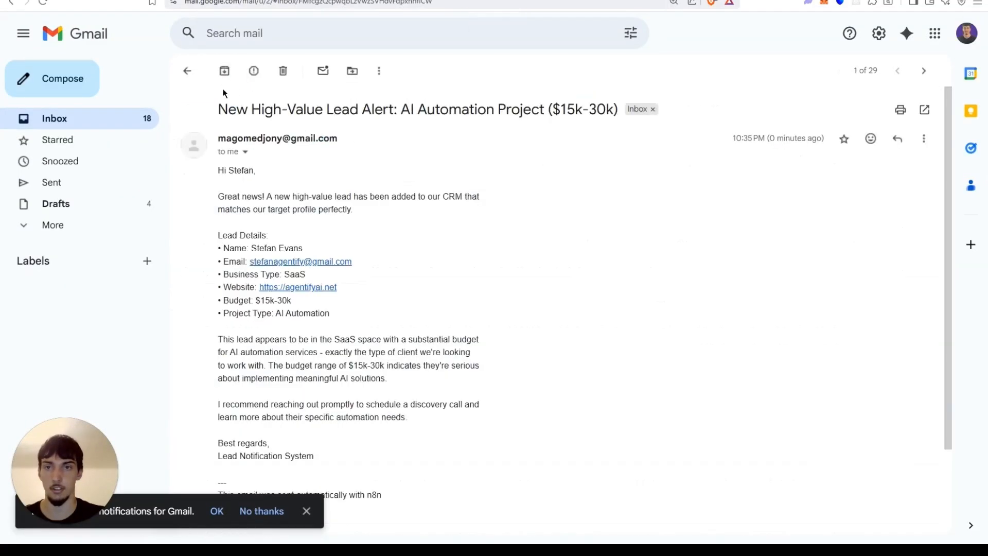
scroll(284, 137, "down", 2)
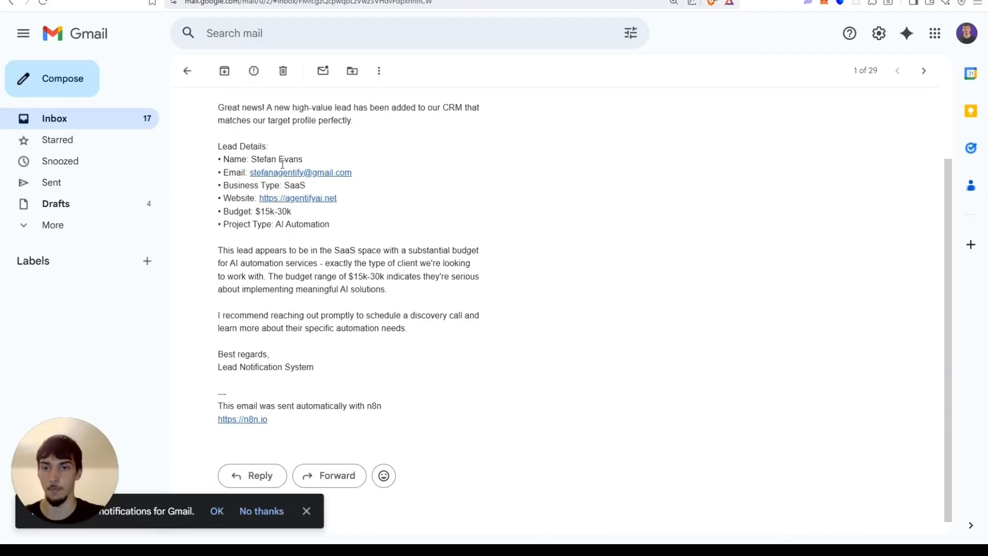
left_click_drag(246, 253, 473, 291)
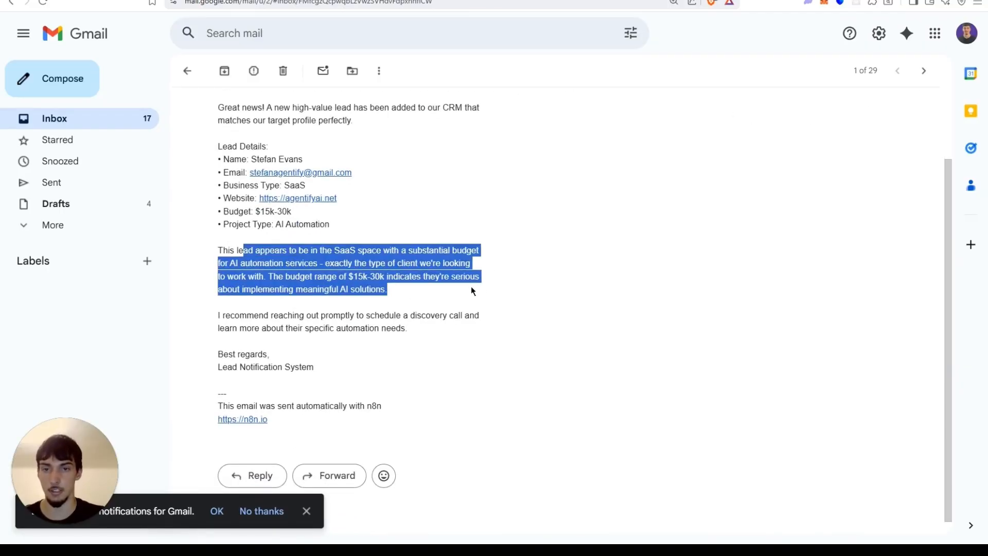
left_click_drag(439, 348, 327, 379)
left_click(328, 379)
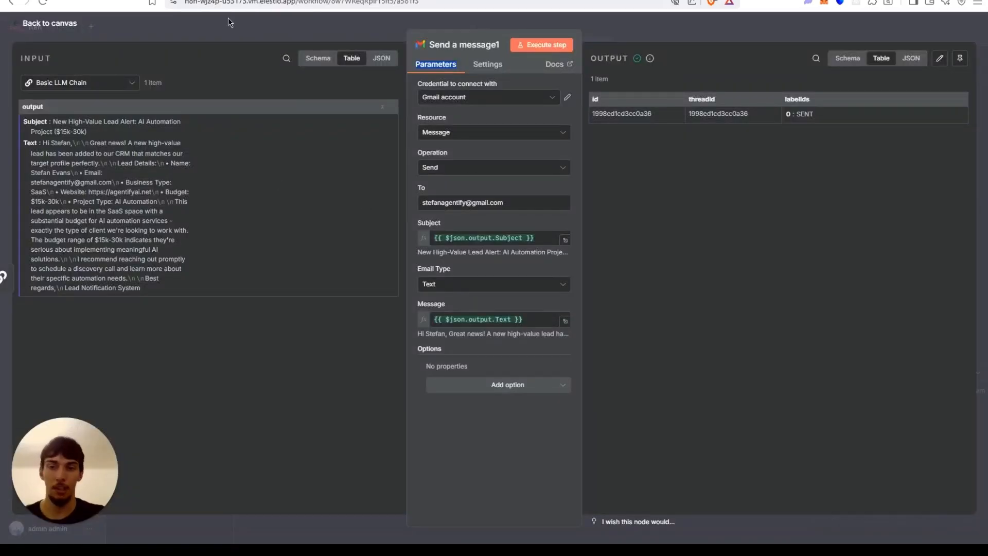
Add the Append n8n Attribution option to the Send a message1 Gmail step and switch it off.
left_click(244, 30)
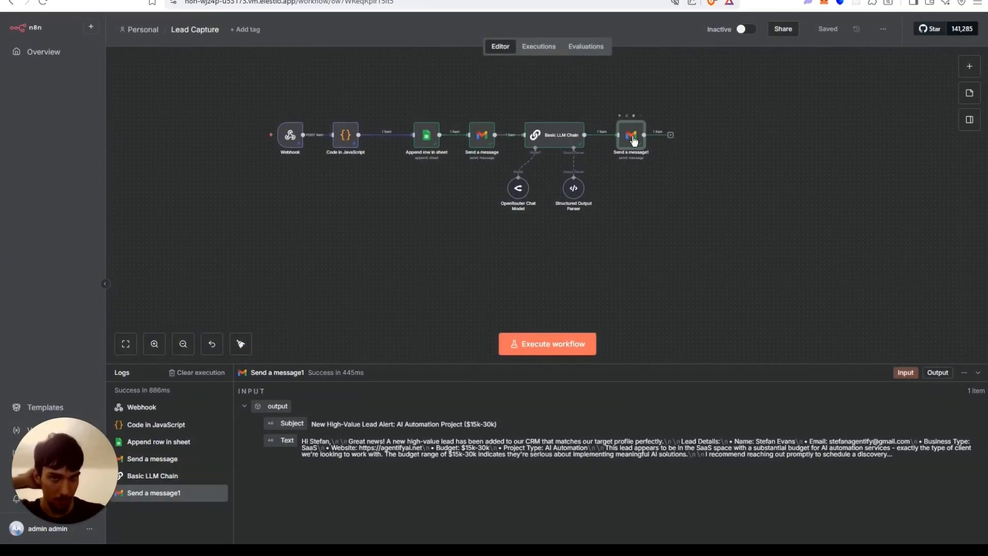
double_click(632, 138)
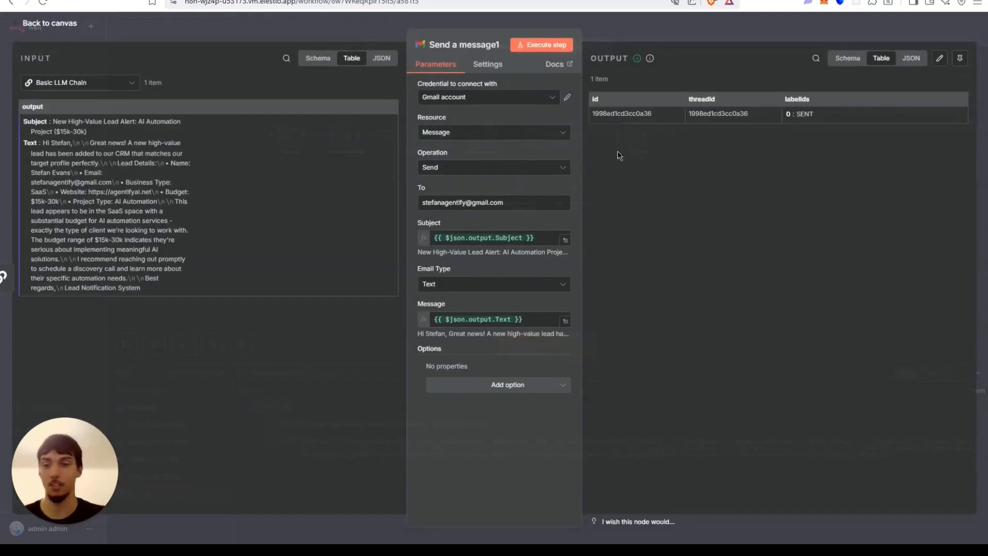
left_click(509, 386)
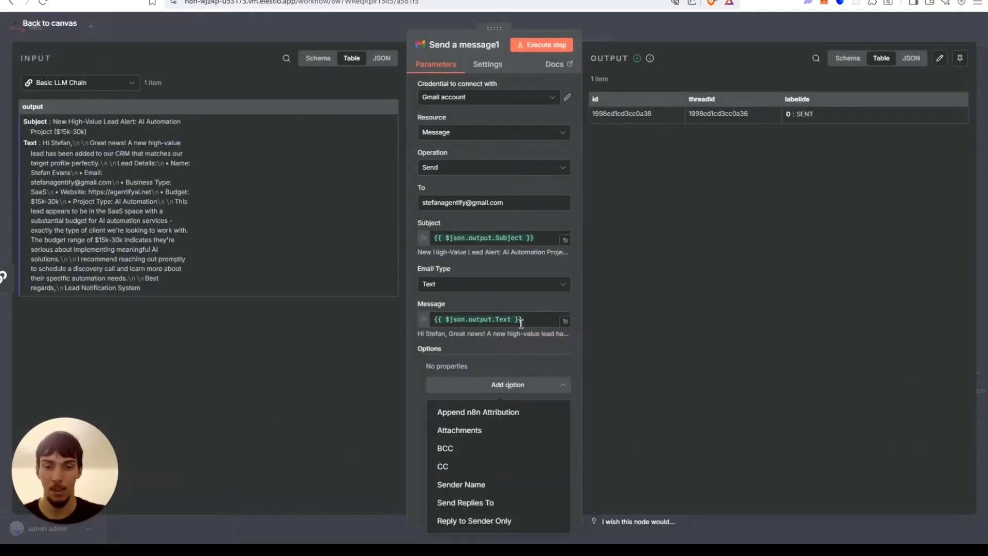
left_click(470, 411)
left_click(440, 381)
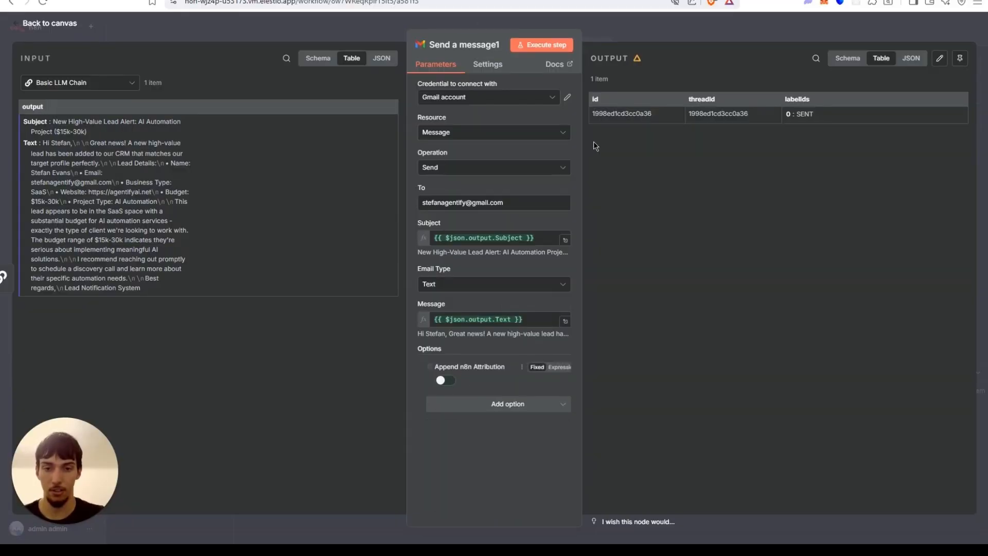
left_click(634, 43)
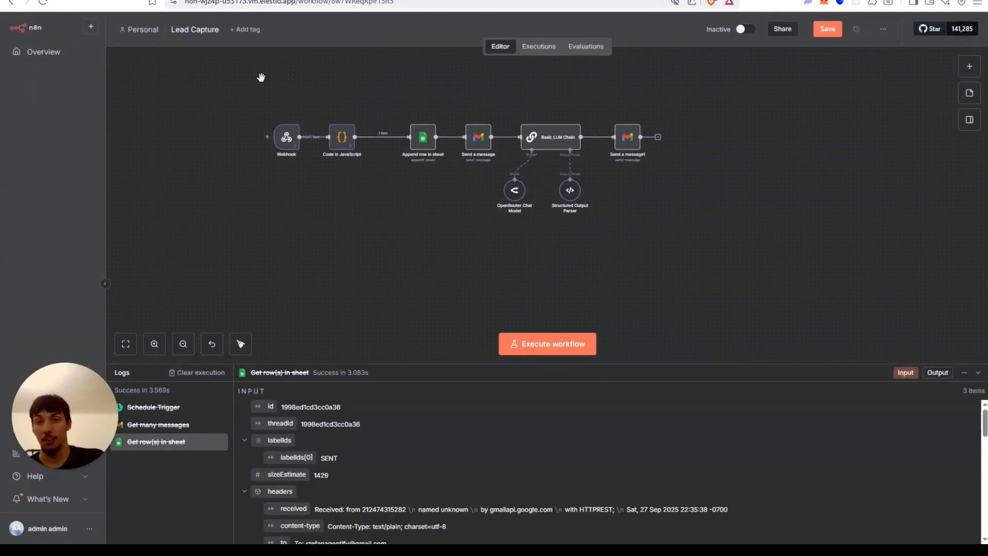
Set the Webhook node's Respond option to Using 'Respond to Webhook' Node.
left_click_drag(261, 77, 320, 92)
left_click_drag(541, 114, 468, 120)
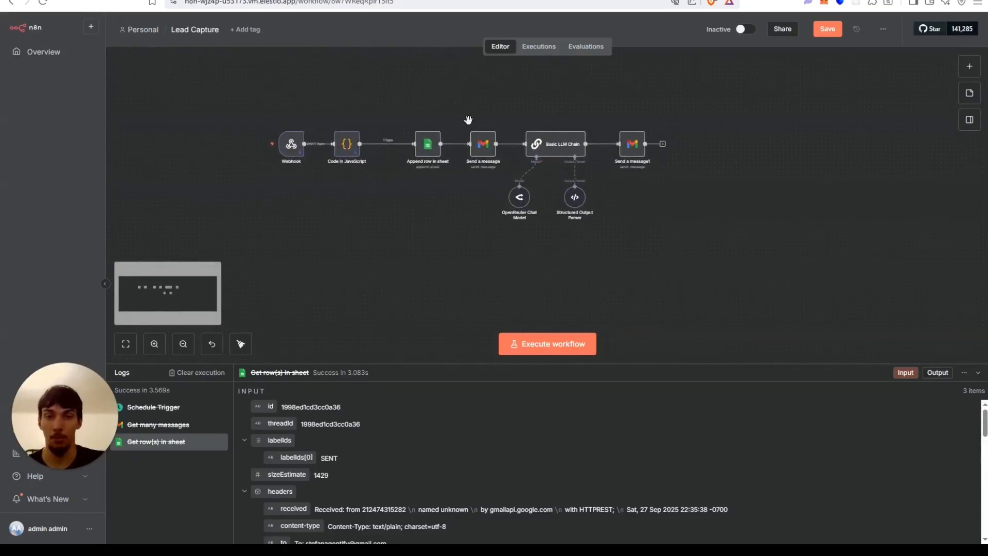
double_click(290, 149)
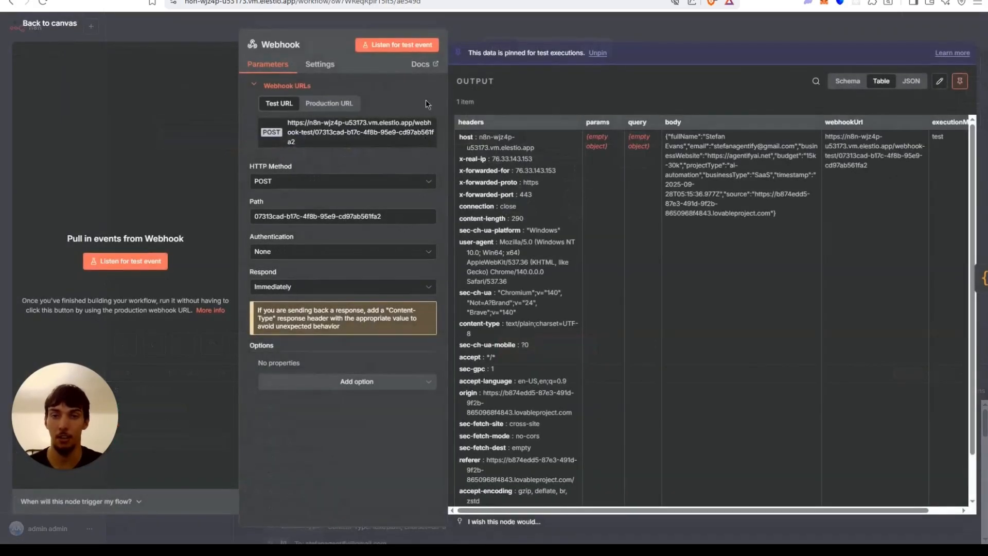
left_click(482, 23)
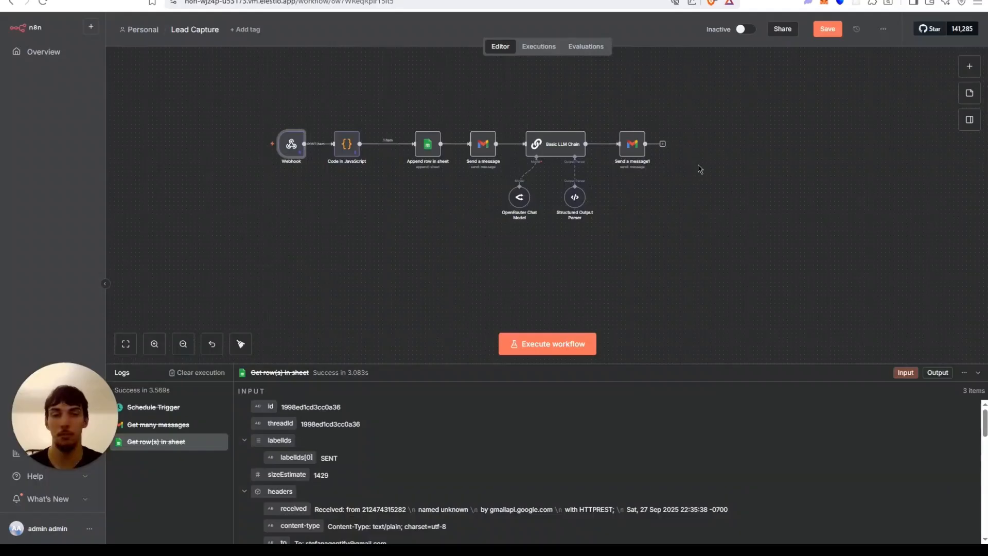
double_click(291, 149)
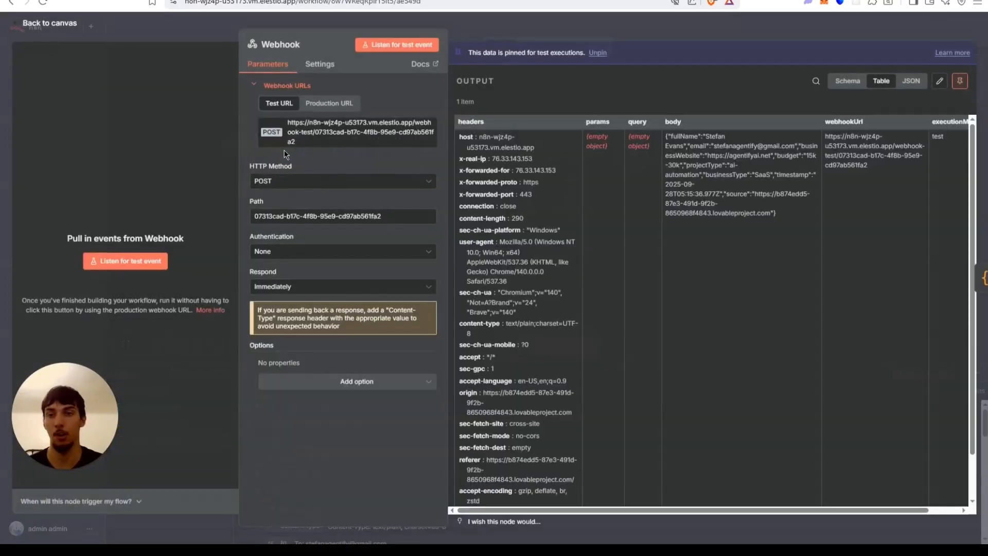
left_click(326, 290)
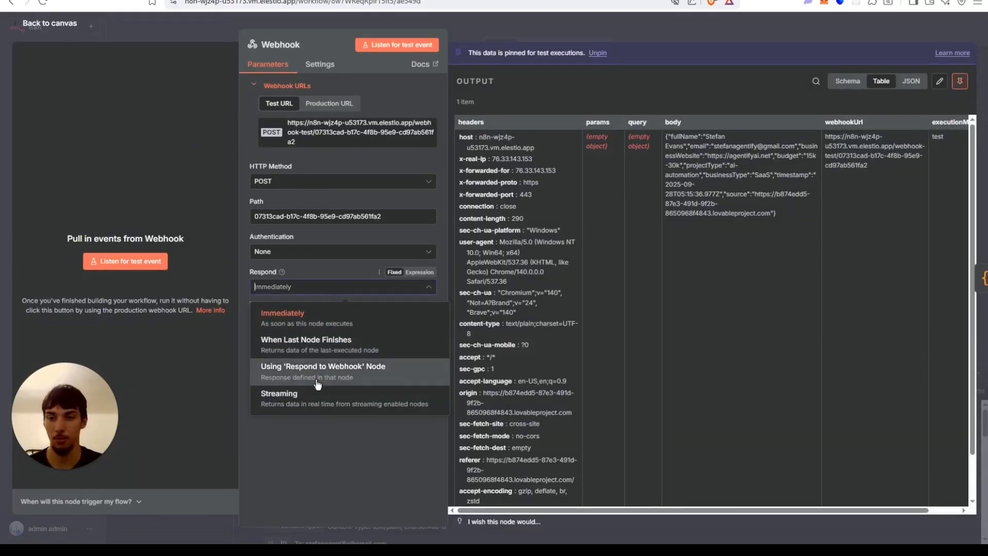
left_click(379, 352)
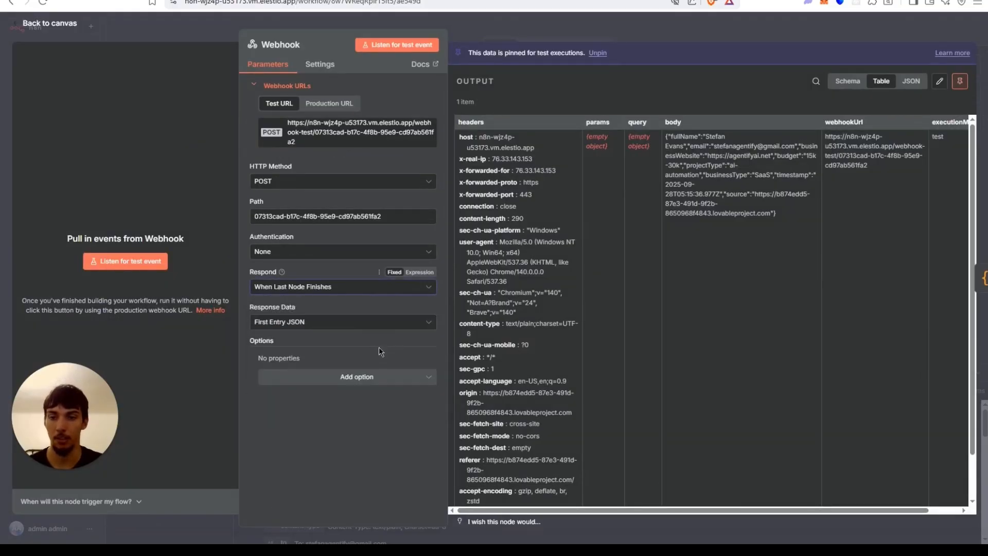
left_click(349, 291)
left_click(328, 377)
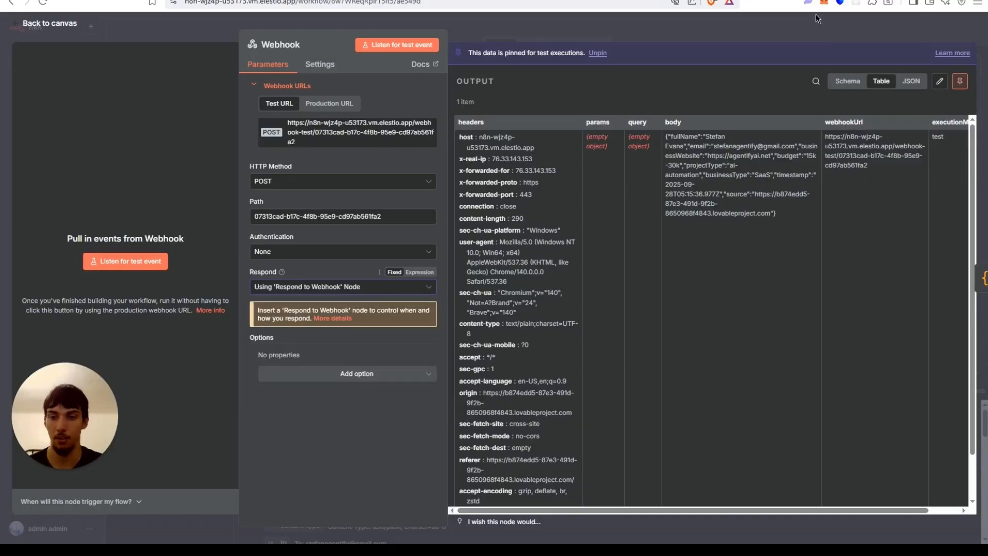
left_click(691, 20)
Add a Respond to Webhook node after Send a message1 and save the workflow.
left_click(663, 144)
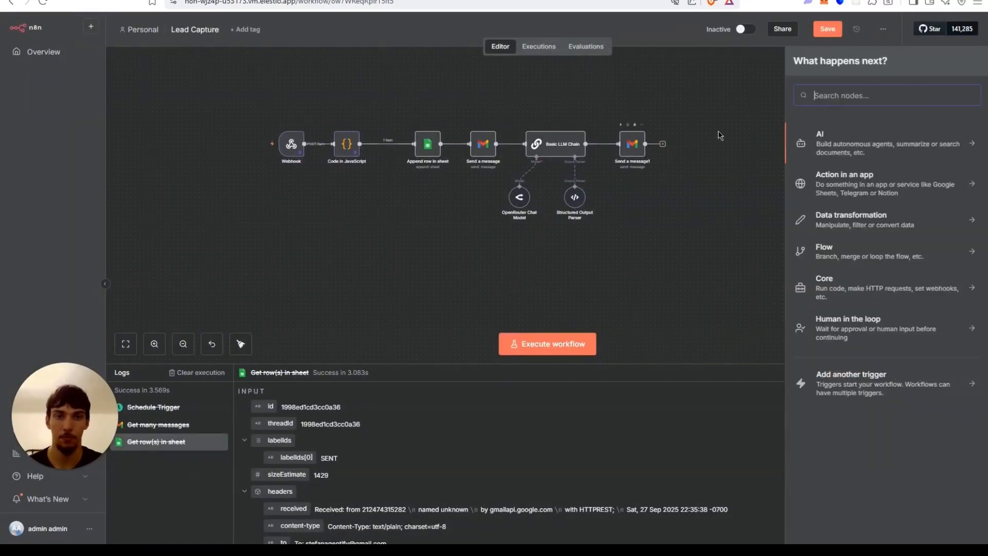
type("web")
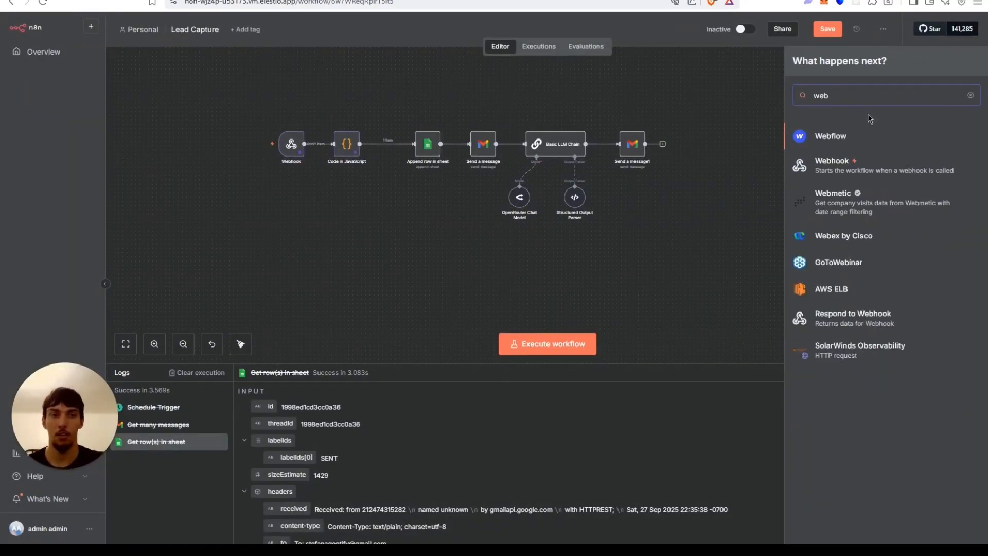
left_click(829, 324)
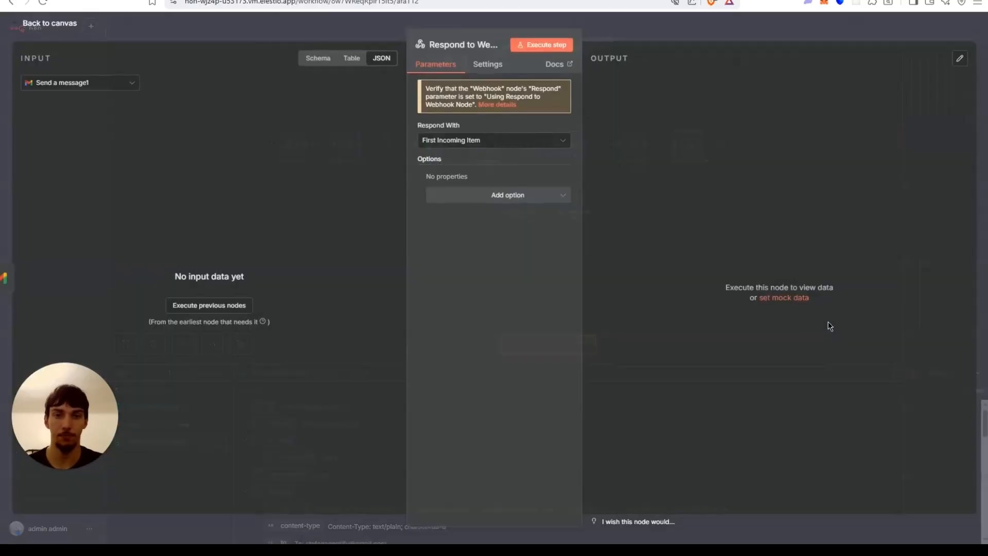
left_click(480, 146)
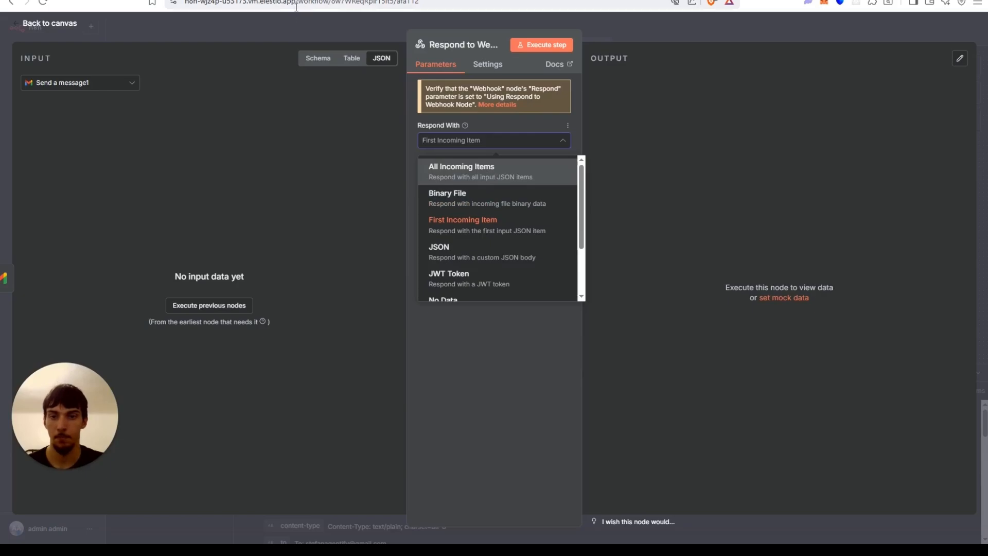
left_click(288, 26)
left_click_drag(692, 149, 714, 150)
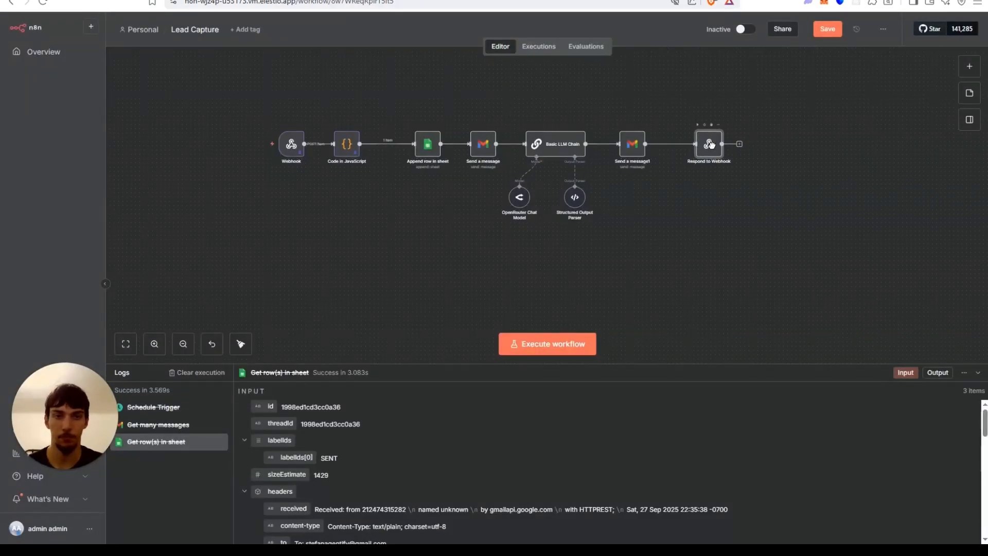
key("ctrl+s")
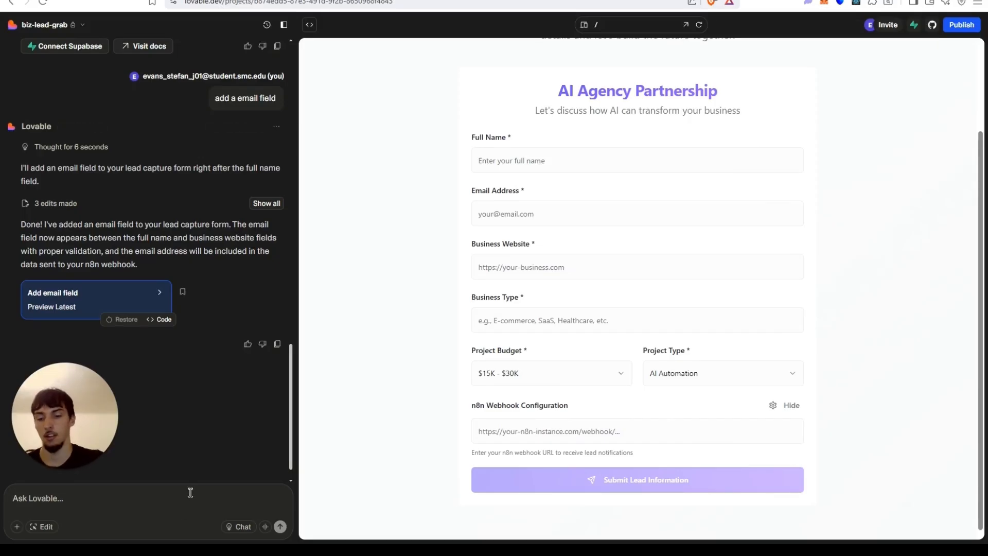
Switch to Lovable and write a prompt: wait for the webhook response, then tell the user a sales rep will reach out, using their first name.
type("wait for")
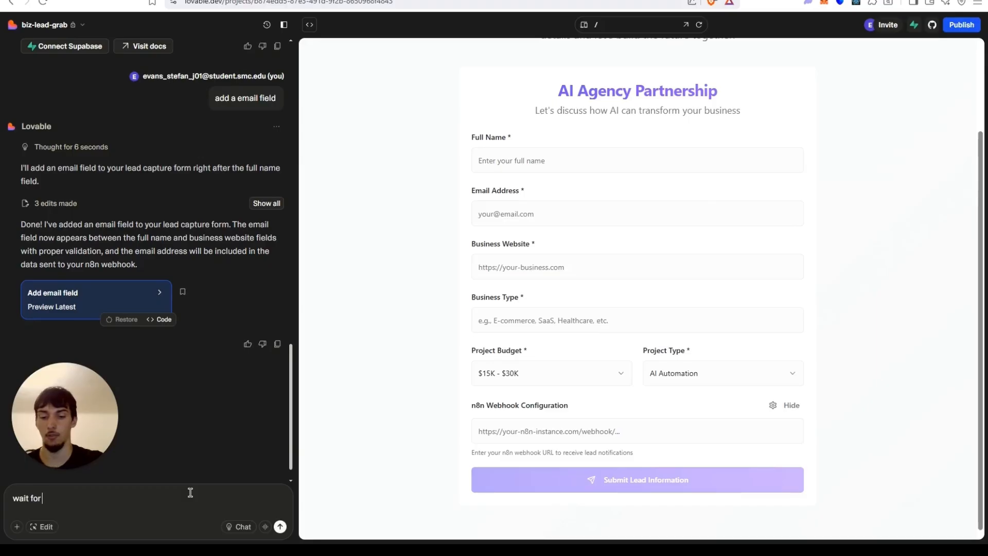
type(" the webhoo")
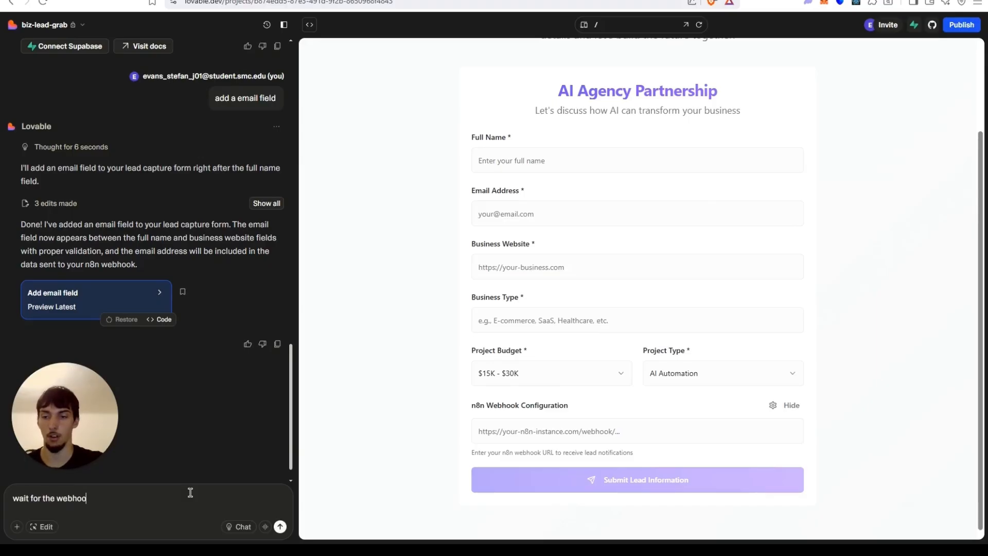
type("k response ")
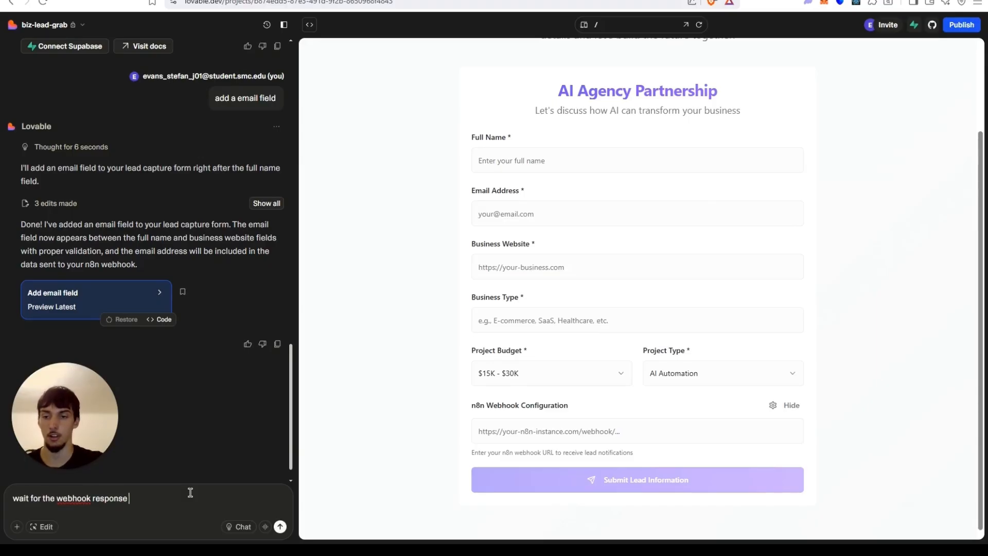
type("and then output t")
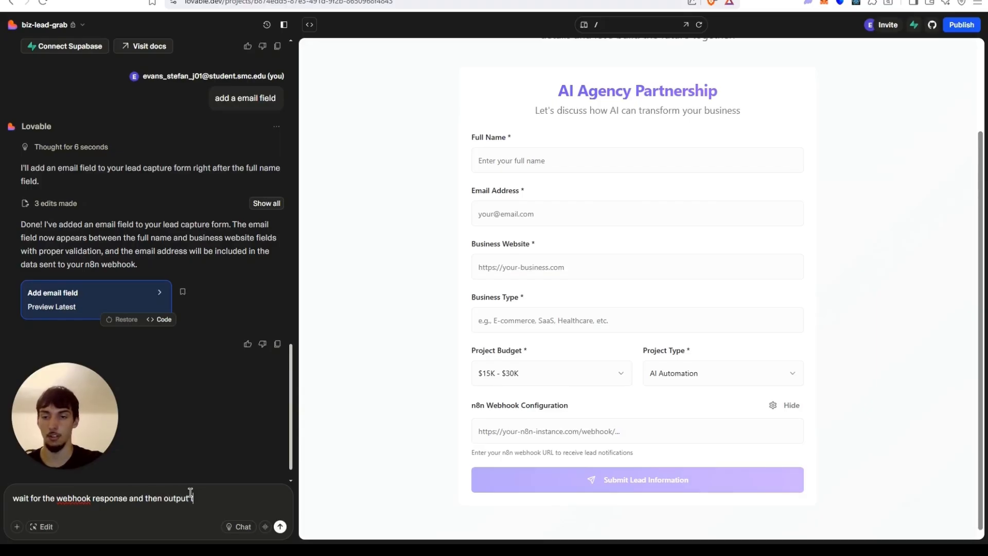
type("o the user your ")
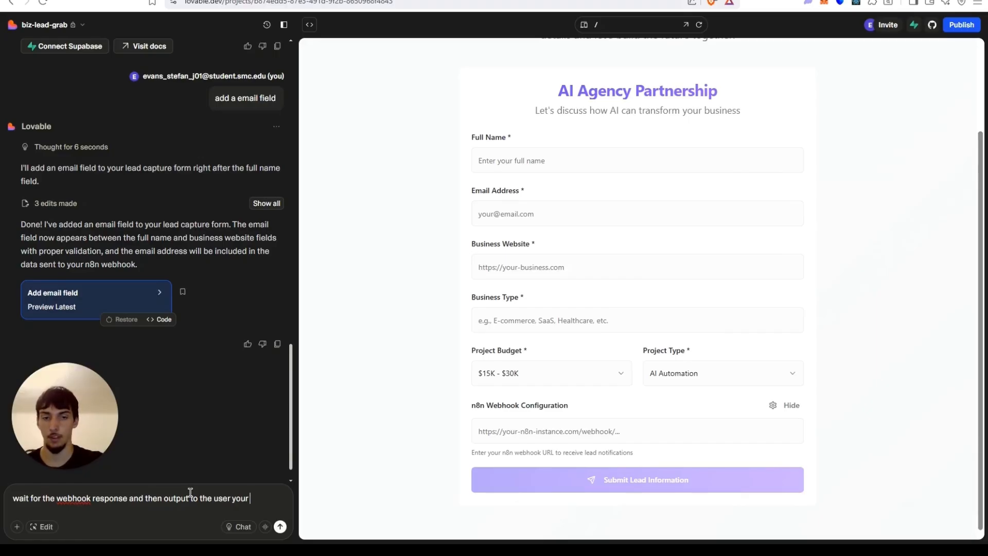
type("message")
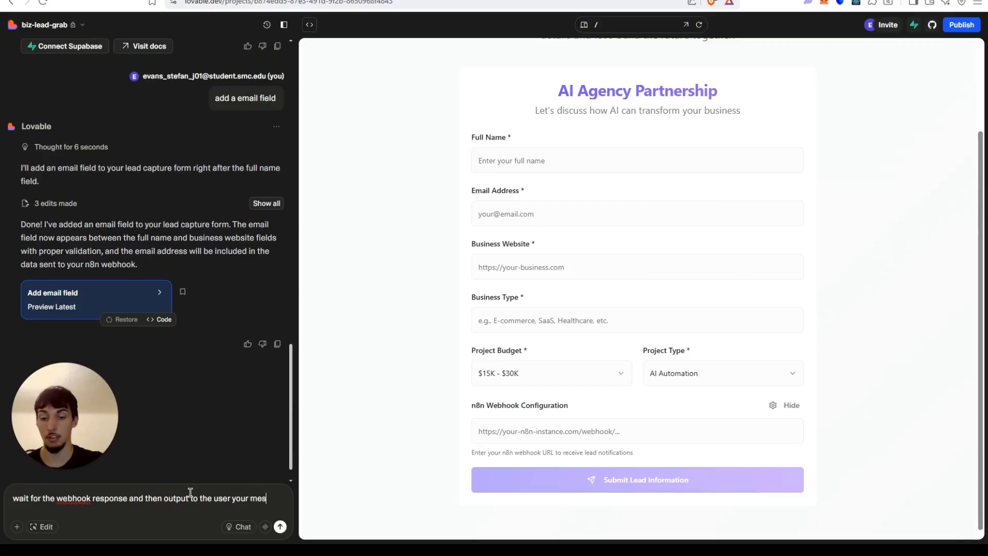
key("BackSpace")
key("BackSpace")
key("BackSpace")
key("BackSpace")
key("BackSpace")
key("BackSpace")
key("BackSpace")
key("BackSpace")
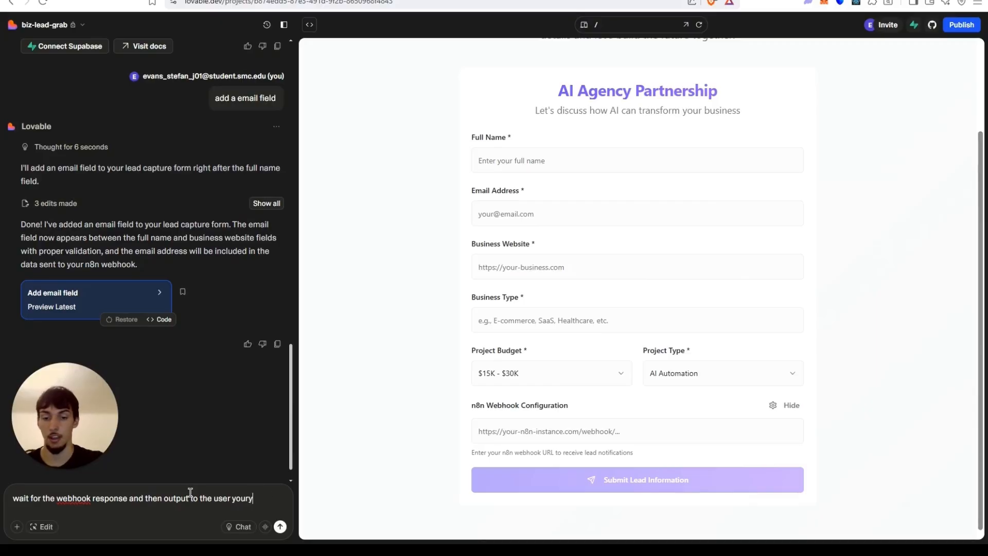
type("your informationwas")
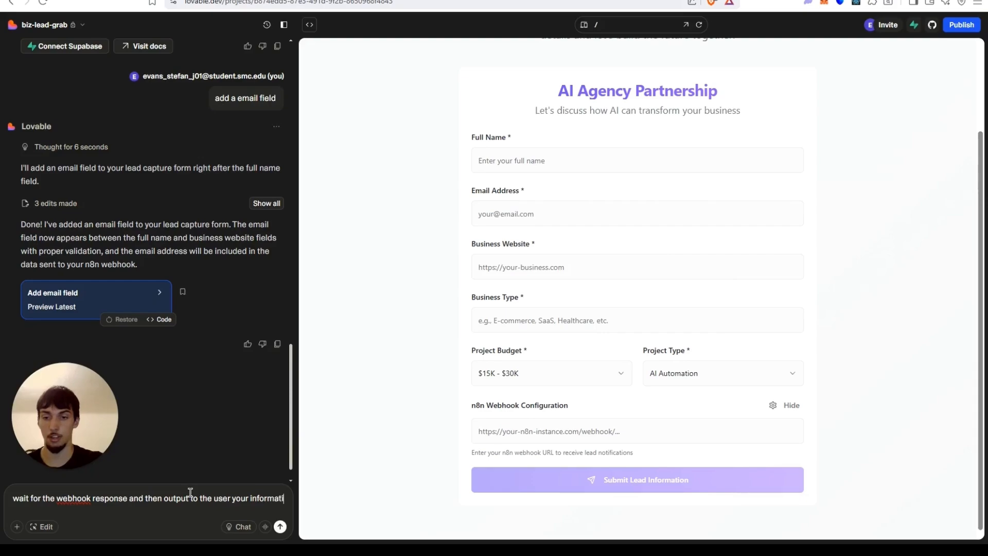
key("BackSpace")
key("BackSpace")
key("BackSpace")
type("was")
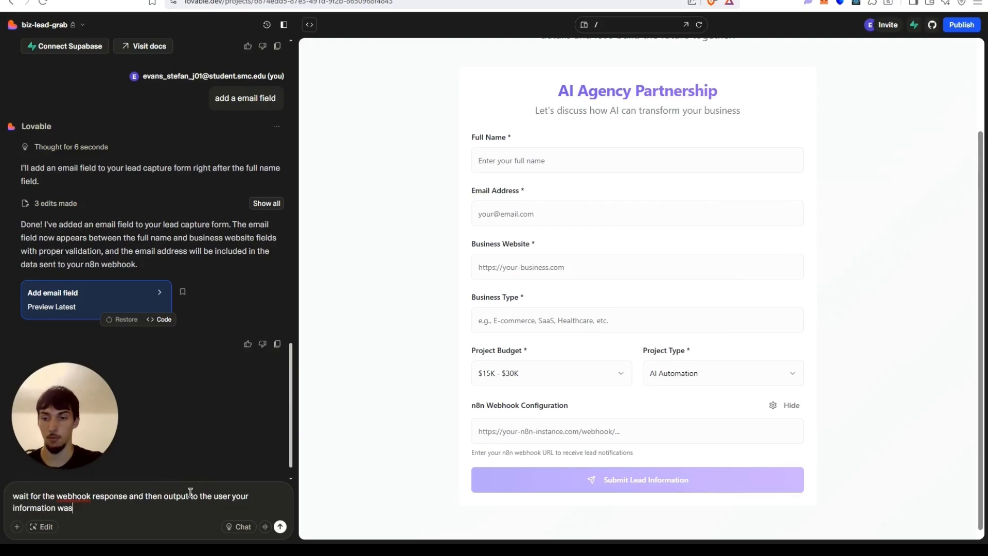
type(" received a")
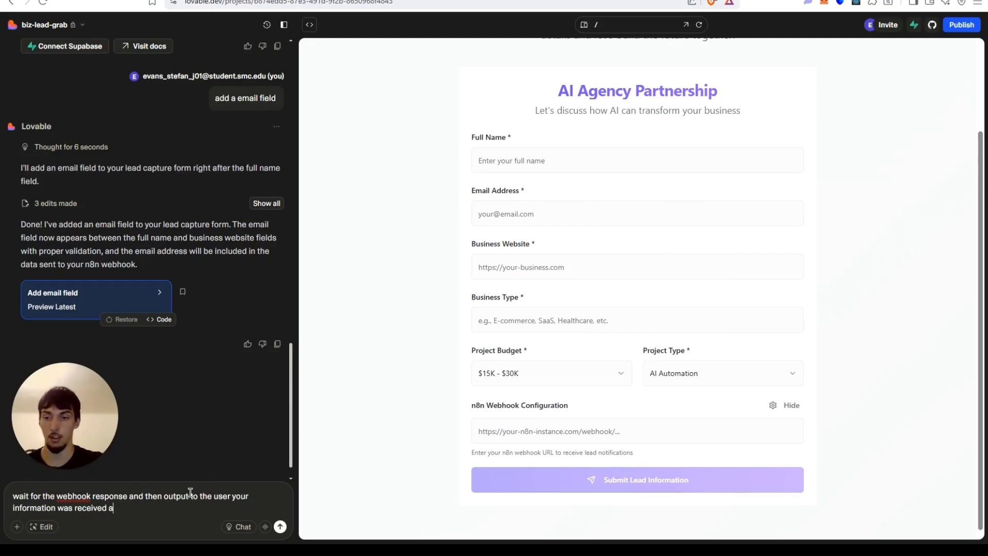
type(" sales rep wi")
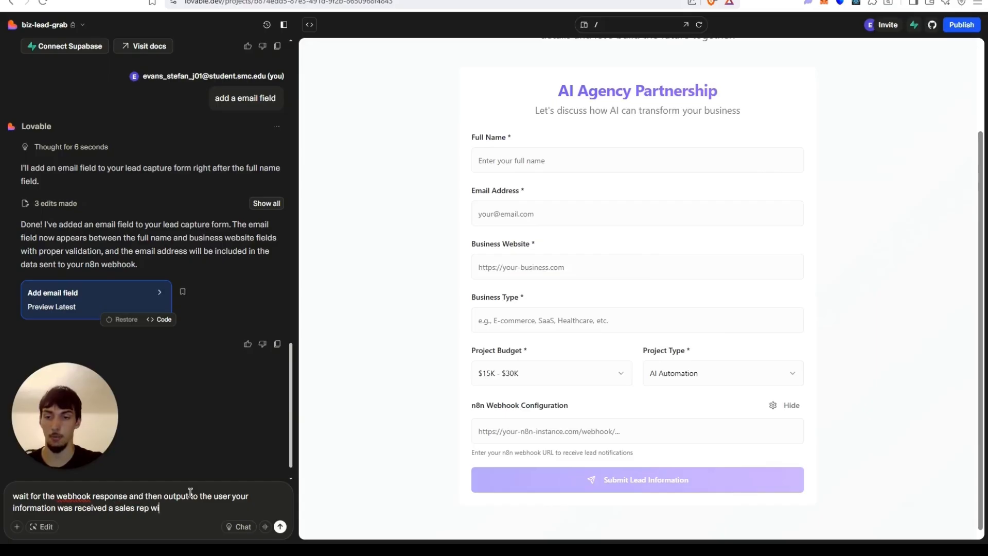
type("ll reach out")
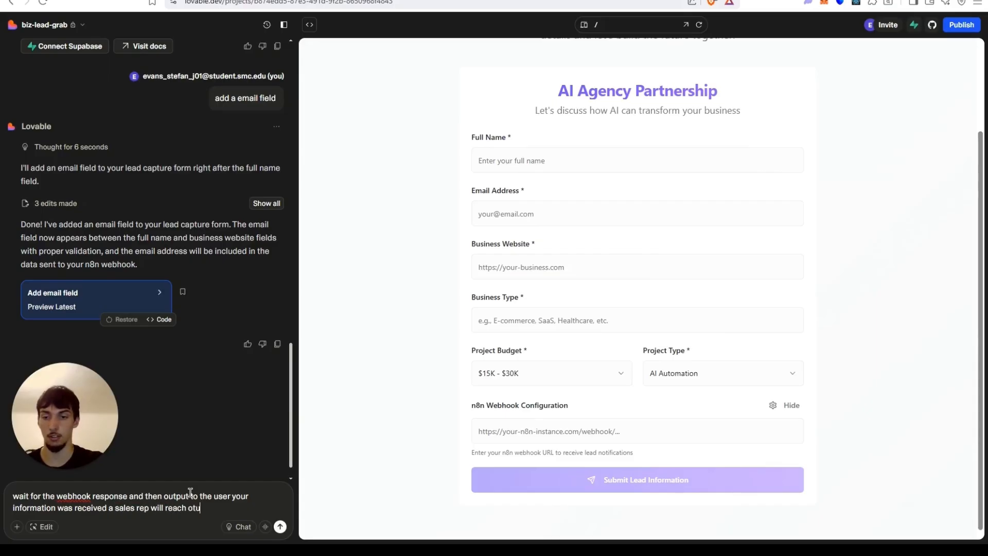
type(" to you shor")
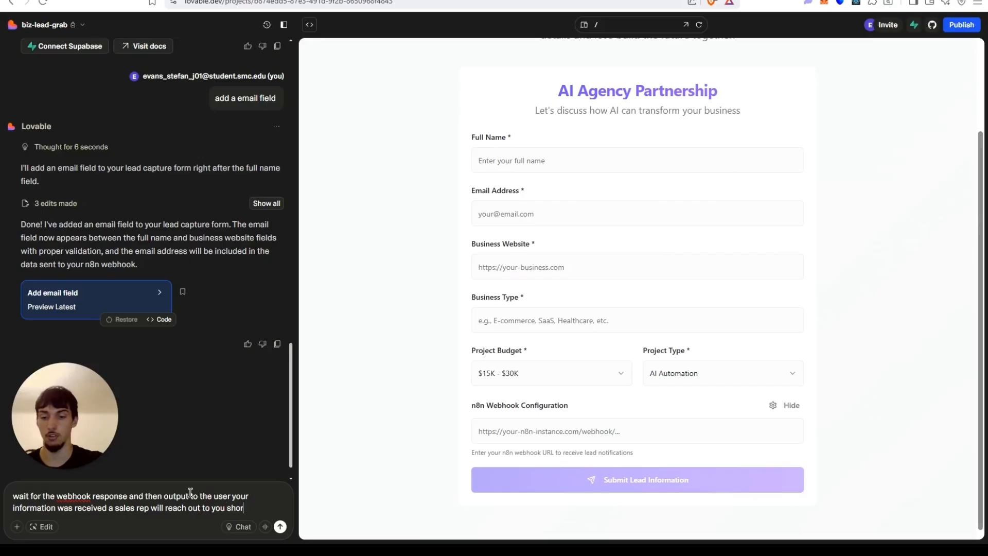
type("tely and then list the")
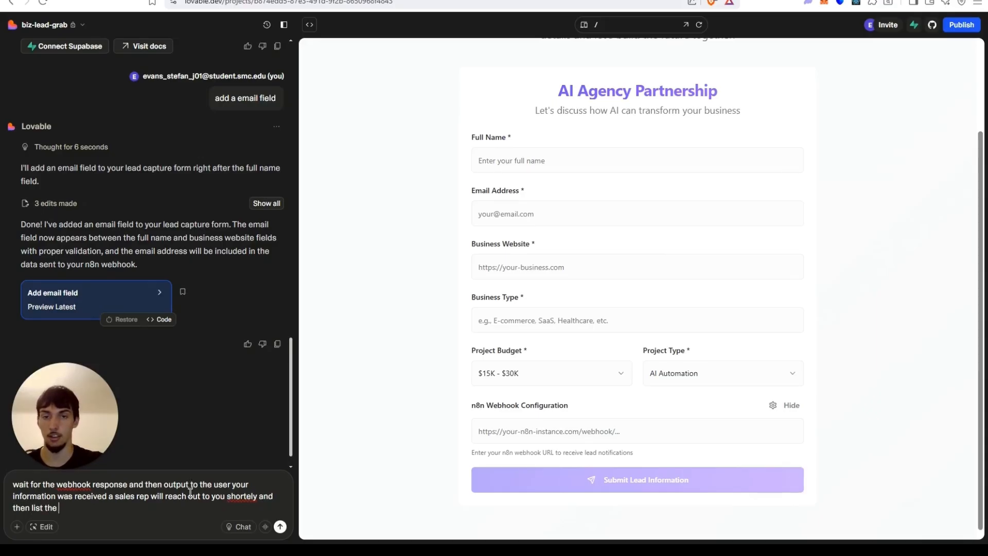
type(" first name")
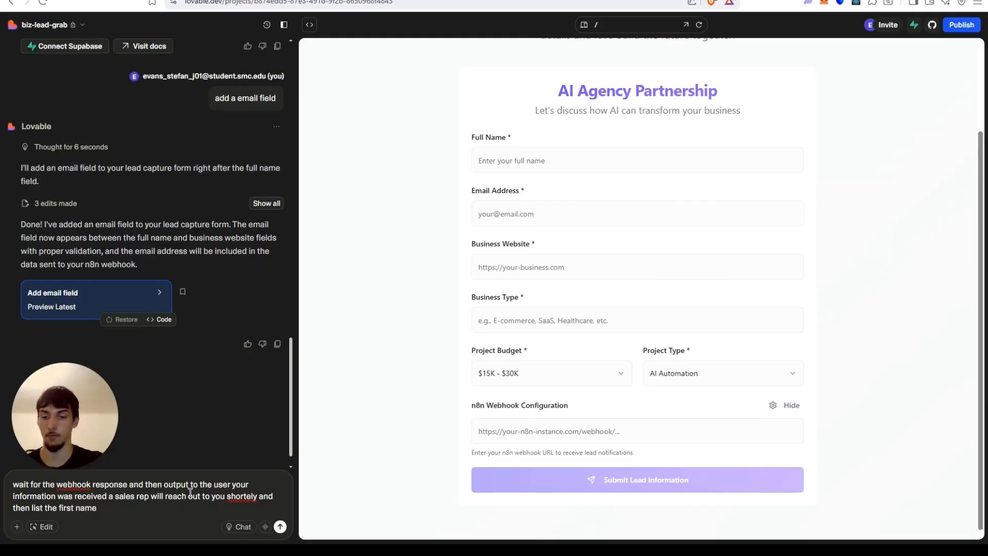
type(" when you t")
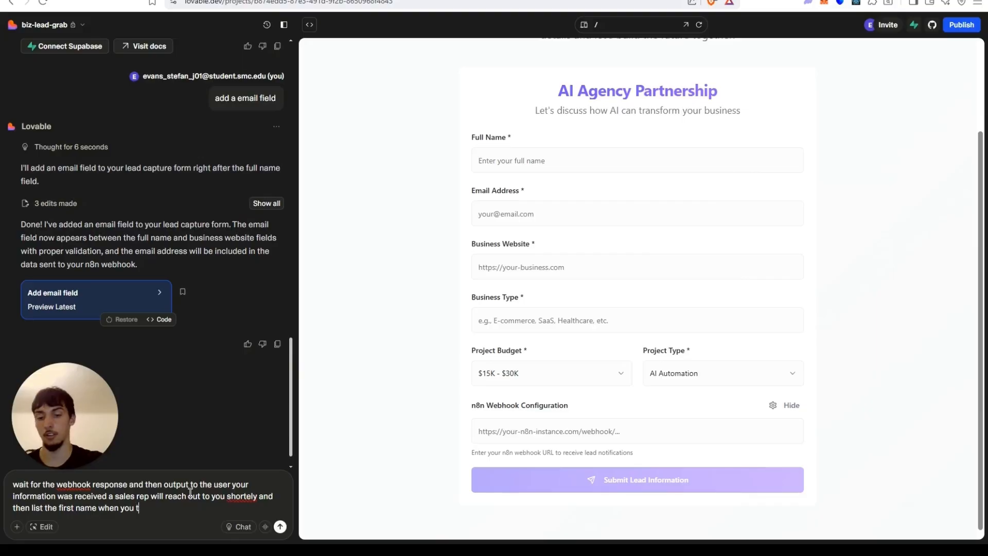
type("ell them that.")
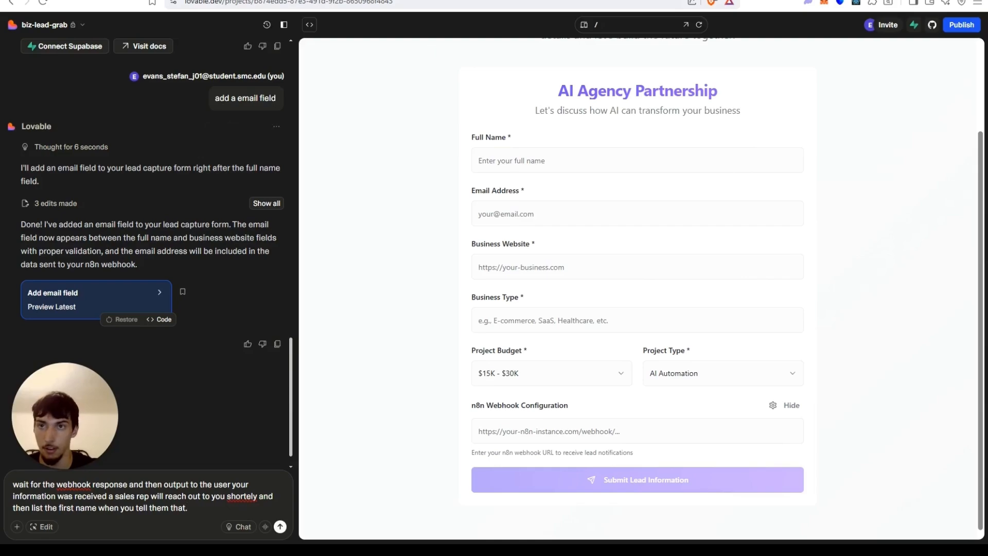
Submit the webhook-response prompt to Lovable and switch to the n8n workflow.
key("Return")
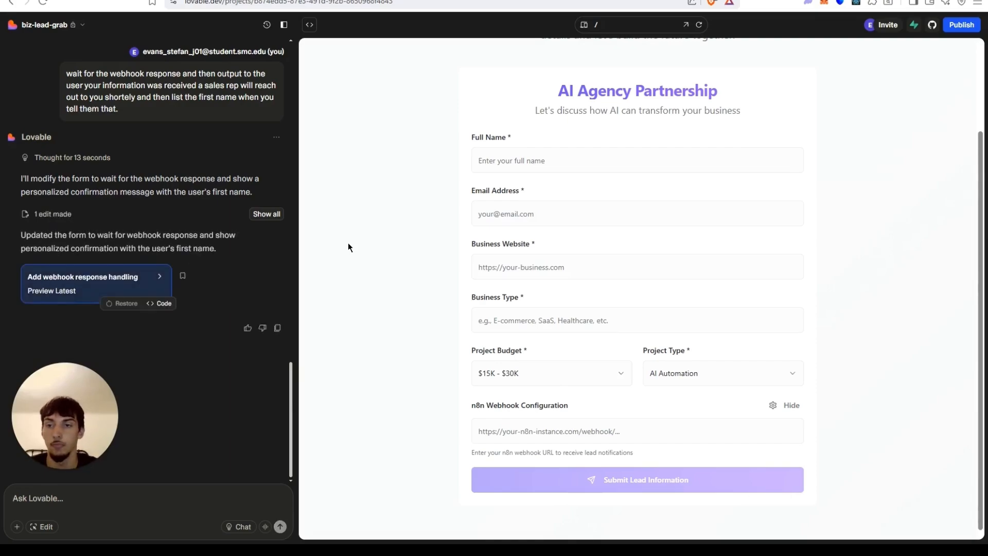
left_click(13, 498)
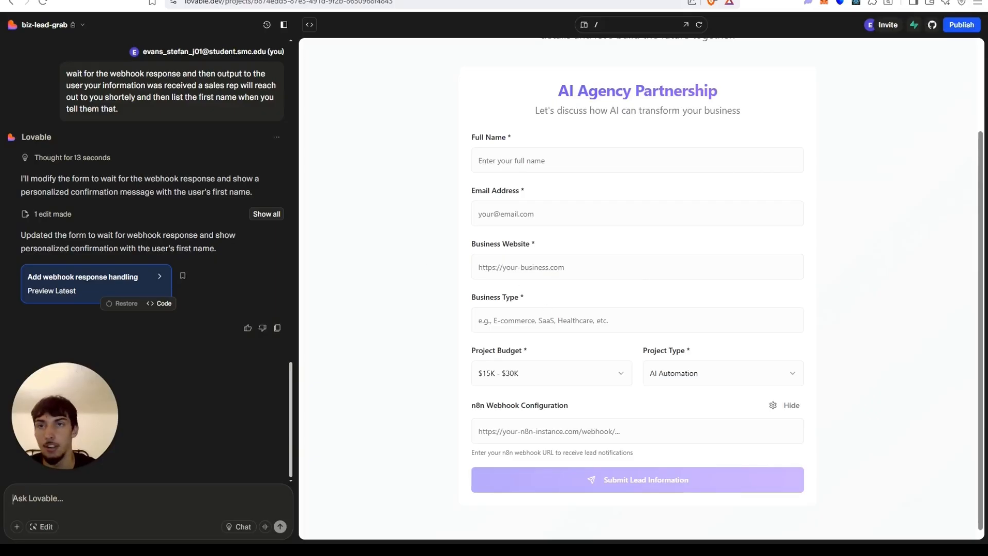
key("ctrl+Tab")
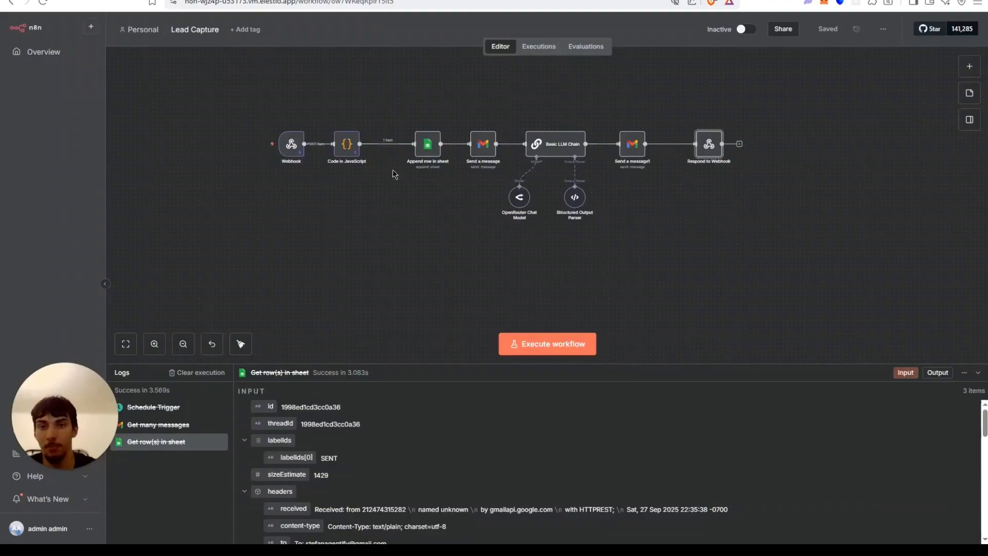
Unpin the test data in the Code in JavaScript node and save the workflow.
double_click(352, 147)
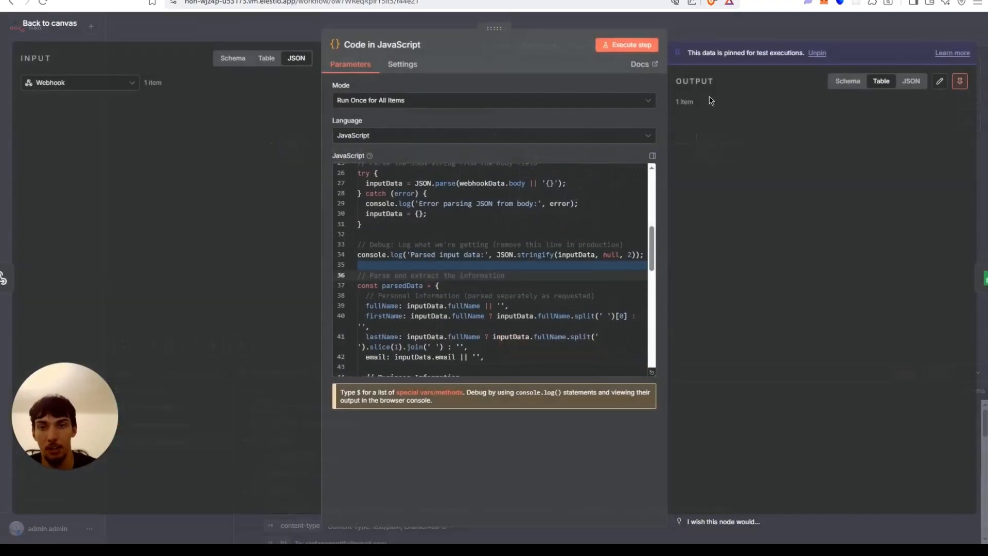
left_click(962, 86)
left_click(721, 22)
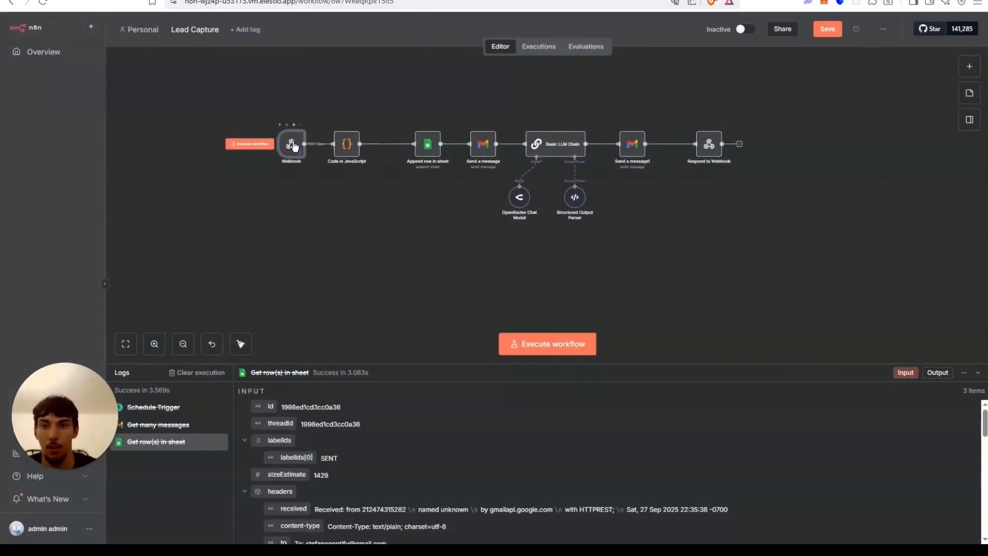
double_click(292, 146)
left_click(961, 87)
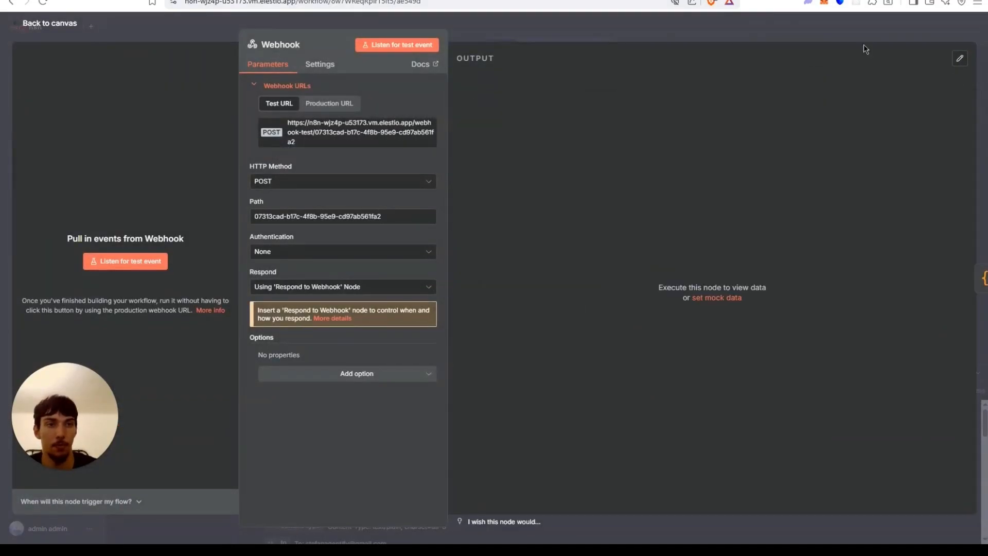
left_click(752, 25)
key("ctrl+s")
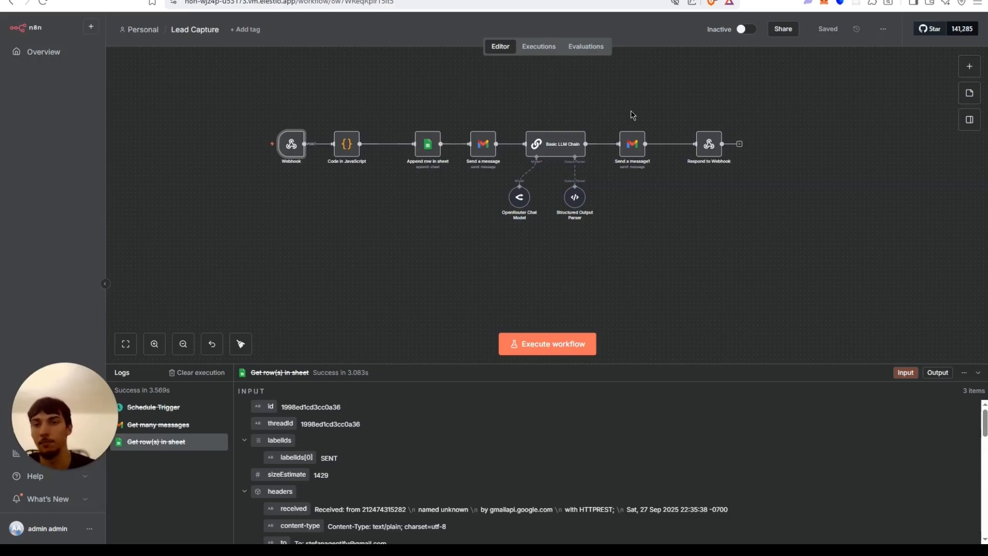
double_click(292, 148)
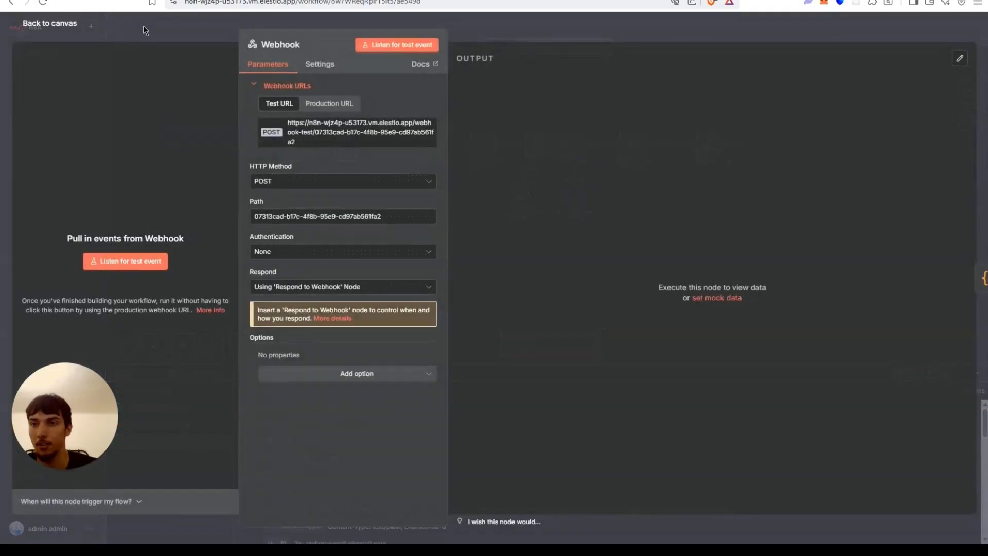
key("Escape")
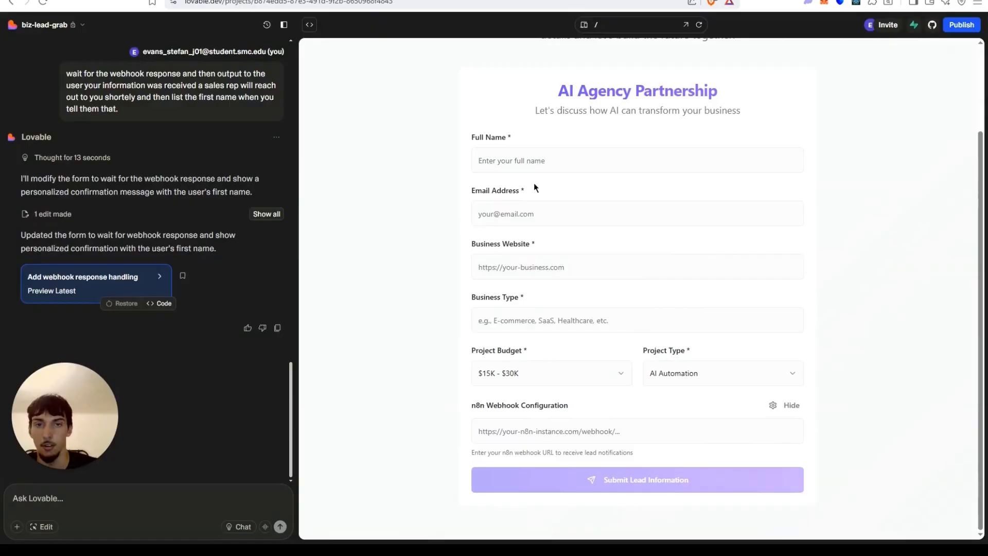
Fill the lead form with the contact's full name, e-mail, website, SaaS business type and the n8n webhook test URL.
left_click_drag(535, 188, 529, 173)
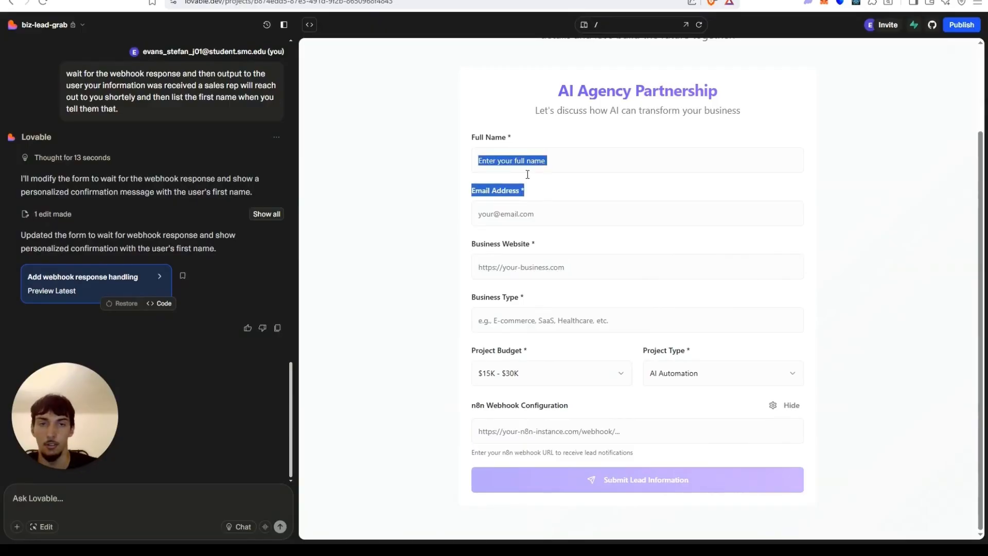
left_click(551, 161)
left_click(550, 189)
left_click(532, 211)
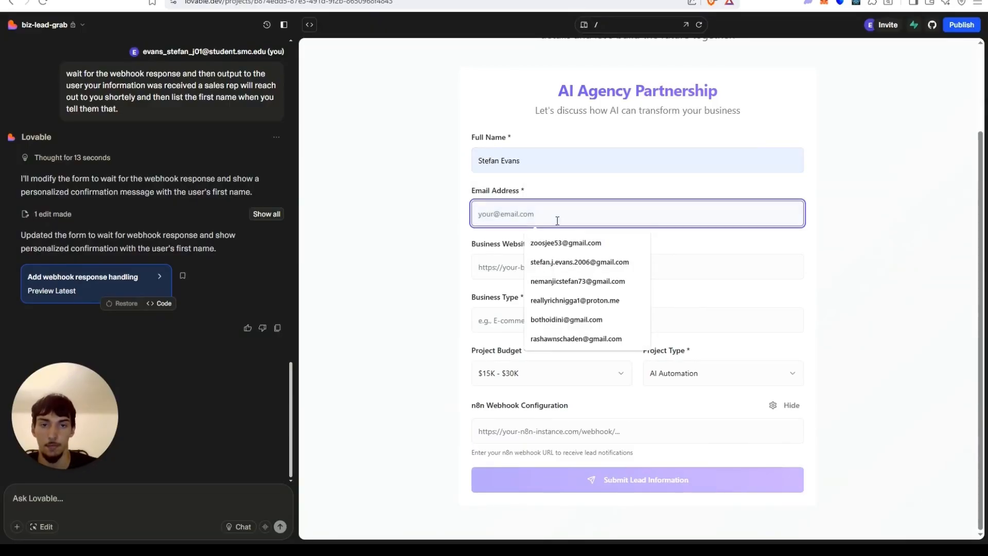
left_click(560, 262)
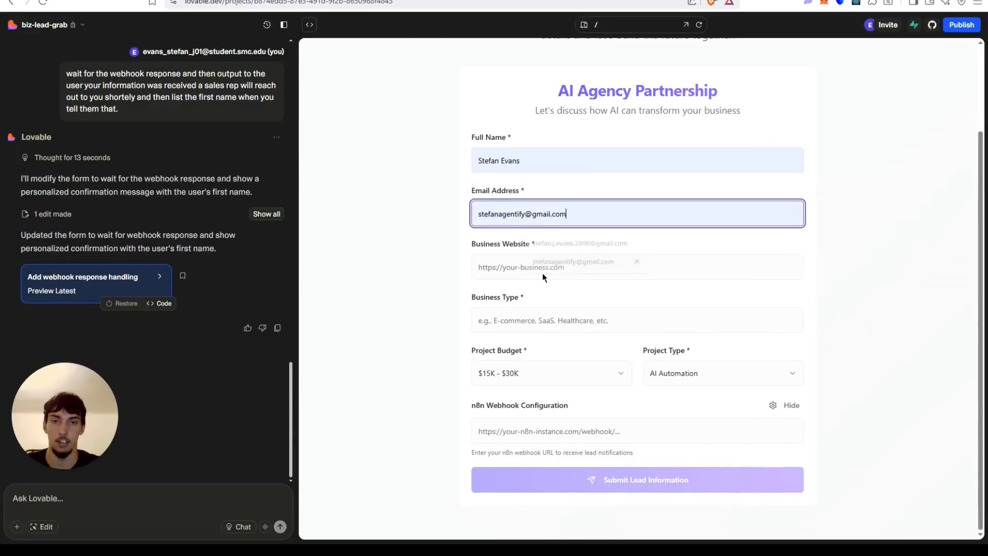
left_click(564, 268)
left_click(565, 293)
left_click(556, 314)
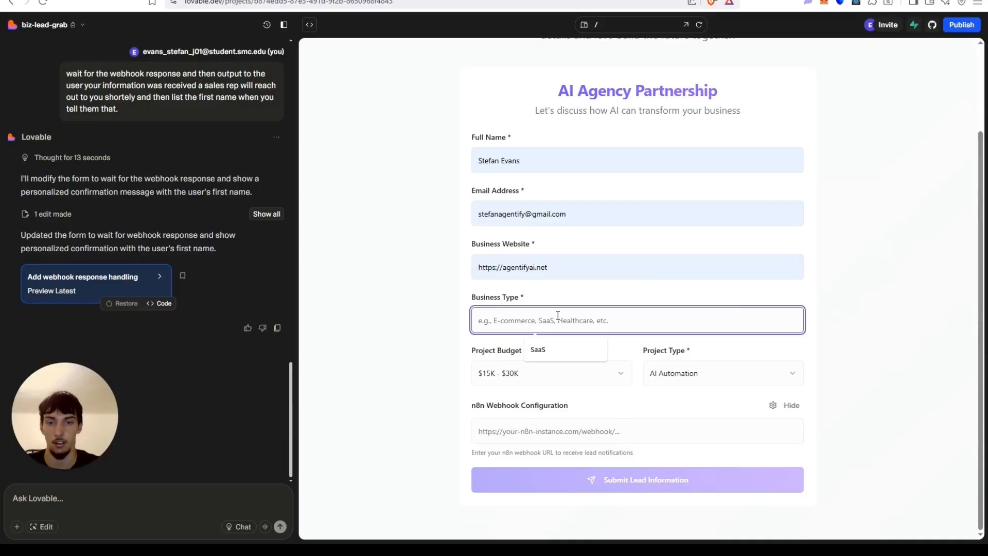
type("SaaS")
left_click(651, 429)
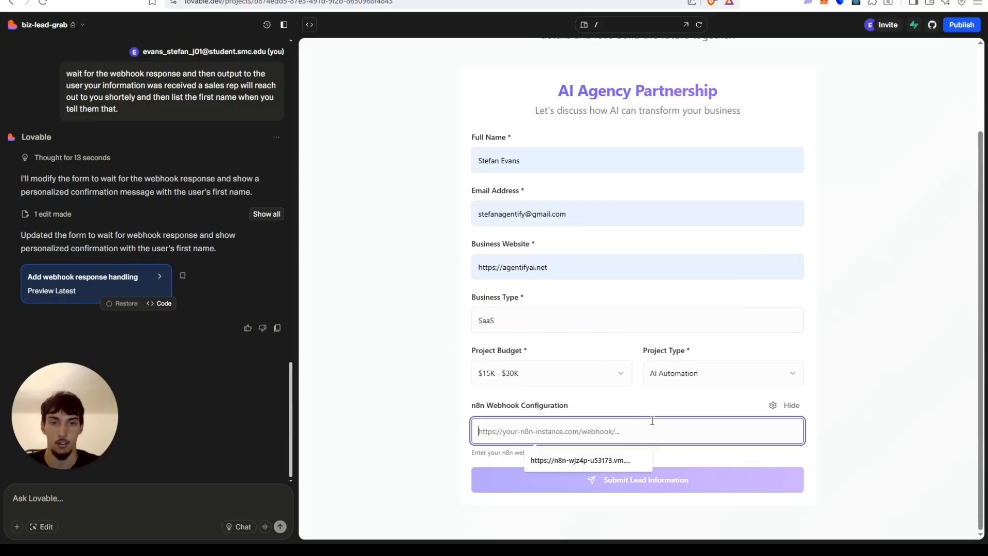
left_click(556, 459)
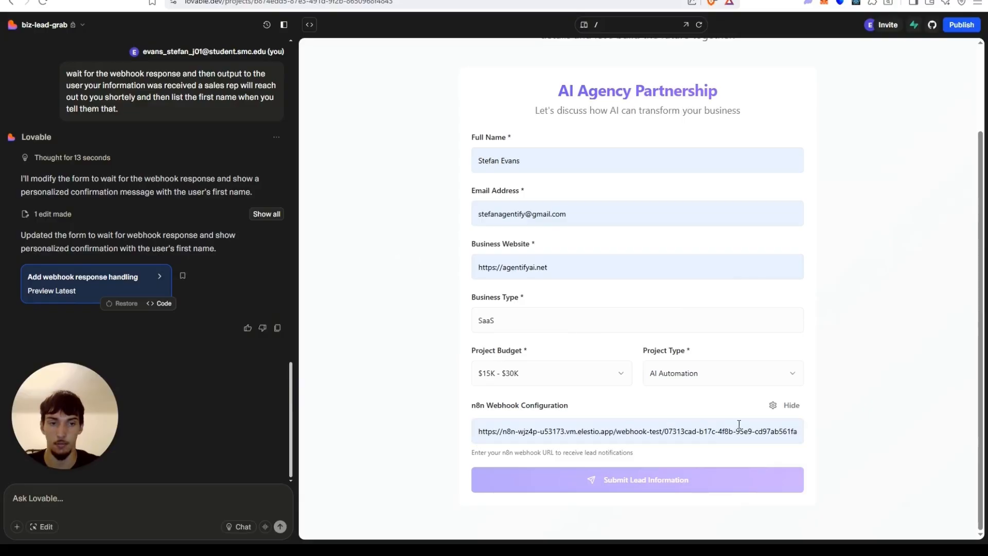
left_click(790, 406)
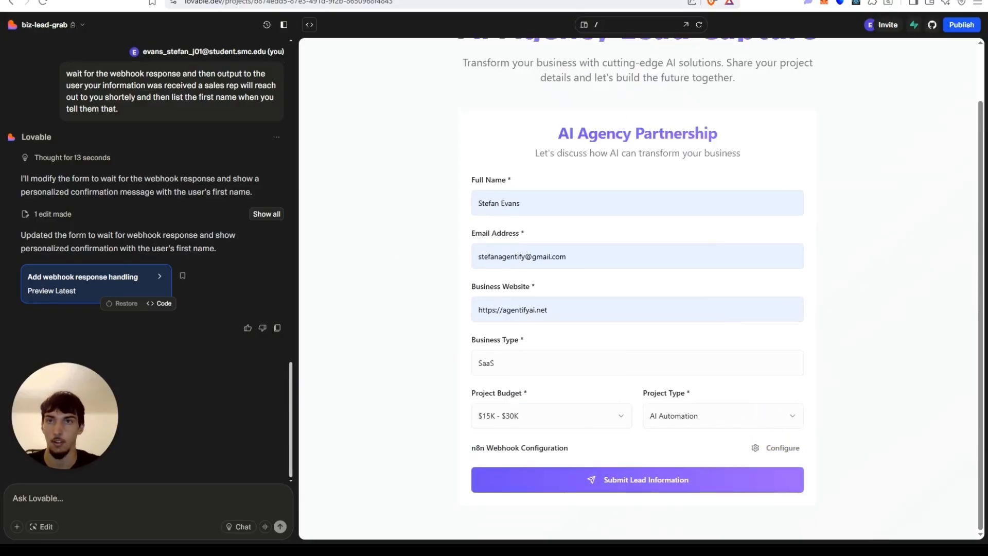
Set Project Budget to $30K - $50K and Project Type to Machine Learning Solutions, then submit the lead form.
left_click(258, 0)
left_click(549, 349)
left_click(236, 0)
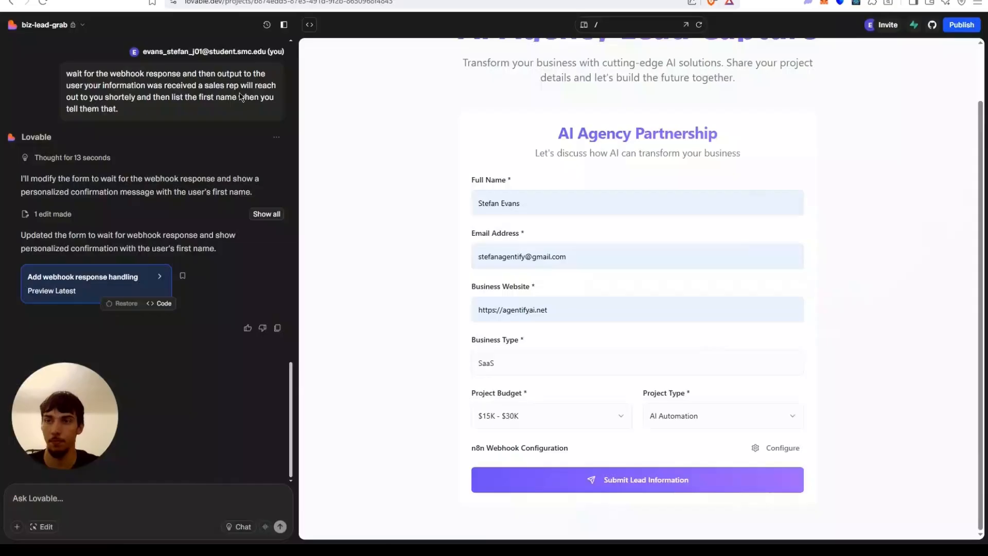
left_click(622, 486)
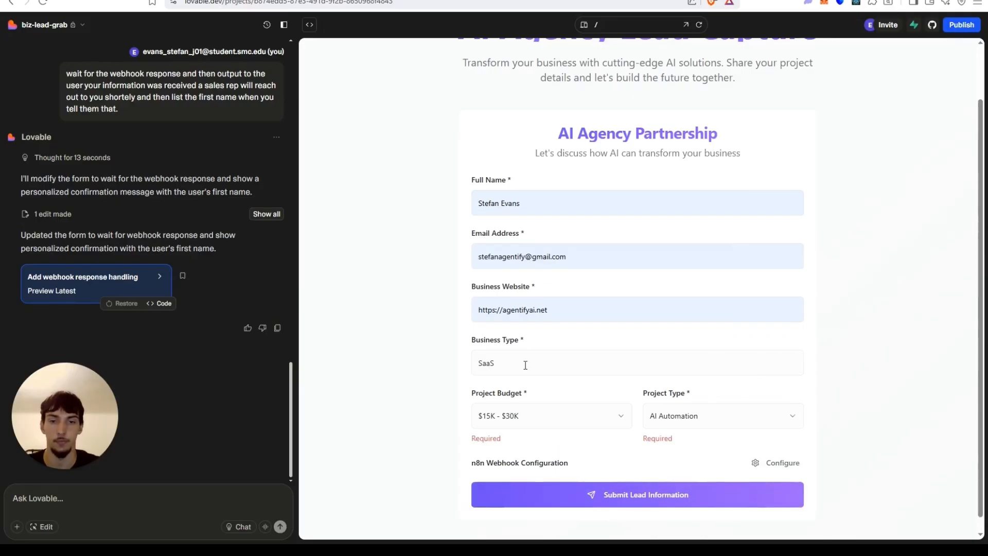
left_click(578, 421)
left_click(545, 471)
left_click(697, 419)
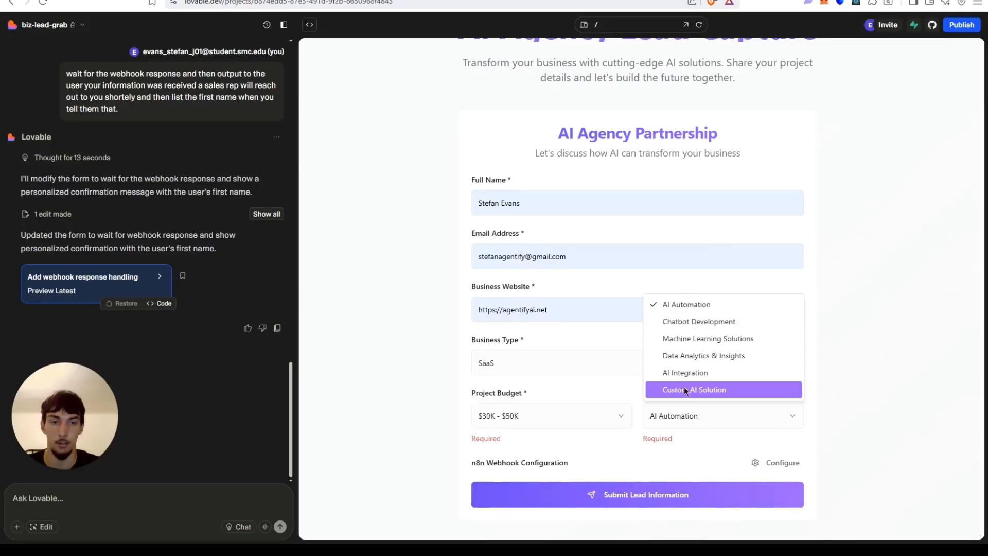
left_click(696, 338)
left_click(592, 481)
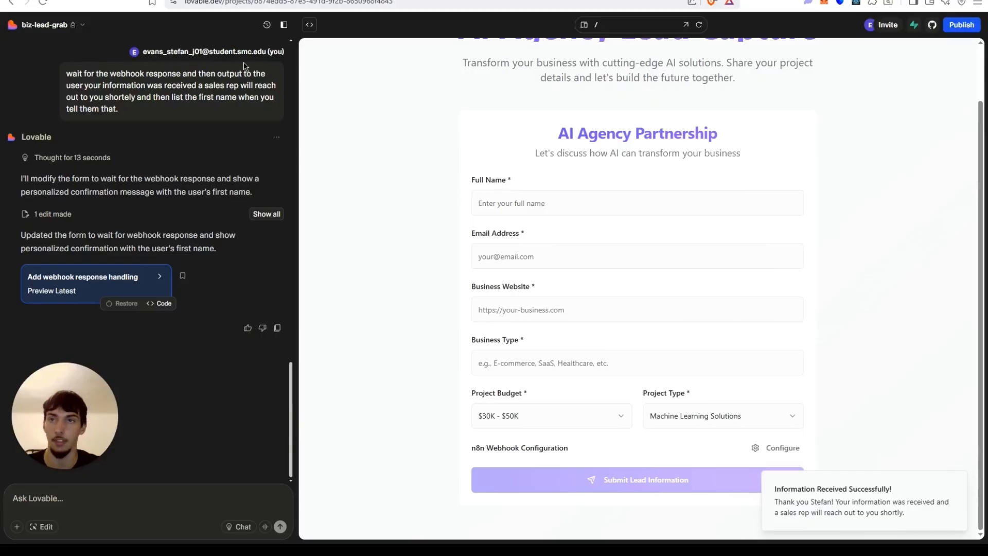
Inspect the execution's Send a message, Append row in sheet and Code in JavaScript nodes to trace the invalid email error.
left_click(206, 0)
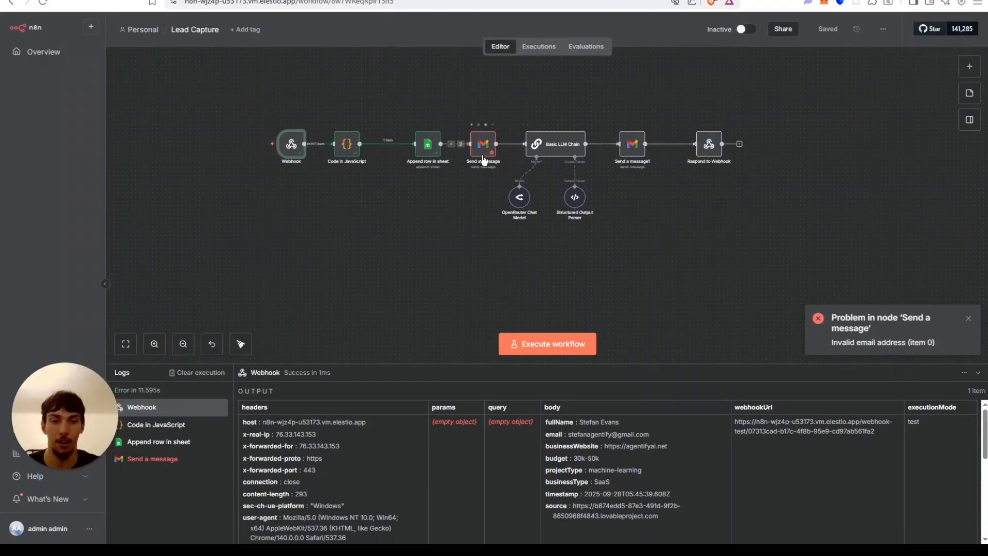
left_click(484, 158)
double_click(484, 159)
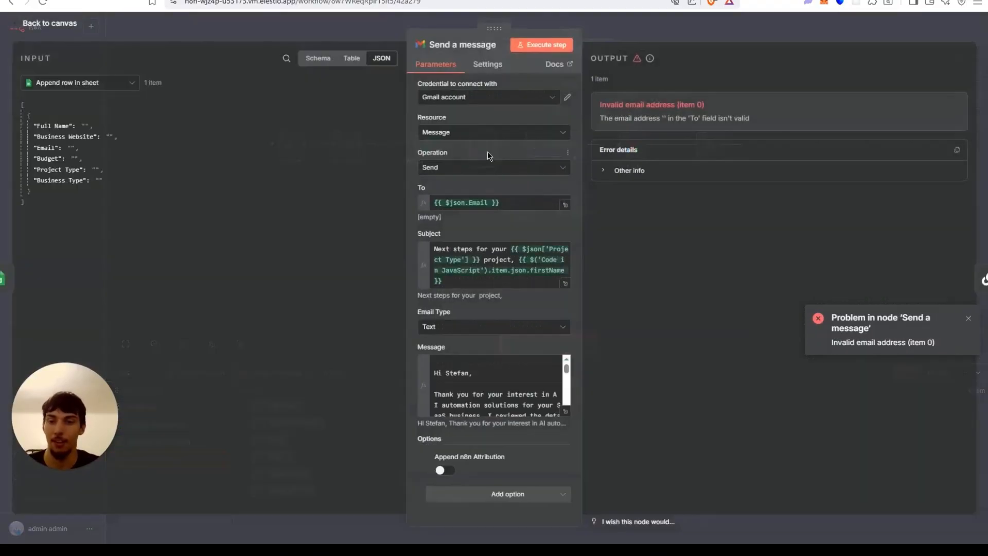
left_click(238, 27)
left_click(421, 148)
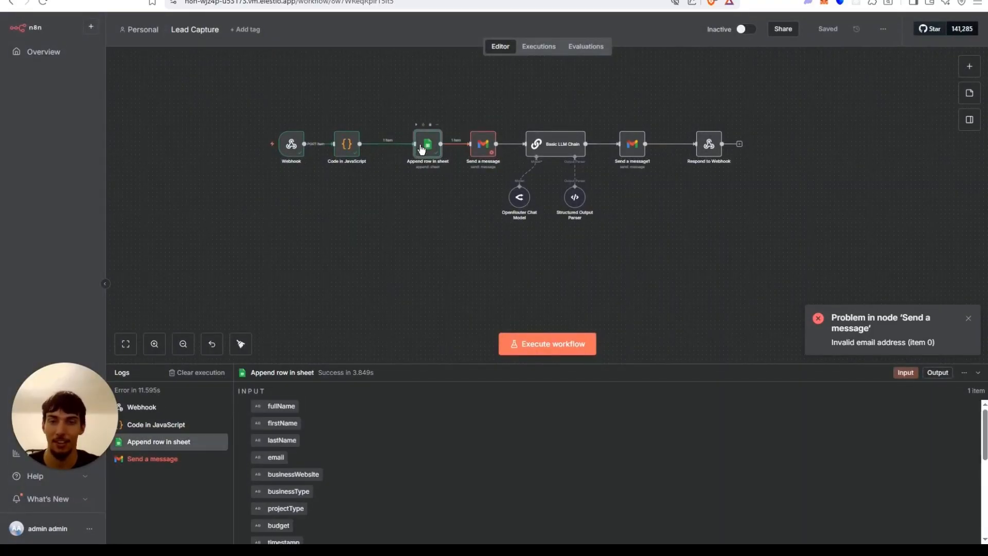
double_click(421, 149)
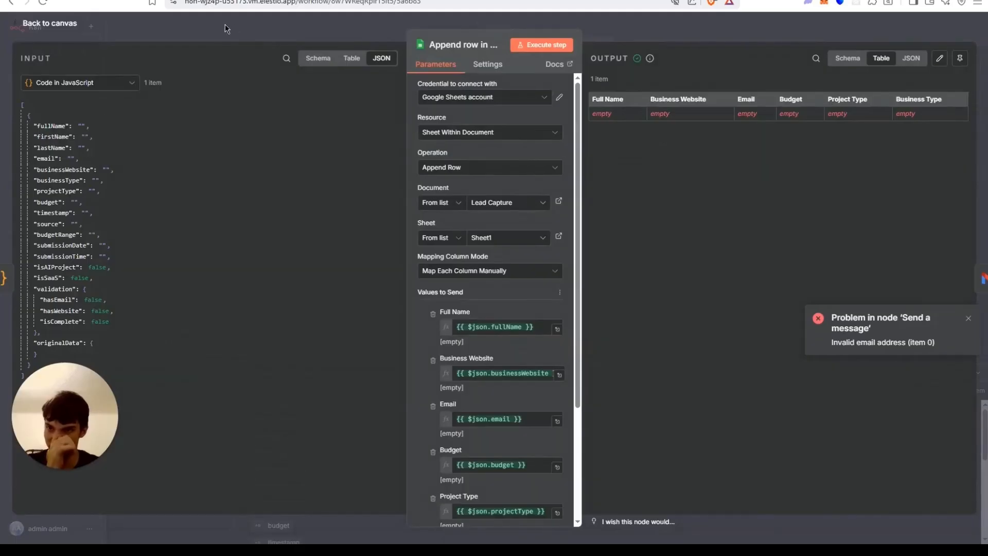
left_click(225, 22)
left_click(353, 154)
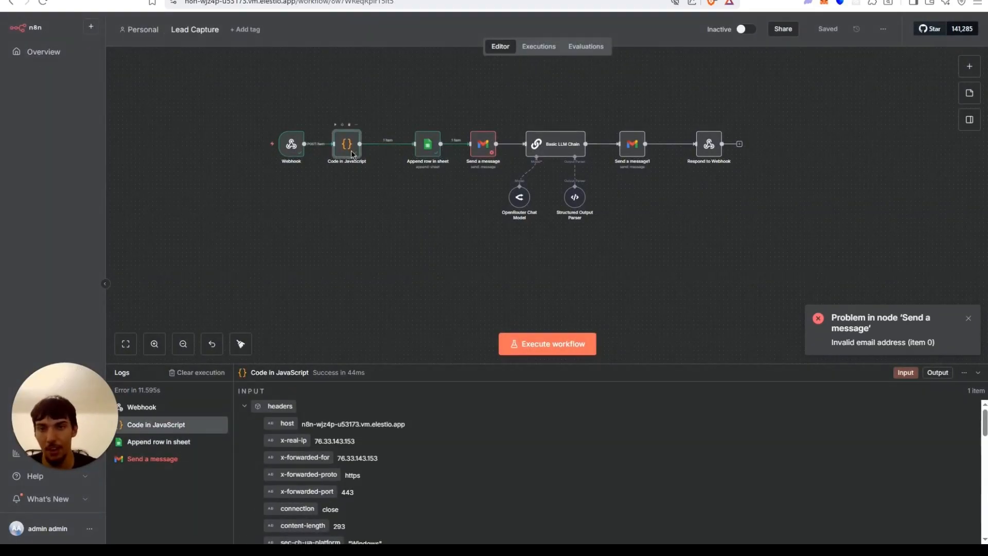
double_click(351, 151)
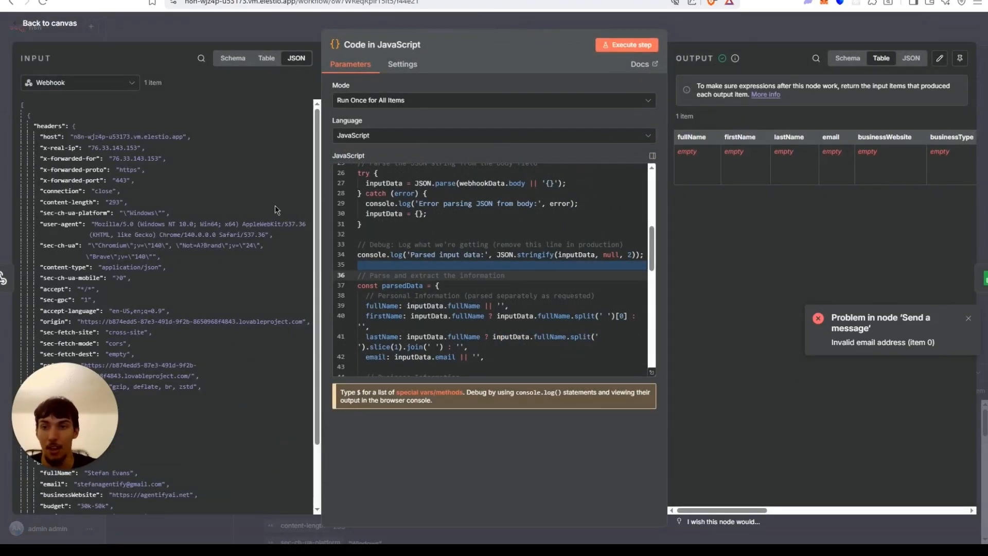
scroll(275, 205, "down", 5)
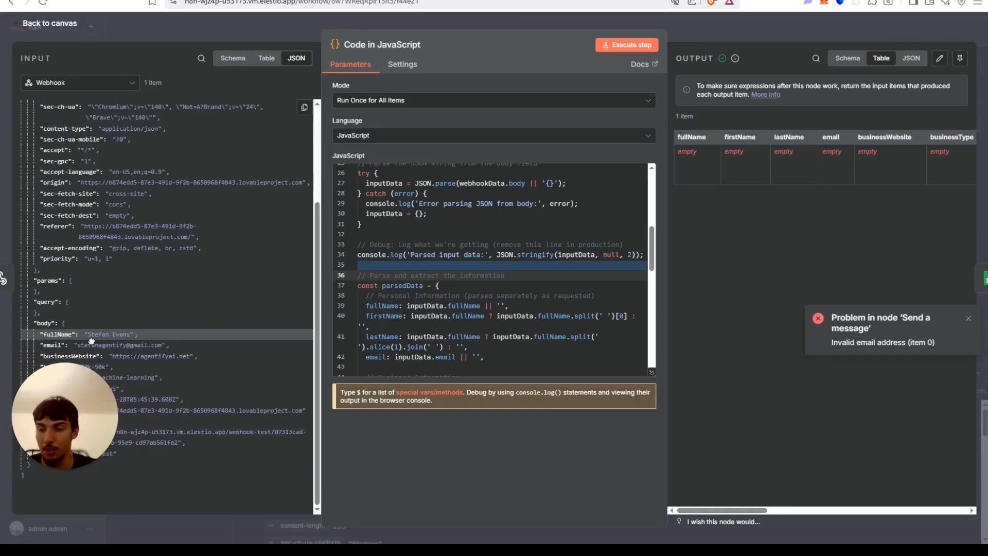
left_click(127, 17)
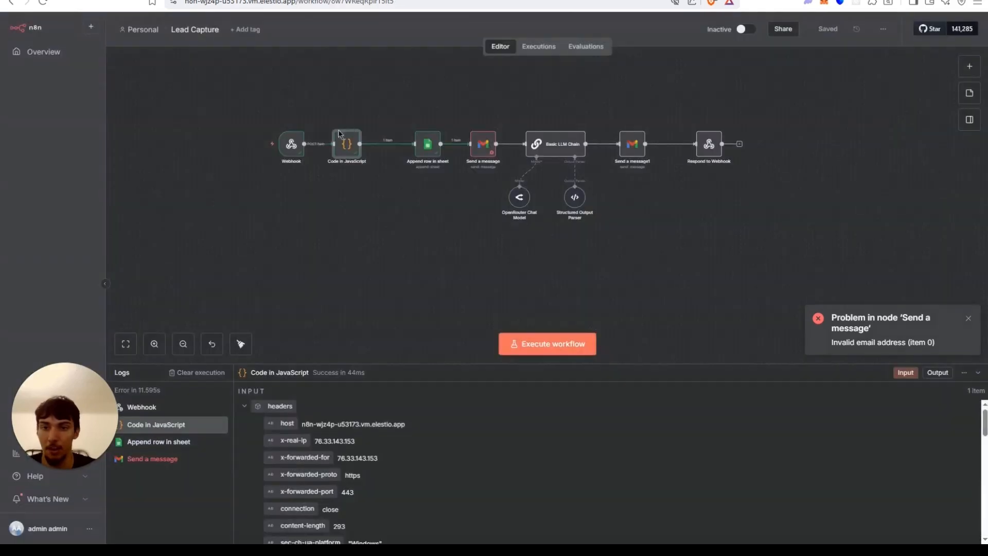
Delete the Code in JavaScript node and map Append row in sheet's Full Name to the webhook body's fullName.
left_click(350, 129)
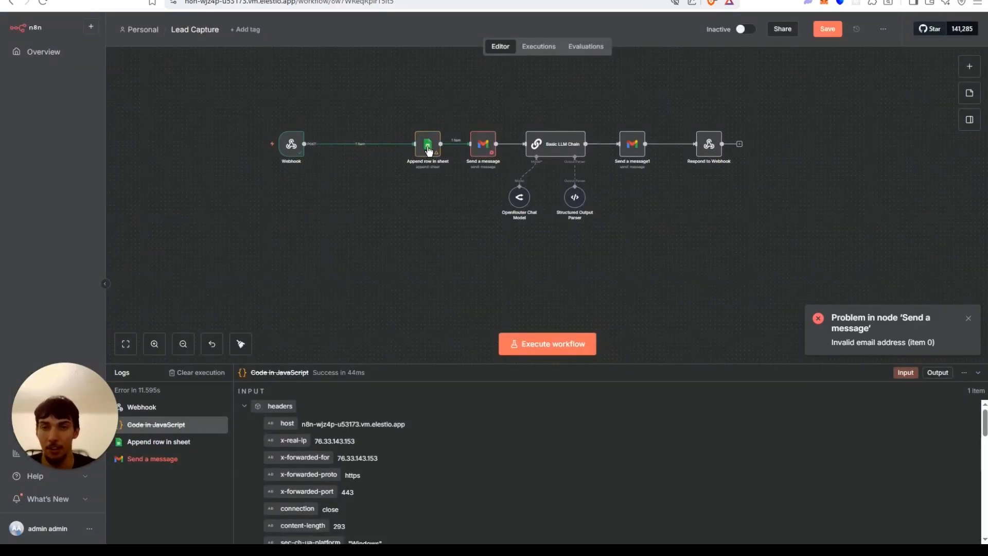
left_click(429, 149)
double_click(434, 148)
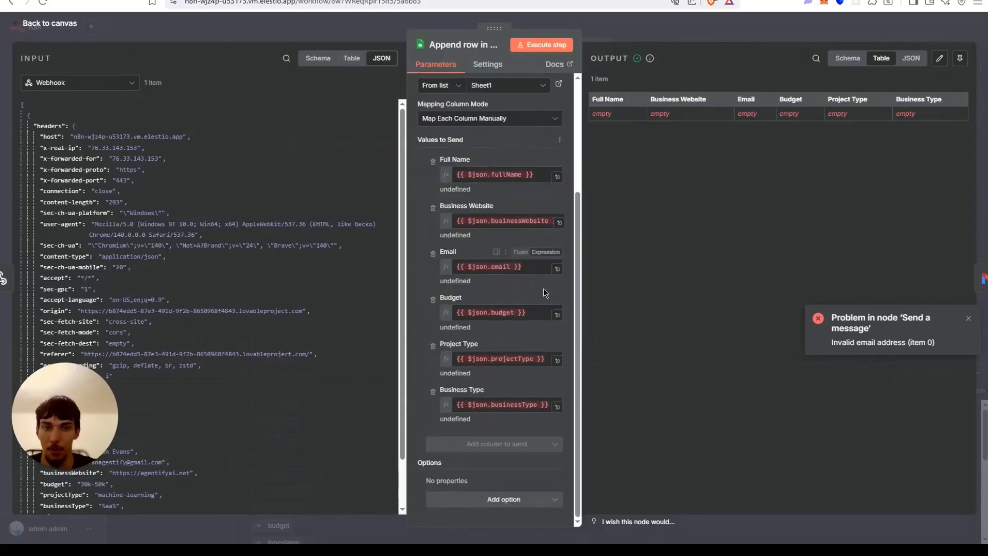
left_click(530, 175)
key("ctrl+a")
key("BackSpace")
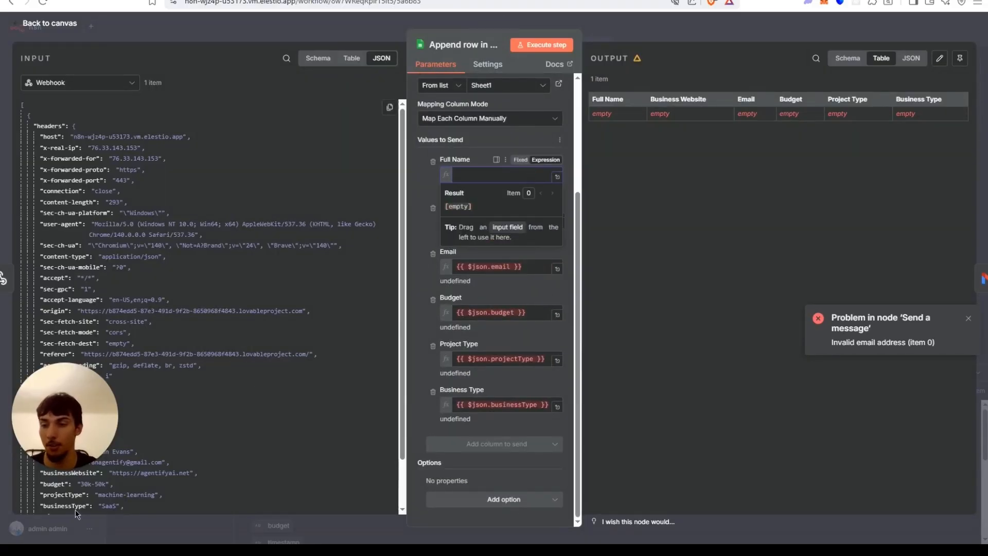
left_click_drag(74, 416, 80, 342)
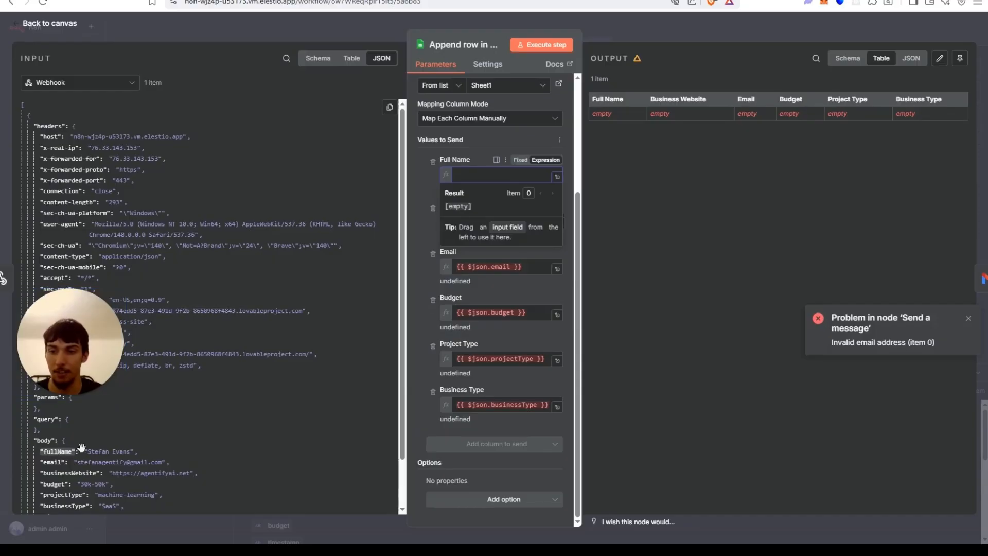
left_click_drag(62, 452, 466, 194)
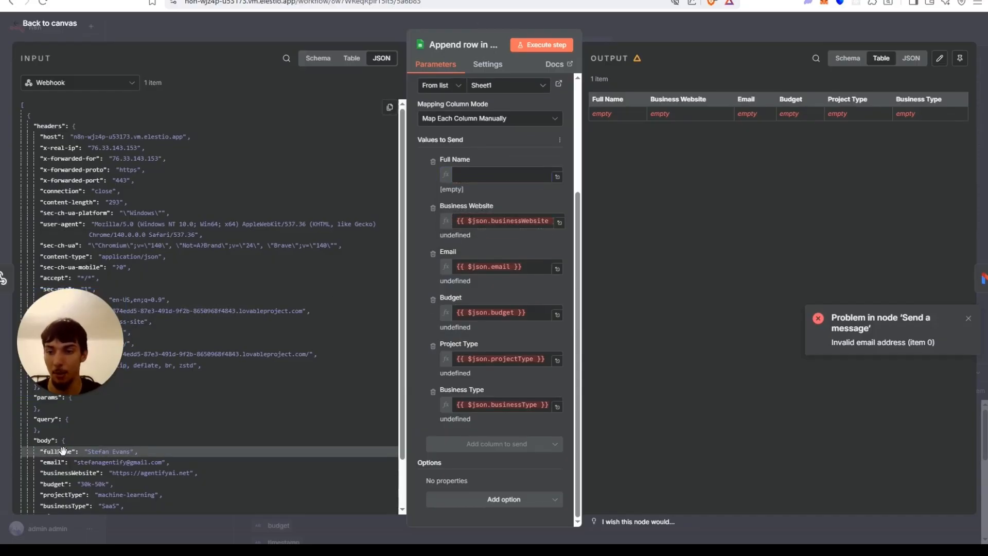
left_click_drag(61, 452, 480, 201)
Map the Business Website column to the webhook body's businessWebsite field.
left_click(467, 221)
key("ctrl+a")
key("BackSpace")
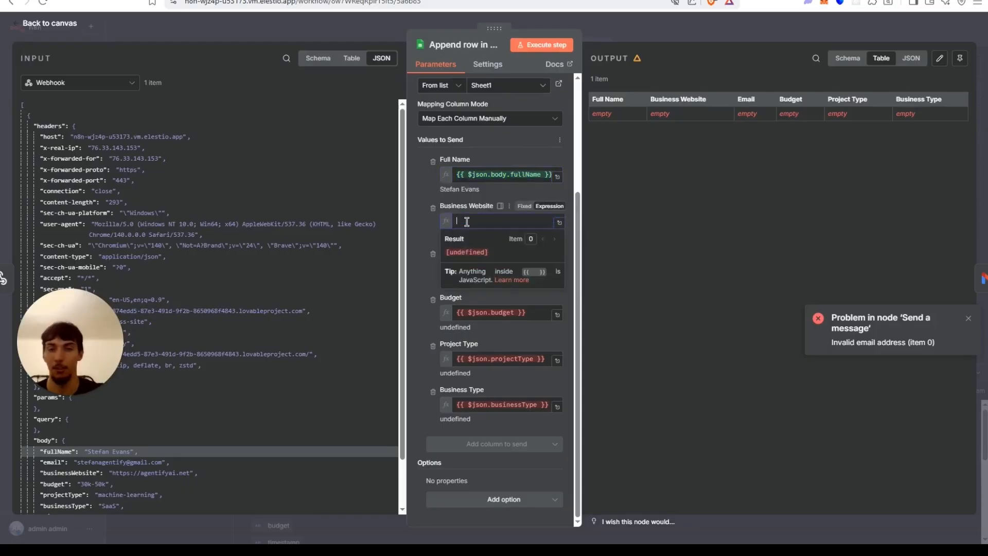
left_click_drag(69, 472, 495, 225)
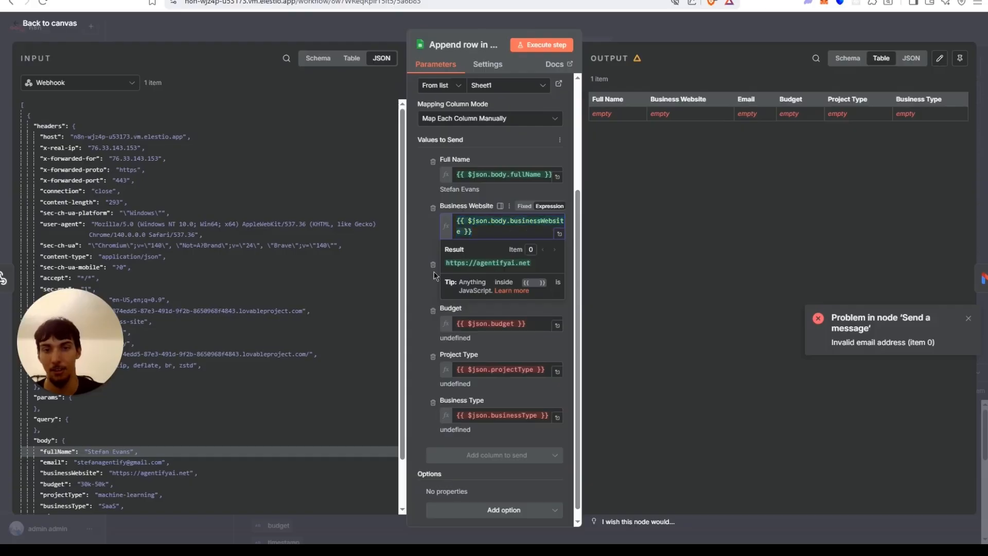
Clear the Email column's value in Append row in sheet and map it to the webhook body's email field.
left_click(468, 277)
key("BackSpace")
key("BackSpace")
key("BackSpace")
key("ctrl+a")
key("BackSpace")
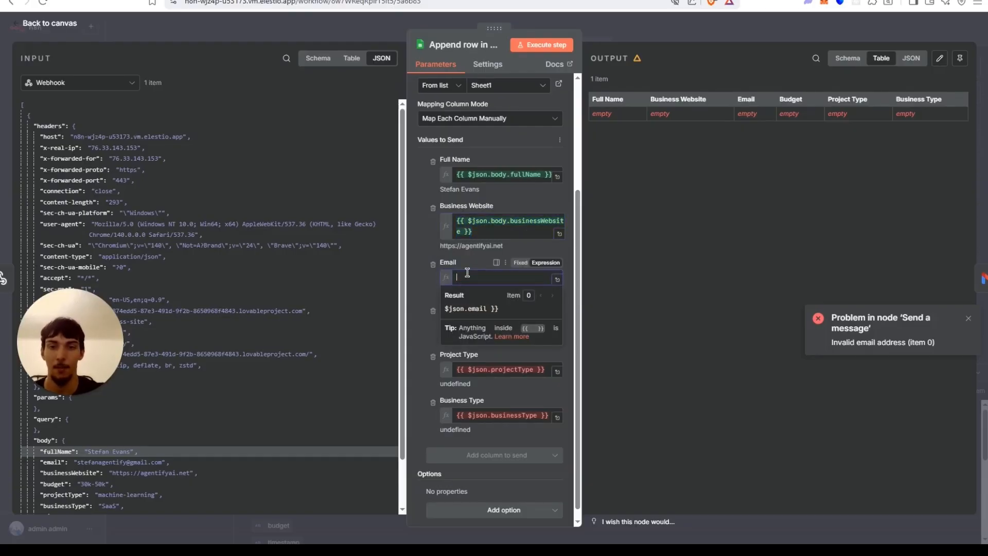
left_click_drag(54, 465, 480, 278)
left_click(48, 458)
left_click_drag(46, 458, 488, 278)
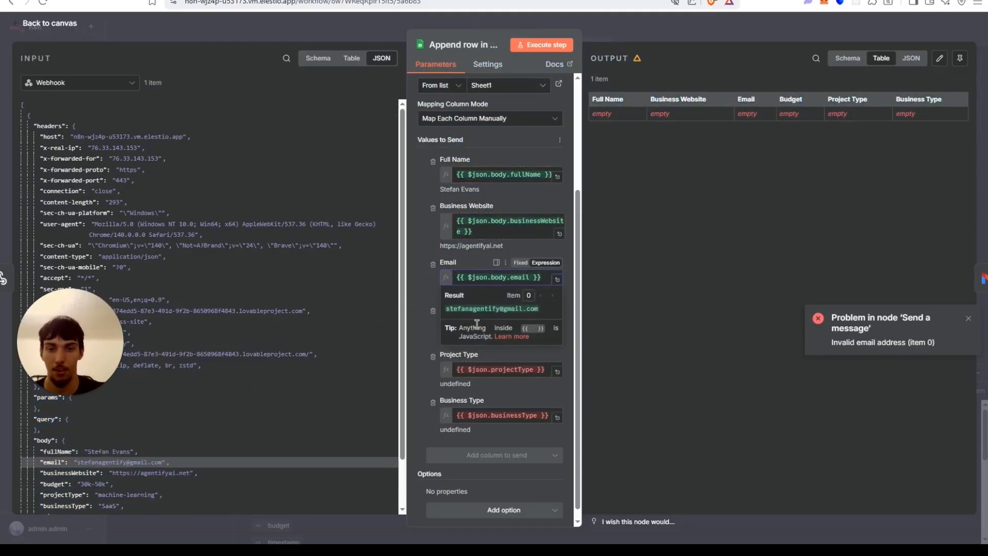
Replace the Budget column's expression with the webhook body's budget field.
left_click(417, 347)
left_click(468, 324)
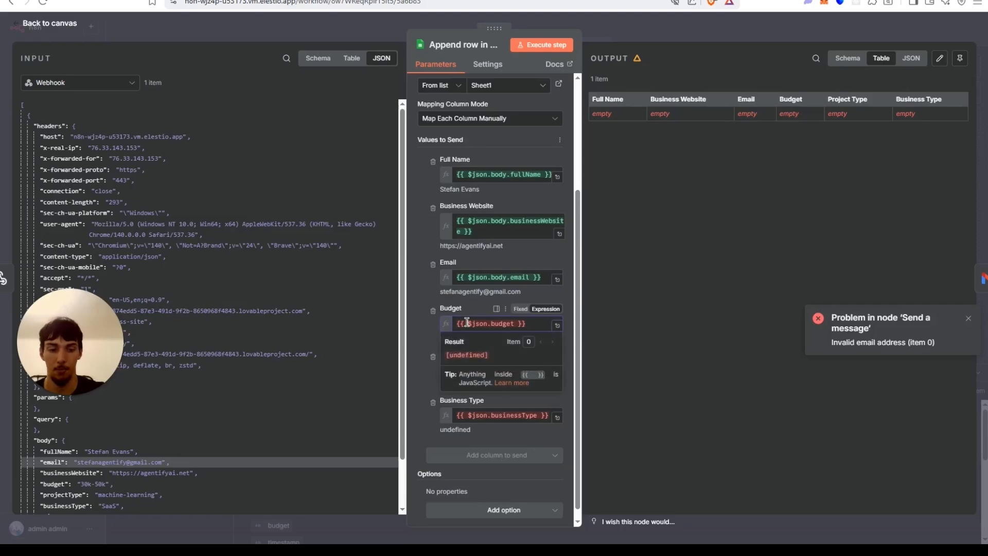
key("ctrl+a")
key("BackSpace")
left_click(54, 484)
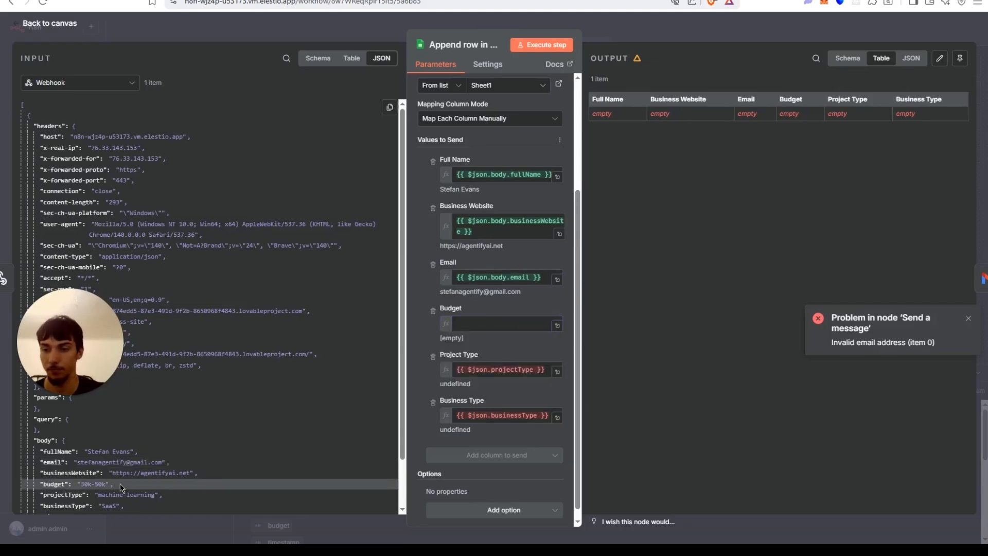
left_click_drag(77, 492, 514, 330)
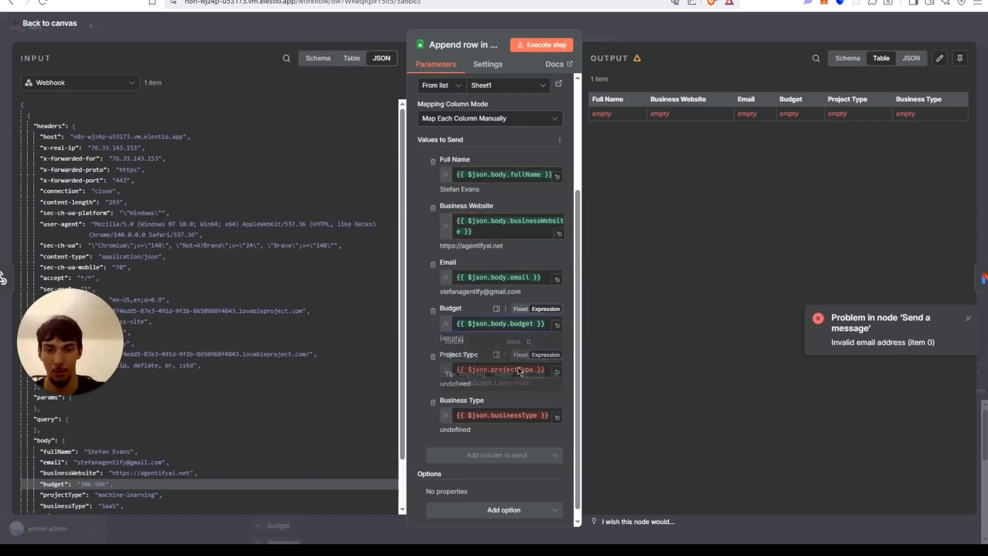
Replace the Project Type column's expression with the webhook body's projectType field.
left_click(423, 377)
left_click(490, 365)
key("ctrl+a")
key("BackSpace")
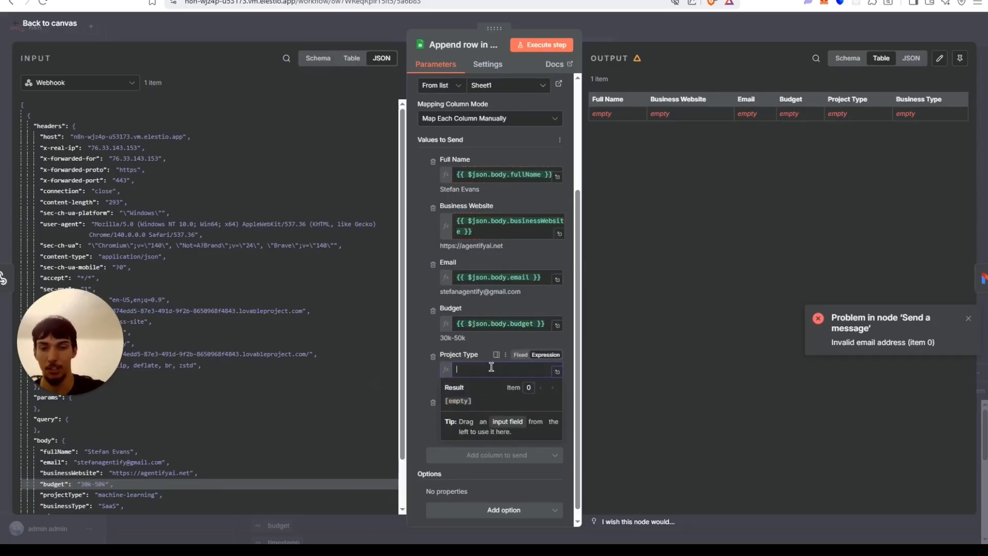
left_click_drag(58, 496, 502, 375)
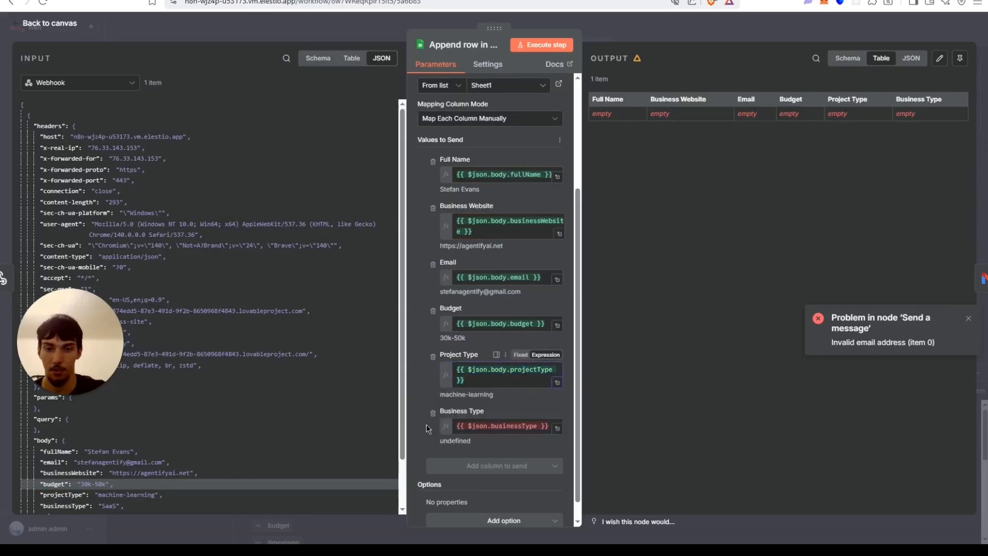
Map the Business Type column to the webhook body's businessType field and return to the canvas.
left_click(485, 426)
key("ctrl+a")
key("BackSpace")
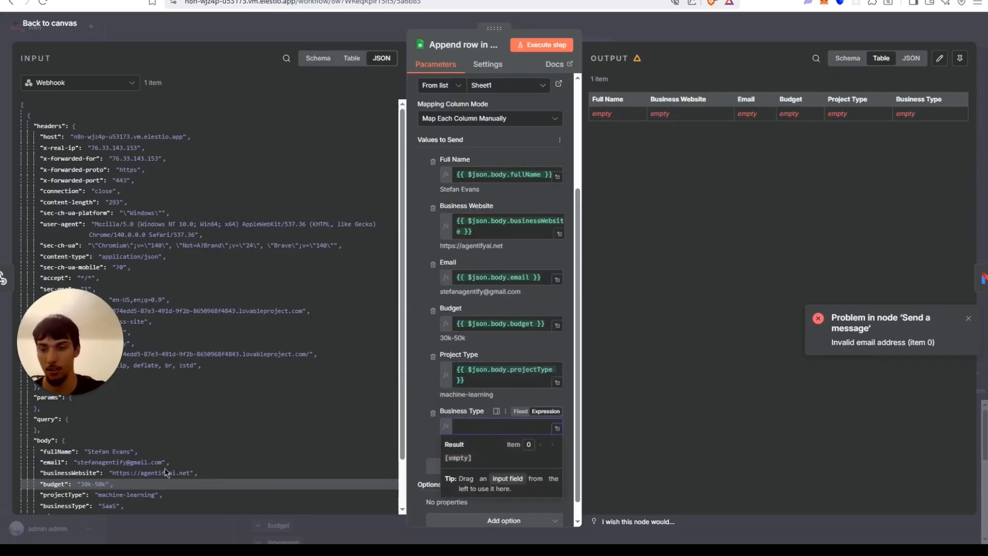
left_click_drag(71, 508, 487, 432)
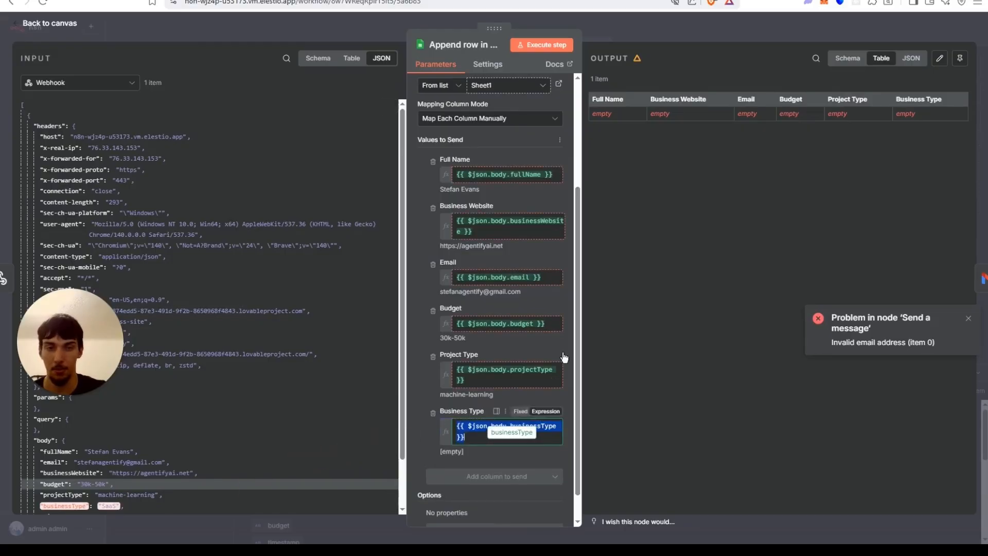
left_click(638, 26)
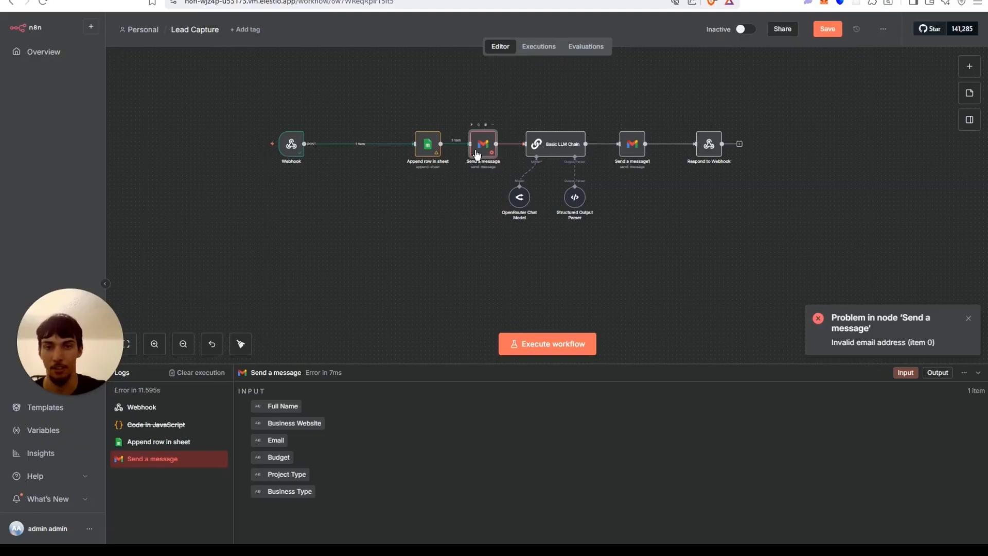
In Send a message's subject, replace the Code in JavaScript reference with the Webhook body's fullName field.
double_click(477, 153)
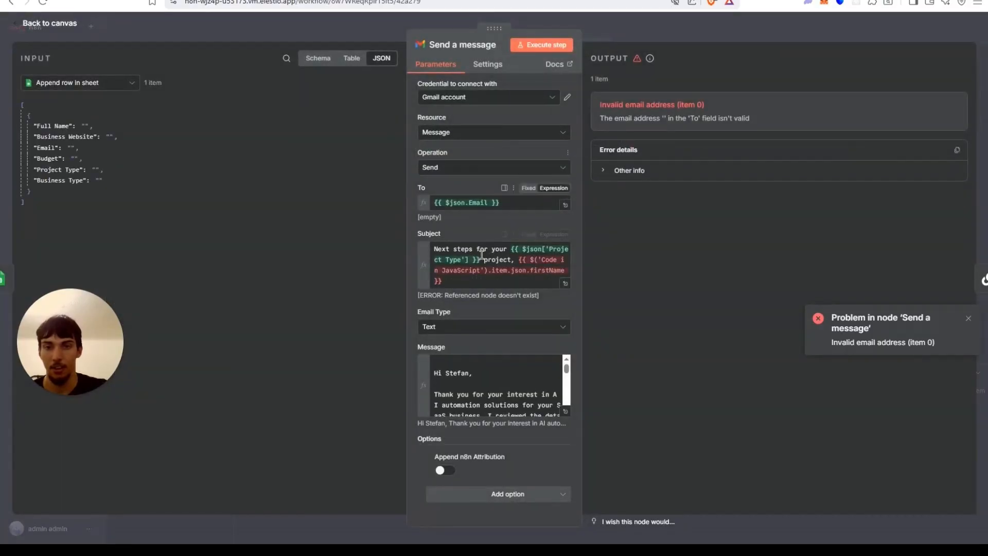
left_click(567, 286)
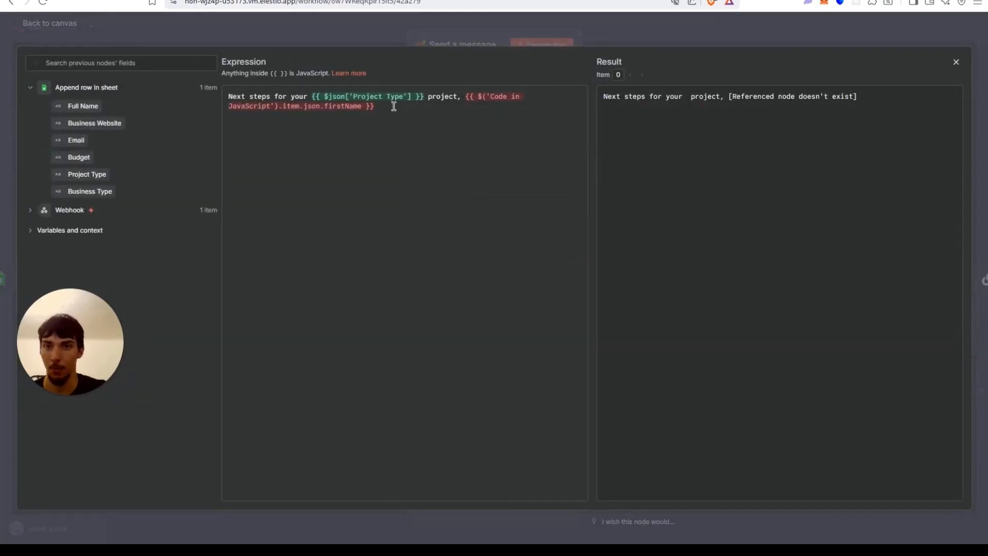
left_click_drag(393, 103, 469, 100)
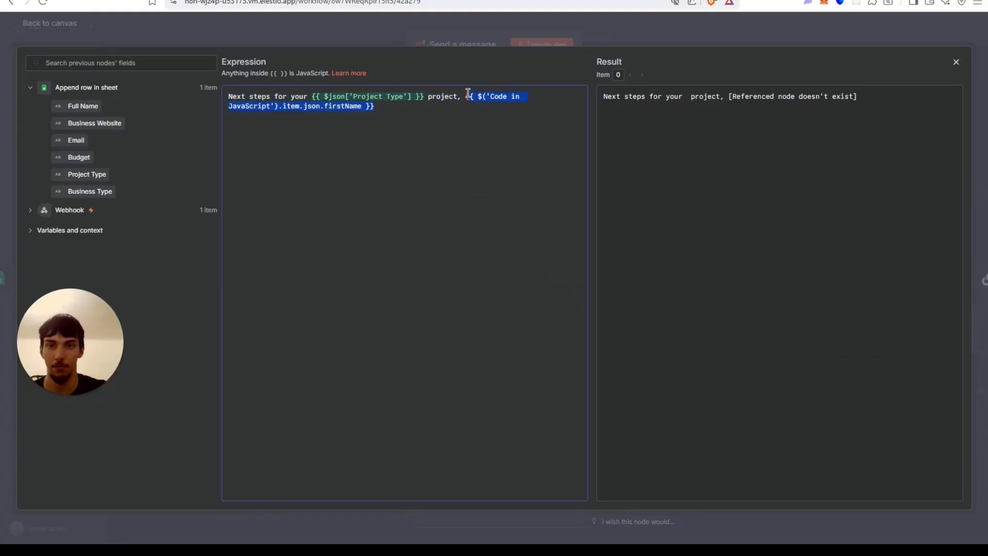
key("BackSpace")
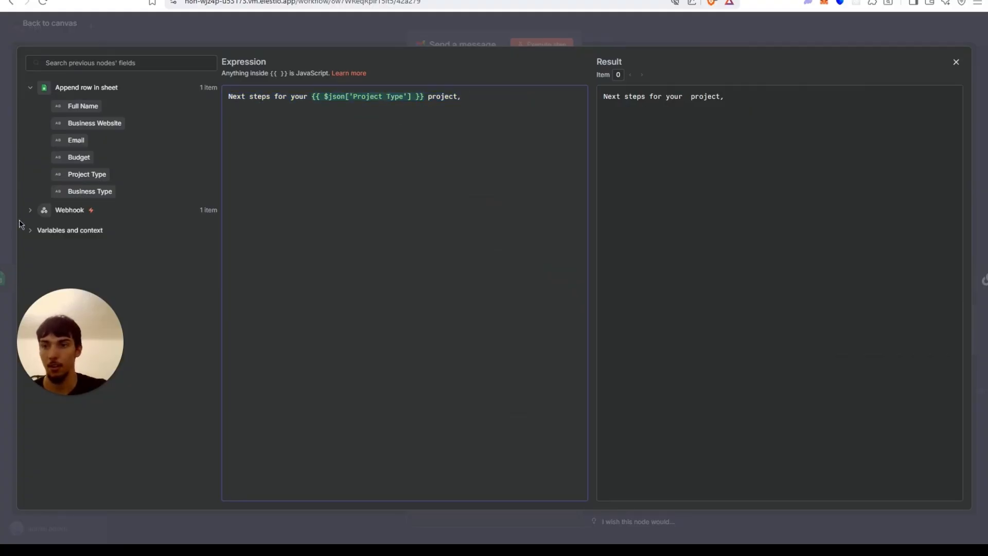
left_click(32, 212)
scroll(146, 247, "down", 10)
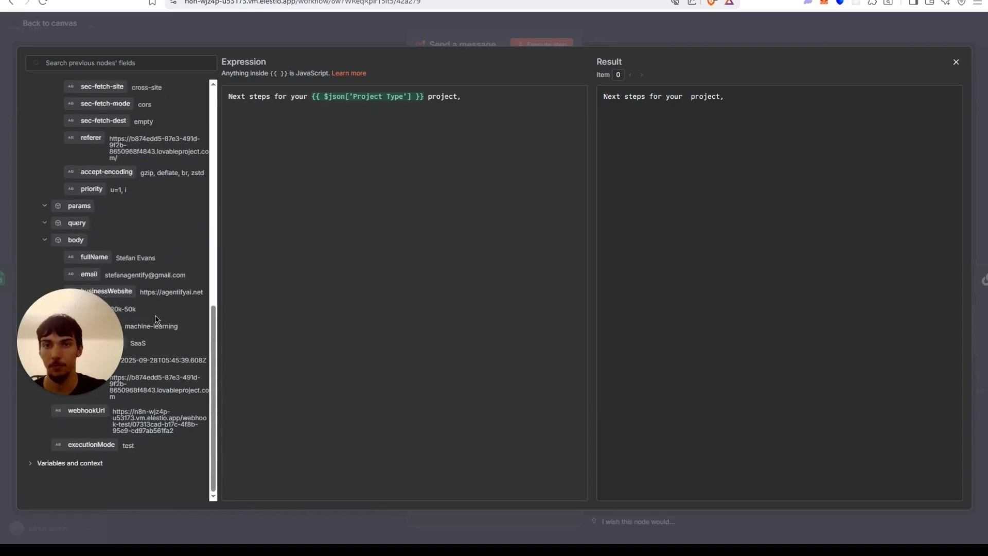
left_click_drag(88, 256, 499, 93)
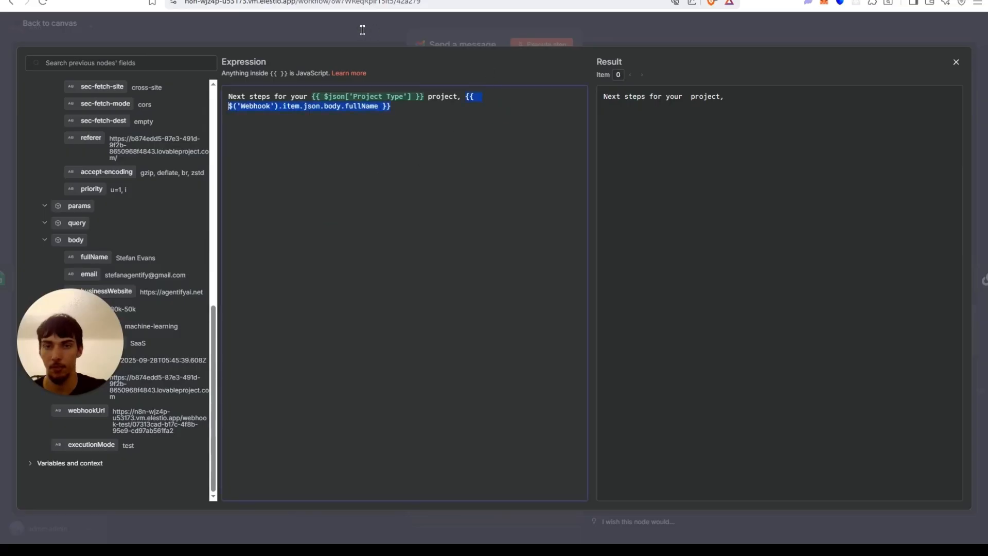
left_click(316, 26)
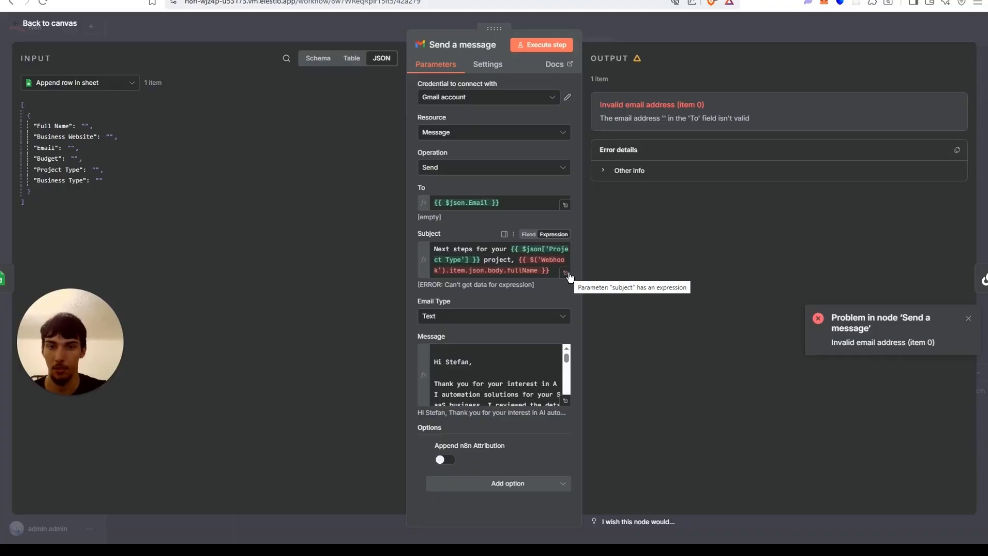
left_click(205, 27)
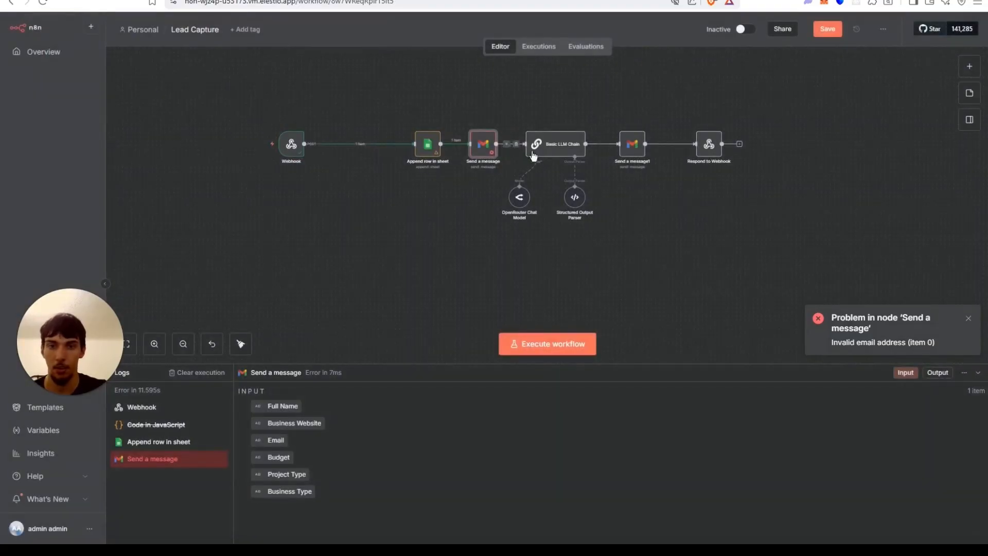
Execute the Append row in sheet and Send a message nodes to test the corrected mappings.
left_click(417, 124)
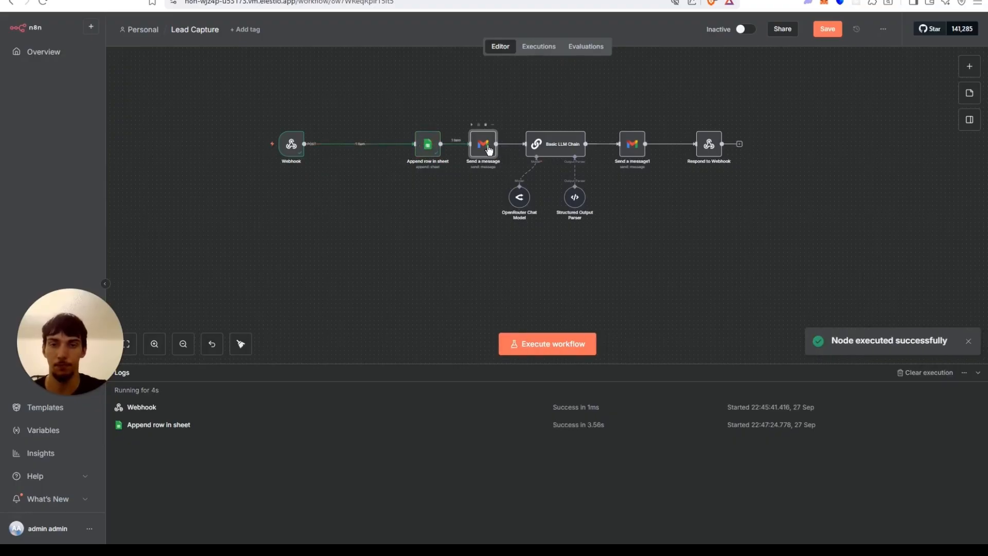
double_click(488, 148)
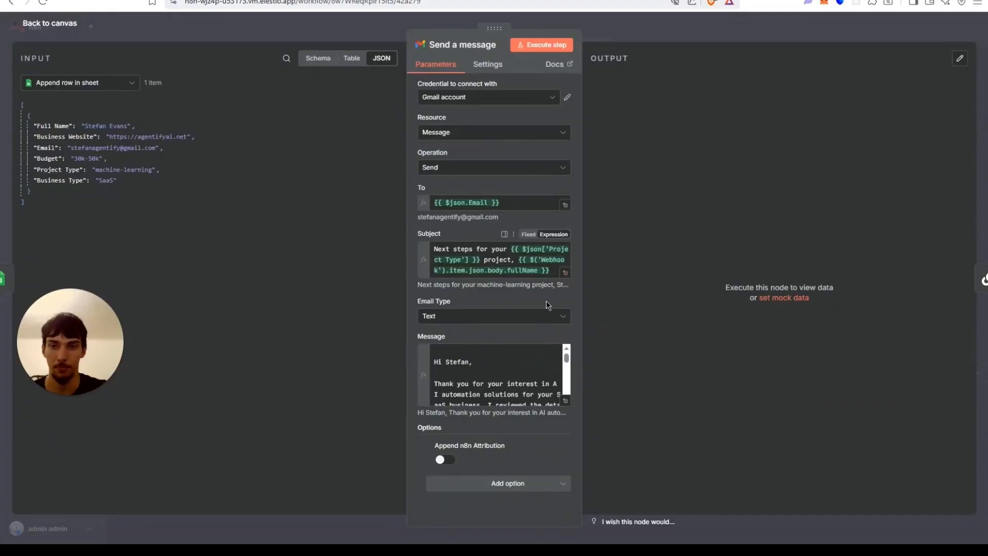
left_click(565, 401)
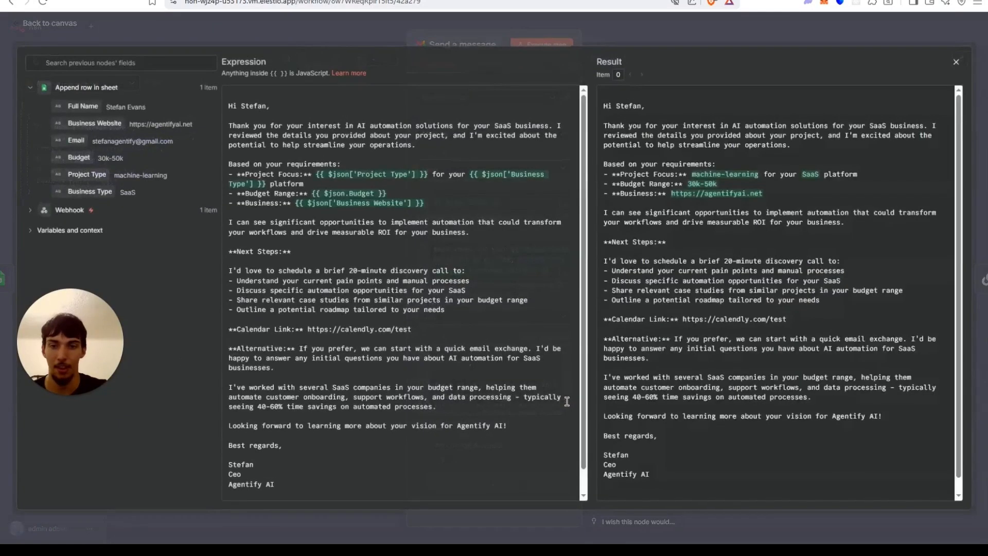
left_click(261, 30)
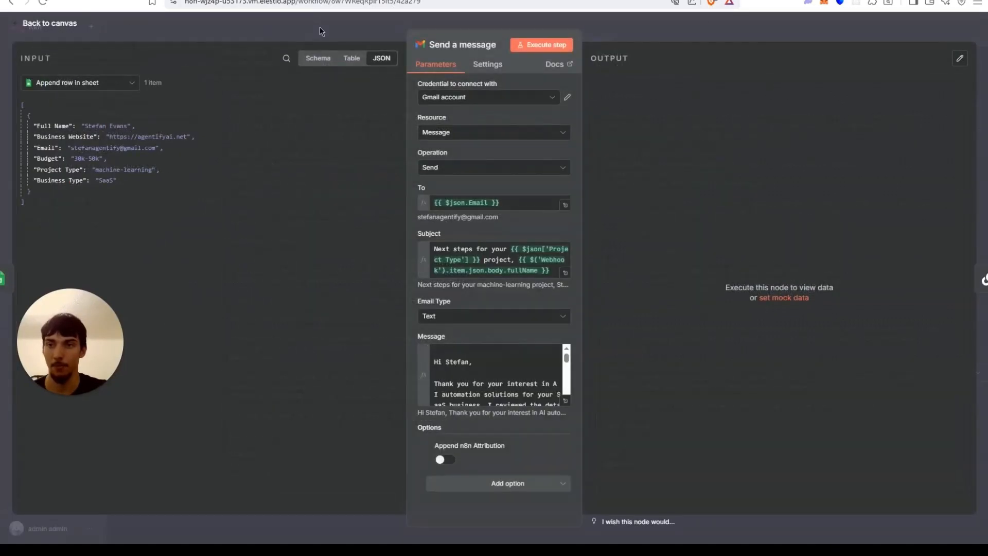
left_click(320, 27)
left_click(572, 148)
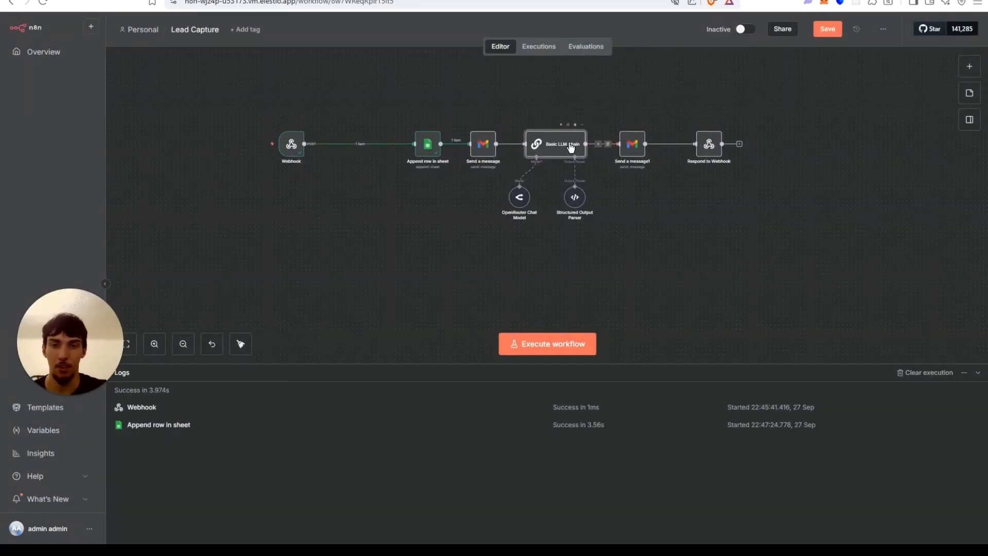
double_click(572, 147)
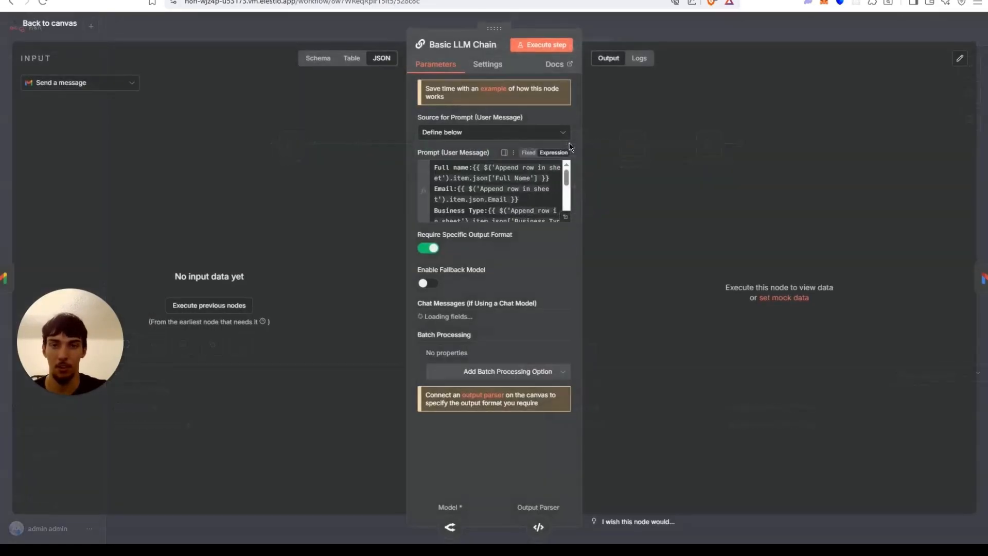
left_click(336, 32)
left_click(473, 126)
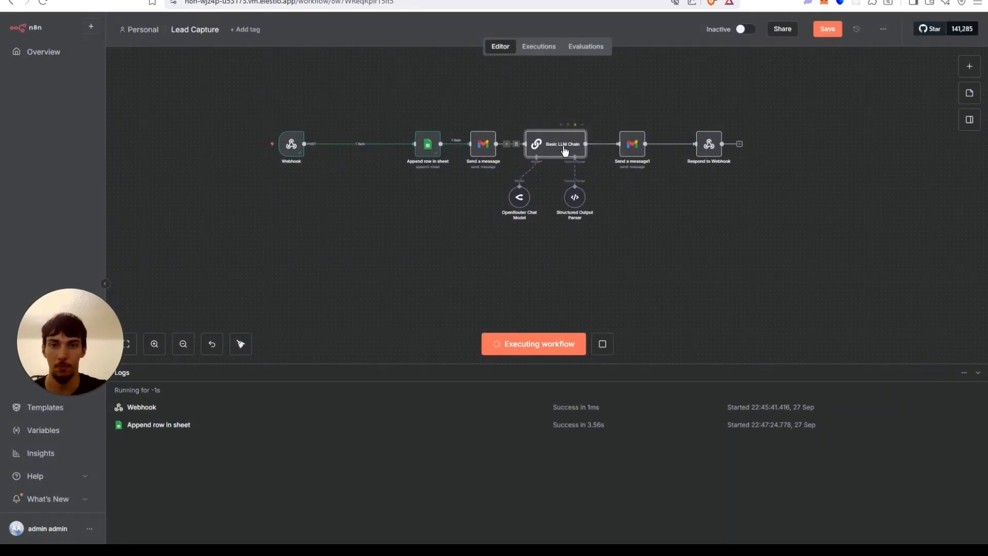
Review the Basic LLM Chain prompt and the Send a message1 node's settings.
double_click(565, 150)
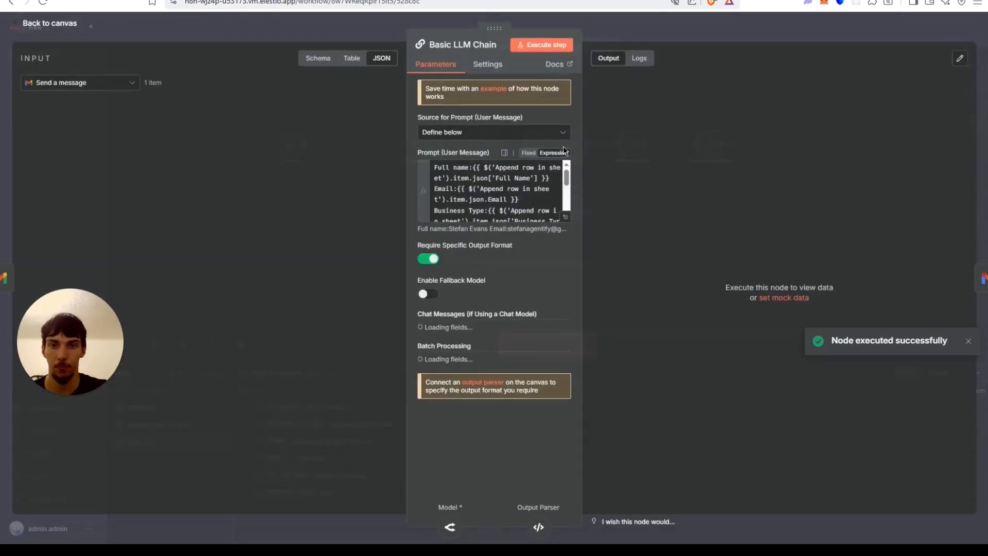
scroll(514, 253, "down", 3)
left_click(320, 40)
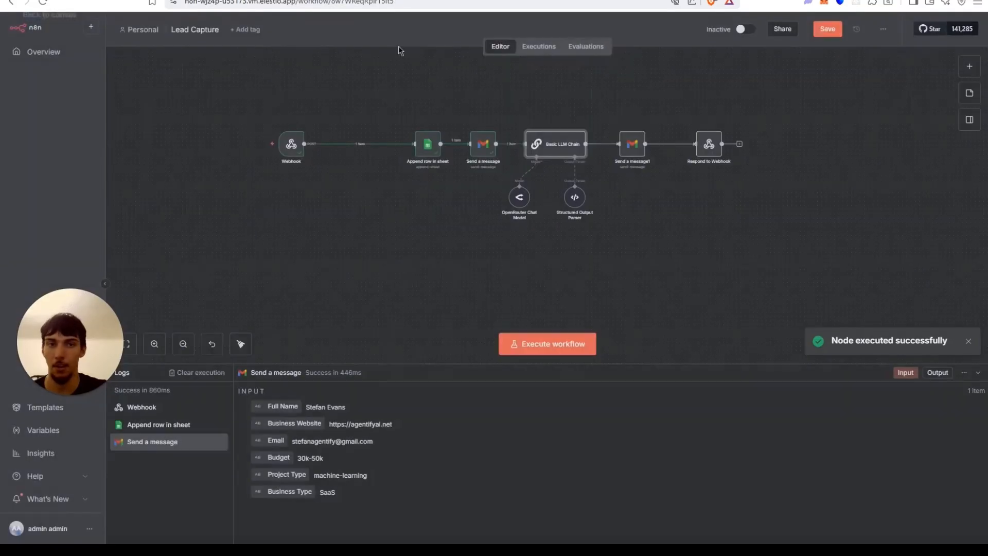
double_click(629, 151)
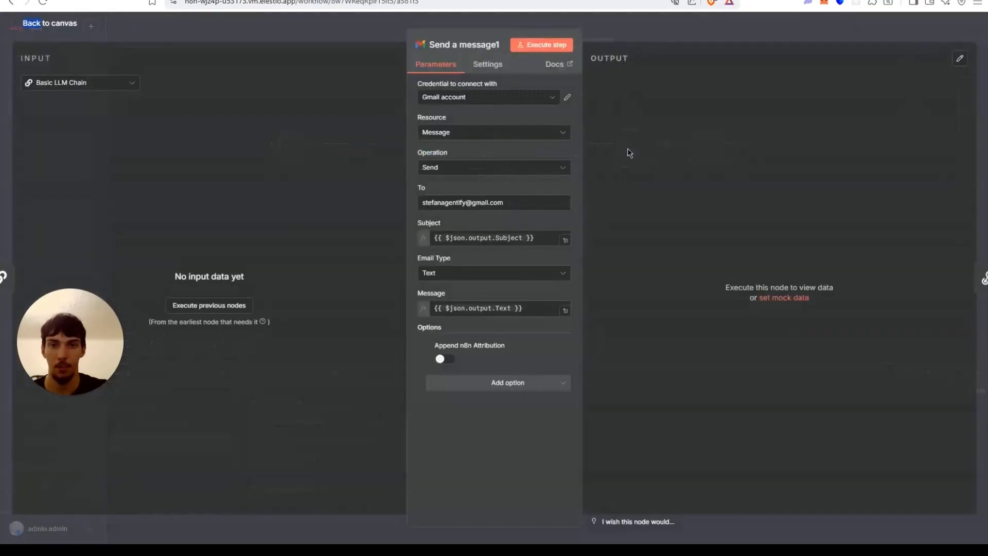
left_click(323, 33)
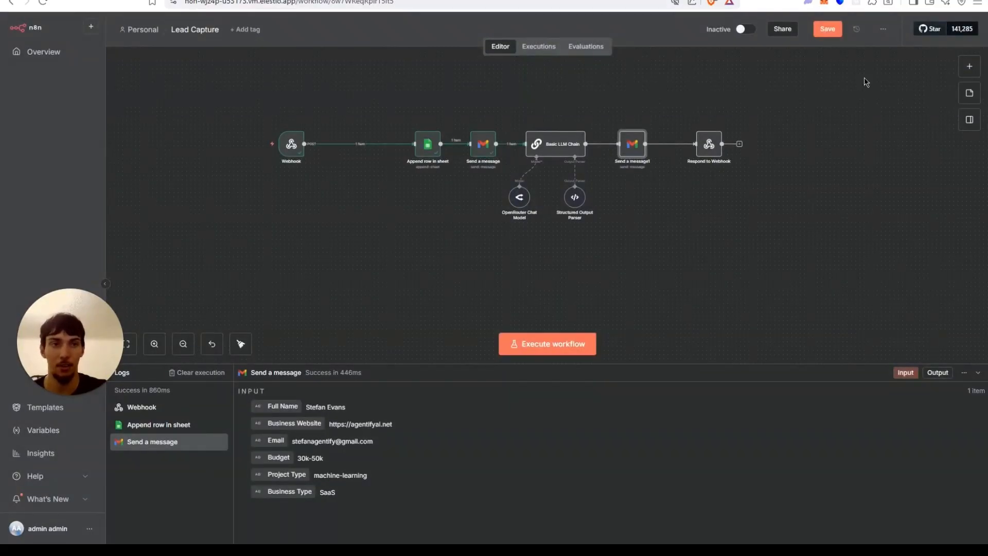
Switch to the Lovable preview and fill in the lead's full name, e-mail address and business website.
key("ctrl+Tab")
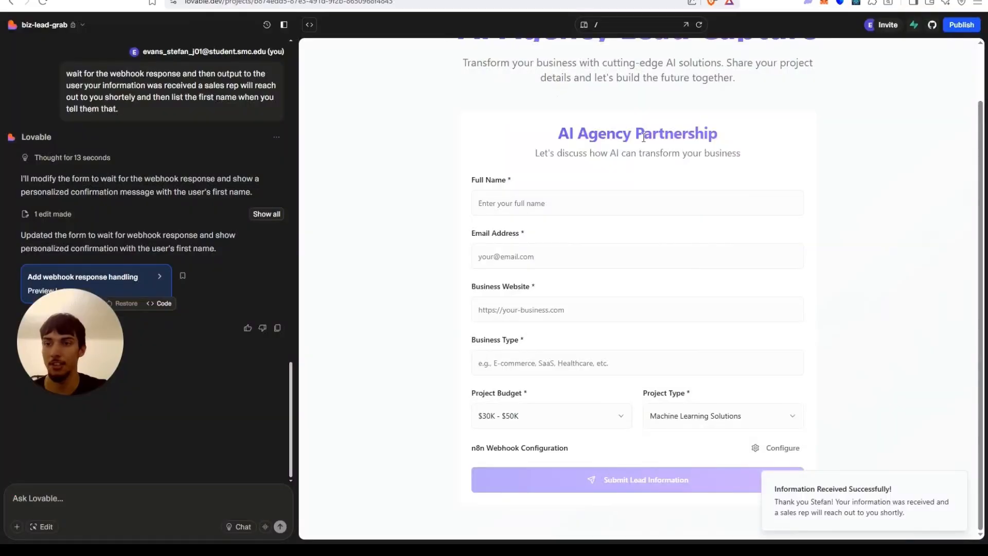
left_click(658, 204)
left_click(568, 233)
left_click(570, 256)
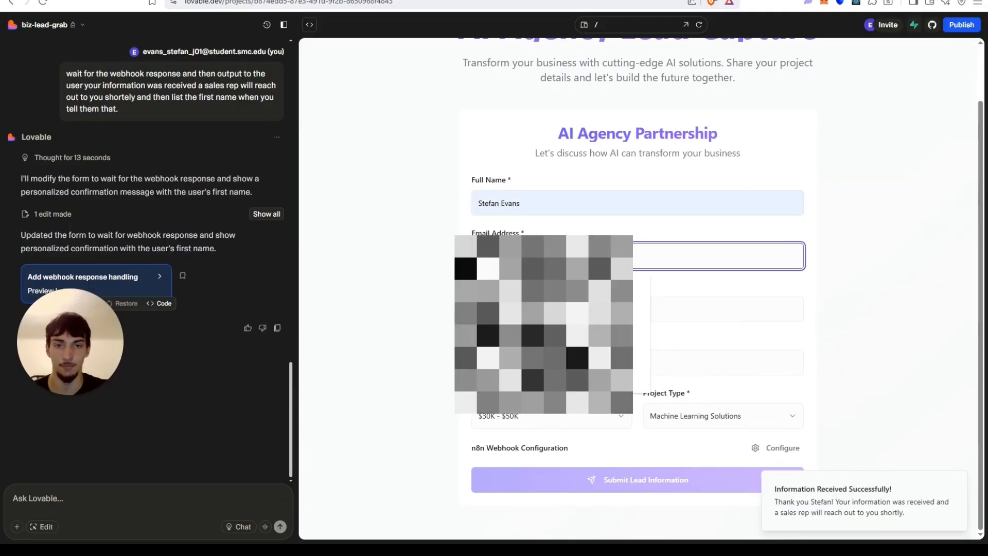
type("s")
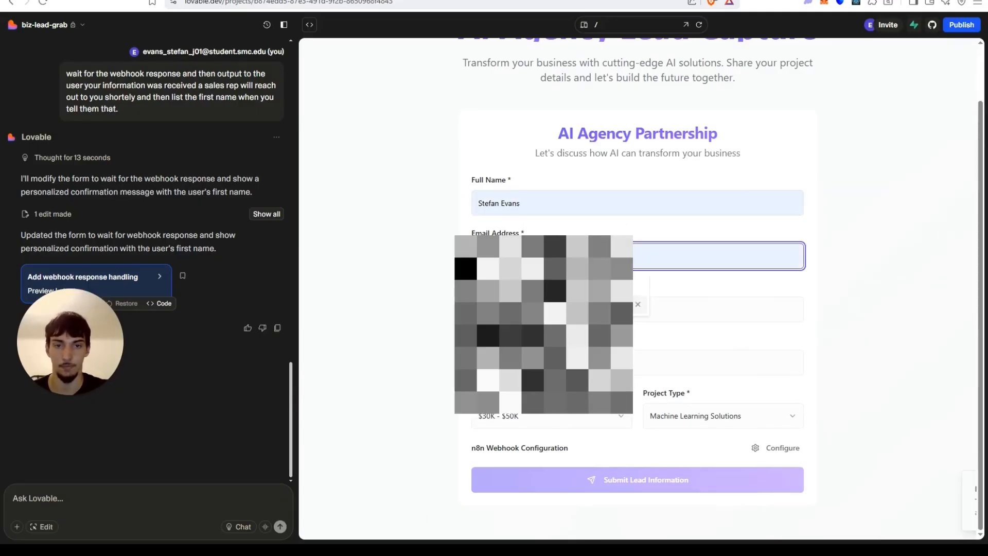
left_click(564, 305)
left_click(556, 310)
Set Business Type to SaaS, Project Budget to $5K - $15K and Project Type to AI Integration.
left_click(548, 340)
left_click(539, 363)
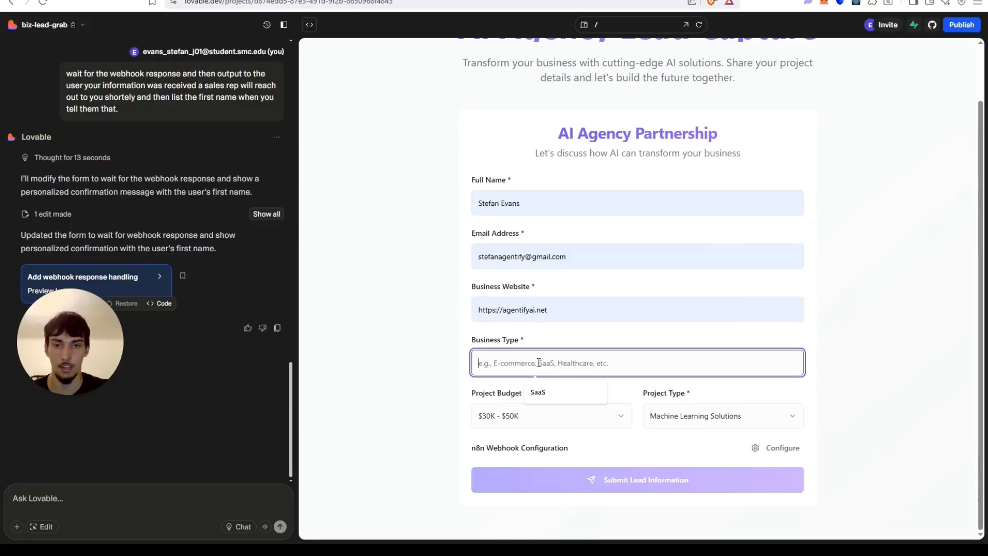
left_click(538, 392)
left_click(542, 420)
left_click(542, 437)
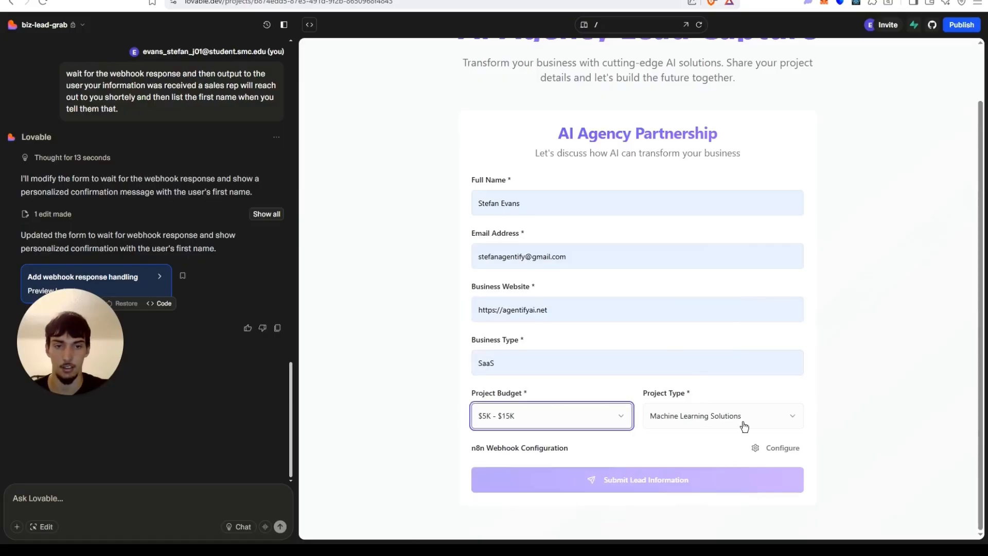
left_click(745, 427)
left_click(682, 372)
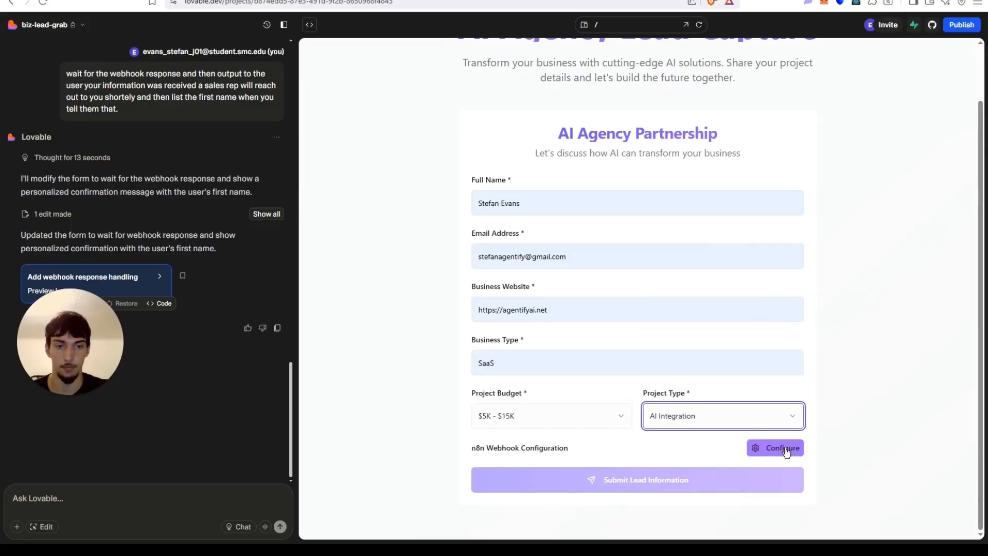
Open the n8n webhook configuration on the lead form and fill in the n8n test webhook URL.
left_click(762, 449)
left_click(663, 470)
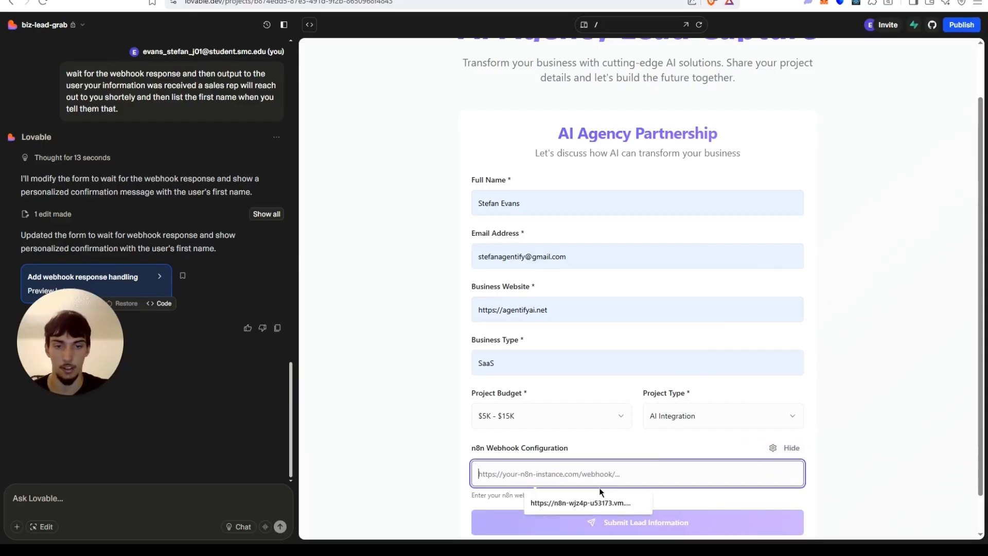
left_click(598, 504)
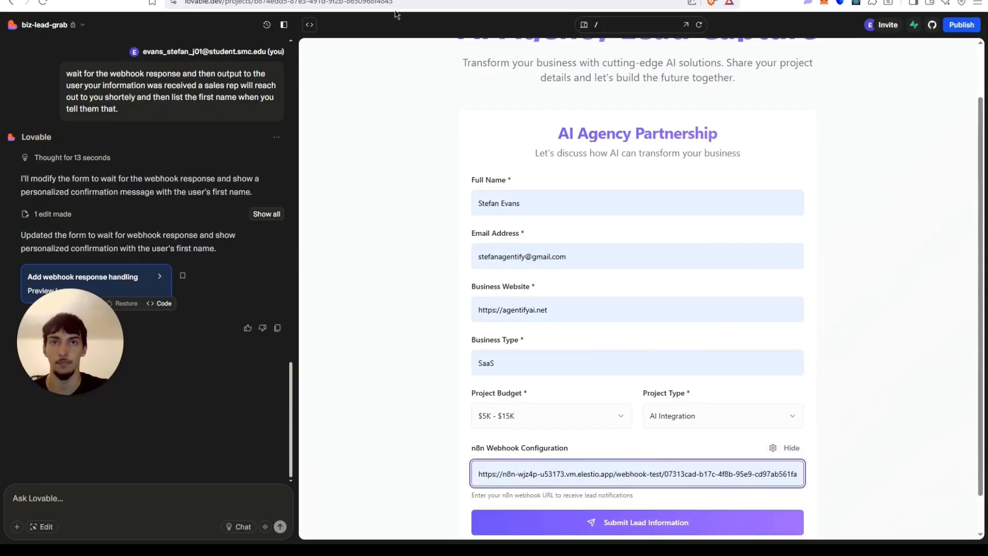
Start the n8n Lead Capture workflow listening for a test event, then submit the filled lead form in the preview.
left_click(236, 0)
left_click(537, 342)
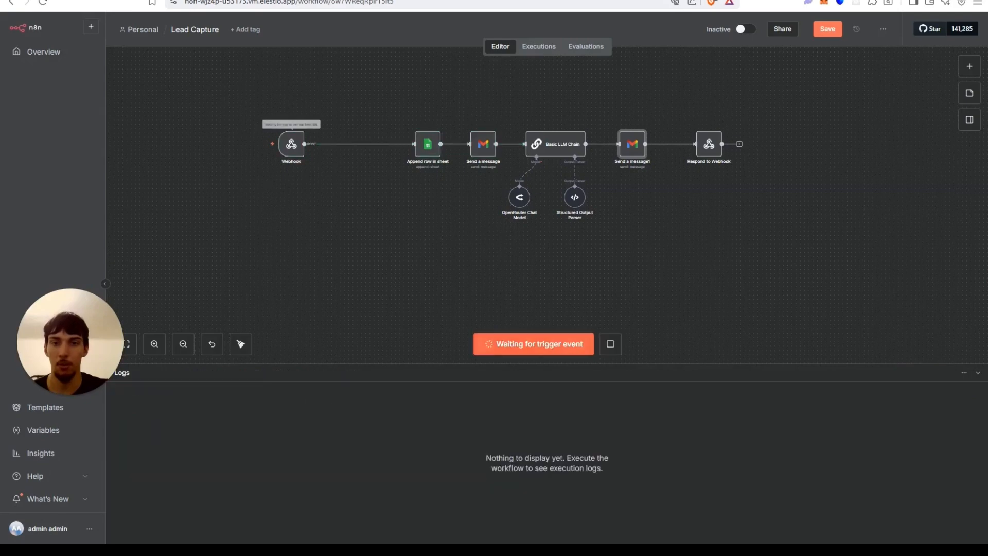
key("ctrl+Tab")
left_click(676, 533)
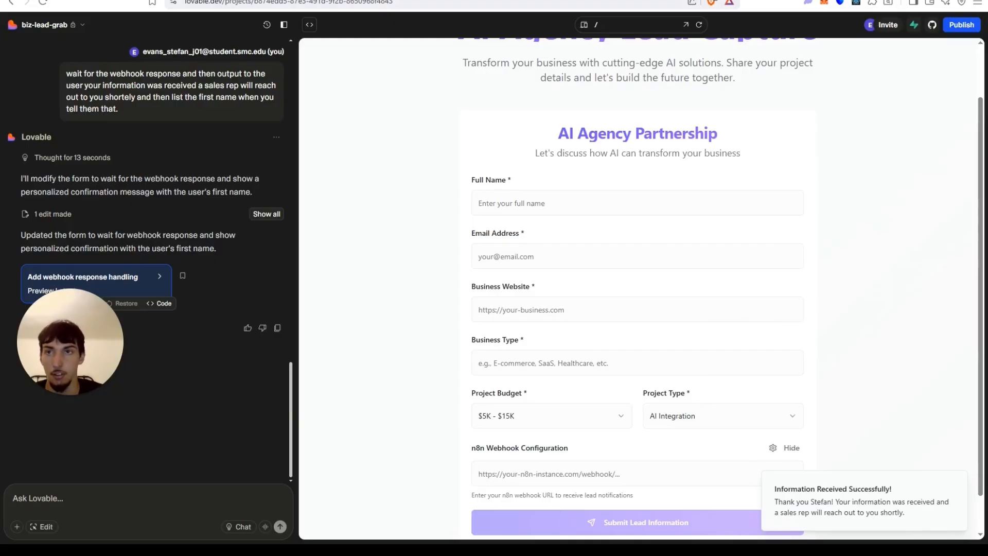
Open the Respond to Webhook node and set its Respond With option to JSON.
left_click(226, 1)
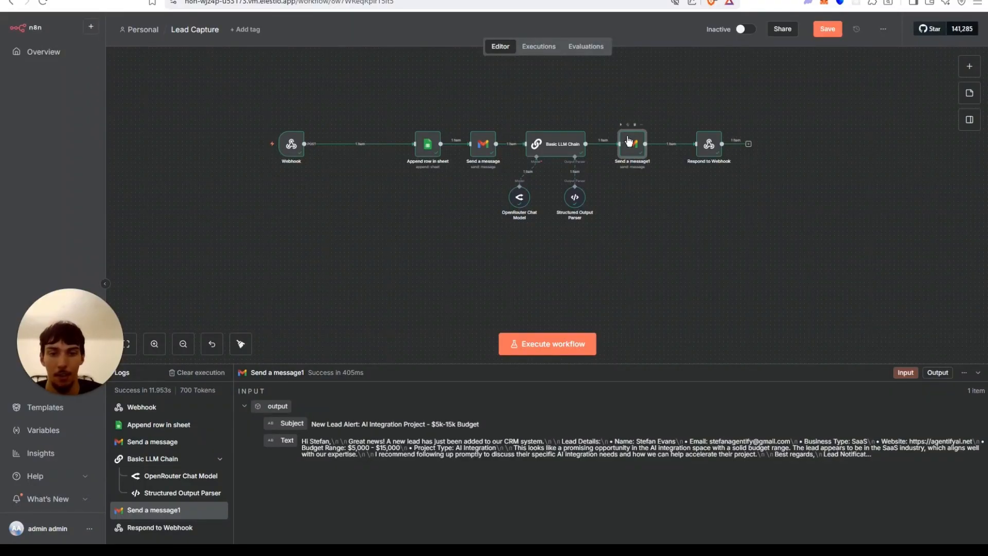
double_click(703, 148)
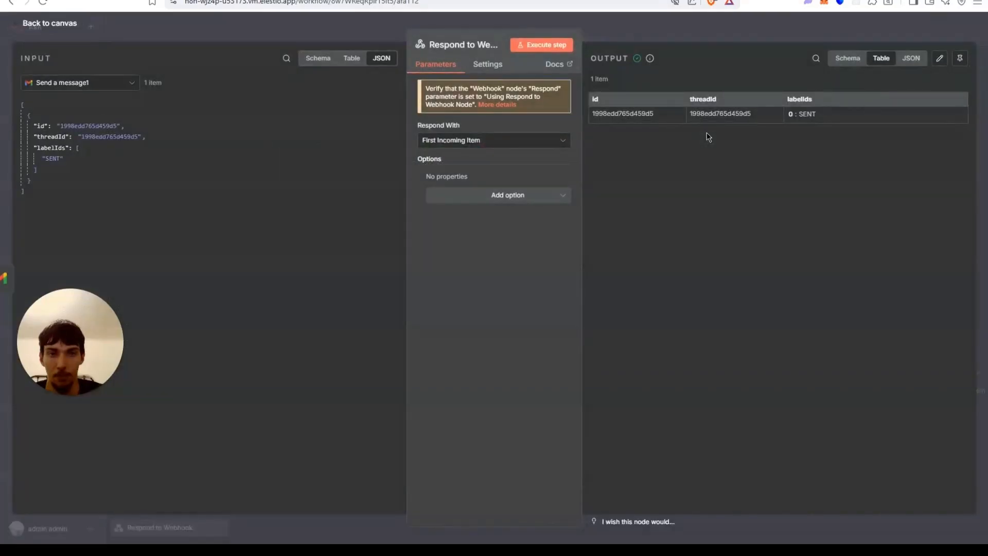
left_click(175, 33)
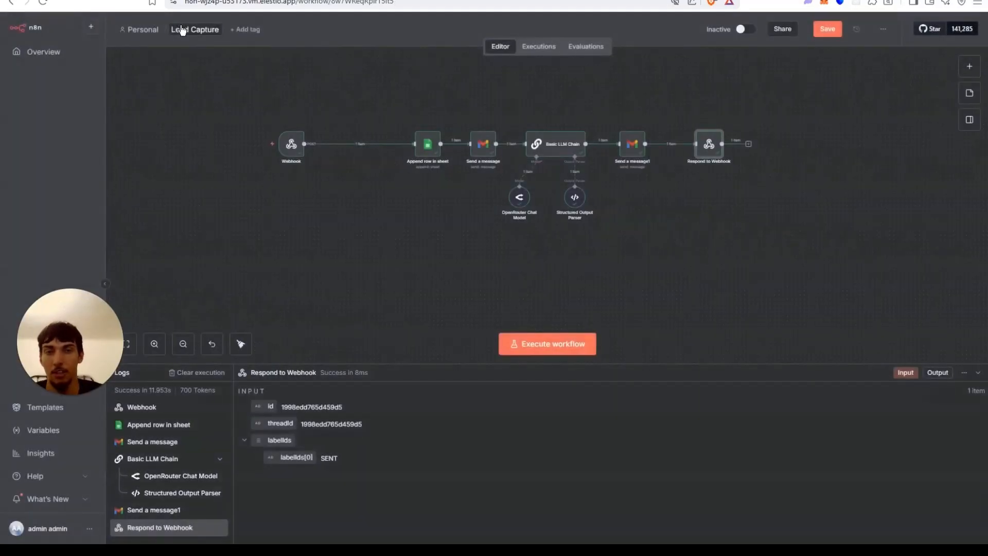
double_click(710, 150)
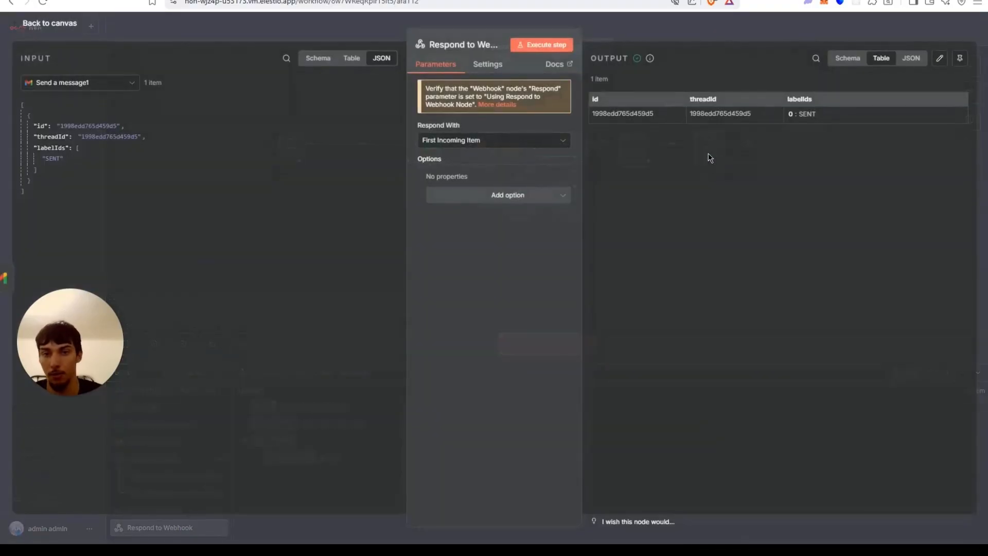
left_click(507, 142)
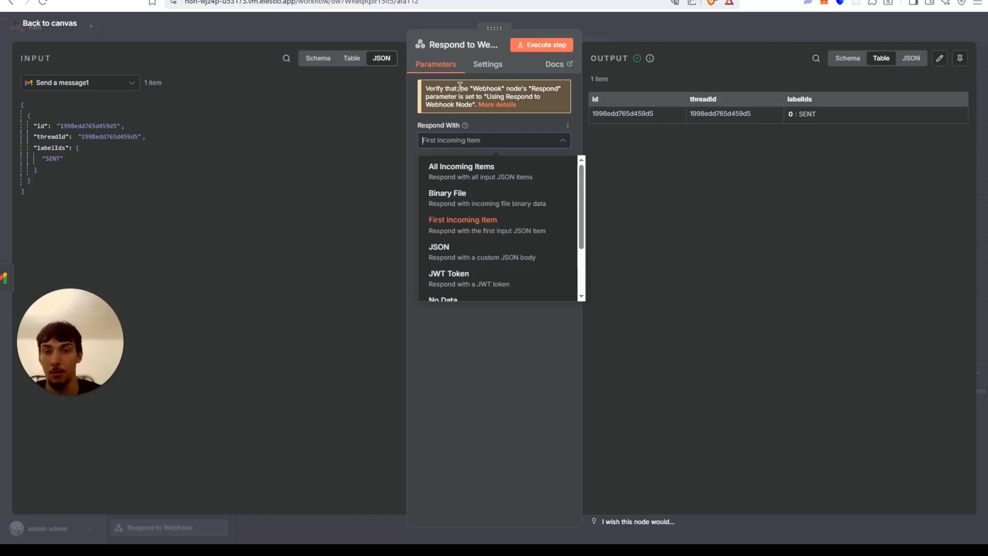
scroll(526, 201, "down", 3)
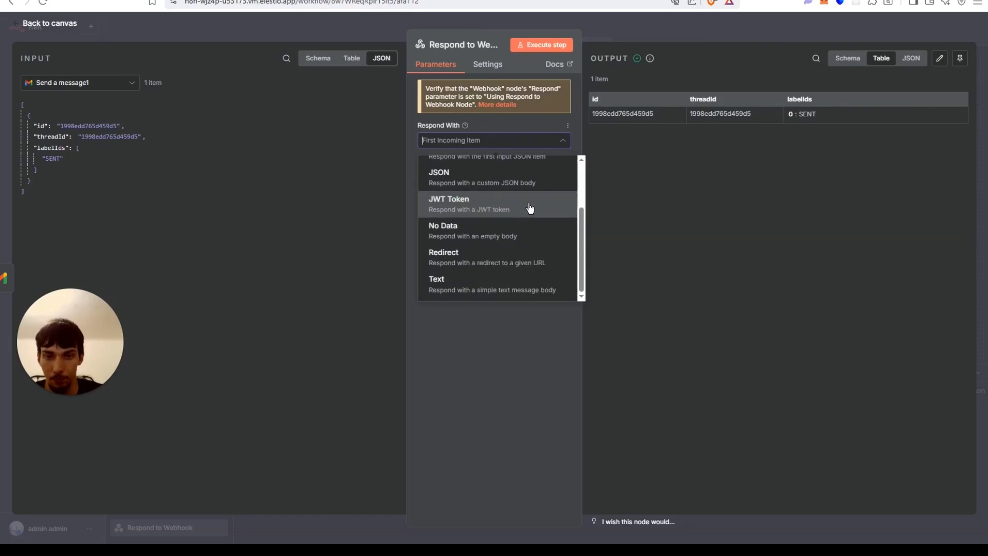
scroll(532, 214, "up", 3)
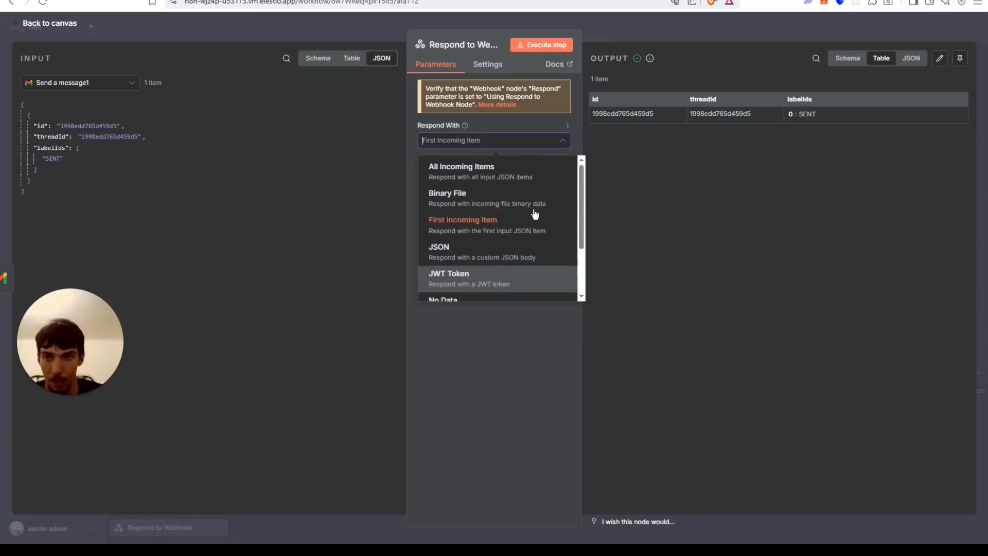
left_click(519, 258)
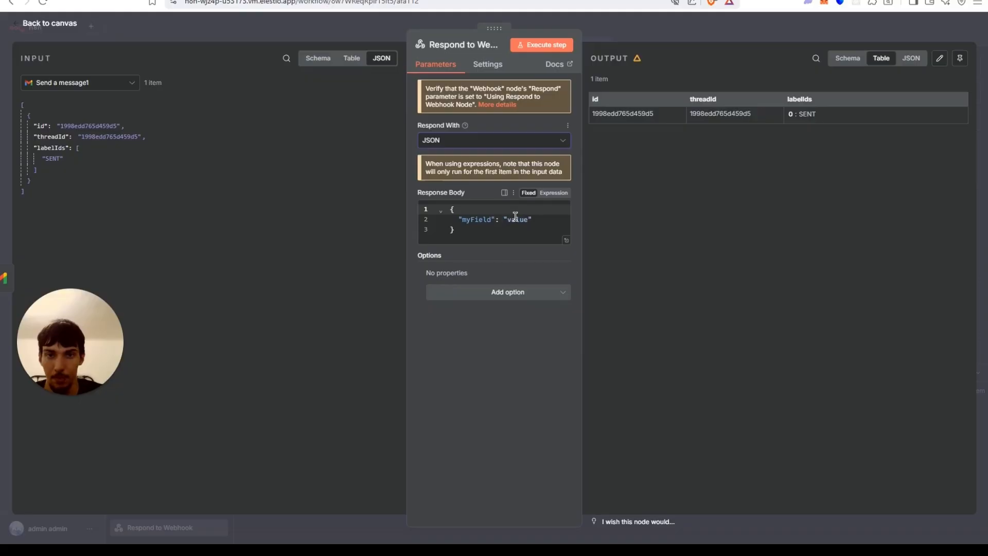
Set the response body to an "is sent" key mapped to the incoming labelIds, then save the workflow.
left_click_drag(491, 217, 469, 218)
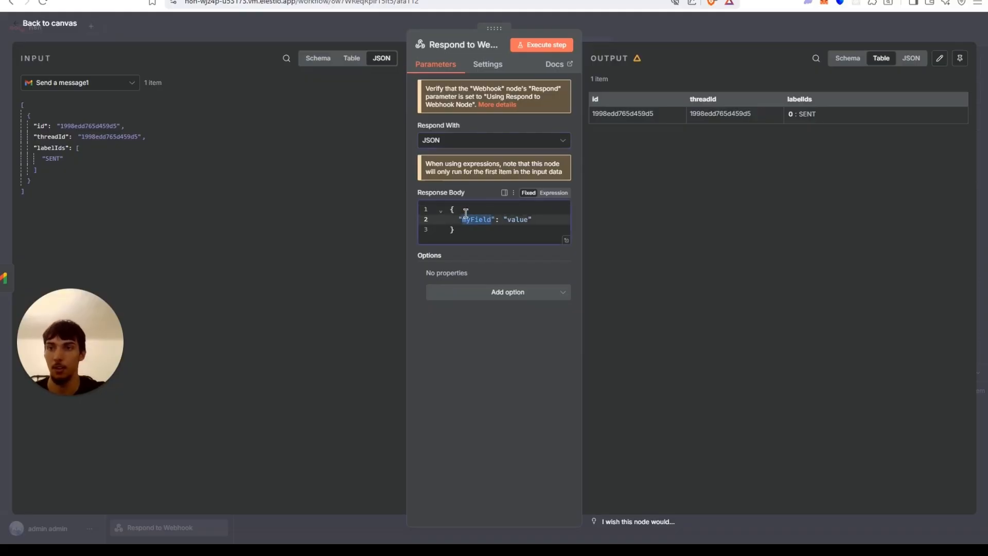
key("BackSpace")
type("is ")
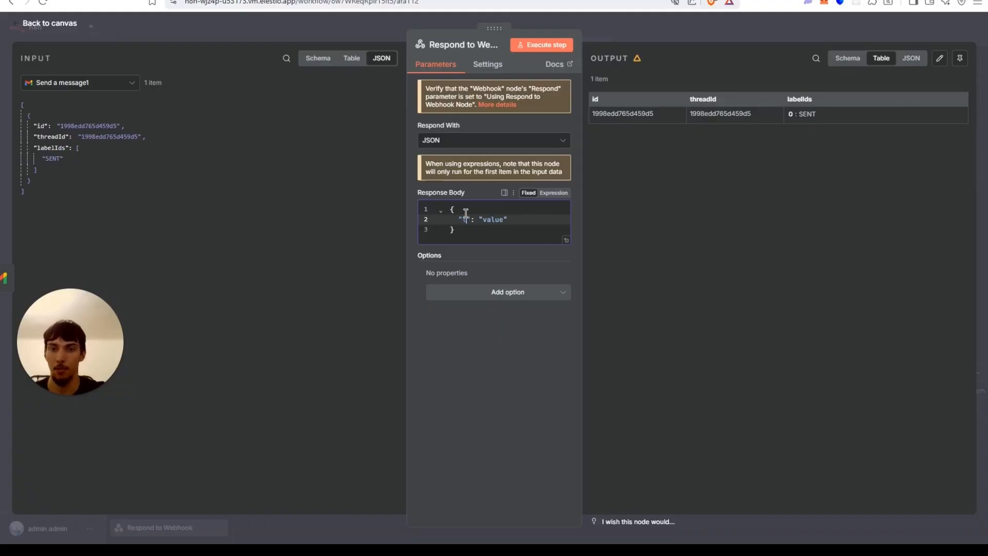
type("sent")
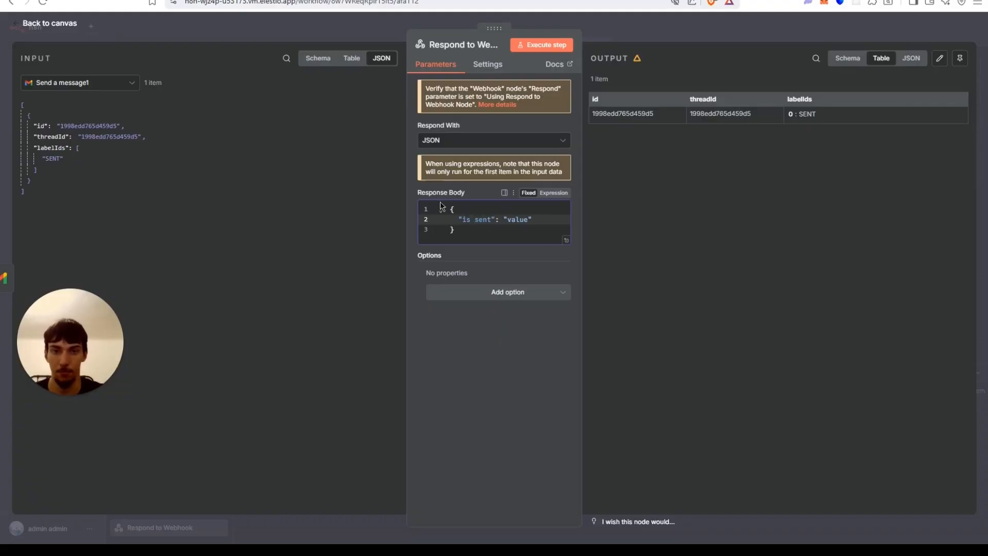
left_click_drag(528, 219, 511, 219)
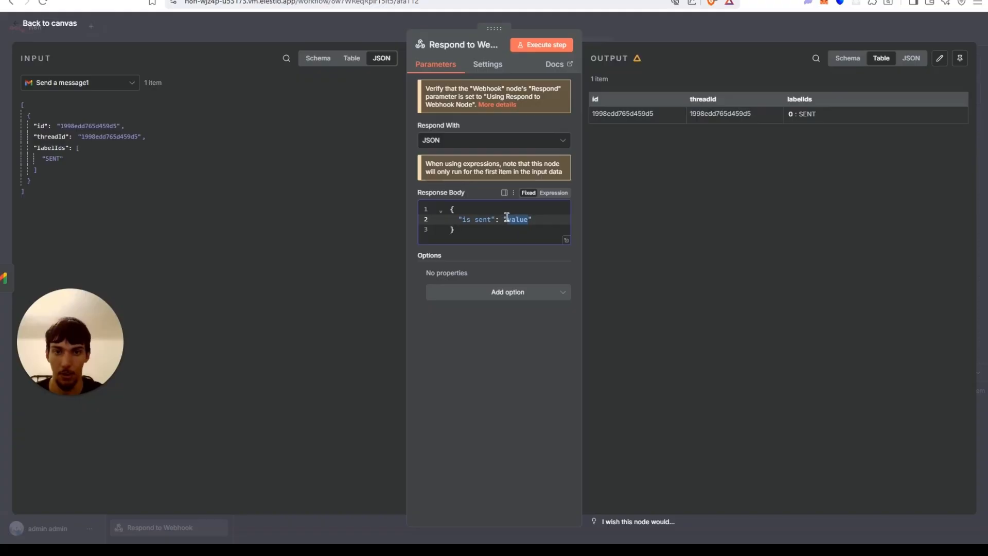
key("BackSpace")
left_click_drag(52, 148, 436, 227)
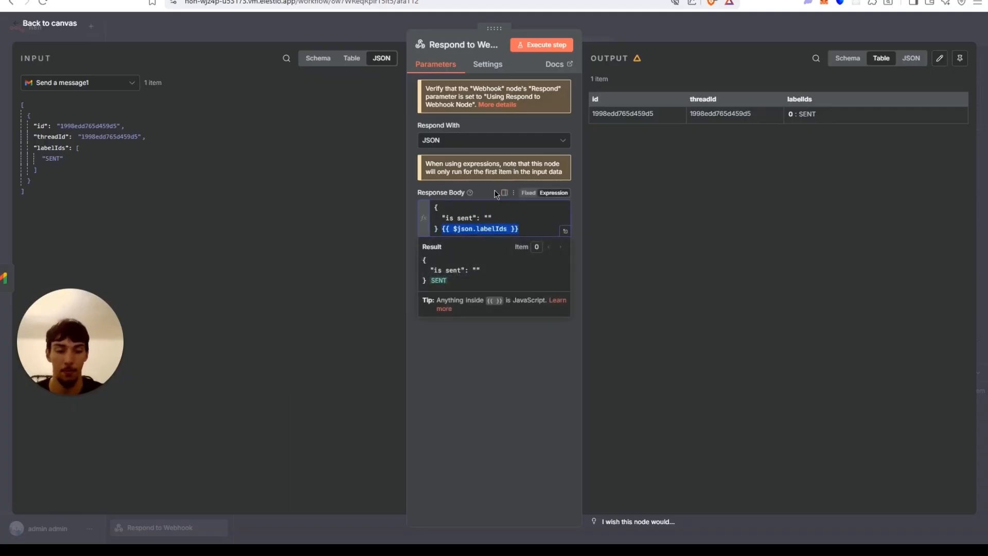
key("BackSpace")
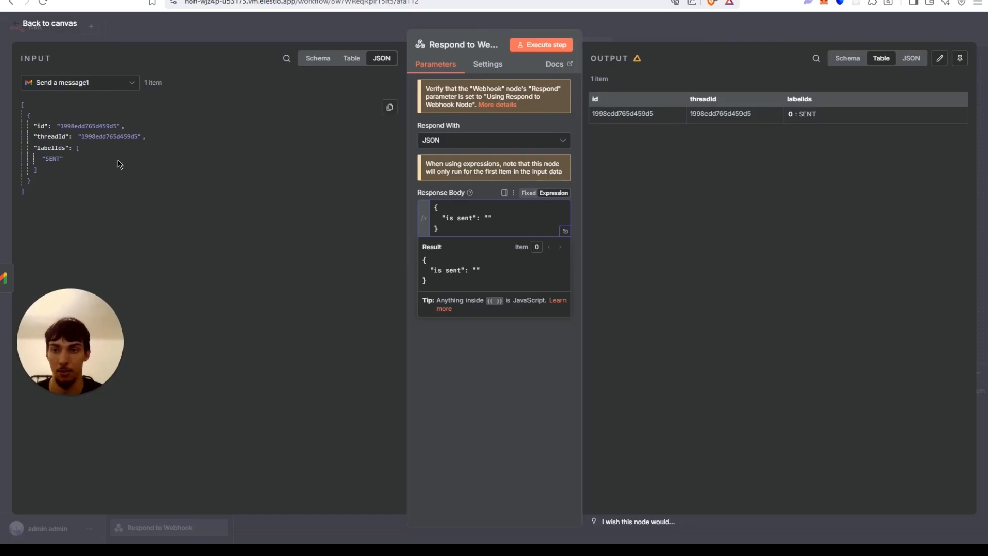
left_click_drag(52, 148, 489, 219)
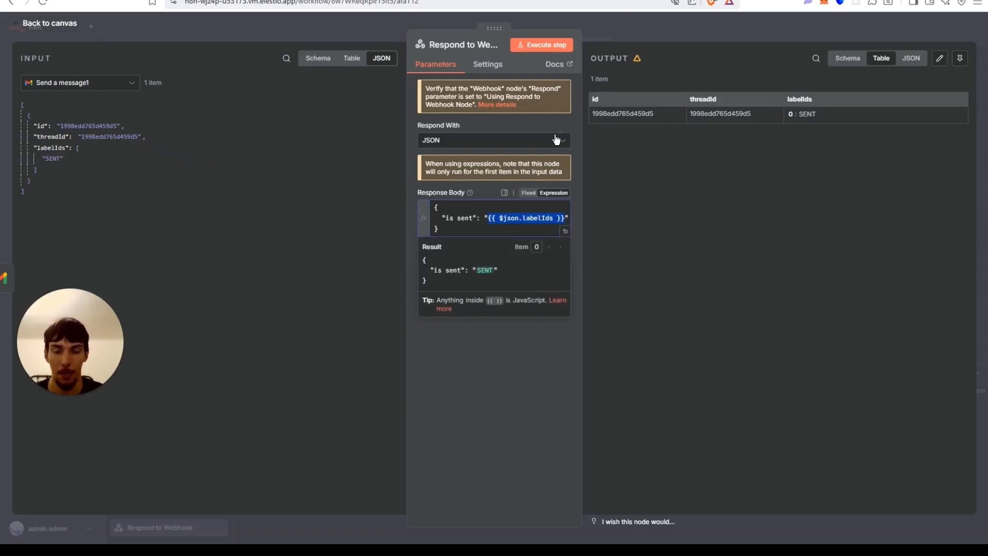
left_click(624, 32)
left_click(831, 31)
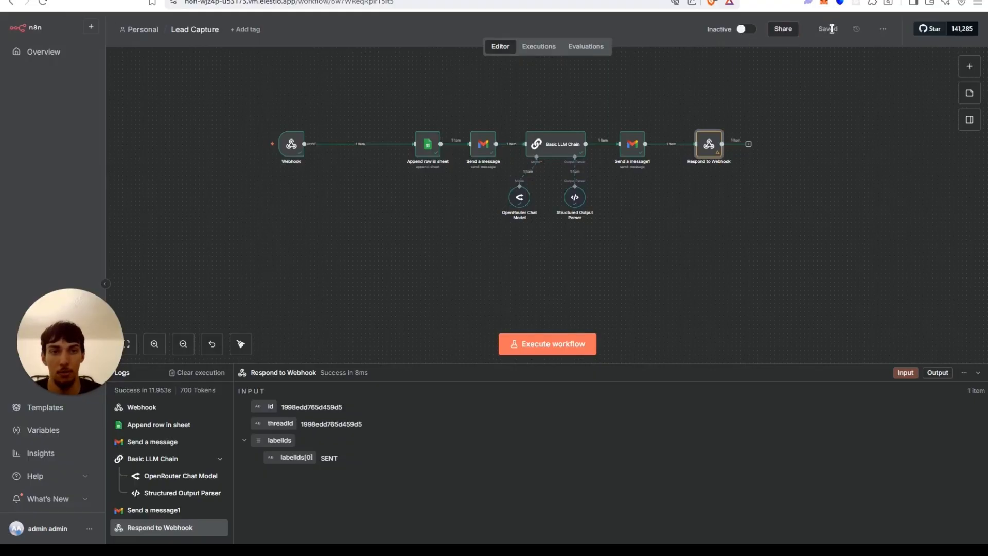
Open the workflow settings and review the Error Workflow options without changing anything.
left_click(884, 30)
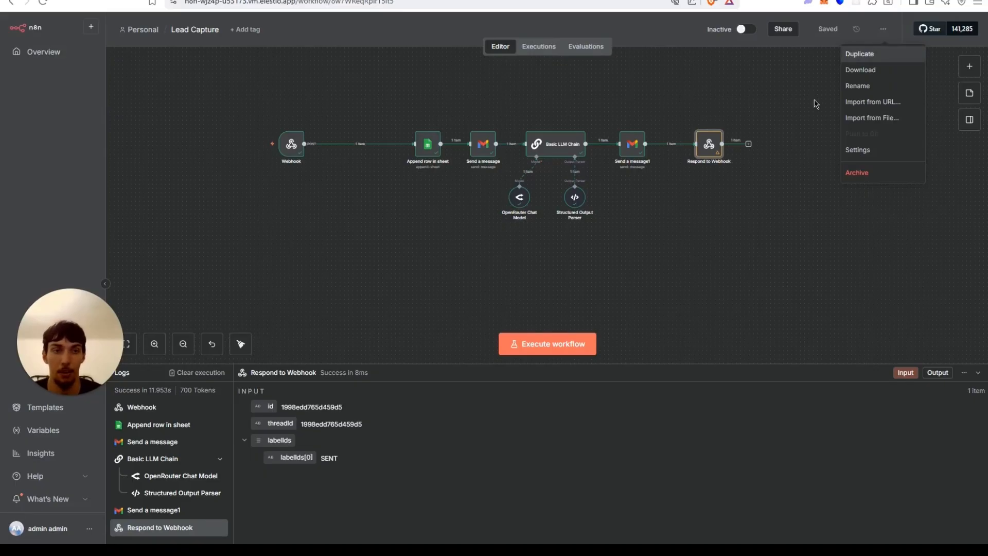
left_click(858, 150)
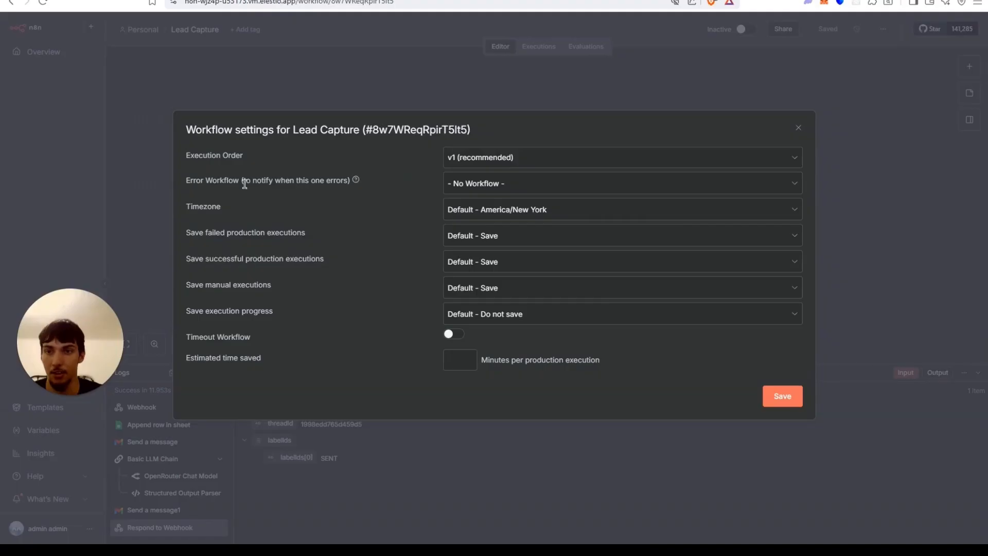
left_click(478, 184)
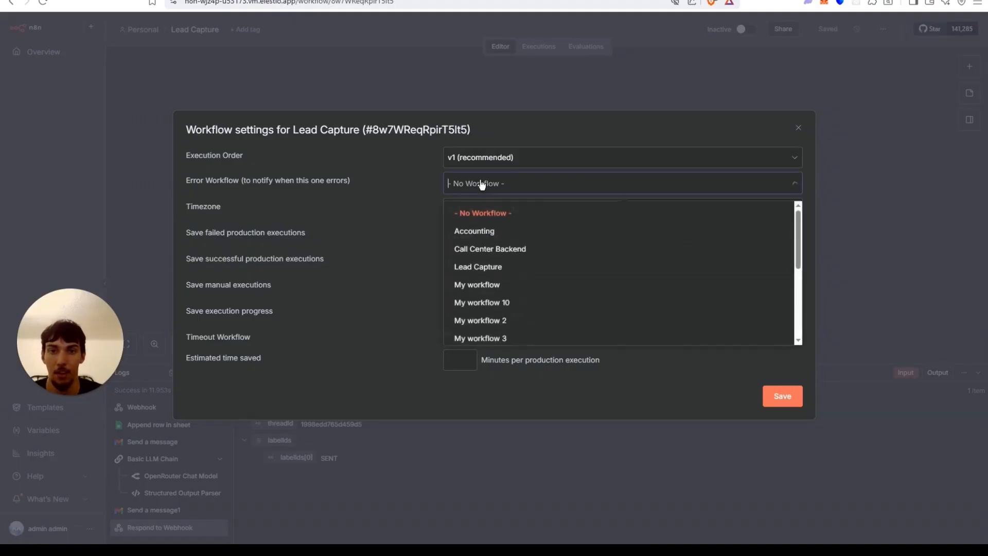
left_click(359, 89)
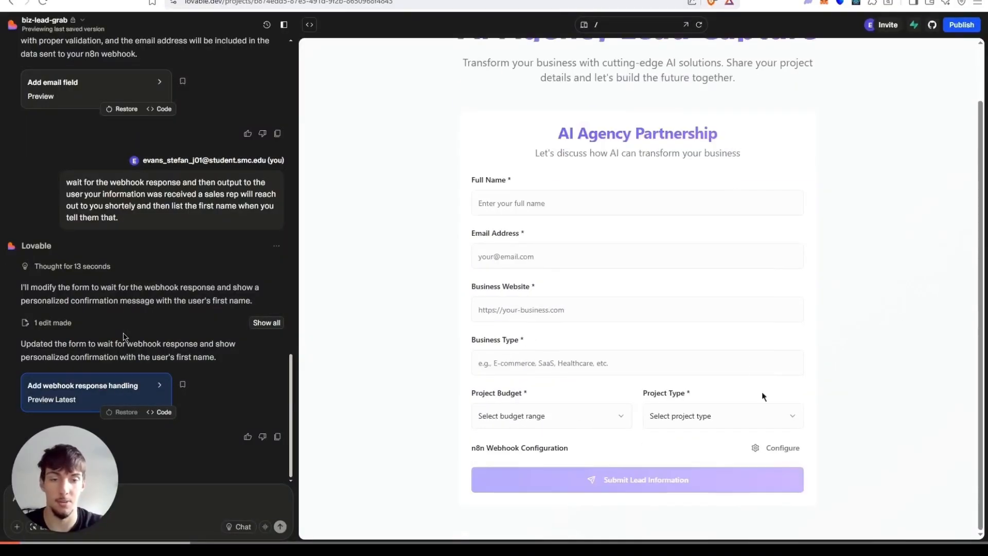
Fill the webhook configuration field with the n8n webhook URL, copy it, and clear the field.
left_click(777, 448)
scroll(558, 432, "down", 1)
left_click(591, 435)
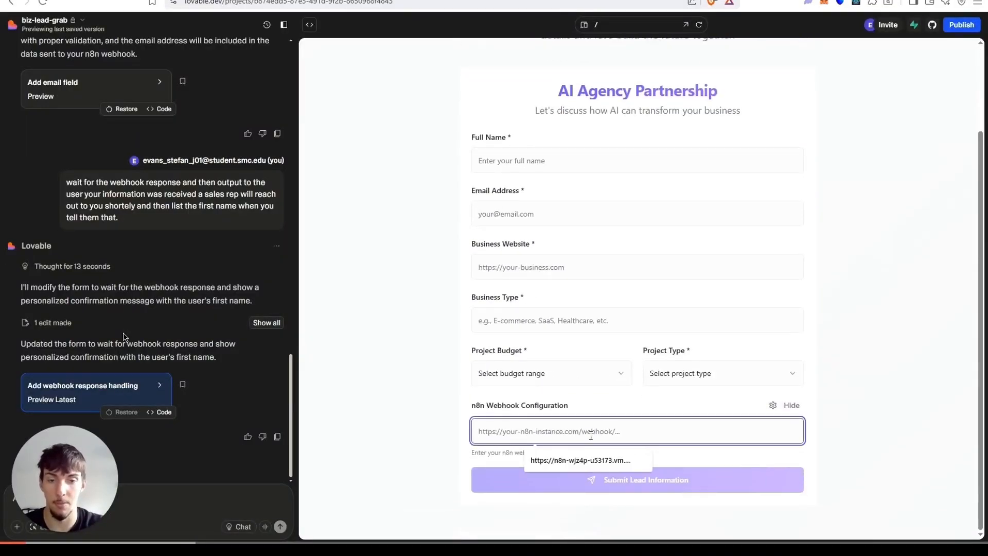
left_click(582, 459)
key("ctrl+a")
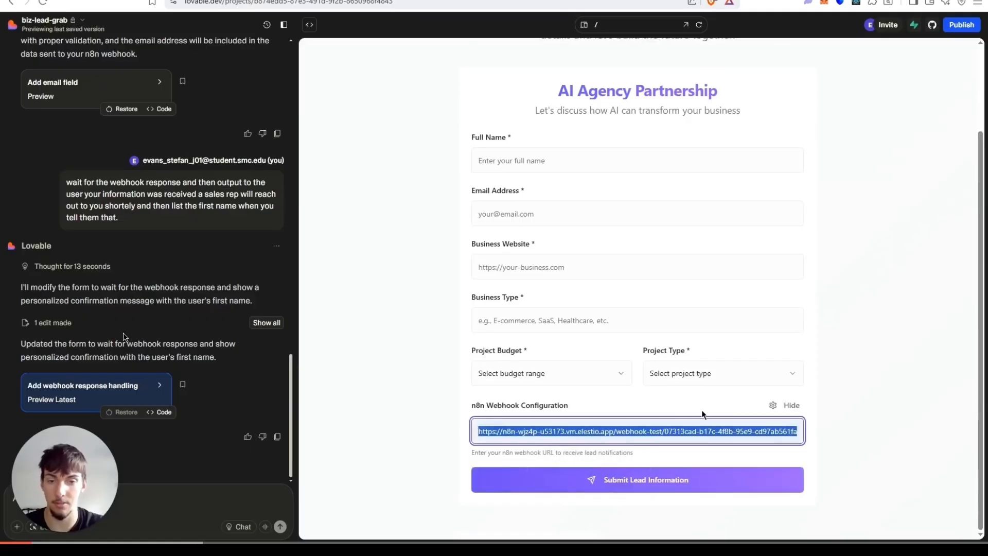
key("BackSpace")
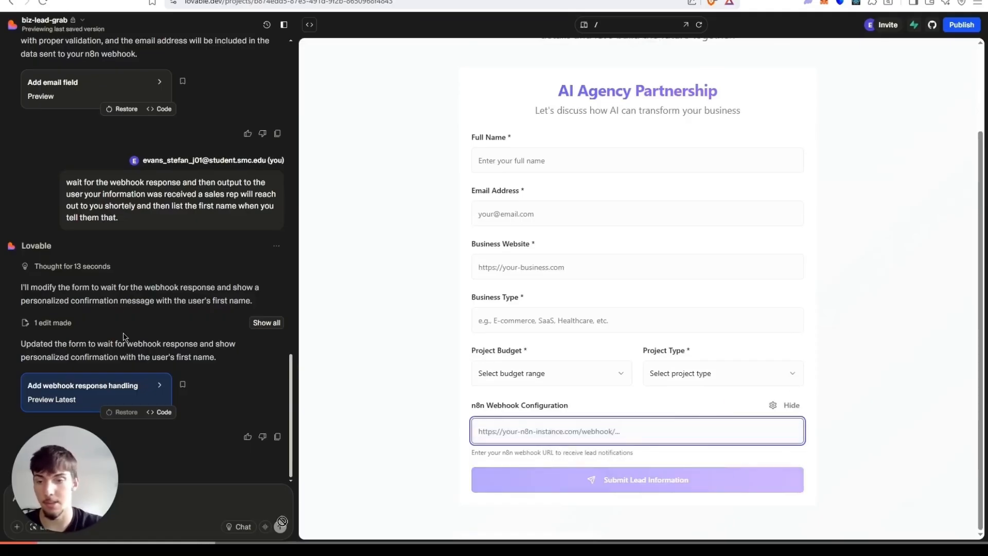
Ask Lovable to "Make the n8n webhook secure", pasting the webhook URL into the prompt, and send it.
left_click_drag(67, 478, 374, 398)
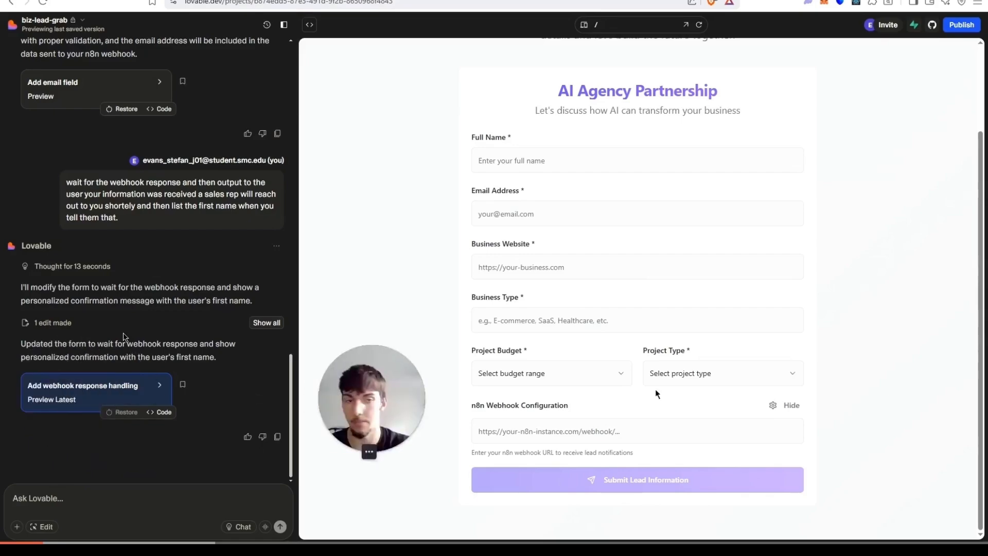
left_click_drag(656, 394, 924, 473)
left_click(122, 493)
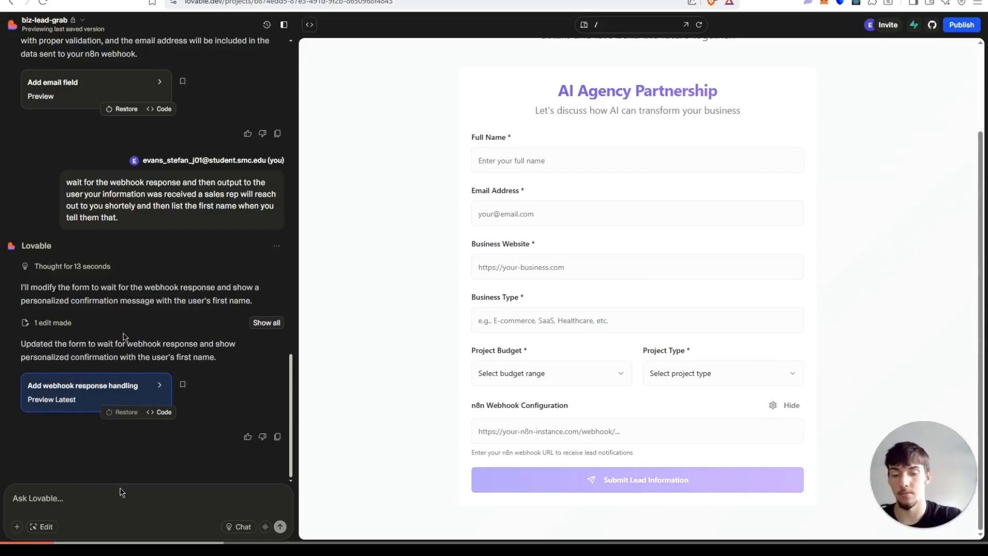
type("Make the ")
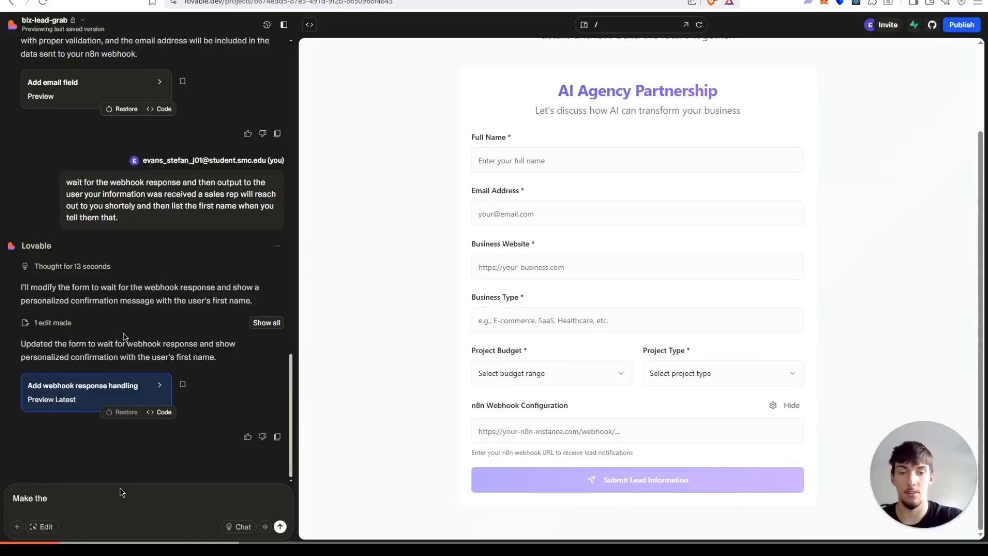
type("n8n webhoo")
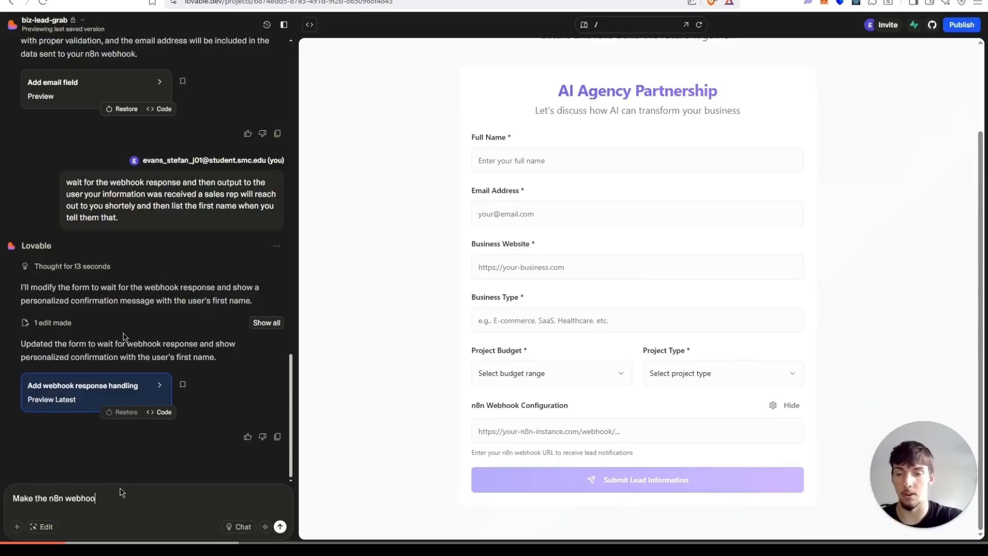
type("k secure")
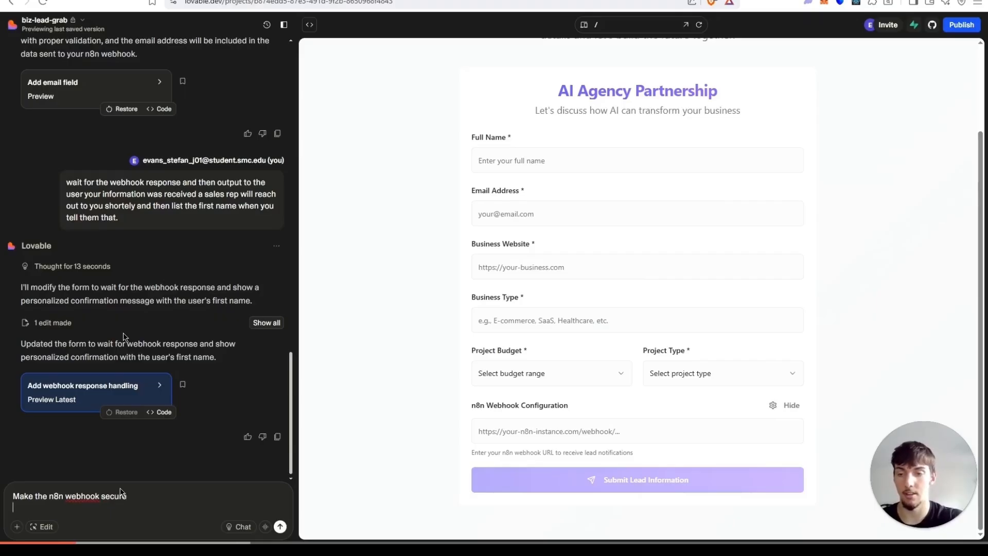
key("Return")
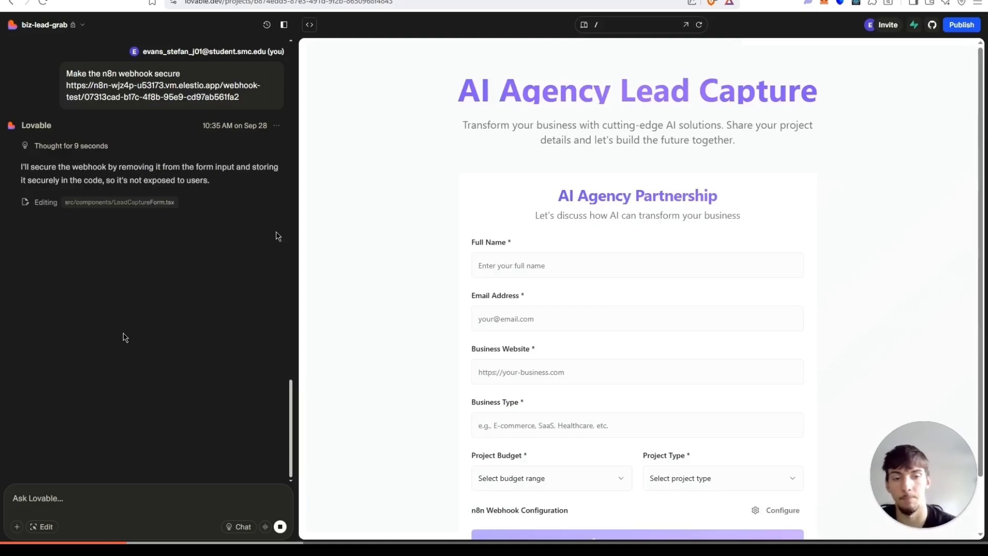
Check the form's webhook configuration section and read Lovable's reply about securing the webhook.
scroll(566, 340, "down", 2)
left_click(779, 448)
scroll(646, 364, "down", 1)
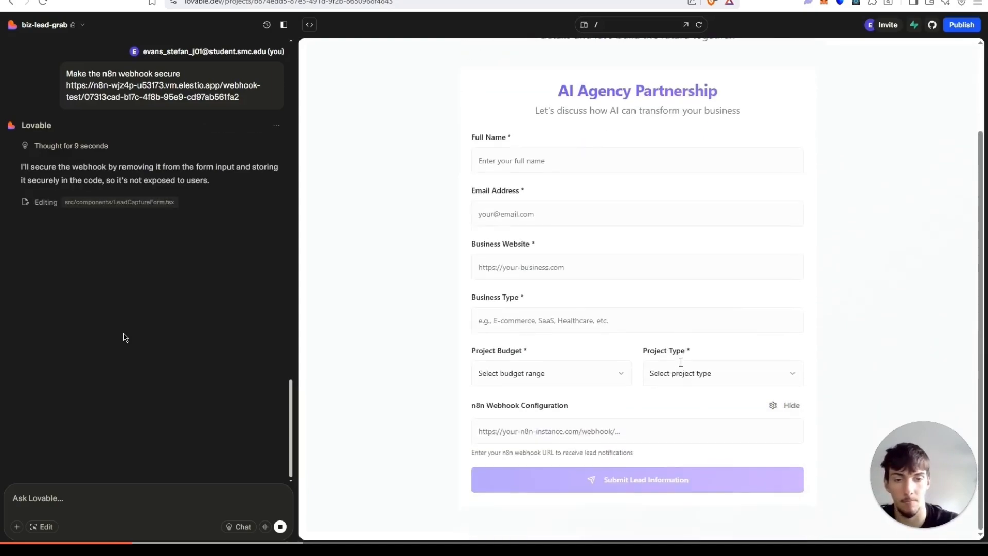
scroll(657, 342, "up", 3)
left_click_drag(52, 166, 217, 186)
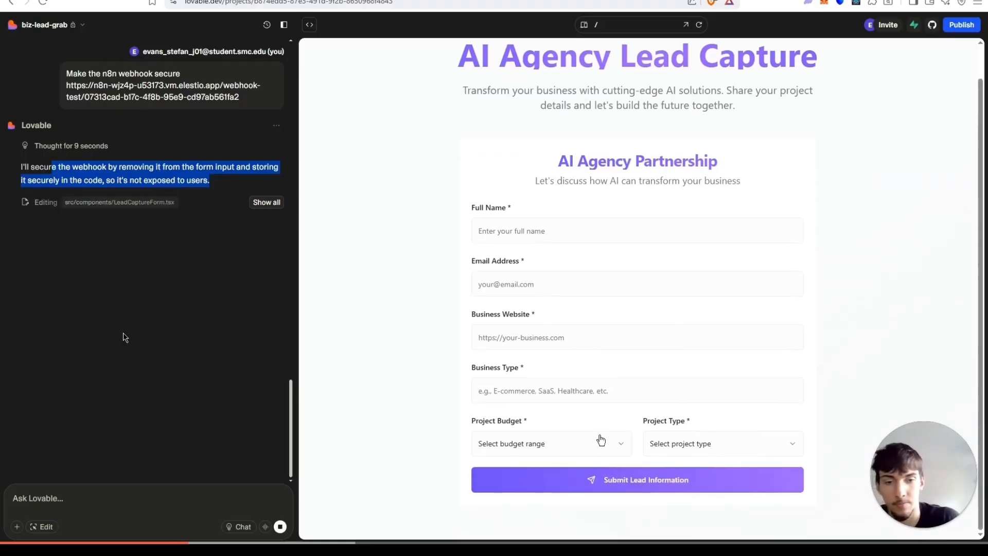
Open the code view, expand the components folder, open LeadCaptureForm.tsx and read through the form code.
left_click(310, 25)
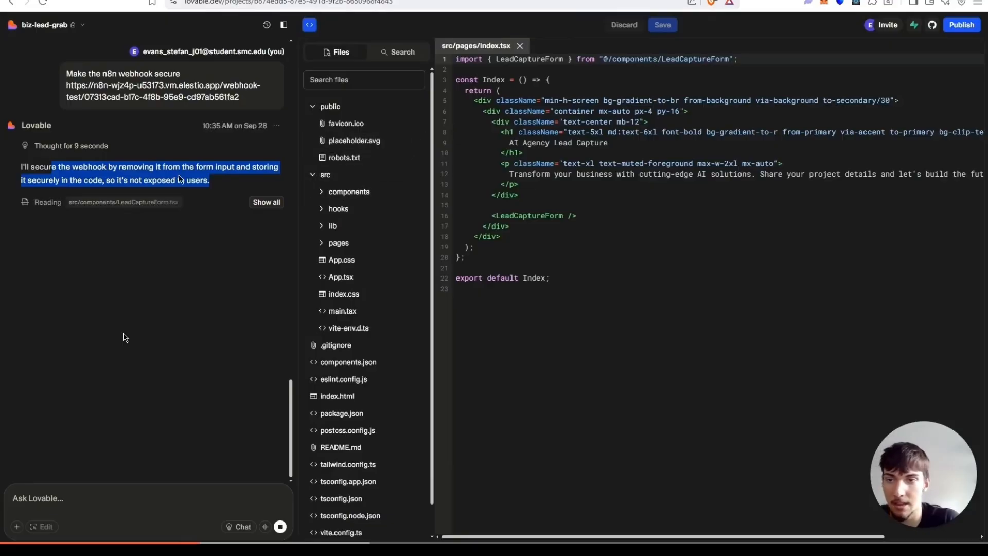
left_click(337, 191)
left_click(335, 210)
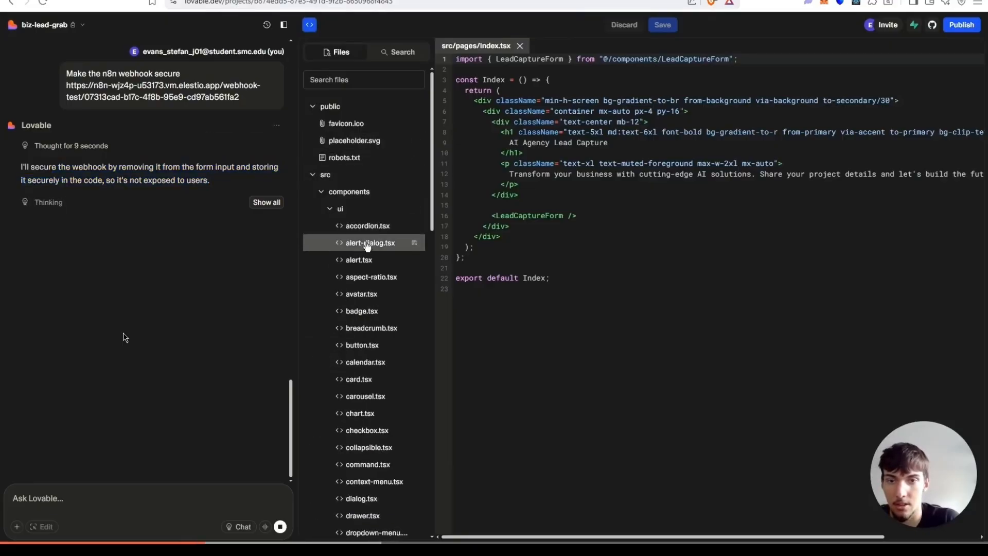
scroll(401, 247, "down", 9)
scroll(412, 272, "down", 9)
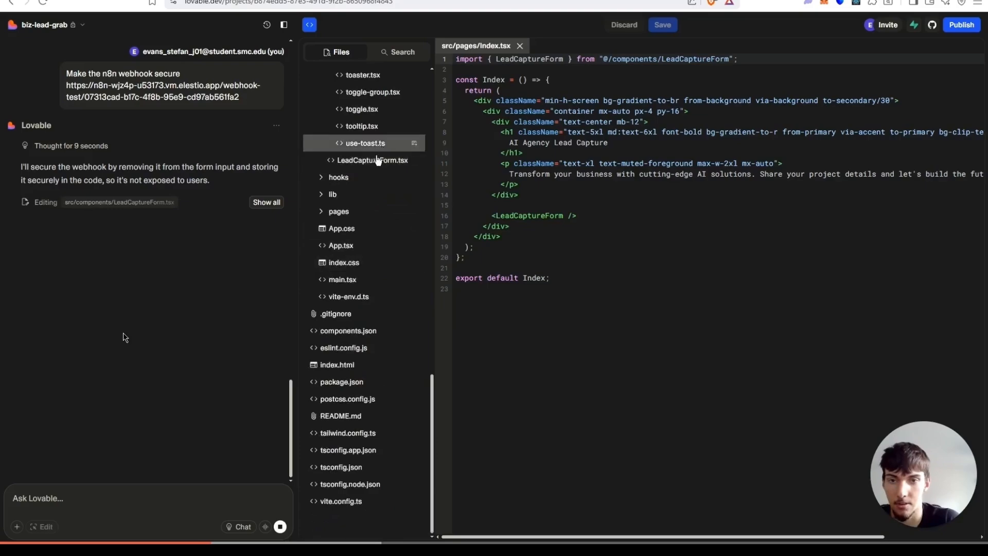
left_click(412, 160)
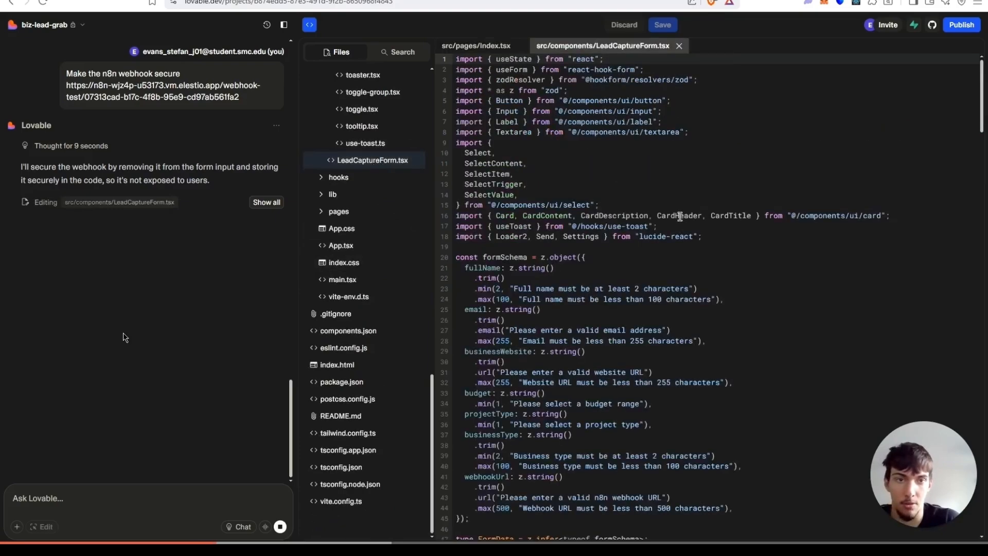
scroll(680, 216, "down", 13)
scroll(680, 216, "down", 12)
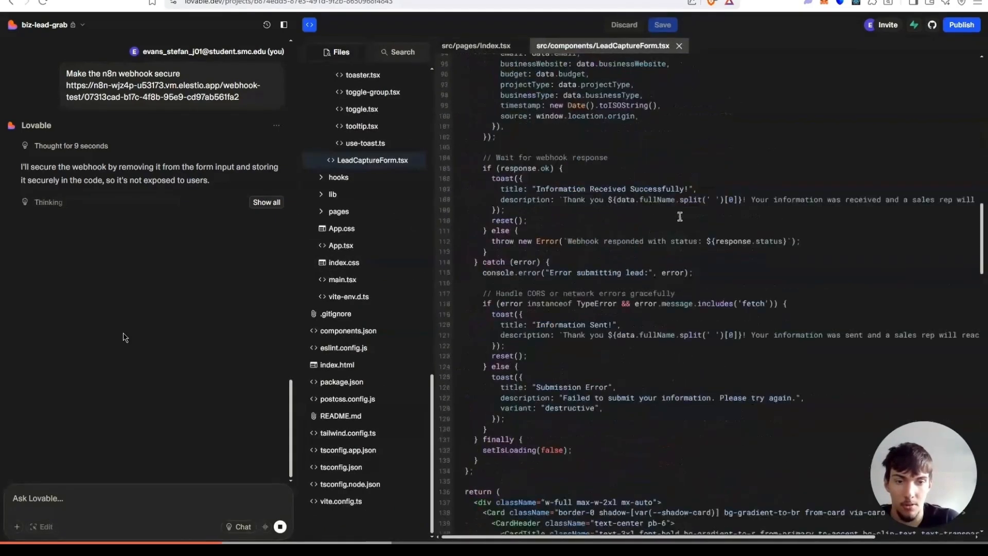
scroll(680, 216, "down", 18)
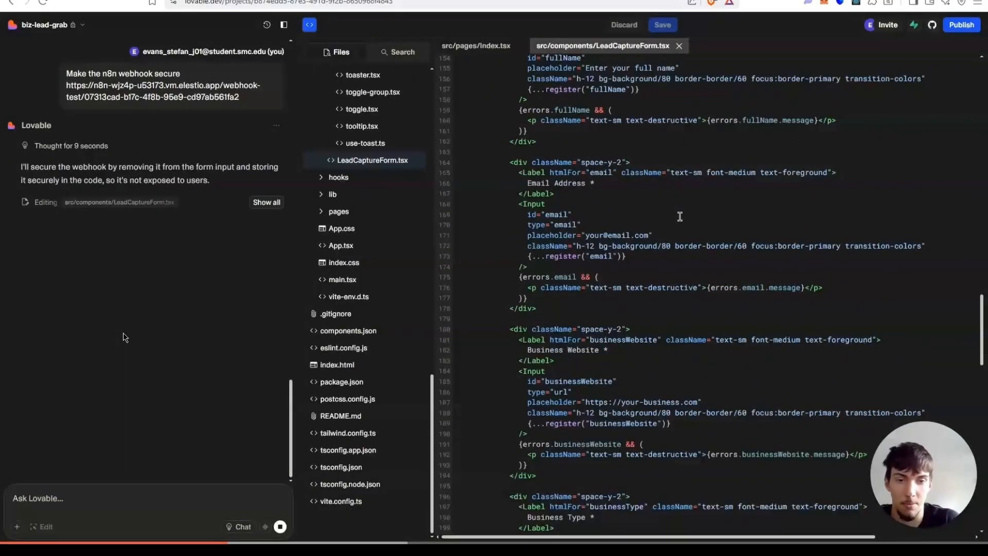
scroll(680, 217, "down", 8)
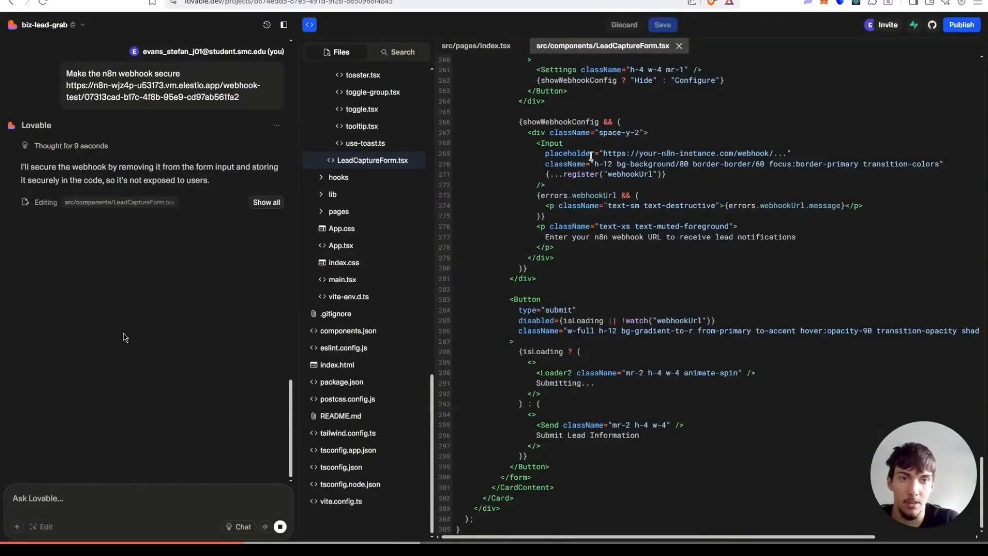
scroll(598, 183, "up", 9)
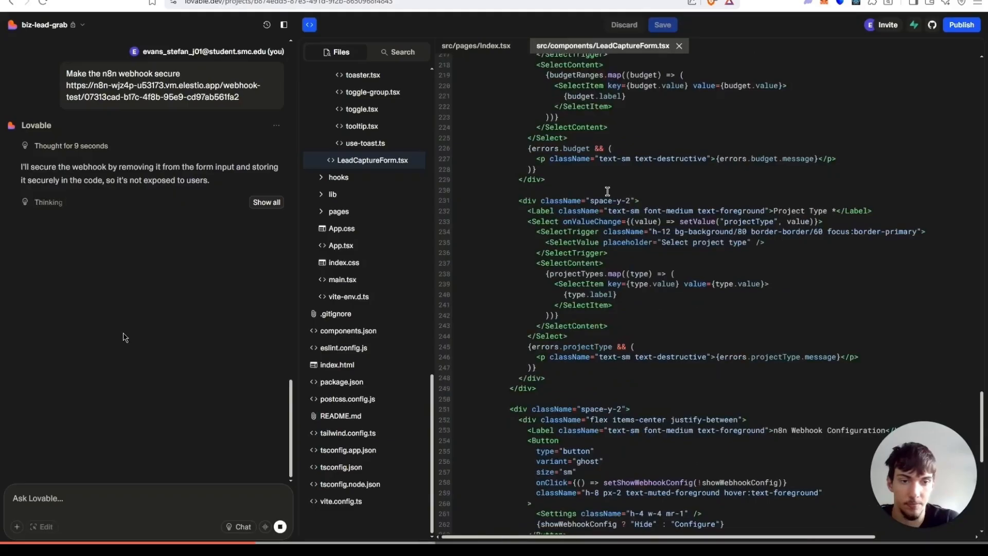
scroll(608, 192, "up", 20)
scroll(607, 191, "up", 5)
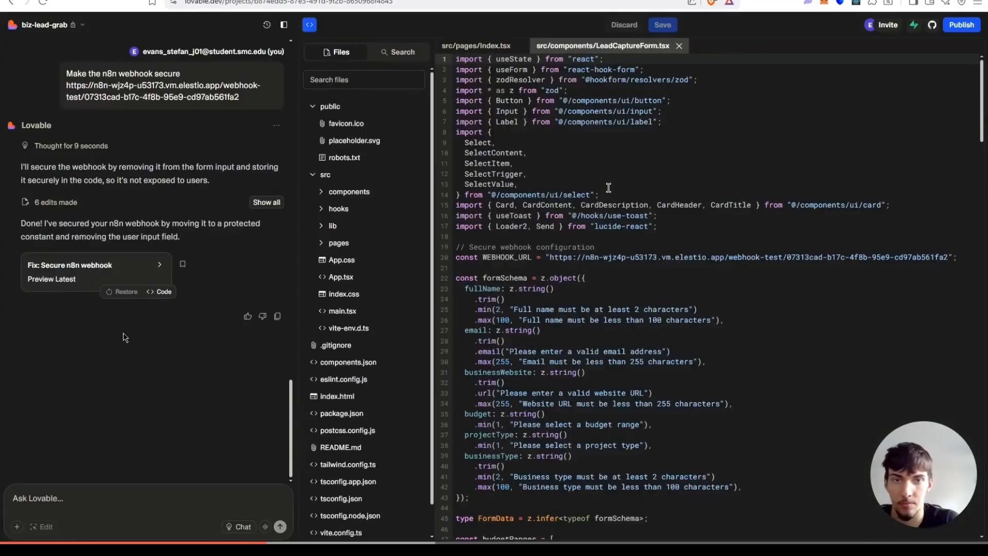
Select the hardcoded webhook URL constant in the form code to inspect it.
left_click(549, 257)
left_click_drag(594, 260, 674, 256)
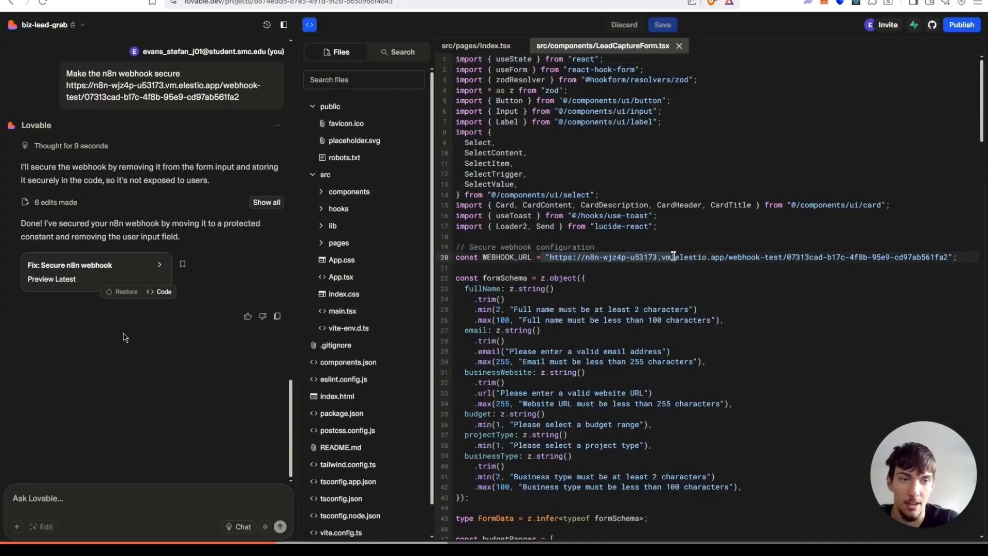
left_click(585, 256)
double_click(562, 257)
left_click_drag(562, 257, 949, 257)
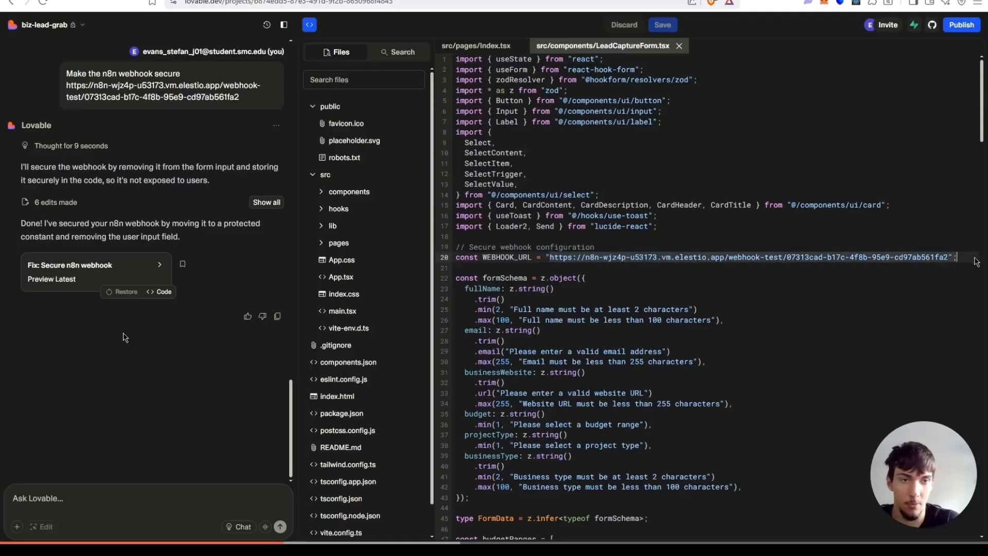
left_click(820, 217)
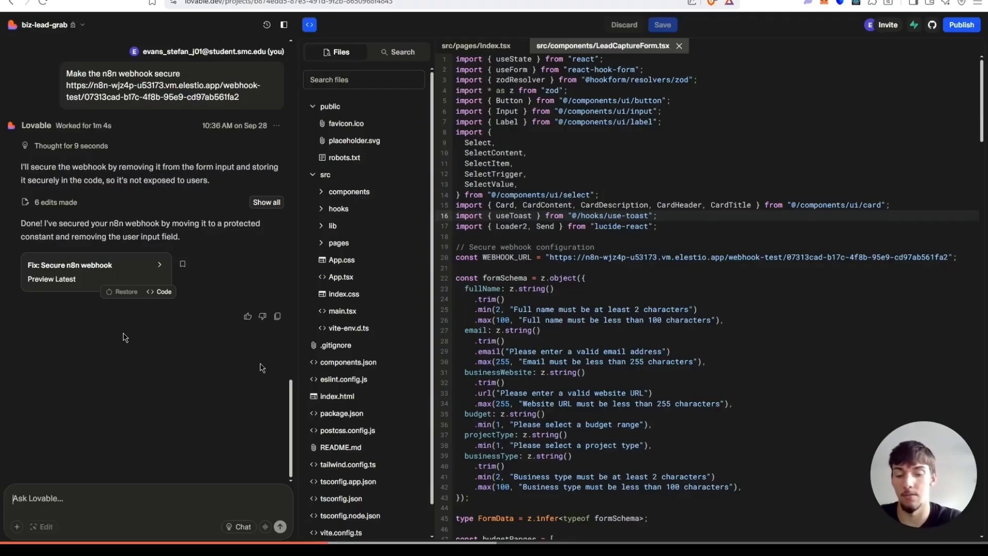
Ask Lovable "I dont want it to be visible in the code use supabase to store it safe" and send it.
type("I dont wan")
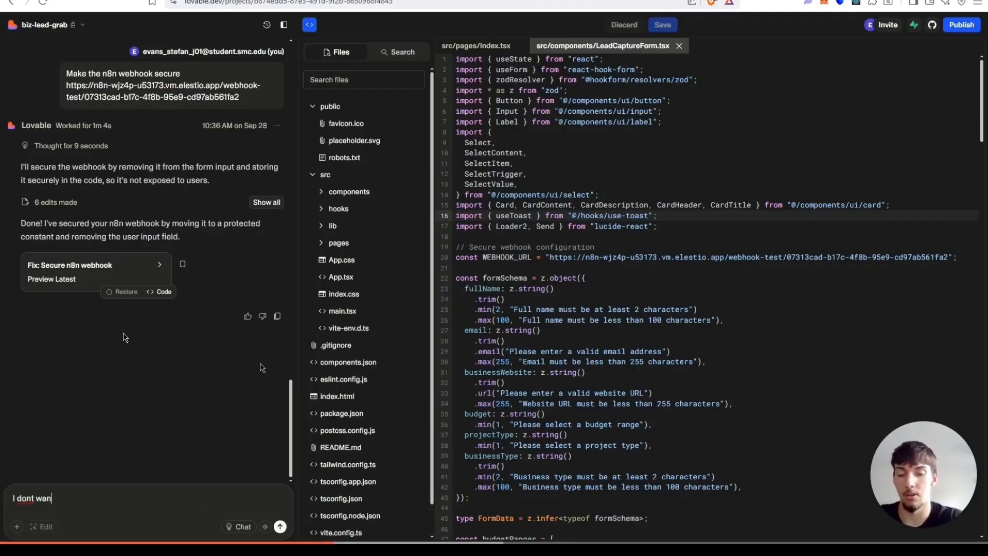
type("t it to be visi")
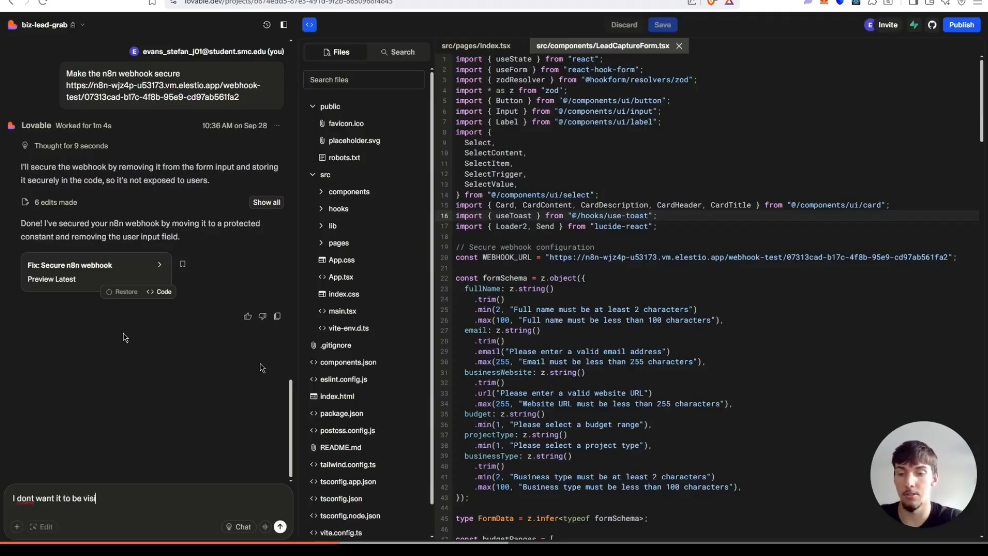
type("ble in the cod")
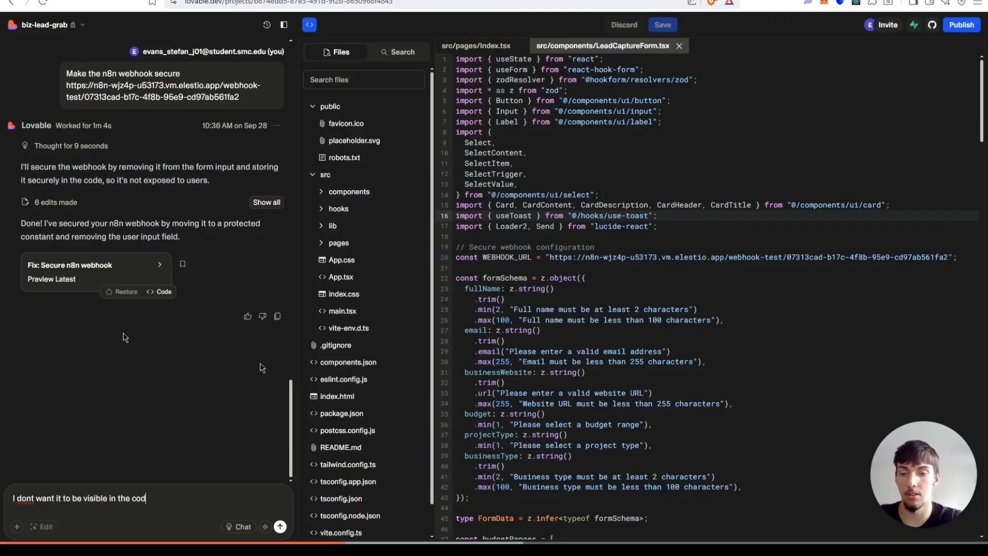
type("e use su")
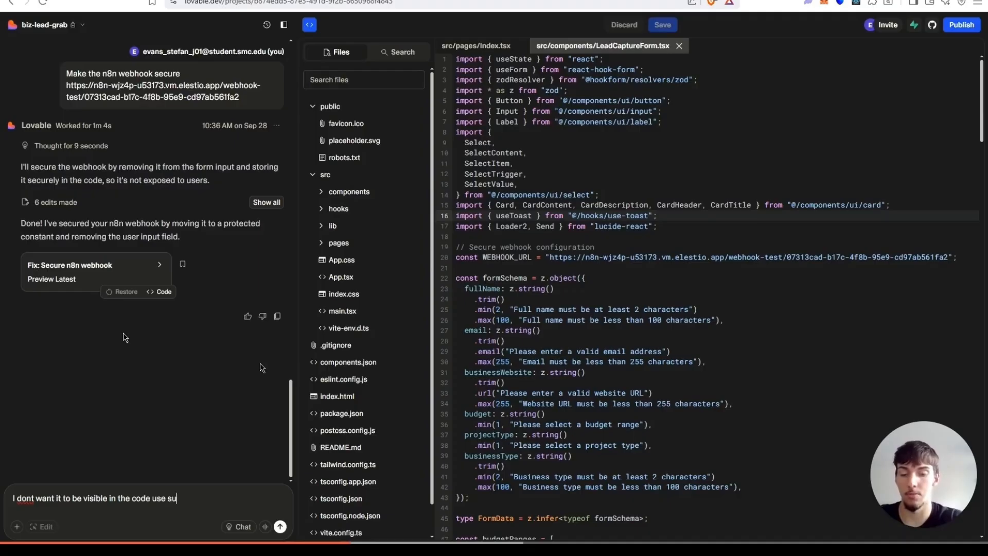
type("pabase to store it s")
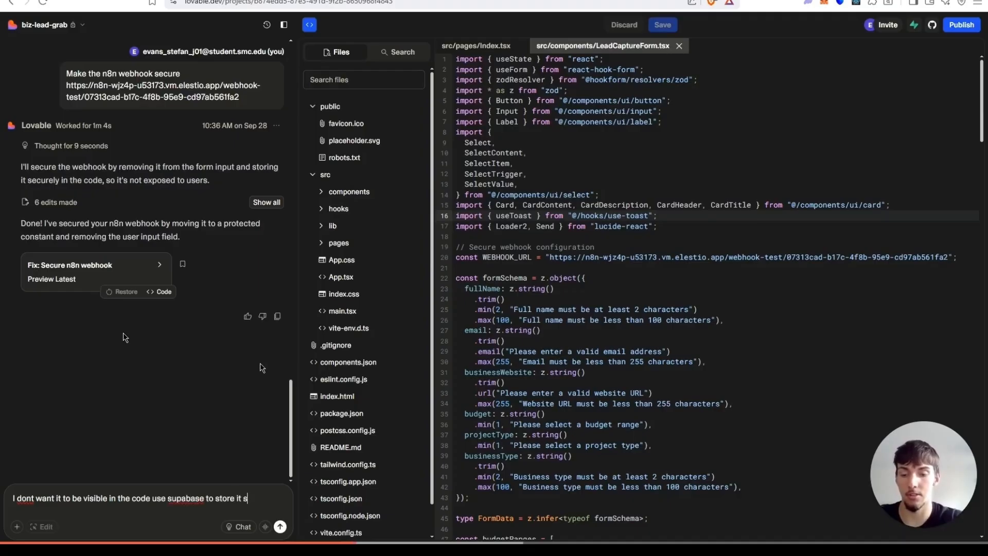
type("afely")
key("Return")
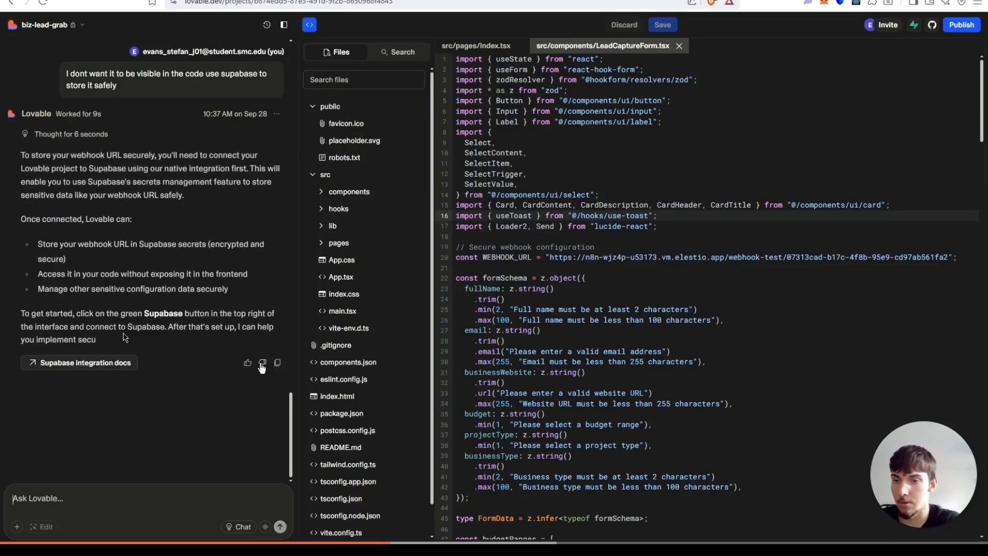
Open the Supabase integration settings, browse the organization's projects for connecting, and close the dialog.
left_click(914, 25)
left_click(926, 98)
right_click(972, 91)
left_click(846, 66)
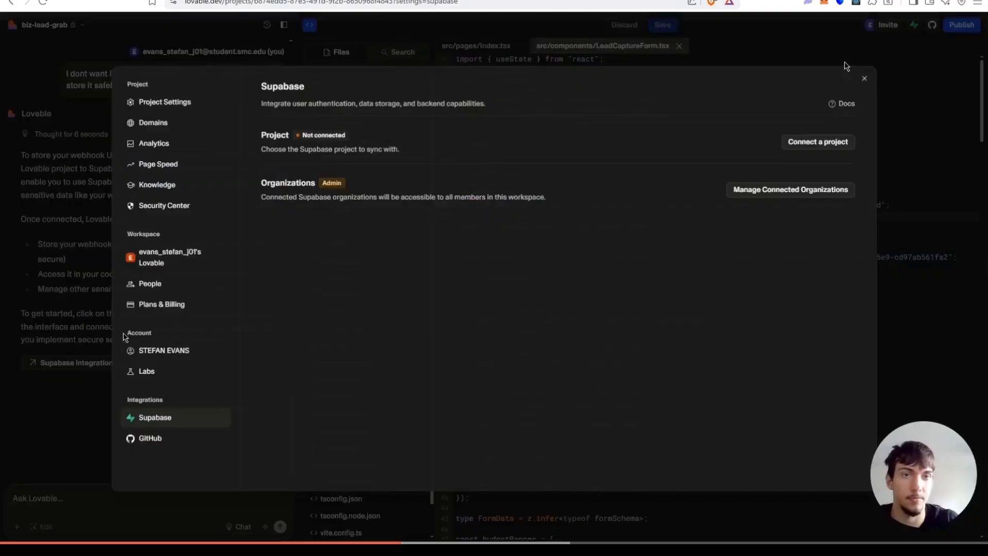
left_click(818, 141)
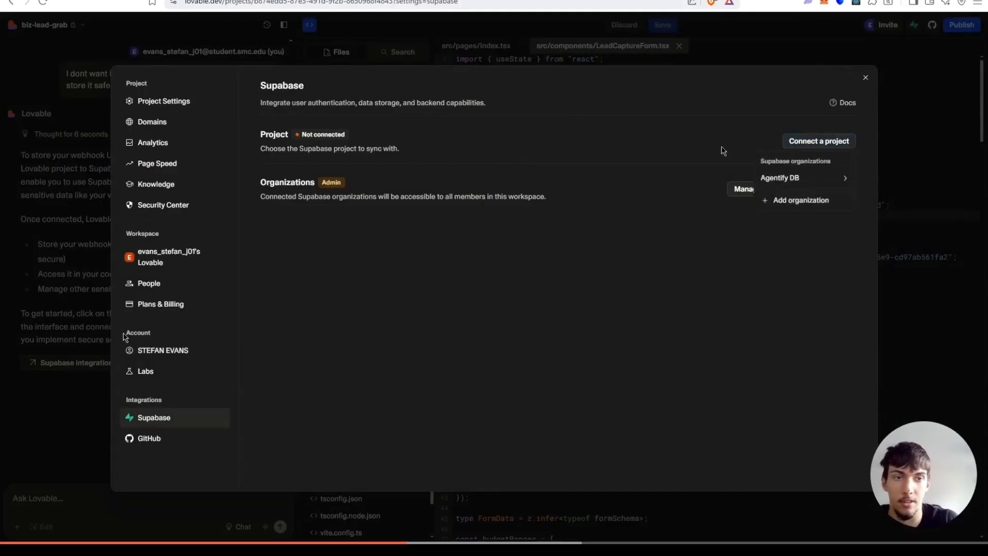
mouse_move(818, 178)
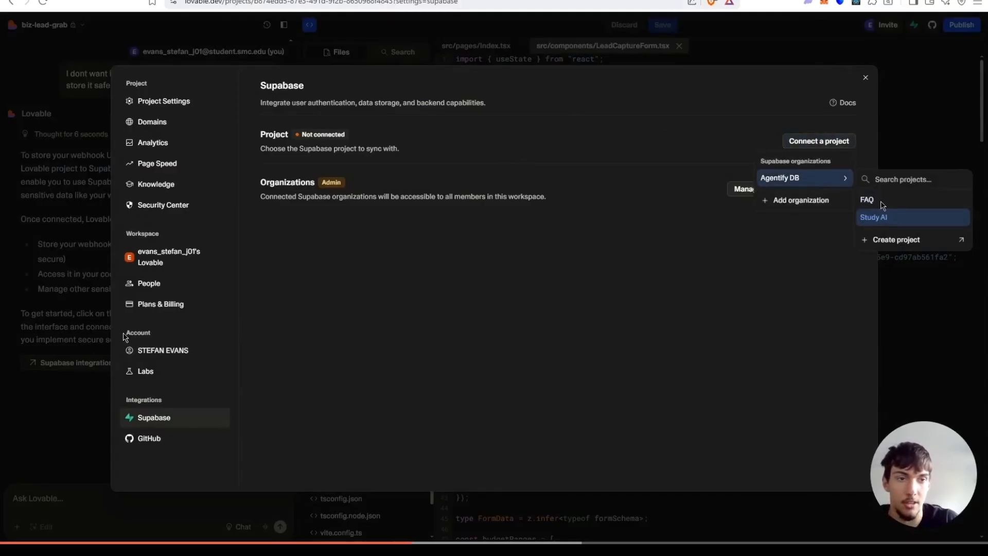
left_click(741, 113)
left_click(922, 99)
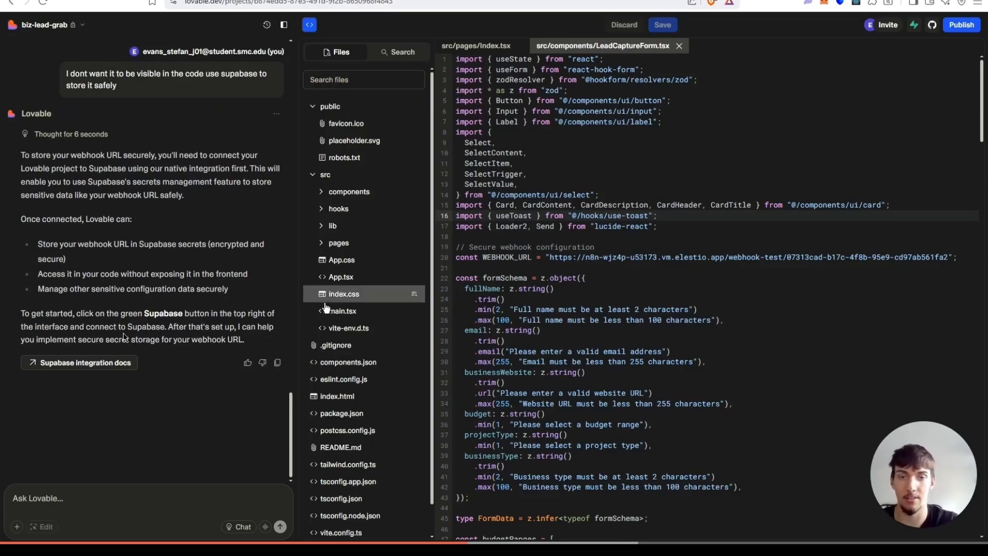
Leave the code view and switch to the n8n browser tab with the Lead Capture workflow.
left_click_drag(533, 227, 580, 259)
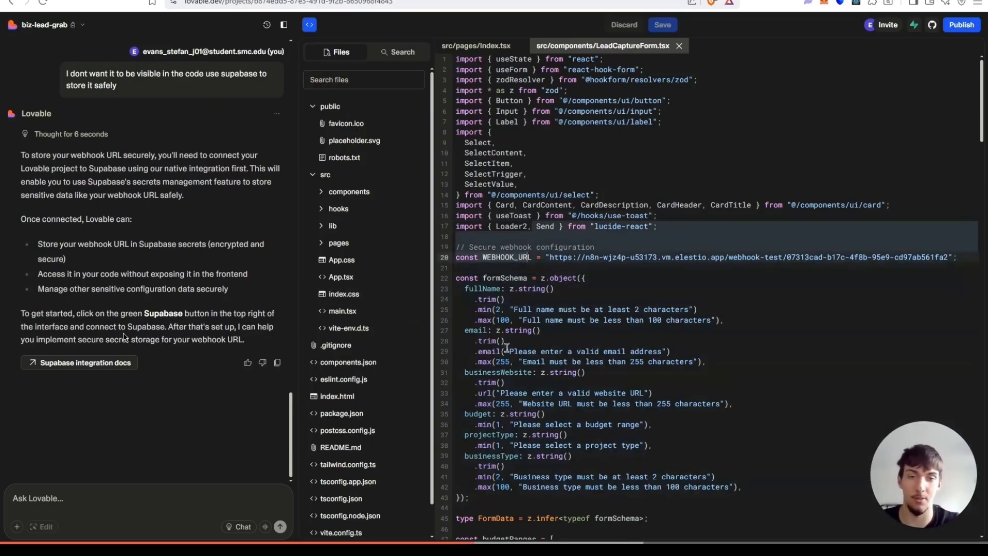
left_click(479, 47)
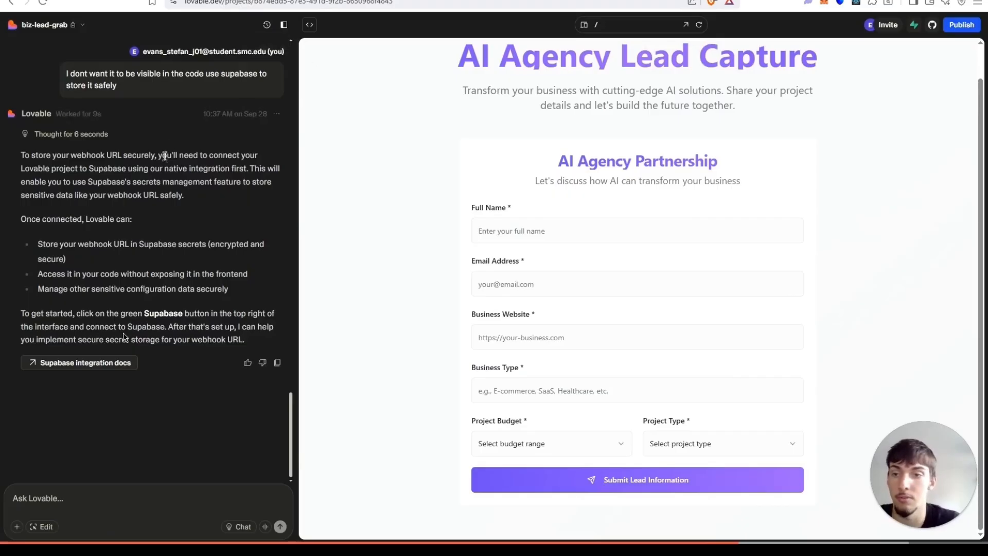
left_click(288, 3)
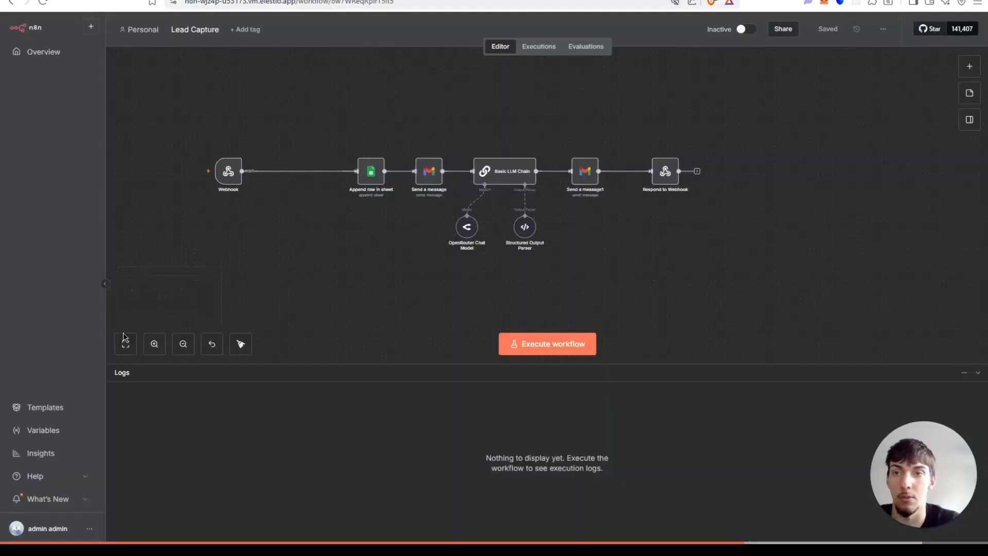